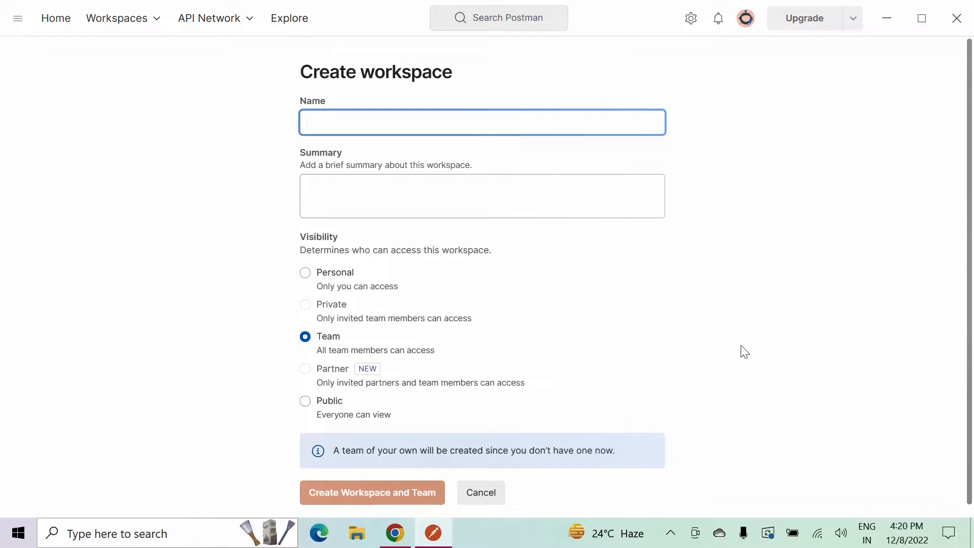
Cancel creating a new workspace and open the existing MyWorkspace.
click(486, 499)
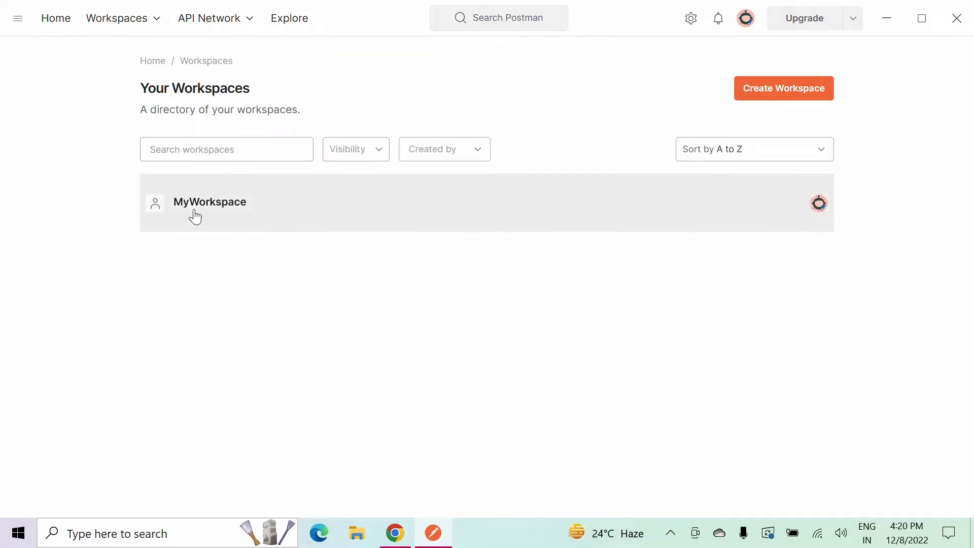
click(188, 202)
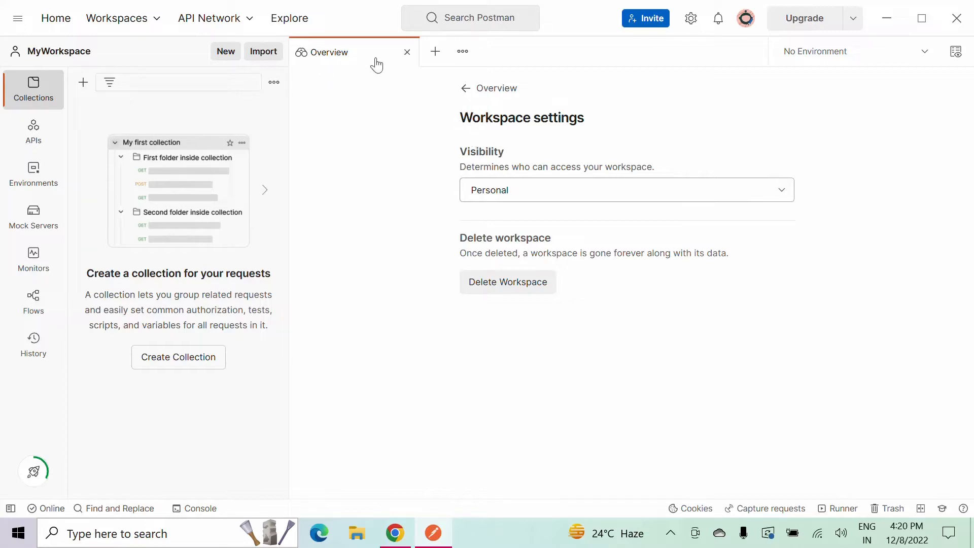
Close the settings tab and reopen the workspace overview.
click(407, 52)
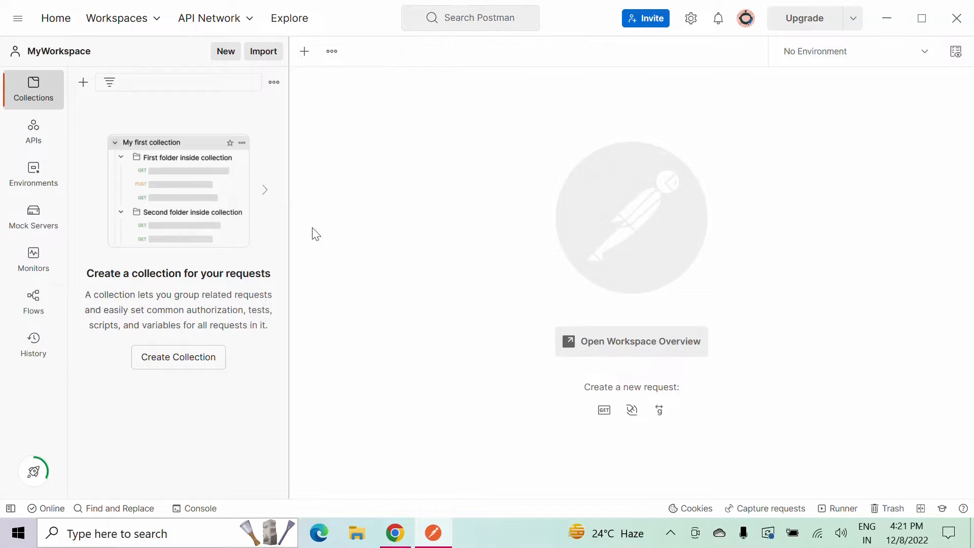
click(632, 348)
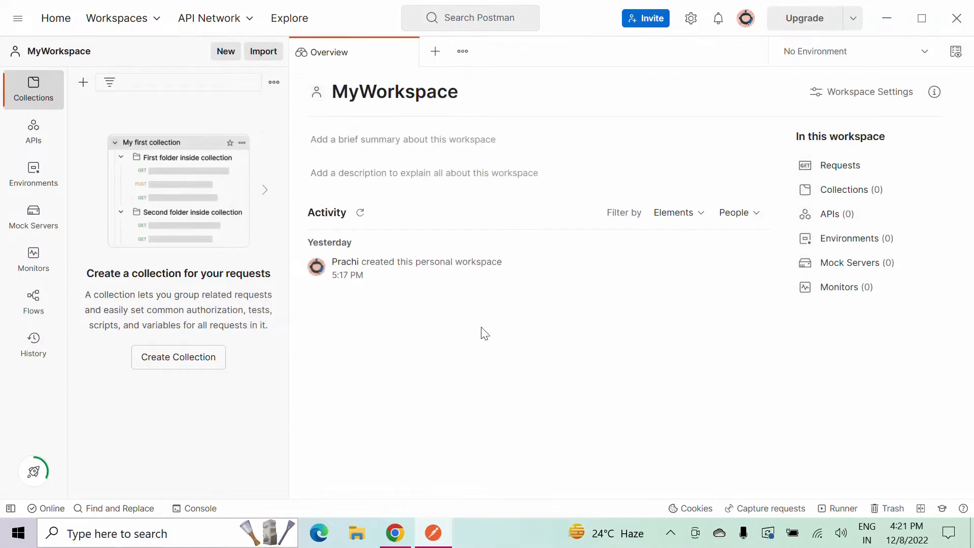
Examine the workspace name, the workspace settings and the collection help text in the sidebar.
click(352, 94)
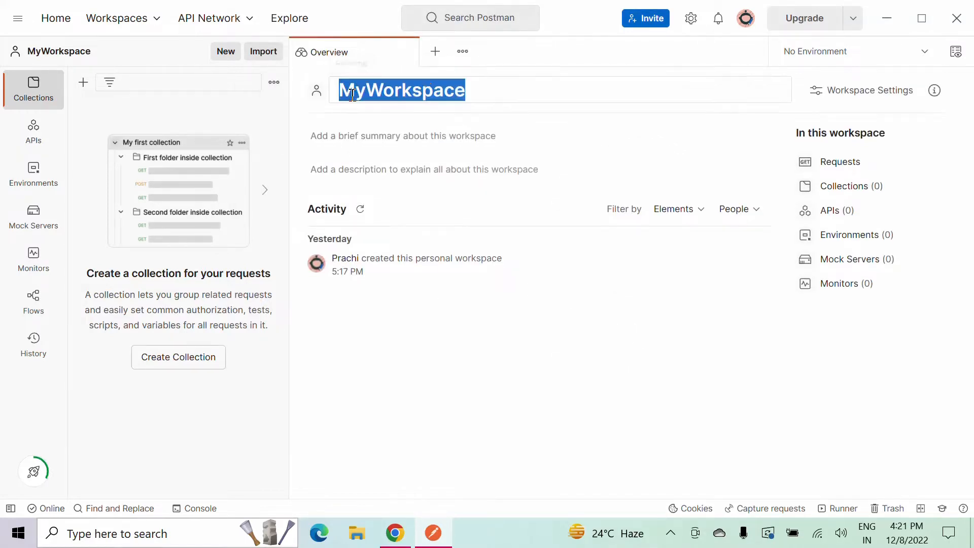
click(472, 91)
drag(473, 90, 311, 89)
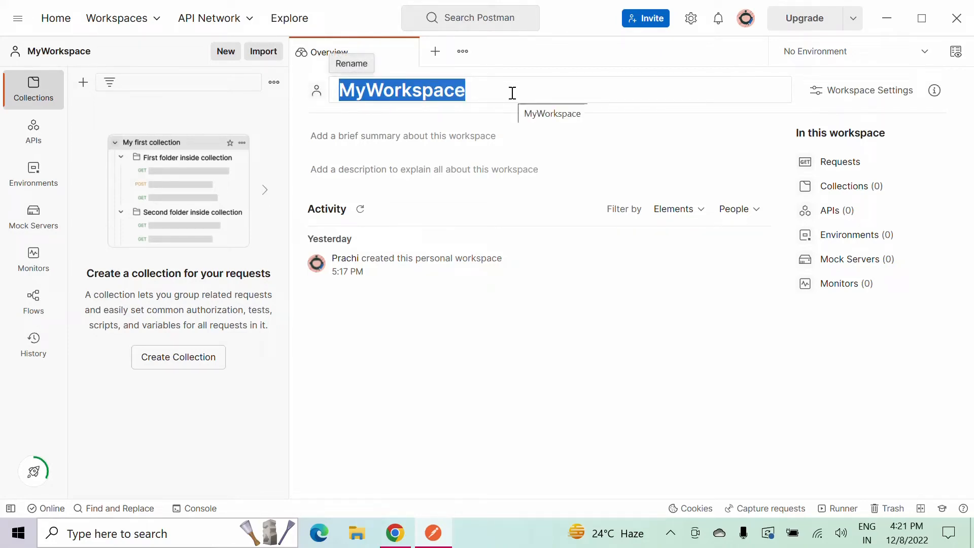
click(861, 99)
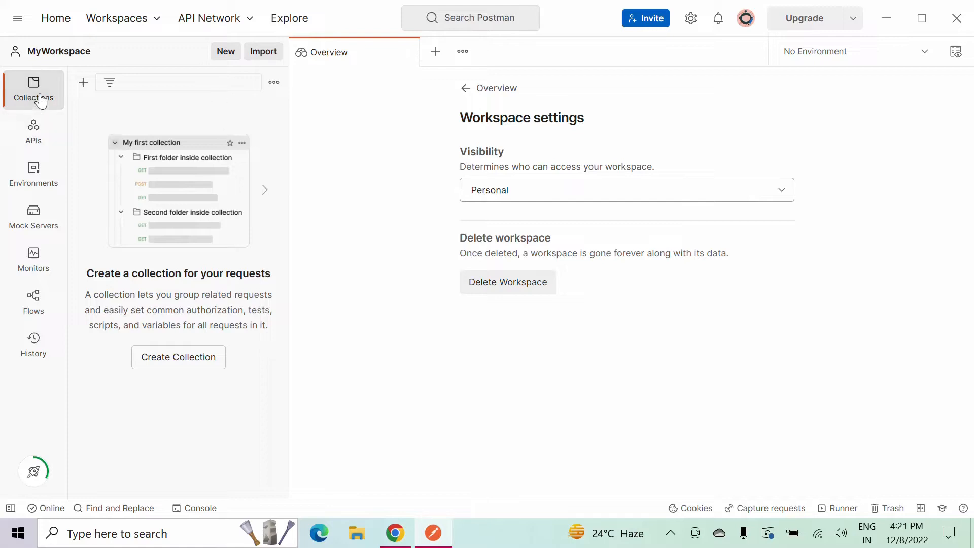
click(51, 51)
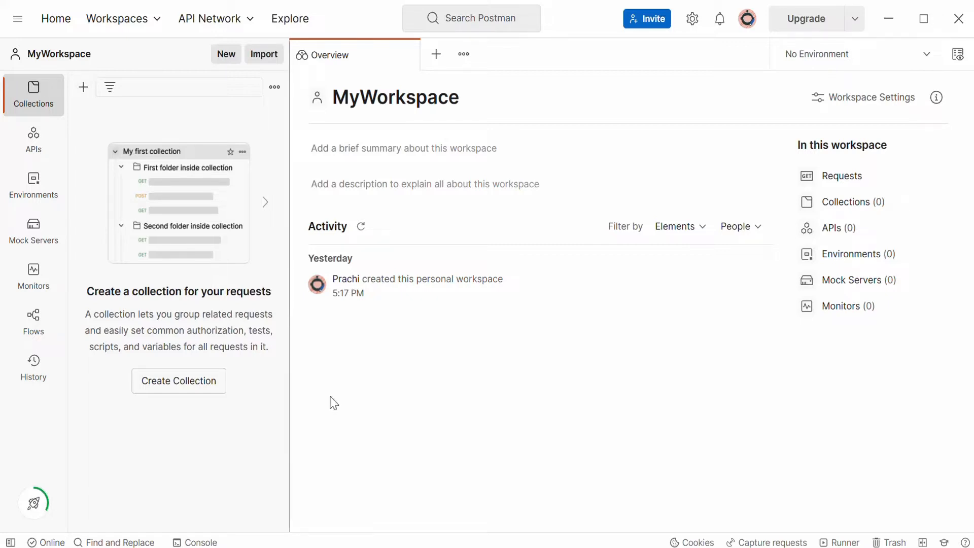
drag(149, 314, 288, 354)
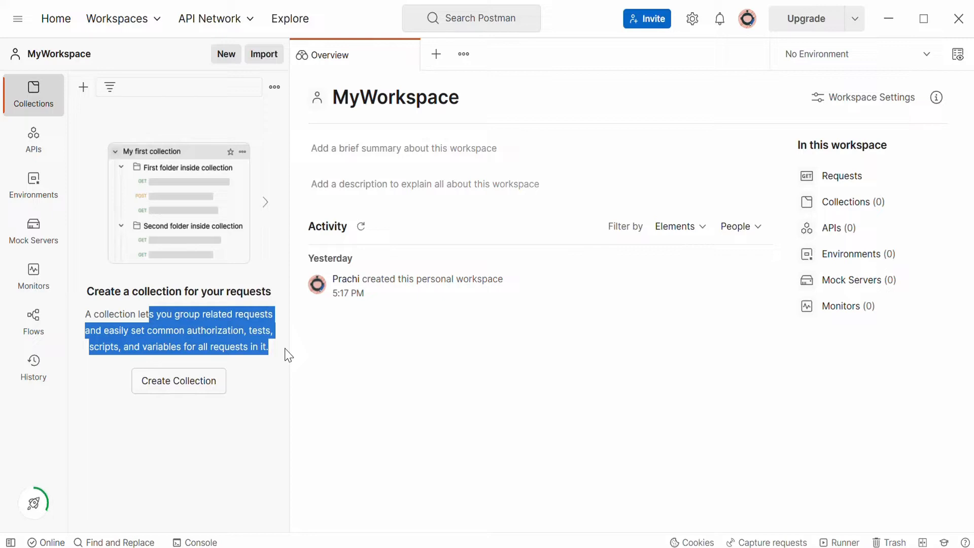
click(409, 413)
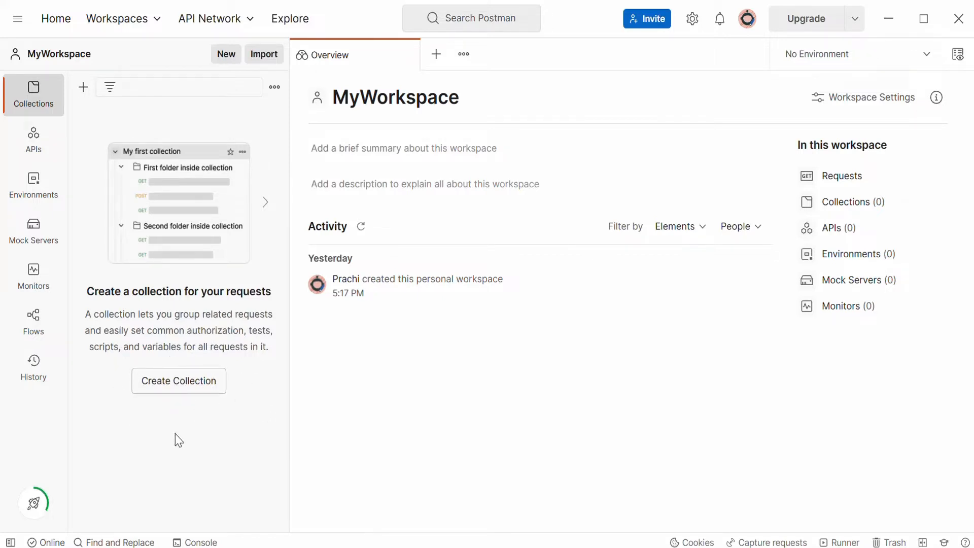
Create a new collection and name it Collection1.
click(177, 391)
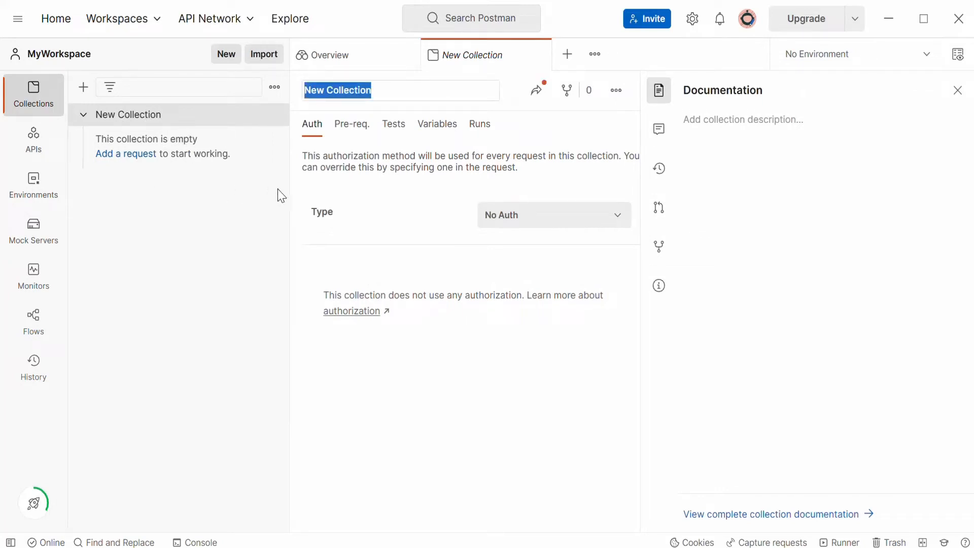
click(389, 97)
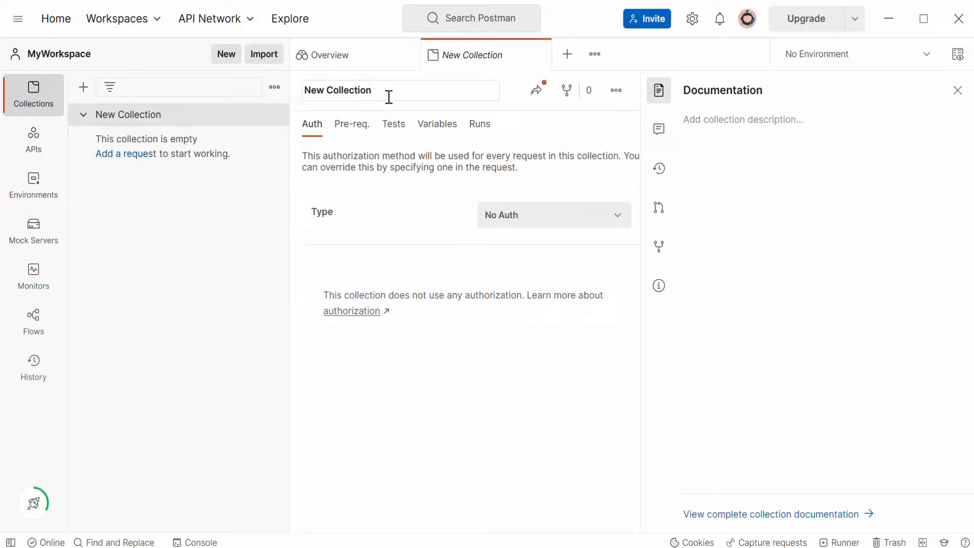
key(ctrl+a)
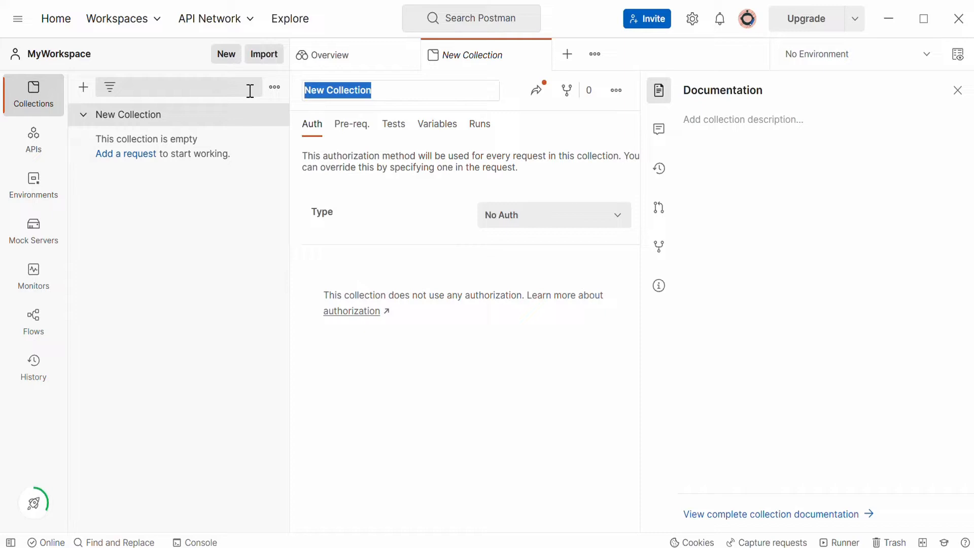
text(Fi)
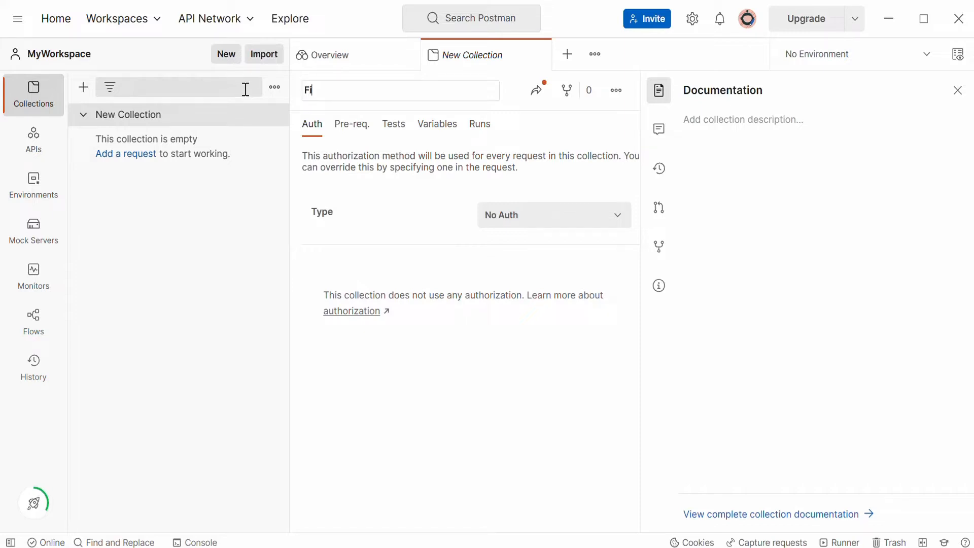
text(rst2)
key(BackSpace)
key(BackSpace)
key(BackSpace)
key(BackSpace)
key(BackSpace)
key(BackSpace)
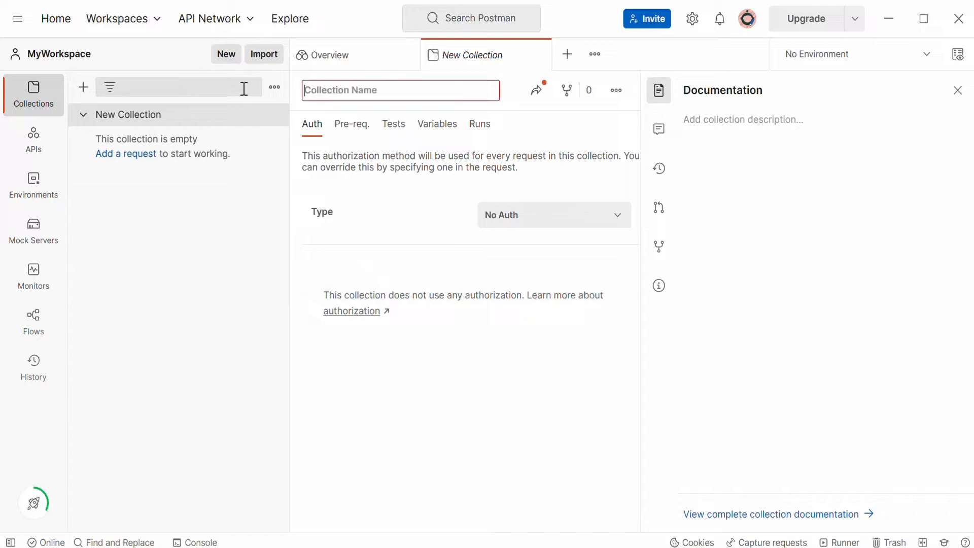
text(Collection1)
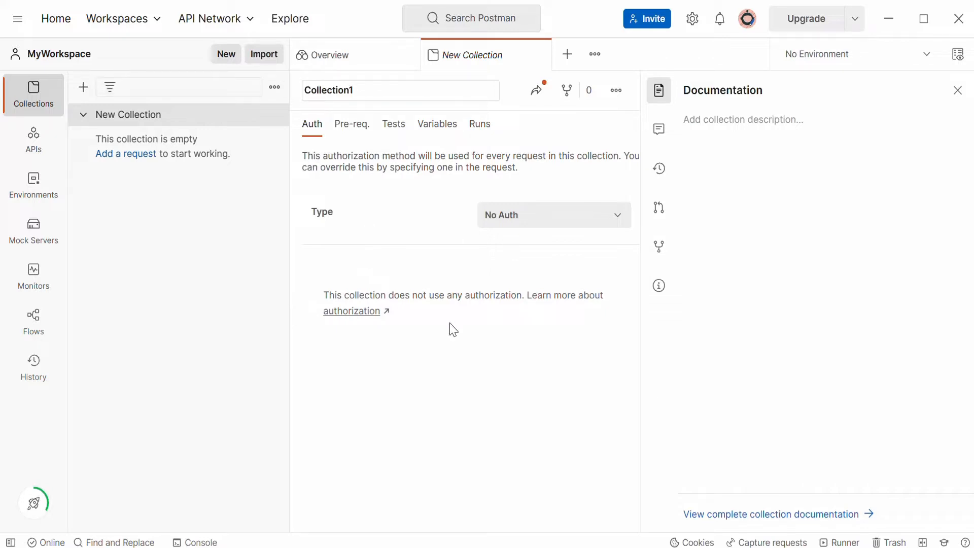
key(Escape)
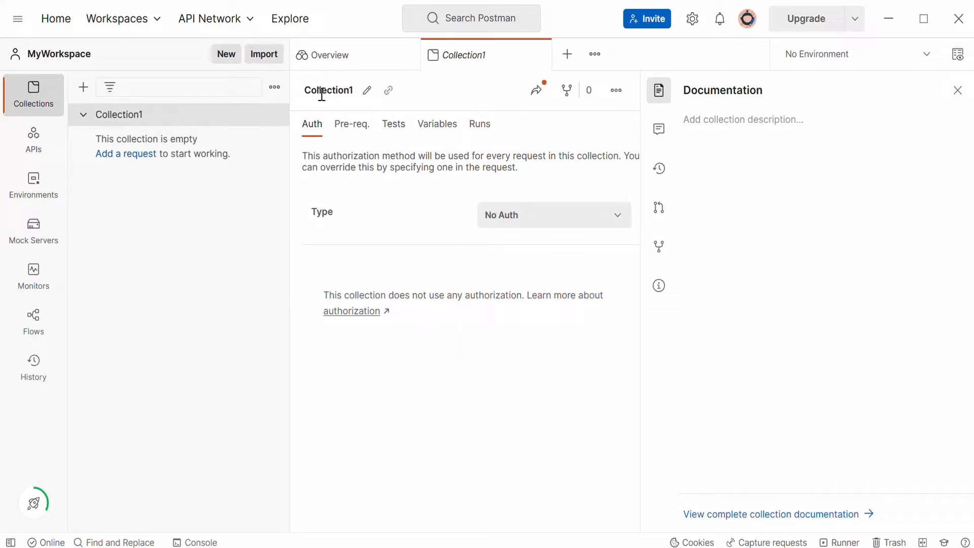
Create a second collection from the Create New dialog and name it Collection2.
click(365, 92)
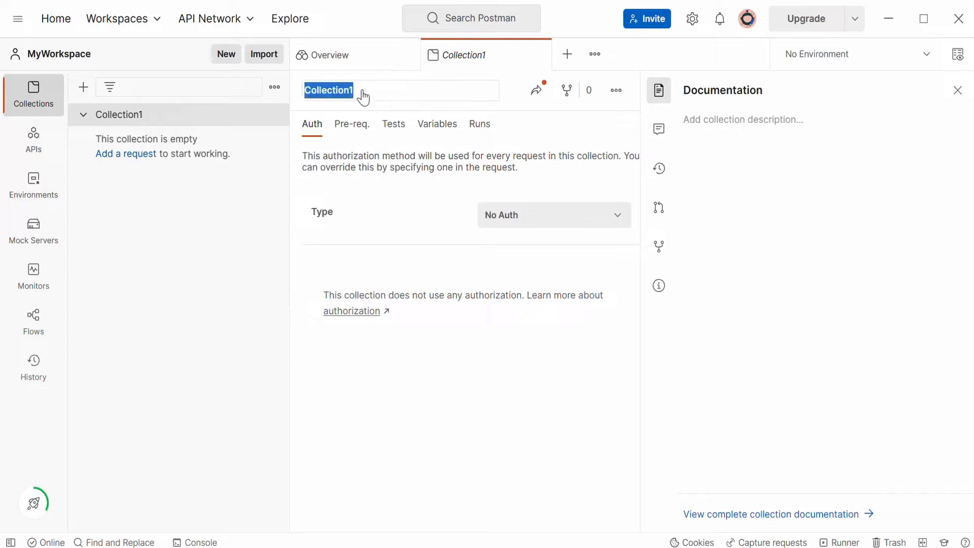
click(360, 202)
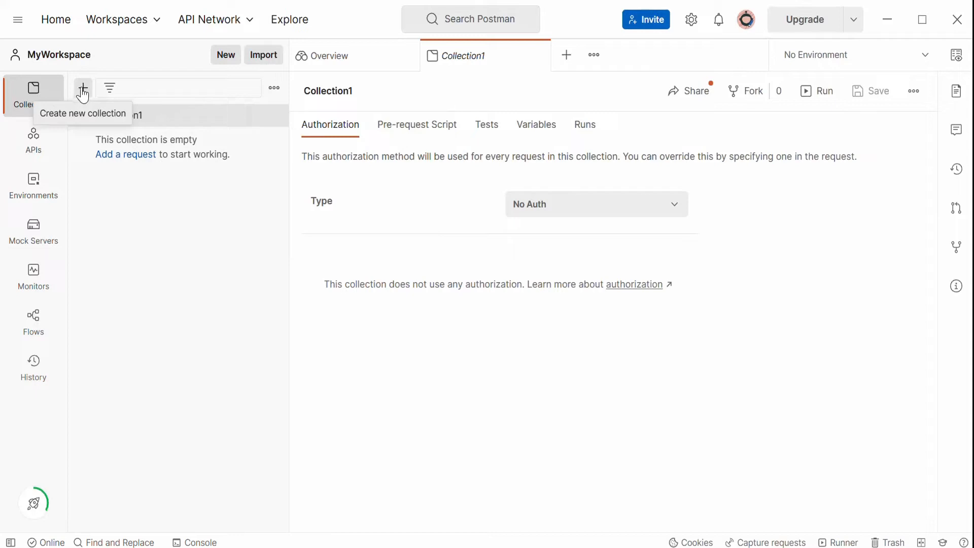
click(227, 55)
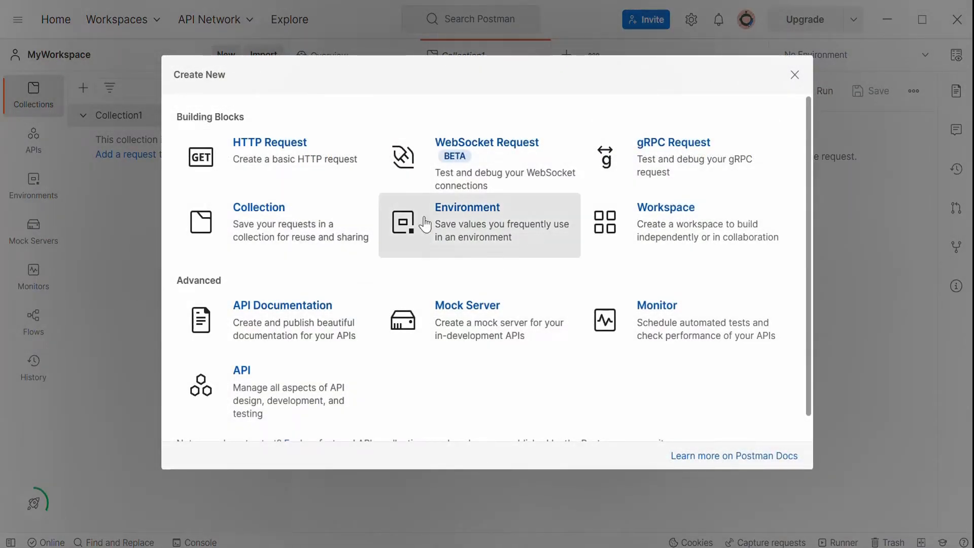
click(264, 231)
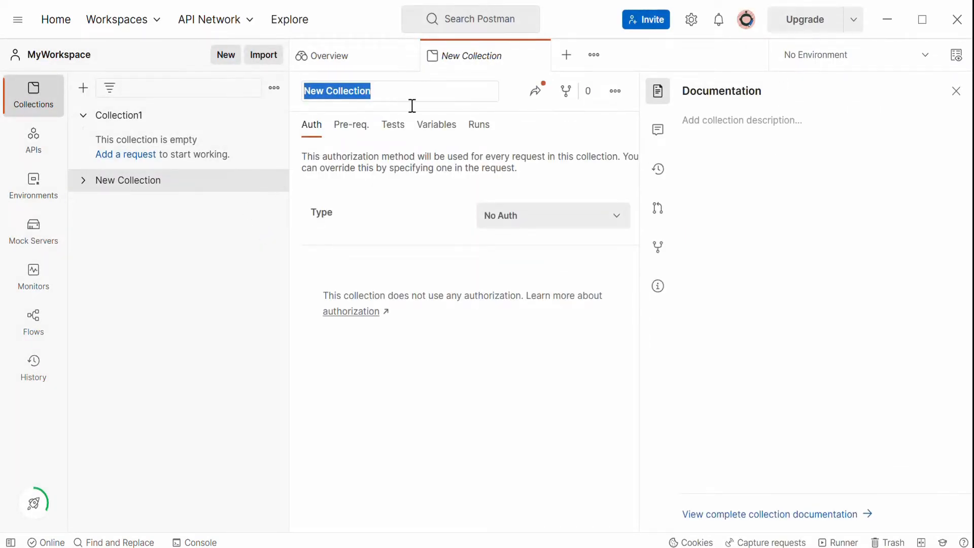
click(399, 92)
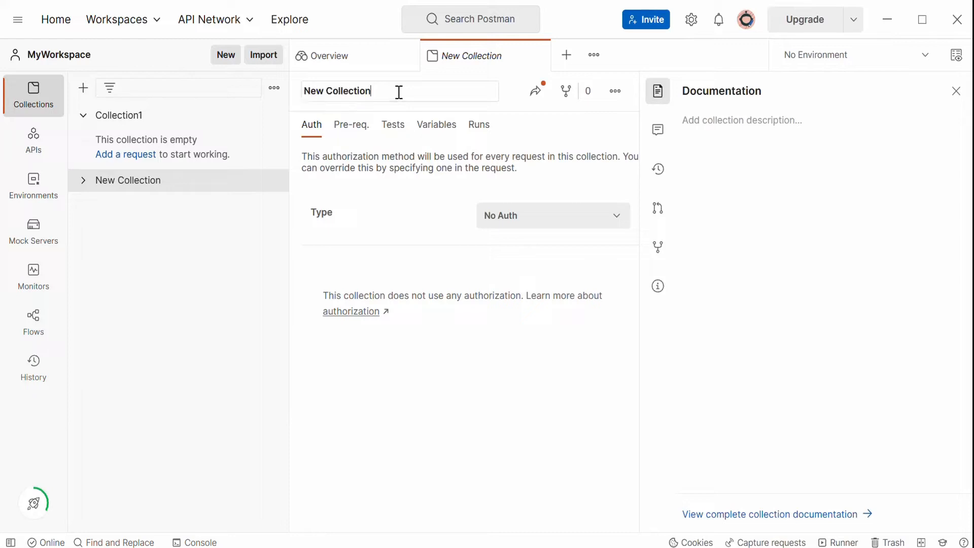
drag(399, 92, 217, 113)
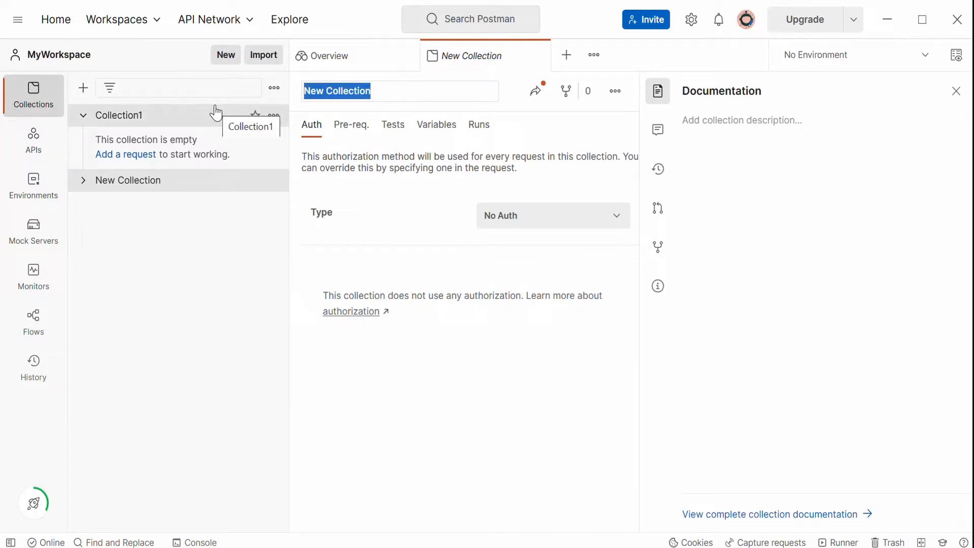
text(Co)
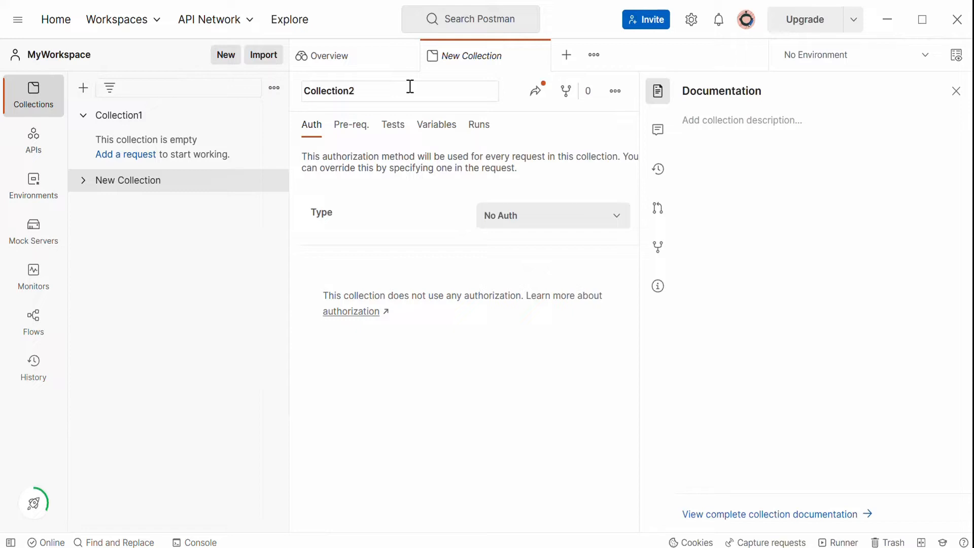
key(Return)
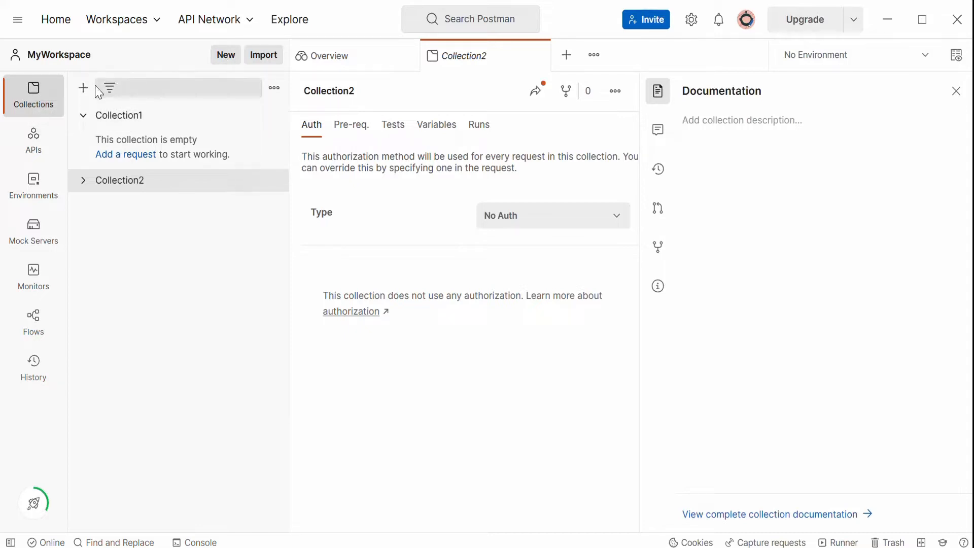
Go to the Home page and return to MyWorkspace through the workspaces list.
click(60, 30)
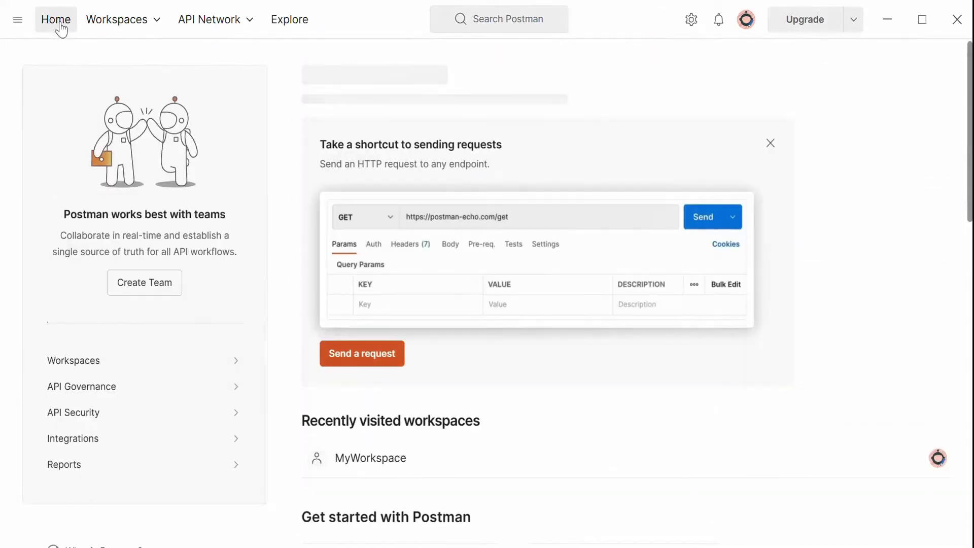
click(15, 20)
mouse_move(31, 26)
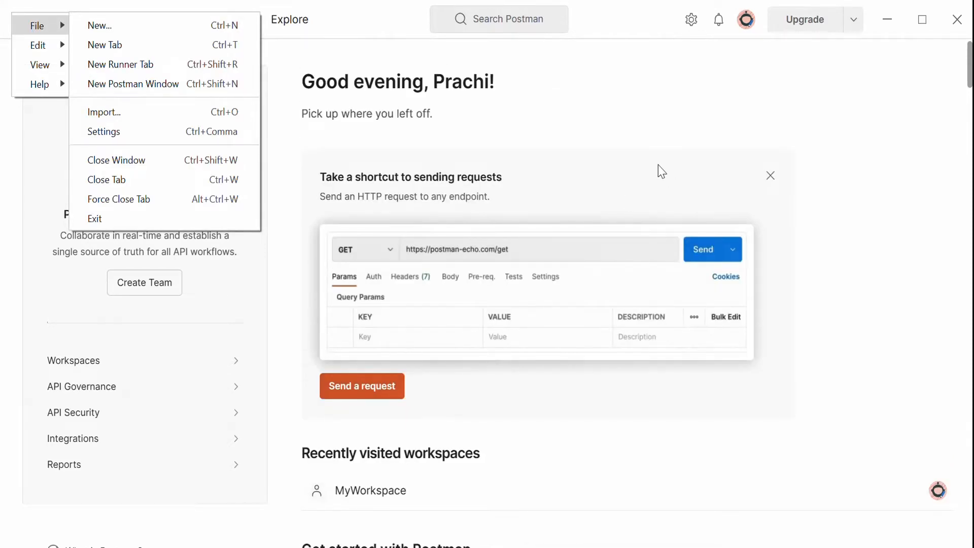
click(660, 171)
click(120, 26)
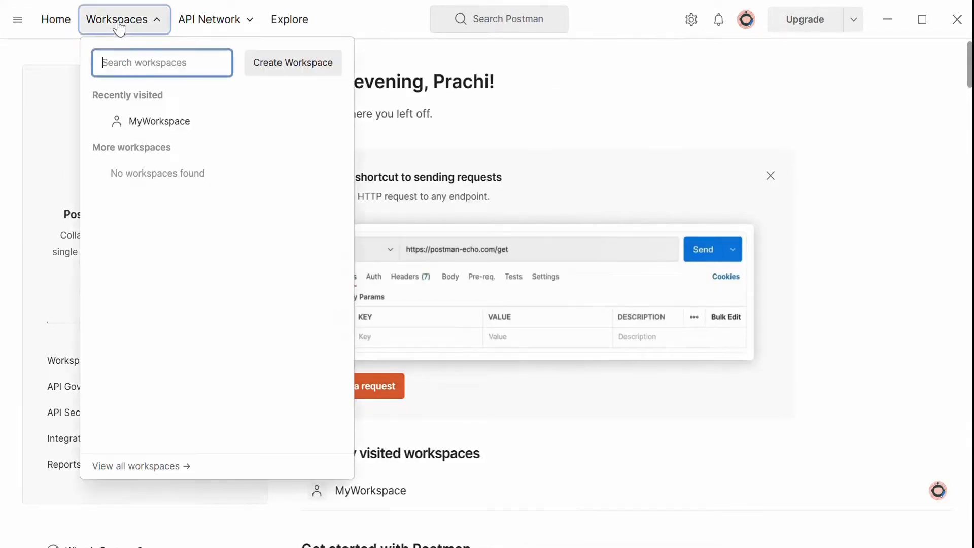
click(144, 122)
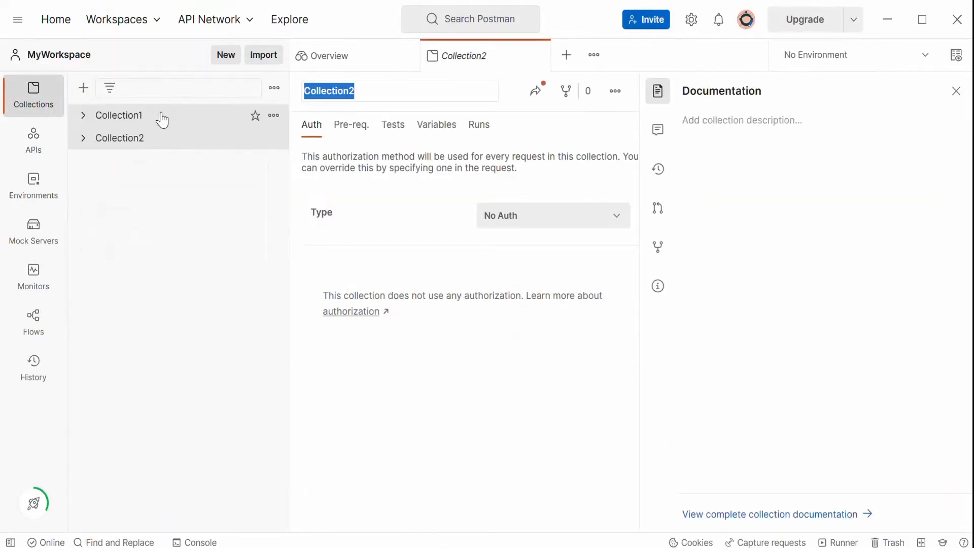
click(18, 19)
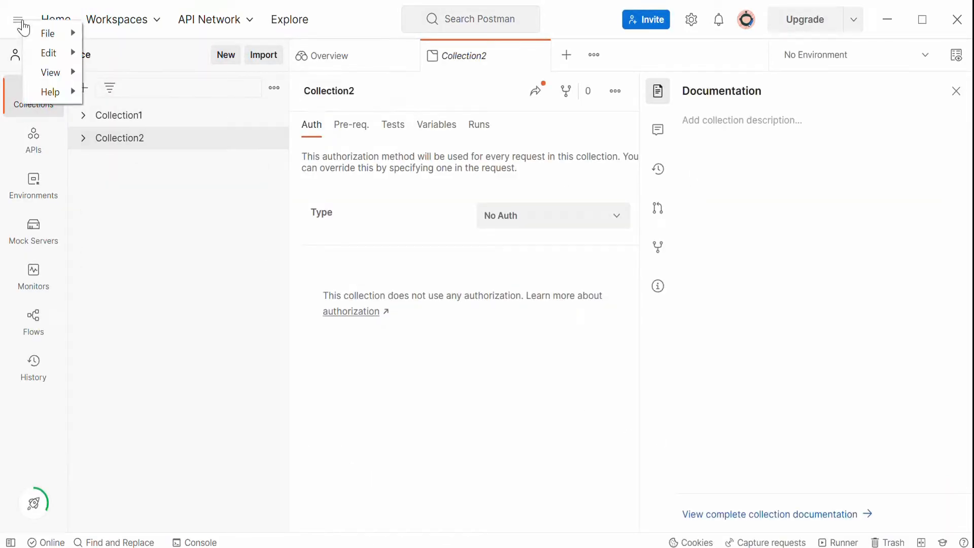
mouse_move(48, 36)
click(99, 36)
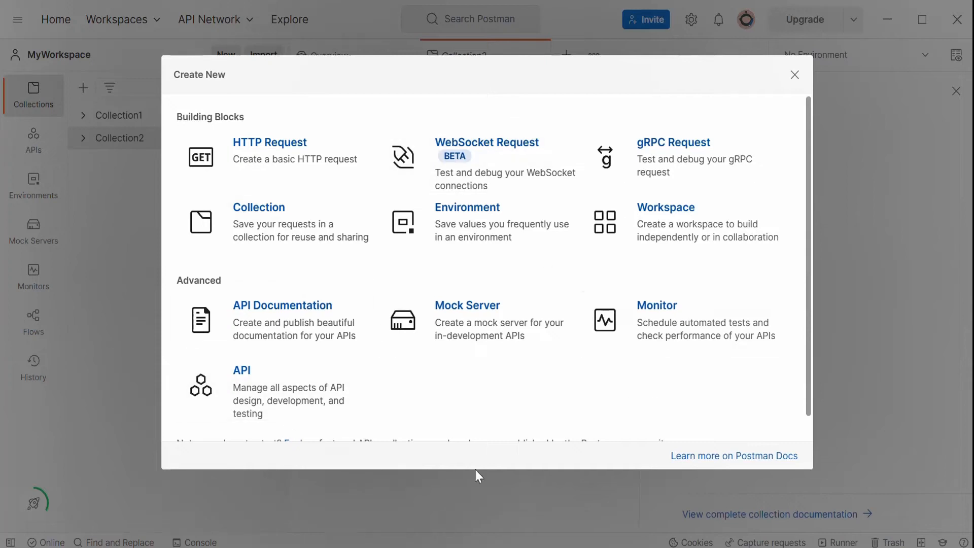
click(794, 76)
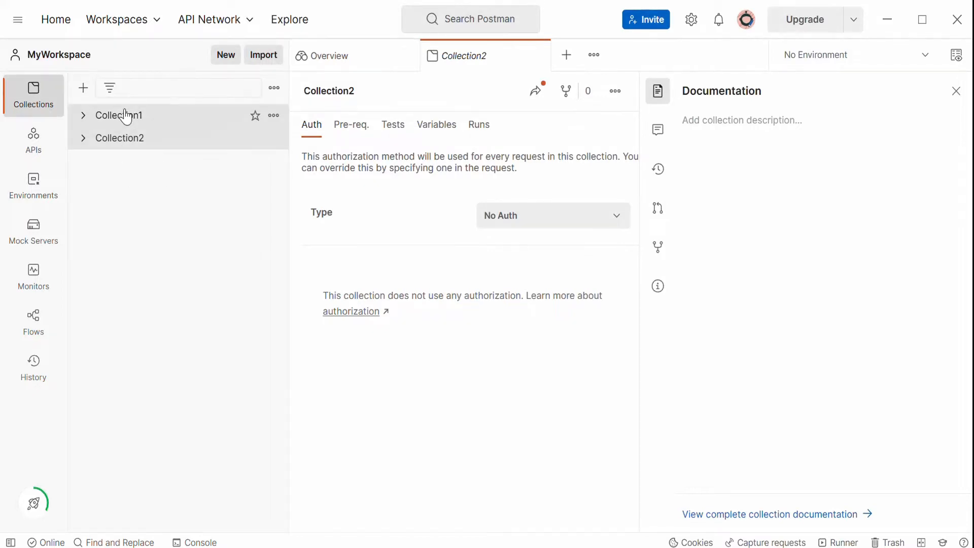
Create a third collection and name it Collection3.
click(83, 91)
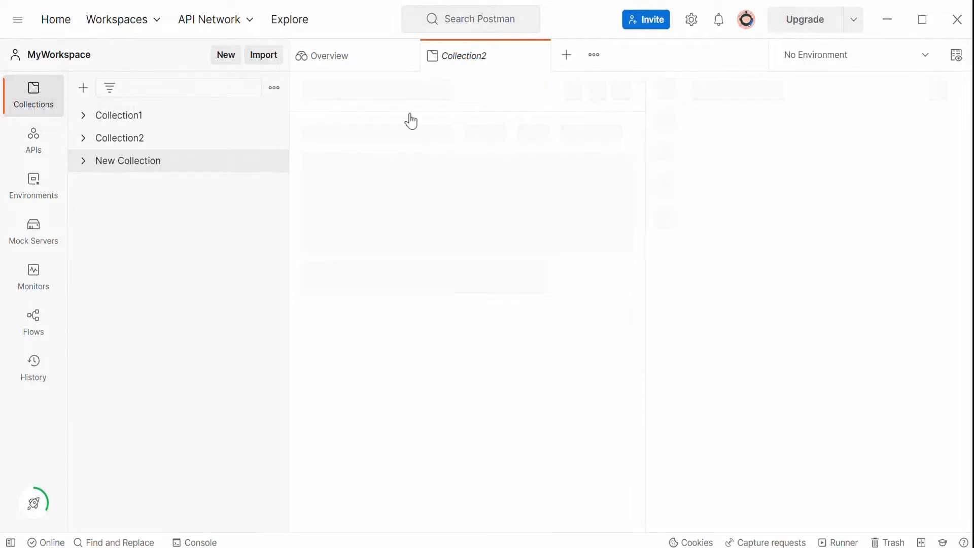
click(394, 90)
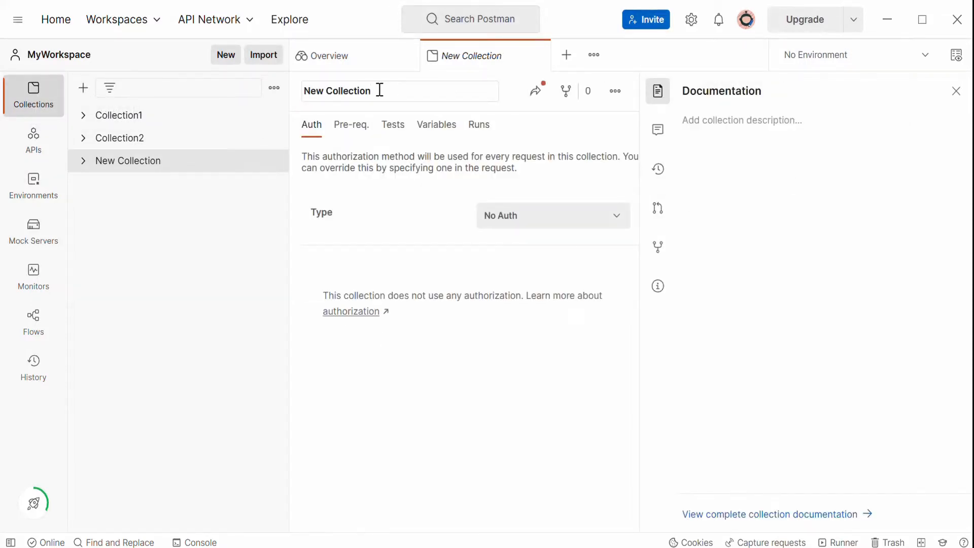
key(BackSpace)
key(BackSpace)
key(BackSpace)
key(BackSpace)
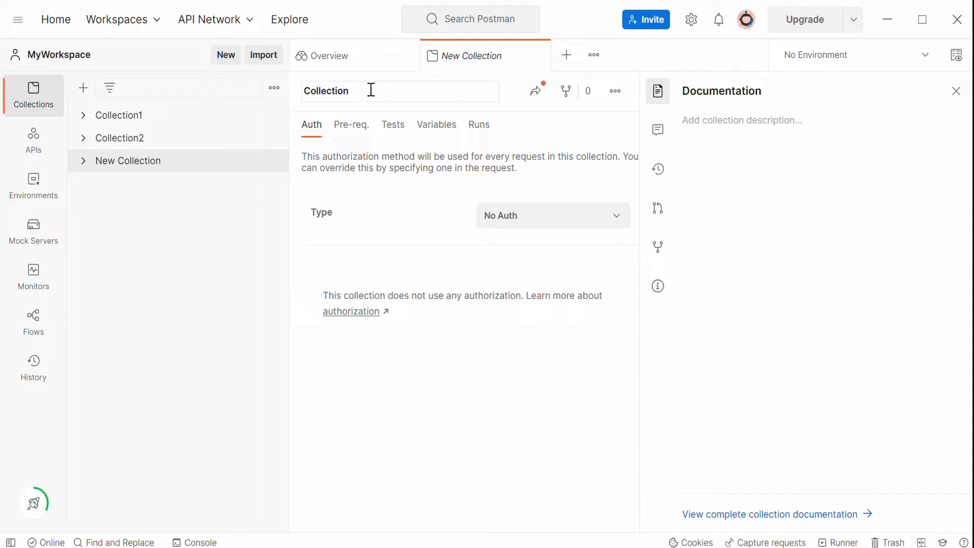
text(3)
click(374, 156)
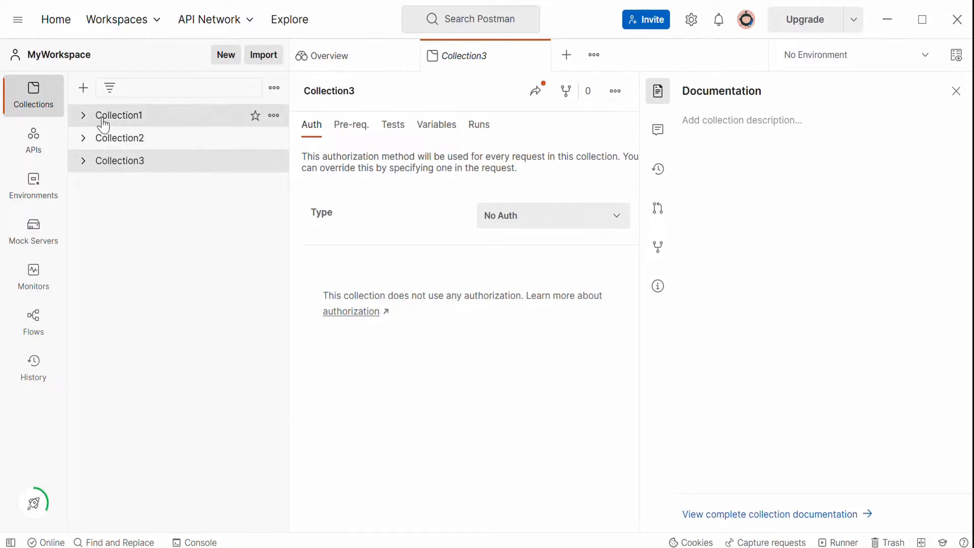
Open Collection1's options menu and scroll through the available actions without choosing one.
click(274, 116)
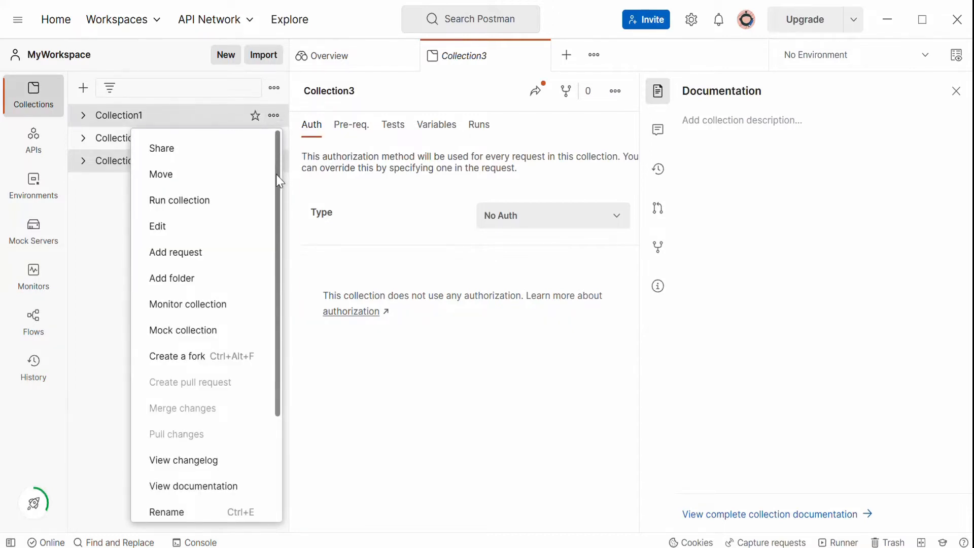
drag(279, 165, 277, 345)
scroll(261, 256, up, 1)
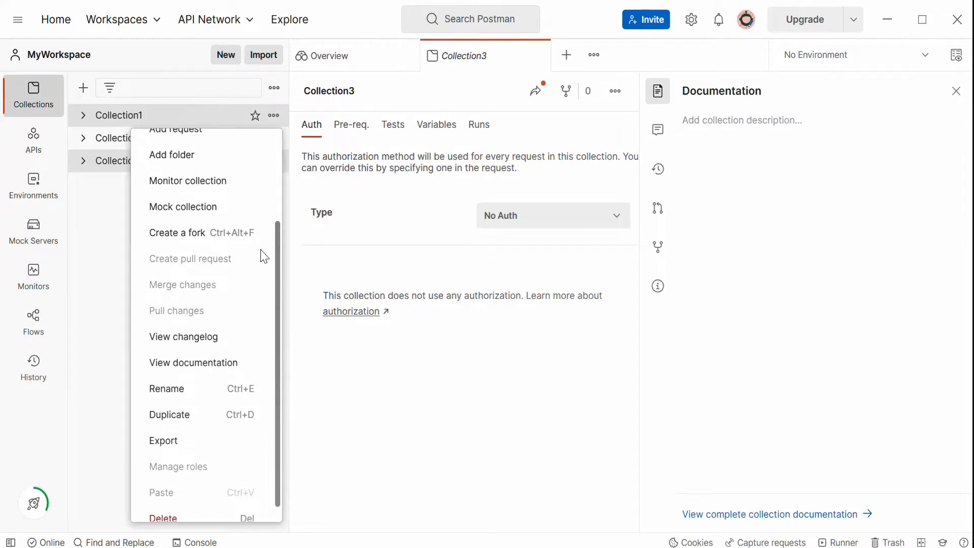
scroll(276, 426, down, 1)
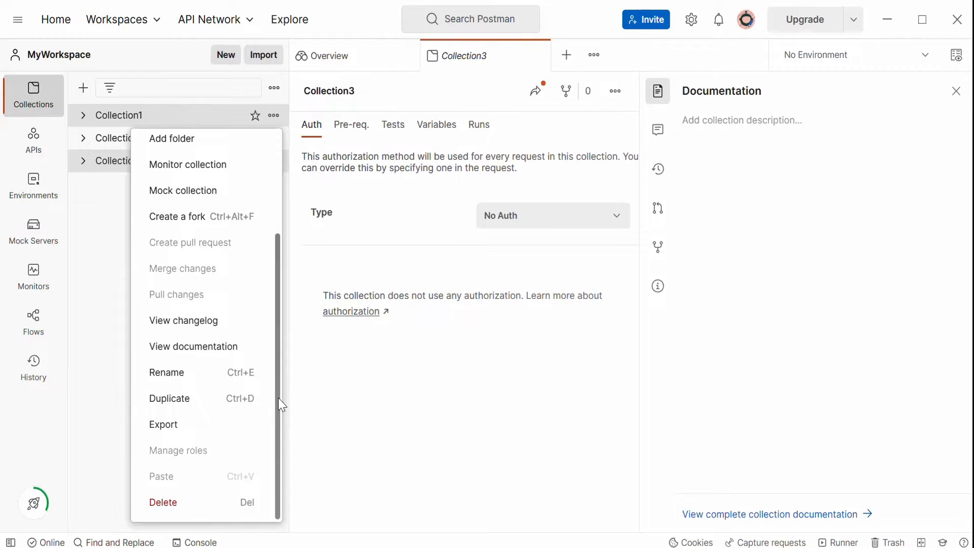
scroll(278, 398, up, 3)
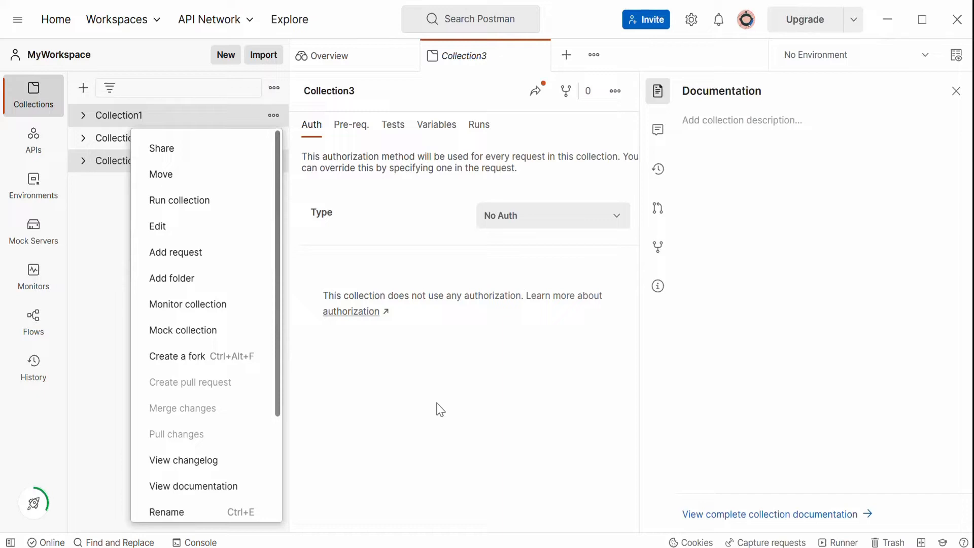
click(108, 280)
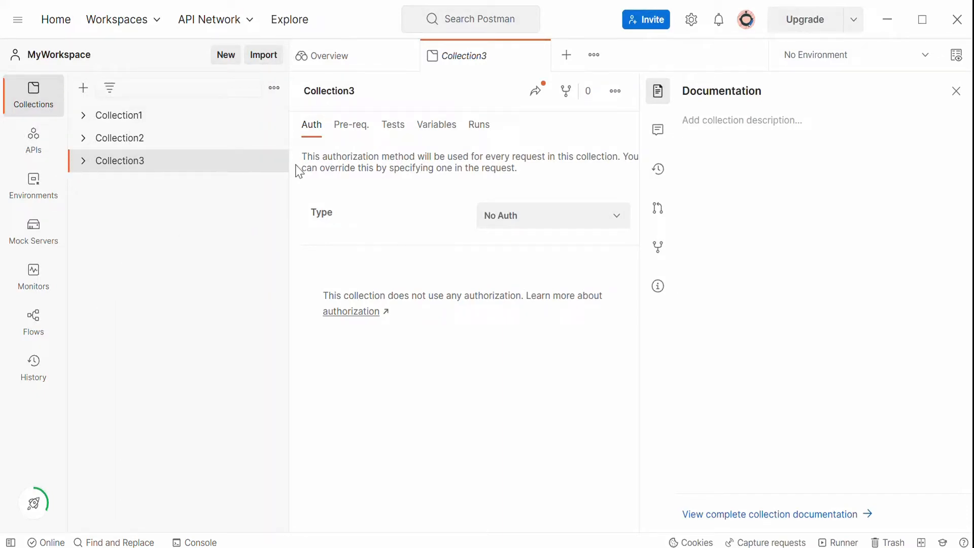
Delete Collection3 from its options menu and confirm the deletion.
click(274, 162)
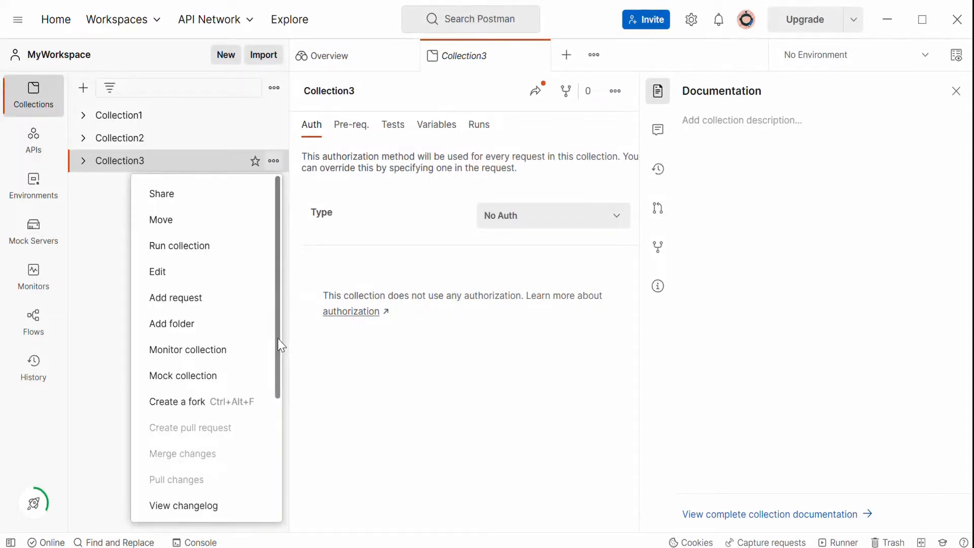
drag(278, 343, 278, 510)
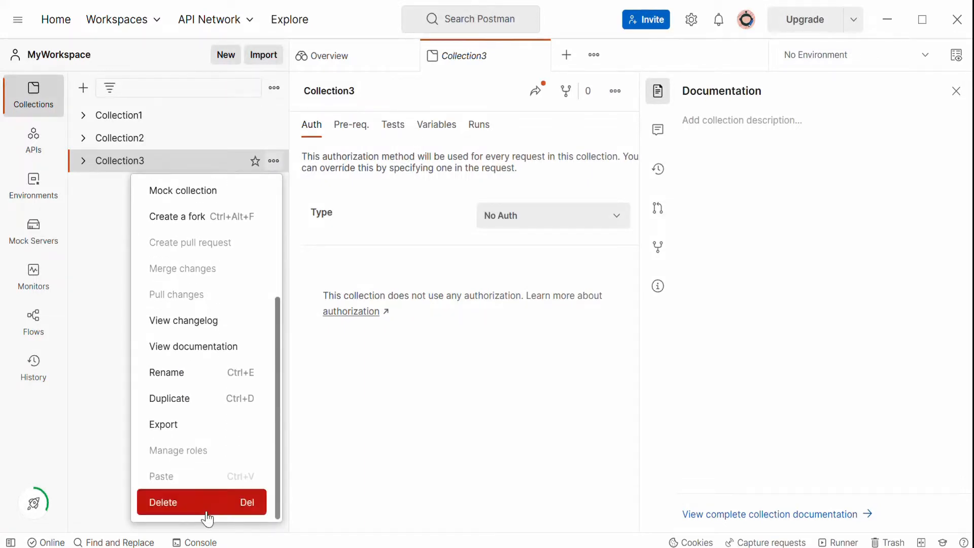
click(185, 514)
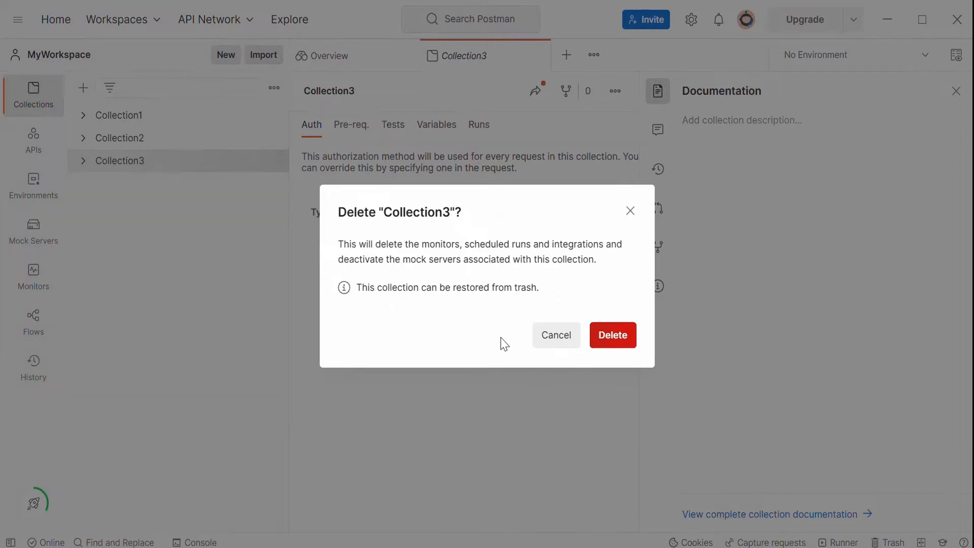
click(612, 343)
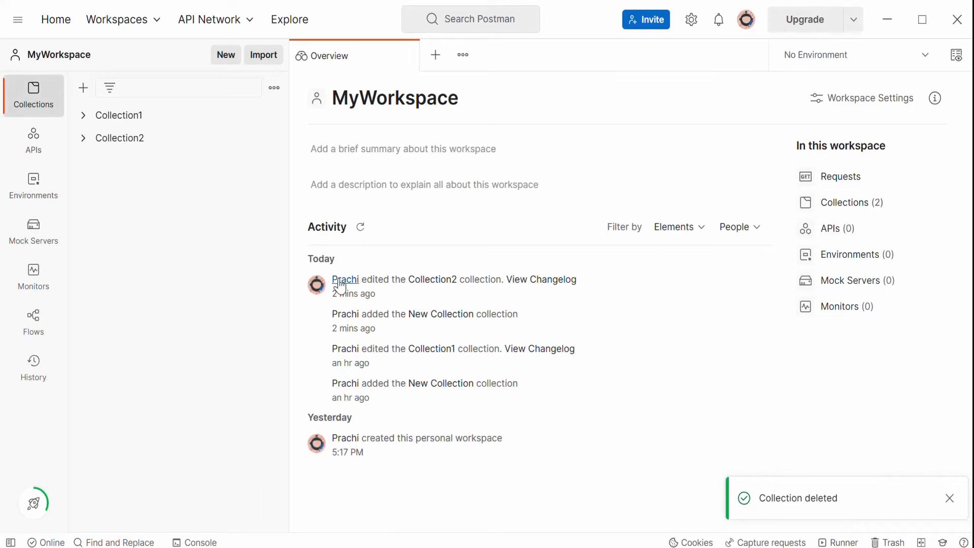
Rename Collection2 to MyCollection2.
click(273, 138)
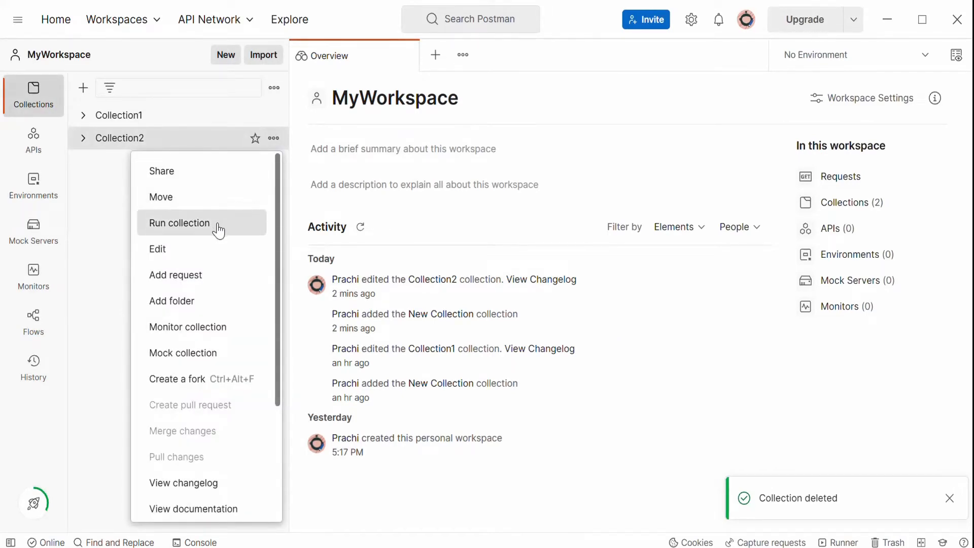
scroll(278, 302, down, 2)
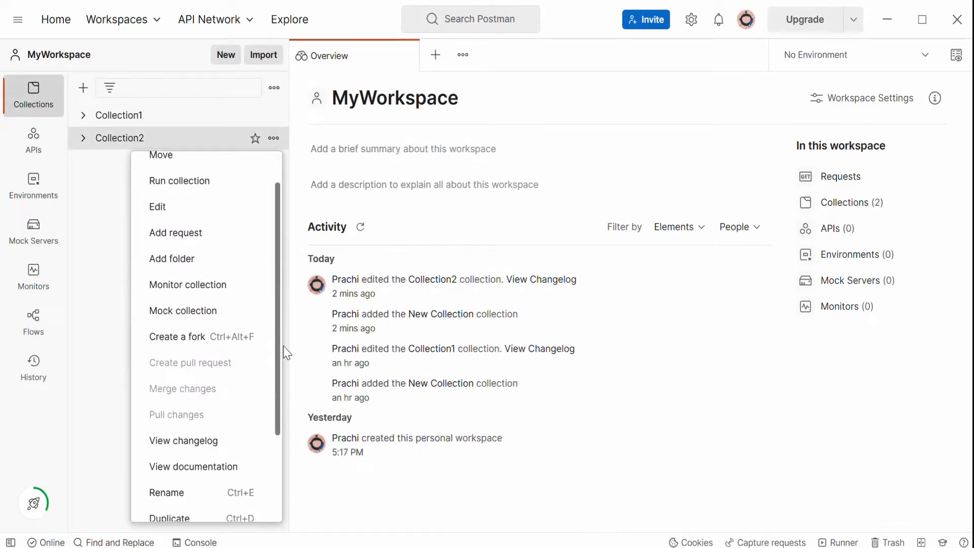
scroll(286, 353, down, 3)
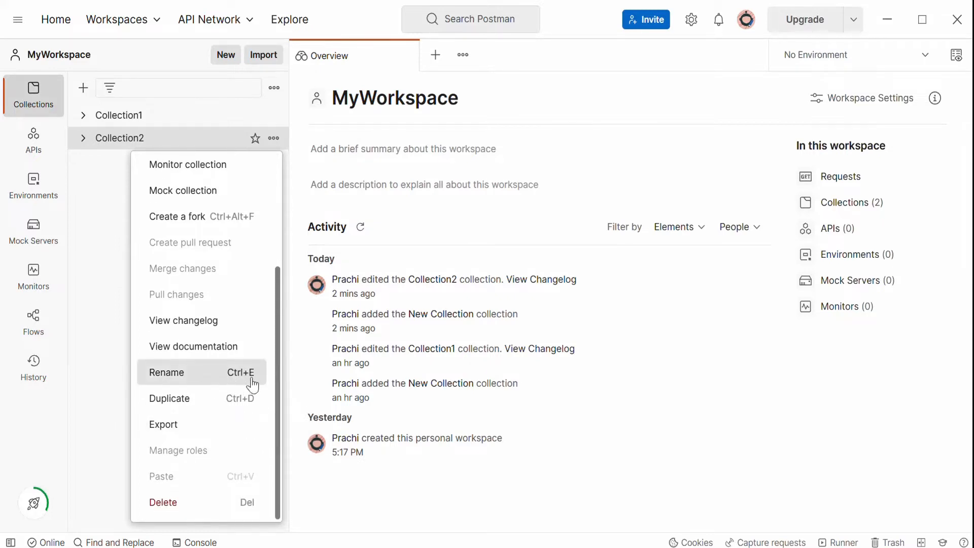
click(224, 381)
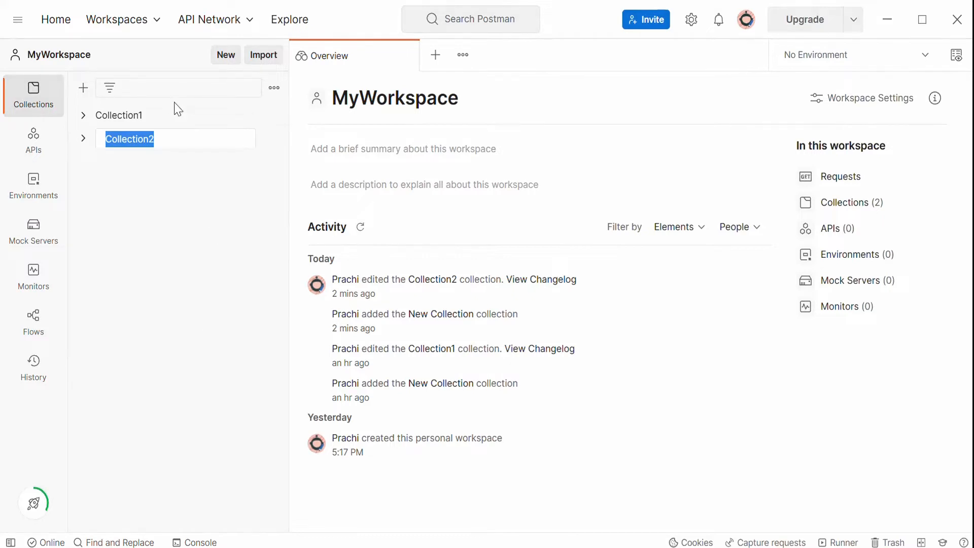
click(120, 135)
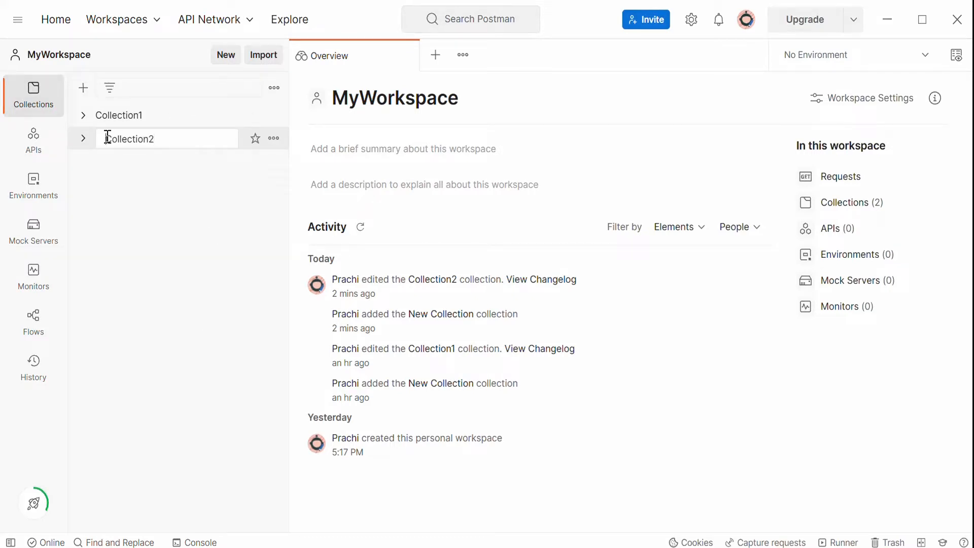
text(My)
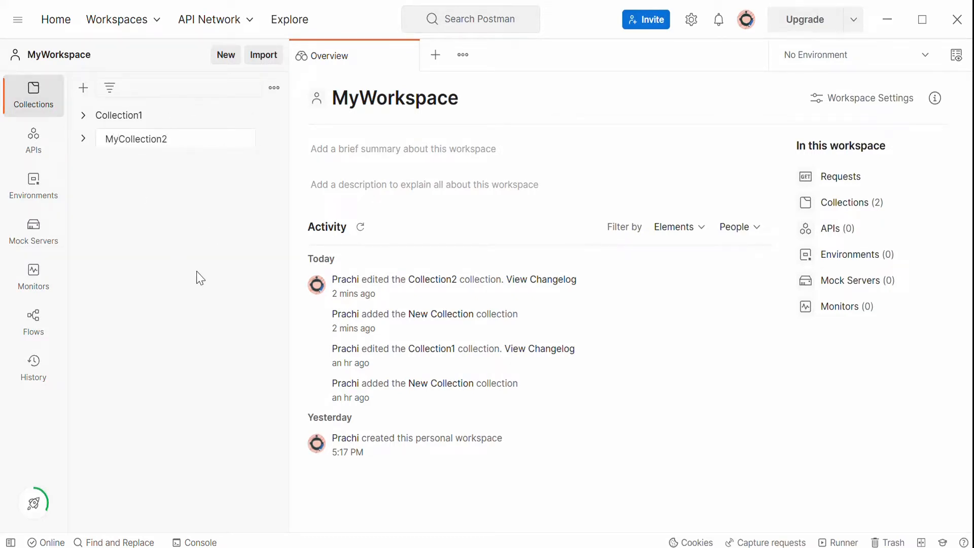
key(Return)
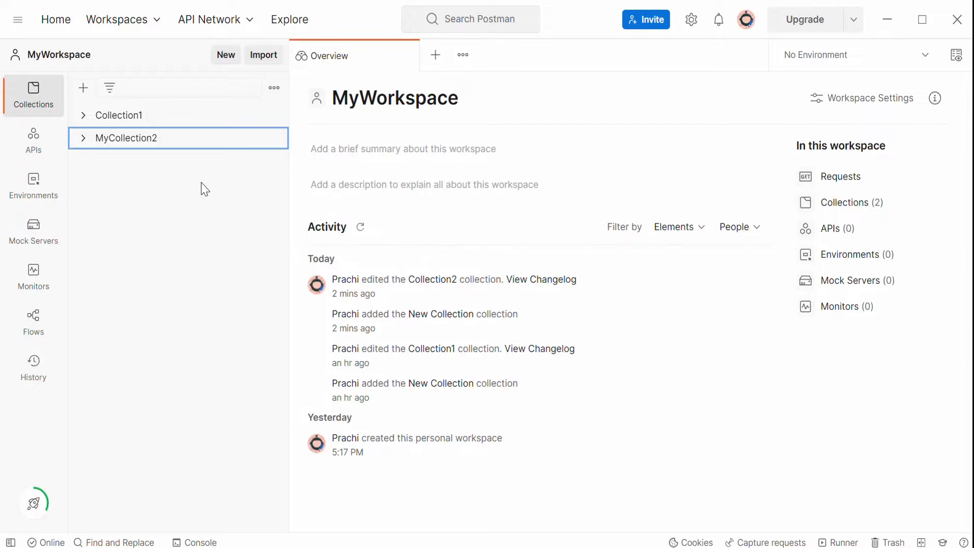
Duplicate MyCollection2, expand the original and open the copy.
click(274, 138)
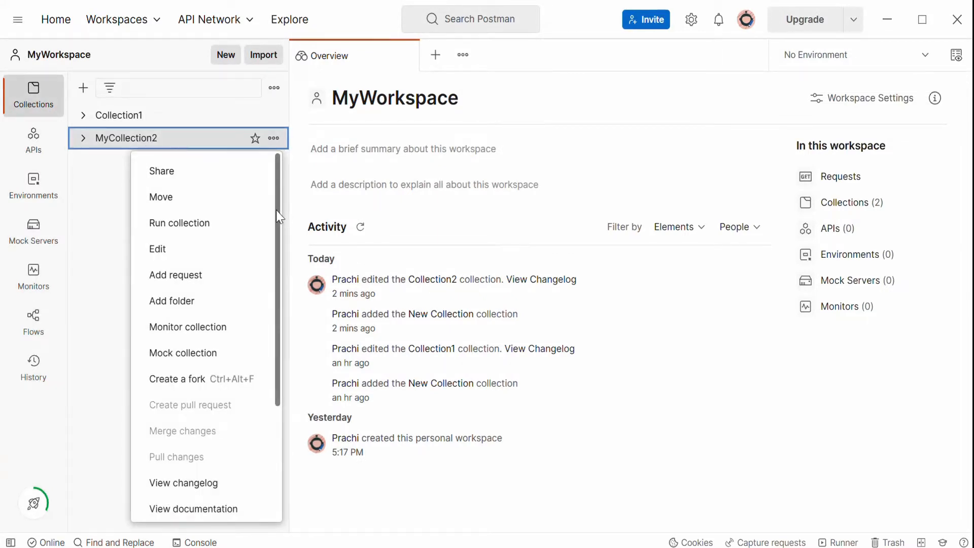
scroll(276, 210, down, 5)
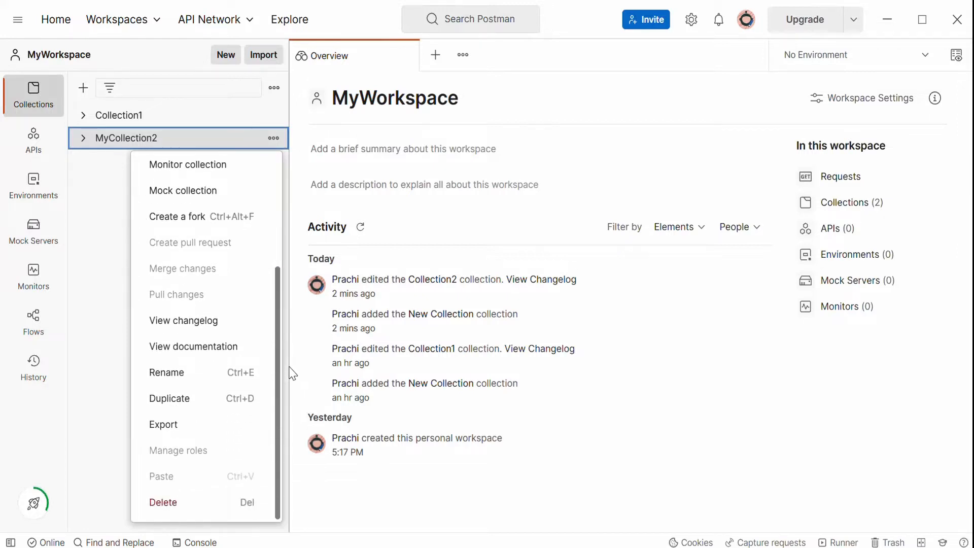
click(243, 410)
click(203, 160)
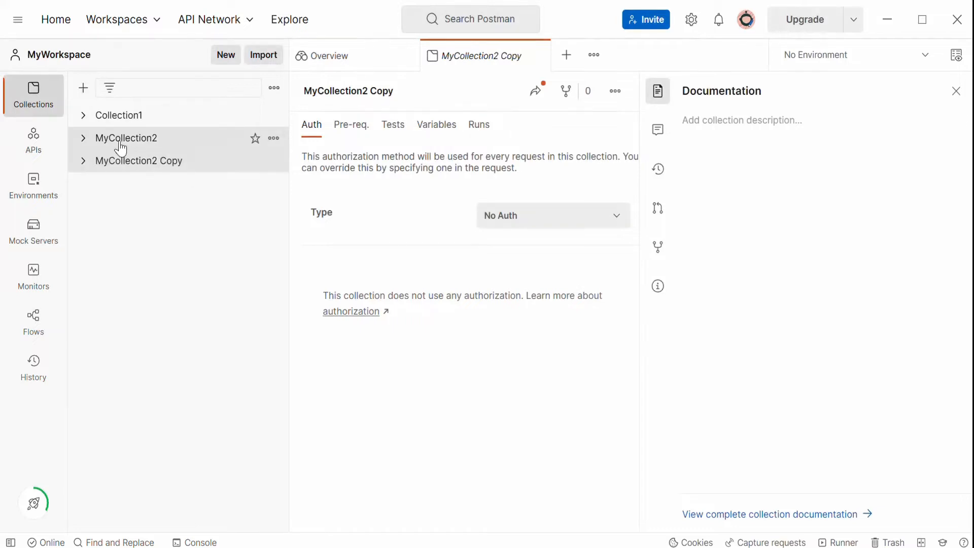
click(84, 138)
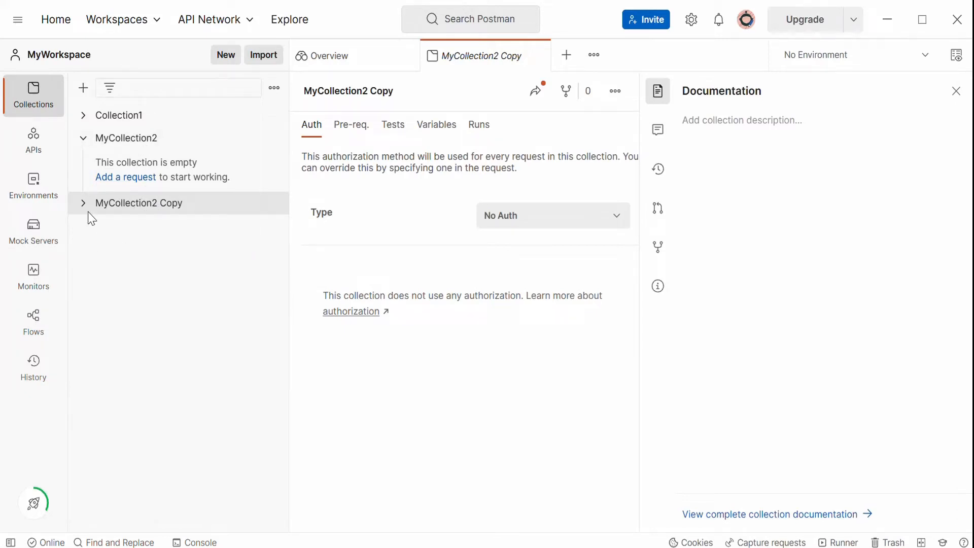
click(176, 205)
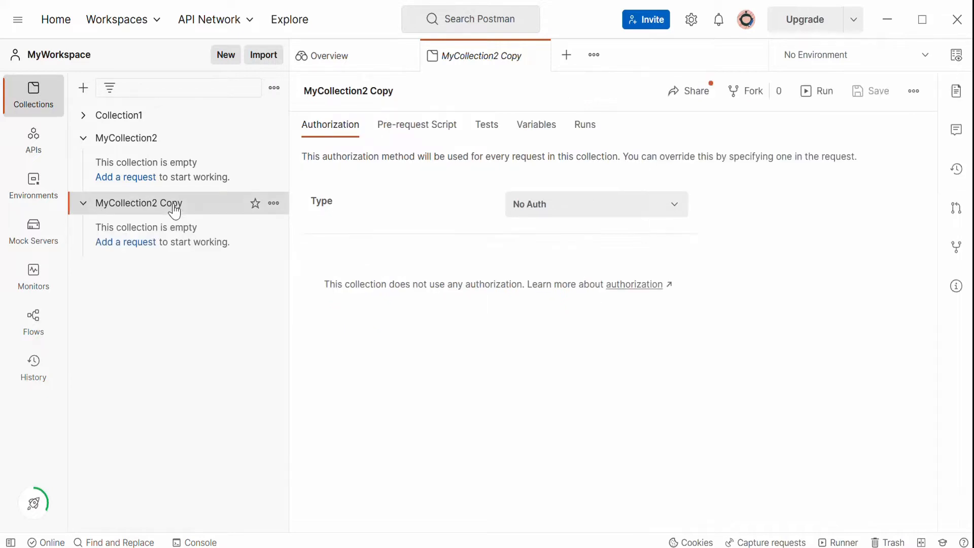
Rename the duplicated collection to MyCollection3.
click(273, 203)
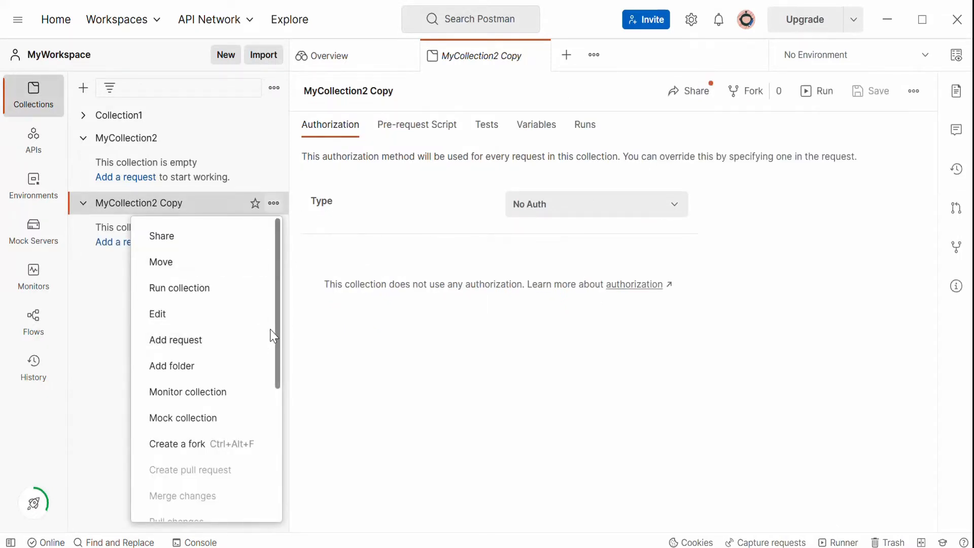
drag(278, 317, 294, 467)
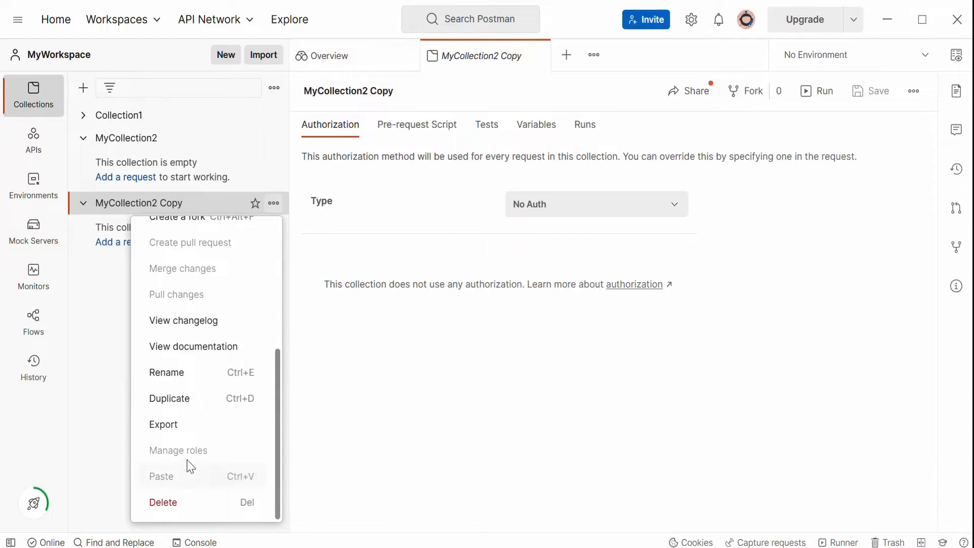
click(189, 384)
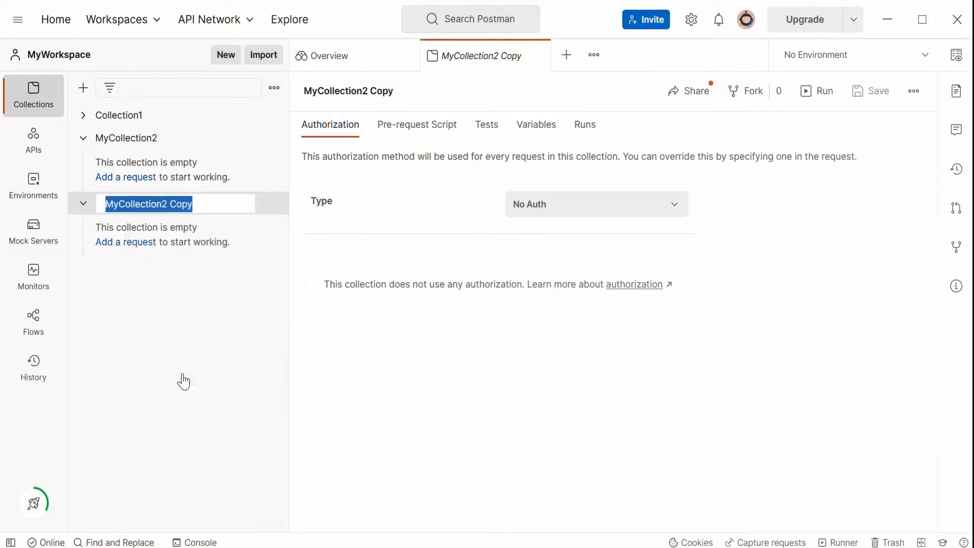
click(168, 205)
click(203, 207)
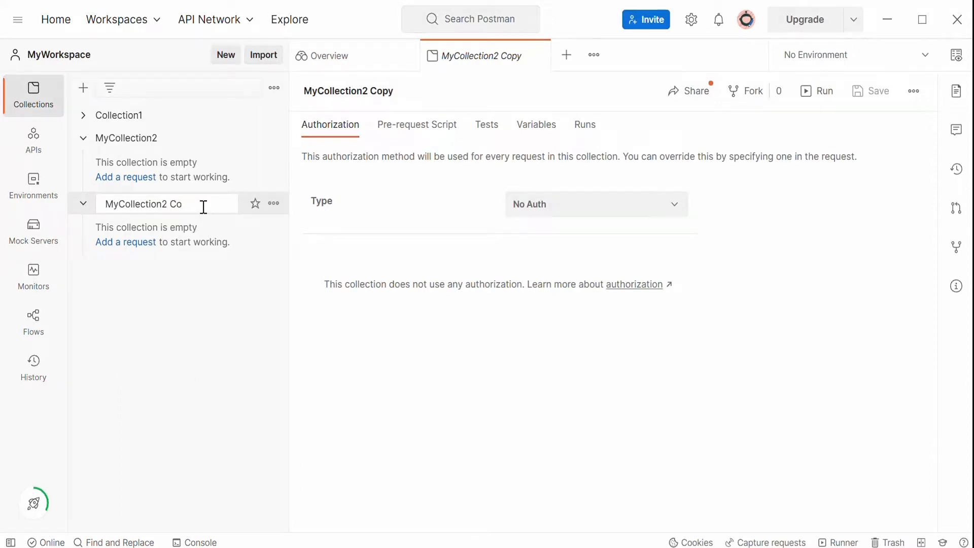
click(192, 339)
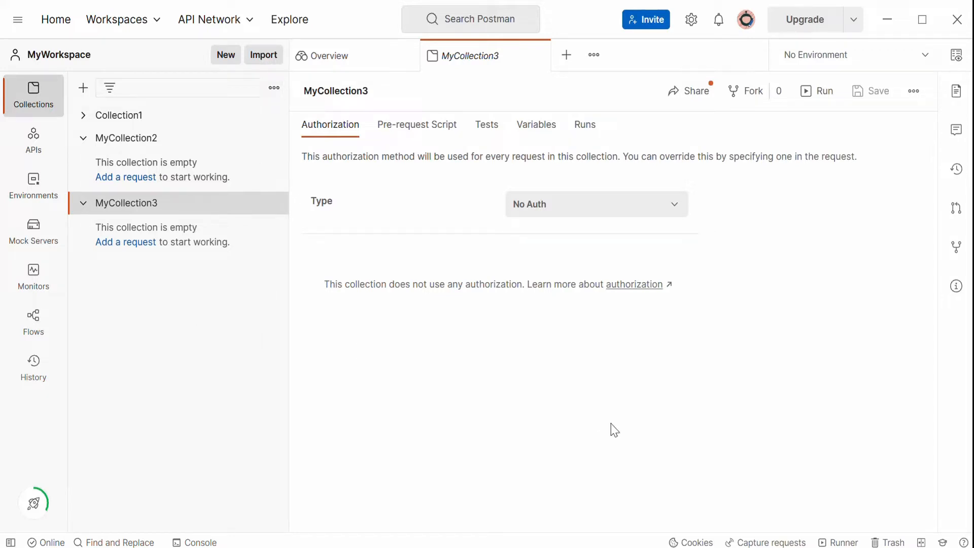
Switch to Microsoft Whiteboard from the system tray and refresh the board's sync.
click(671, 547)
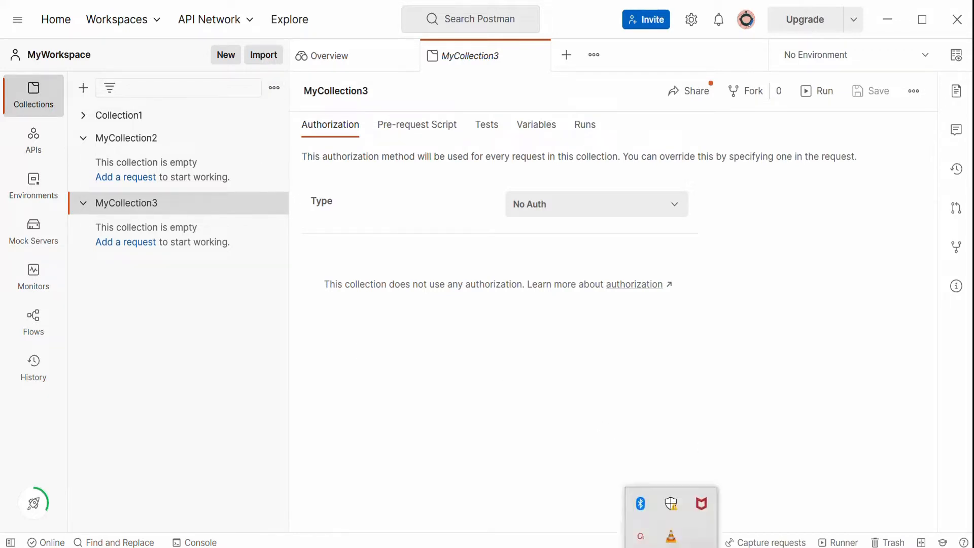
click(641, 537)
click(811, 500)
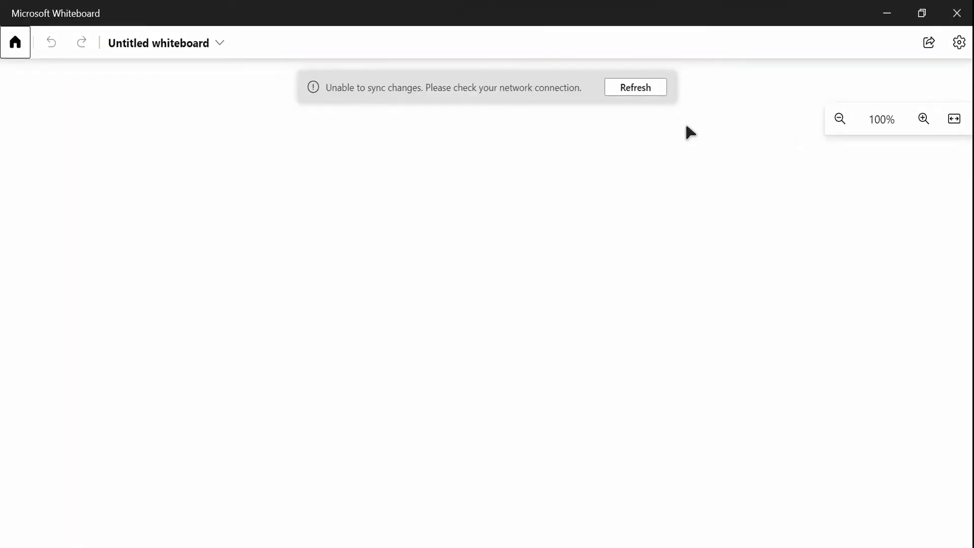
click(634, 92)
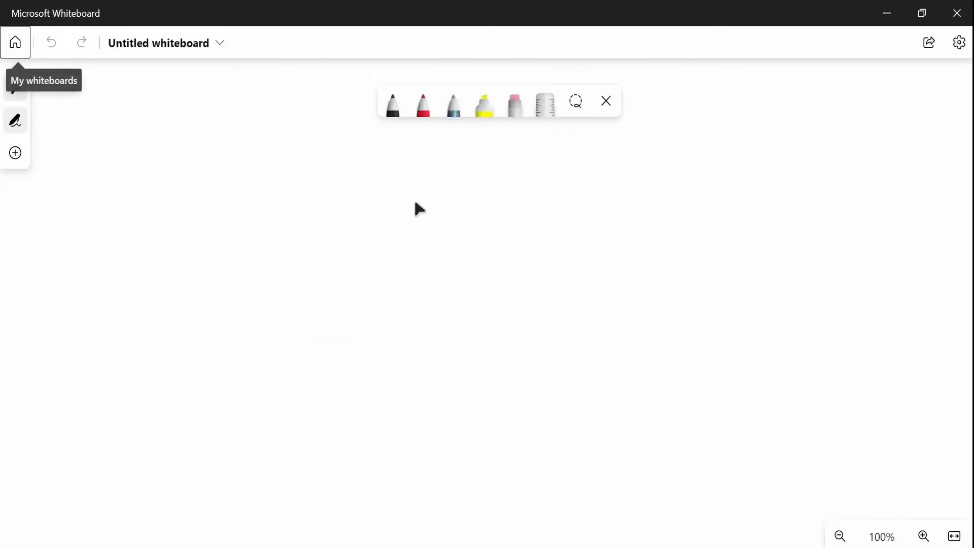
Handwrite the heading Http Request and underline it.
mouse_move(103, 156)
mouse_down()
mouse_move(100, 179)
mouse_move(148, 158)
mouse_move(162, 175)
mouse_move(211, 152)
mouse_move(261, 156)
mouse_move(317, 142)
mouse_move(304, 167)
mouse_up()
drag(316, 148, 324, 146)
drag(87, 205, 279, 177)
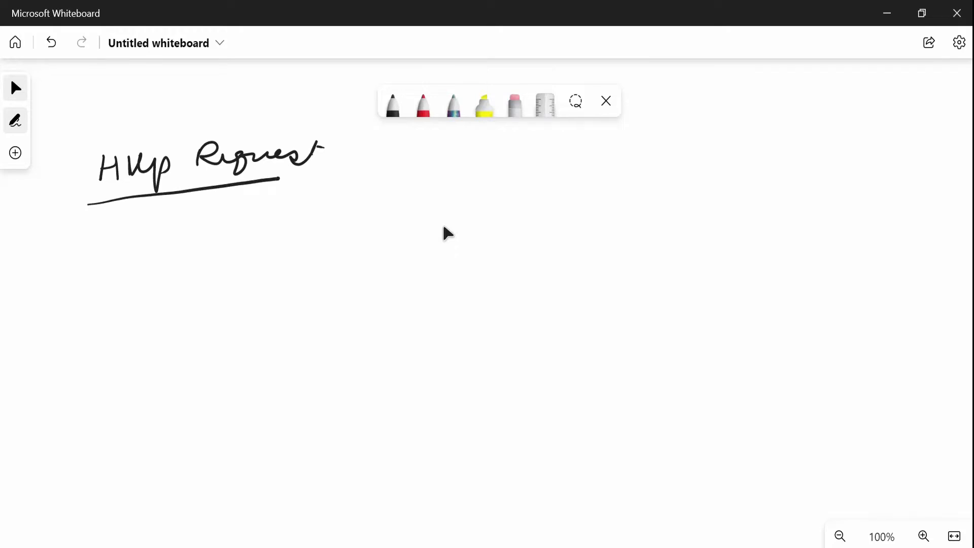
Sketch a flow: a Request arrow pointing to API, then a Response arrow leading out.
mouse_move(571, 195)
mouse_down()
mouse_move(579, 166)
mouse_move(591, 190)
mouse_up()
mouse_move(613, 158)
mouse_down()
mouse_move(612, 191)
mouse_move(615, 175)
mouse_up()
drag(639, 163, 646, 180)
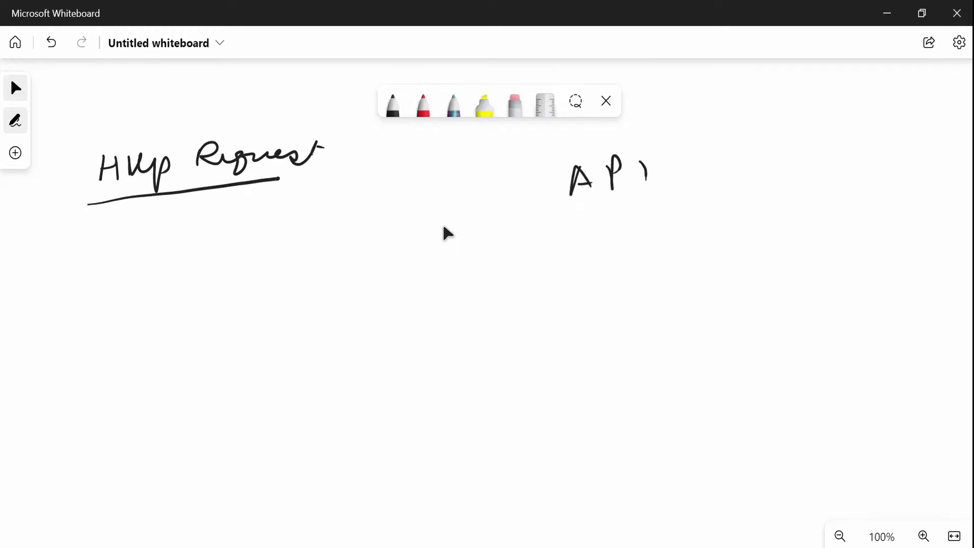
drag(413, 199, 528, 197)
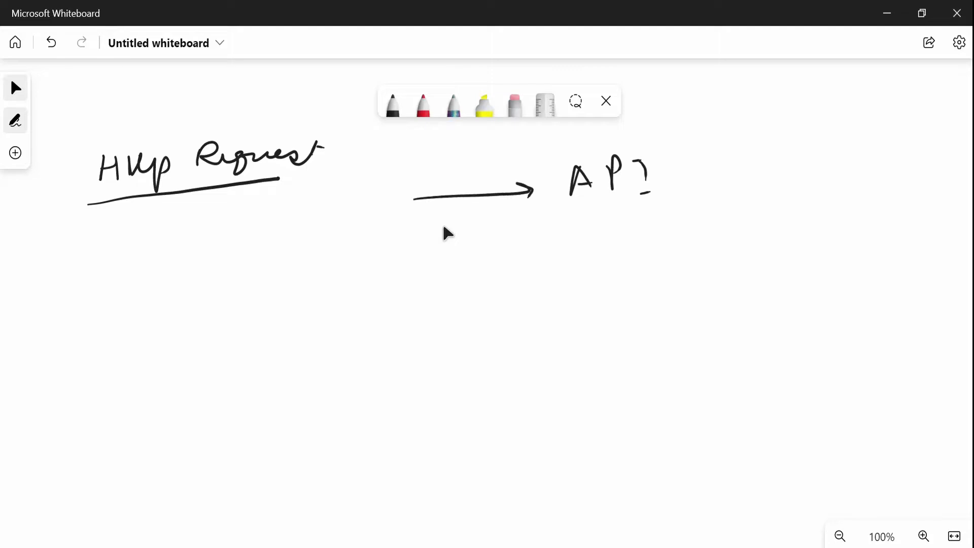
drag(412, 151, 414, 178)
mouse_move(411, 152)
mouse_down()
mouse_move(426, 175)
mouse_move(493, 165)
mouse_move(520, 147)
mouse_move(523, 162)
mouse_up()
drag(673, 171, 796, 172)
drag(761, 158, 796, 172)
mouse_move(695, 131)
mouse_down()
mouse_move(720, 147)
mouse_move(857, 148)
mouse_move(867, 134)
mouse_up()
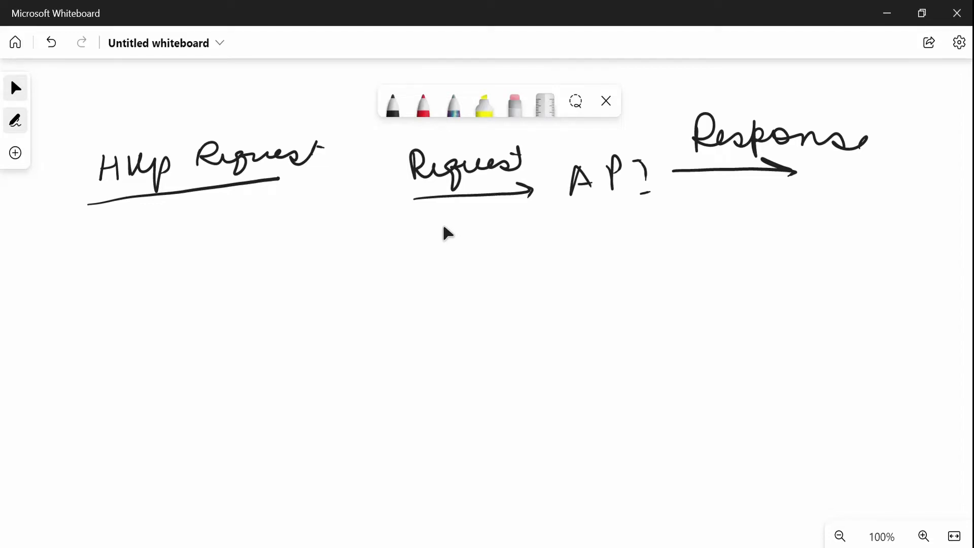
Handwrite a numbered list of 1. Get, 2. Post, 3. Put, 4. Delete under the heading and bracket it.
drag(81, 238, 81, 260)
click(84, 228)
mouse_move(135, 235)
mouse_down()
mouse_move(138, 270)
mouse_move(155, 258)
mouse_up()
mouse_move(164, 231)
mouse_down()
mouse_move(167, 261)
mouse_move(180, 243)
mouse_up()
mouse_move(75, 303)
mouse_down()
mouse_move(90, 322)
mouse_move(155, 290)
mouse_move(175, 306)
mouse_move(212, 277)
mouse_move(216, 287)
mouse_up()
mouse_move(76, 361)
mouse_down()
mouse_move(91, 373)
mouse_move(84, 390)
mouse_up()
click(104, 373)
mouse_move(148, 373)
mouse_down()
mouse_move(154, 350)
mouse_move(196, 344)
mouse_move(196, 362)
mouse_up()
drag(188, 350, 205, 345)
drag(87, 419, 94, 452)
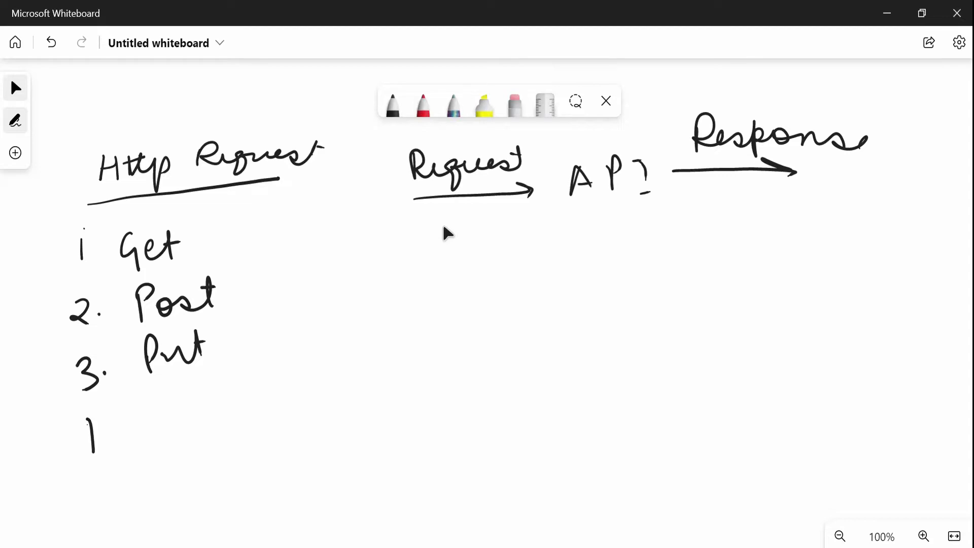
mouse_move(155, 398)
mouse_down()
mouse_move(157, 427)
mouse_move(145, 433)
mouse_up()
mouse_move(165, 421)
mouse_down()
mouse_move(188, 406)
mouse_move(283, 395)
mouse_move(270, 379)
mouse_up()
drag(199, 446, 243, 432)
mouse_move(261, 187)
mouse_down()
mouse_move(290, 201)
mouse_move(325, 410)
mouse_up()
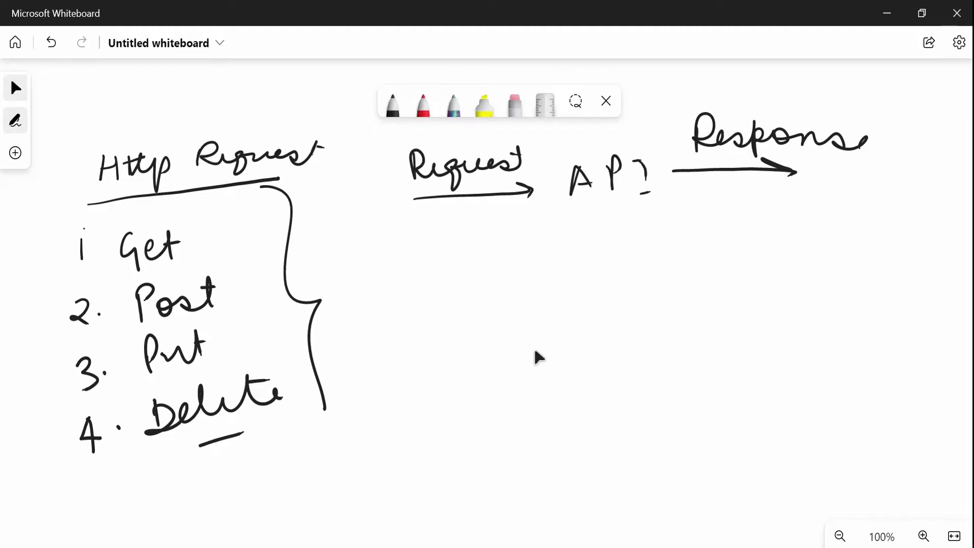
Switch to Postman and delete the MyCollection3 collection from the workspace.
click(416, 547)
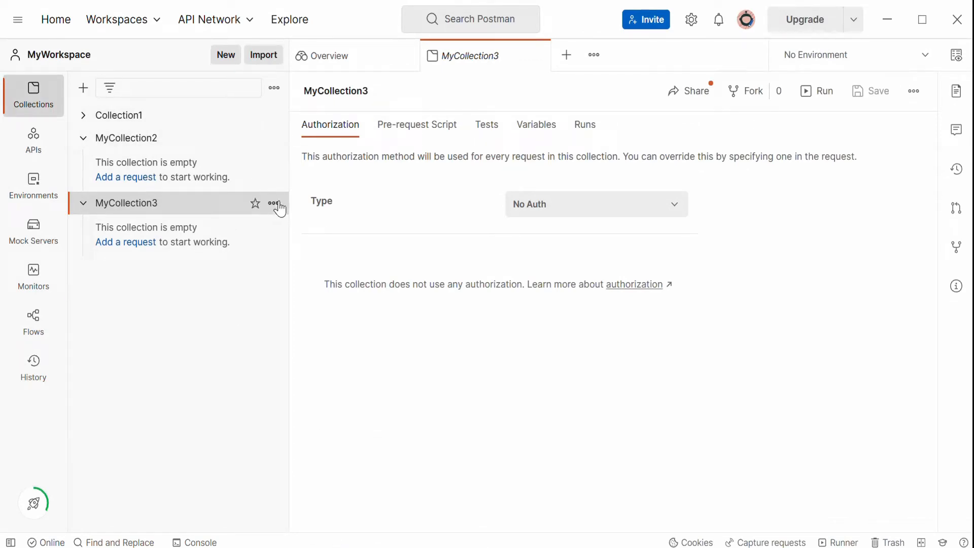
click(275, 203)
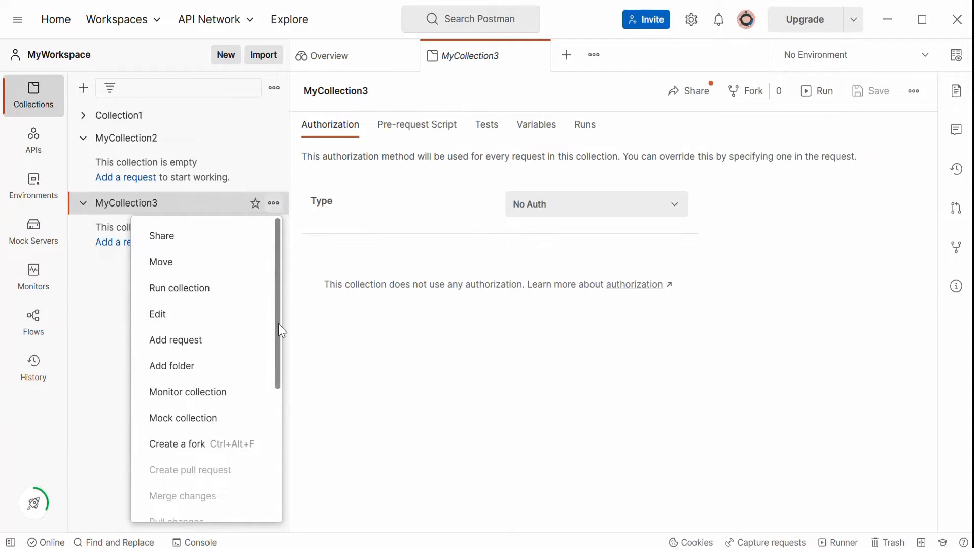
drag(278, 324, 277, 500)
click(226, 502)
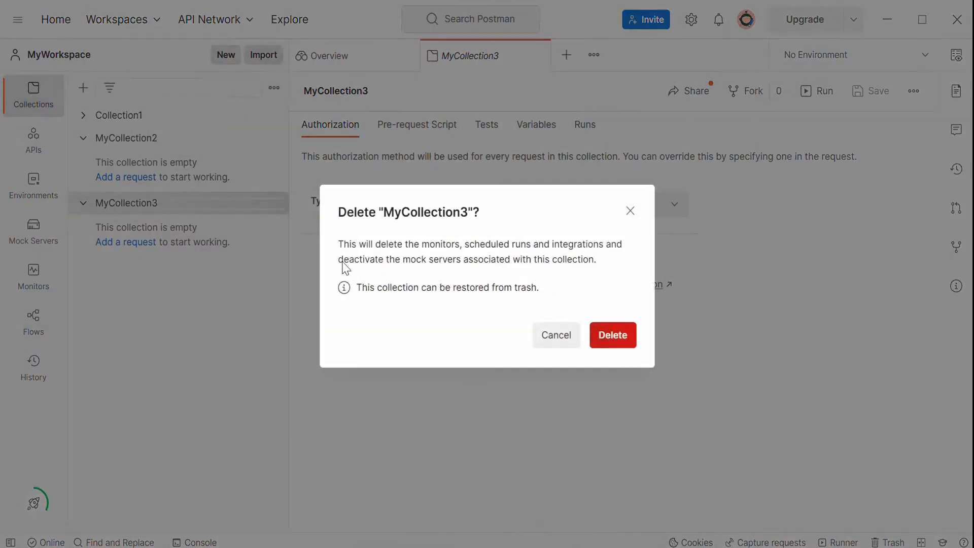
click(616, 336)
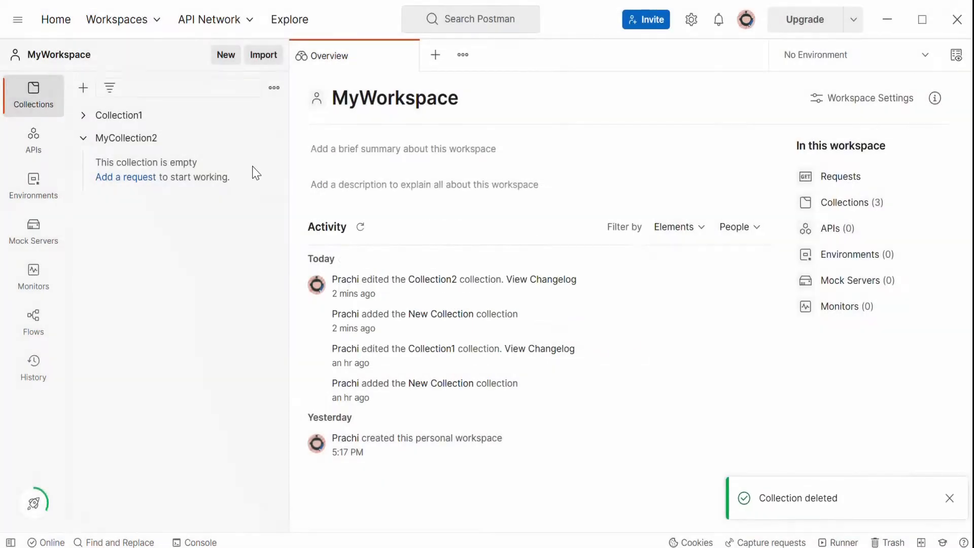
Rename the MyCollection2 collection to MyCollection1.
click(143, 147)
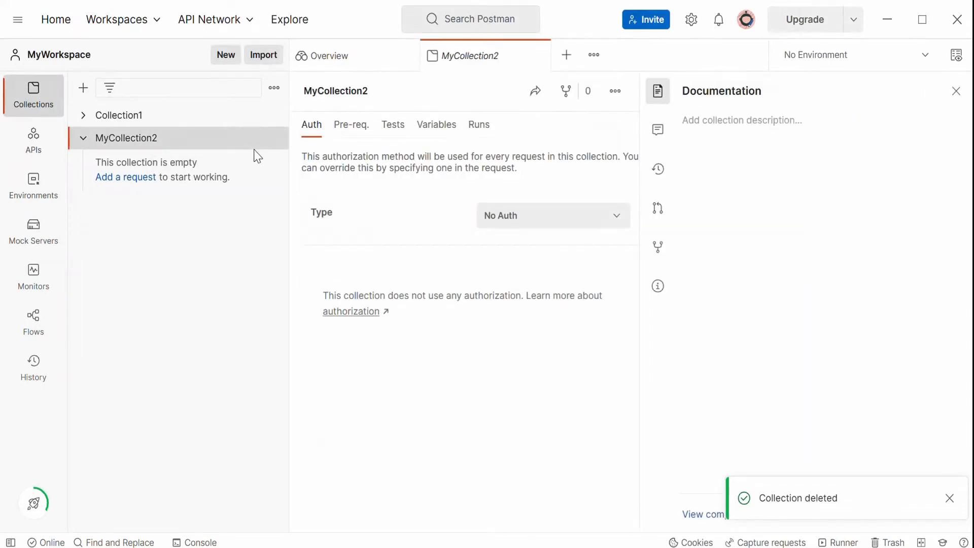
click(274, 139)
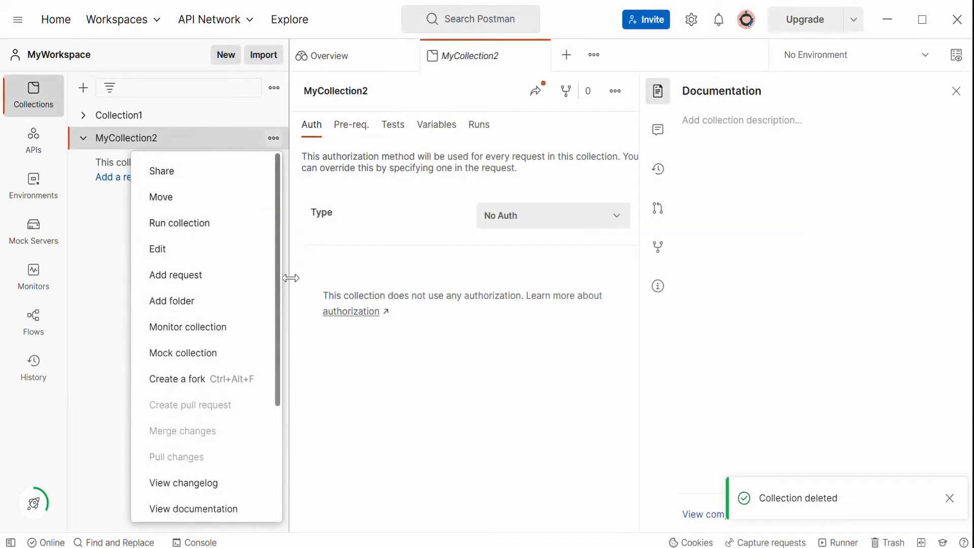
scroll(278, 275, down, 3)
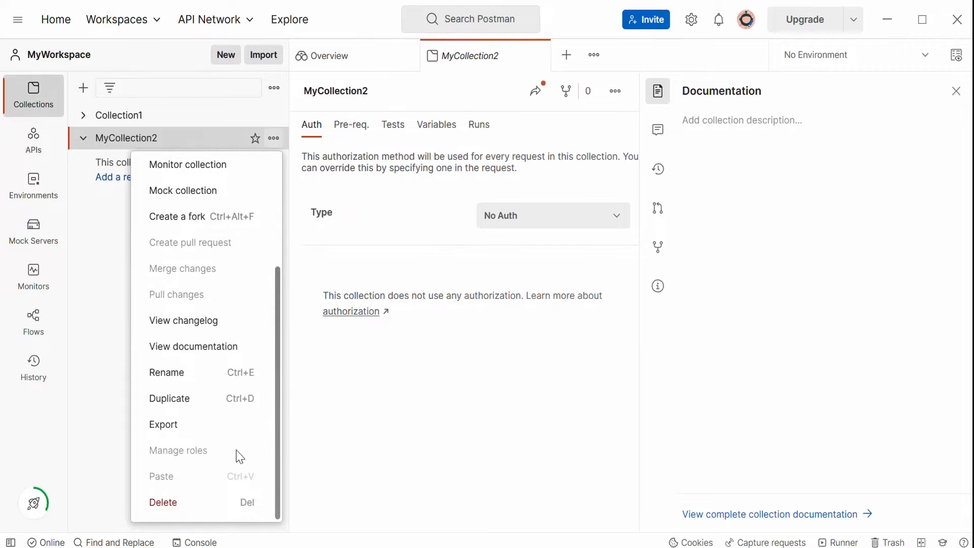
click(198, 380)
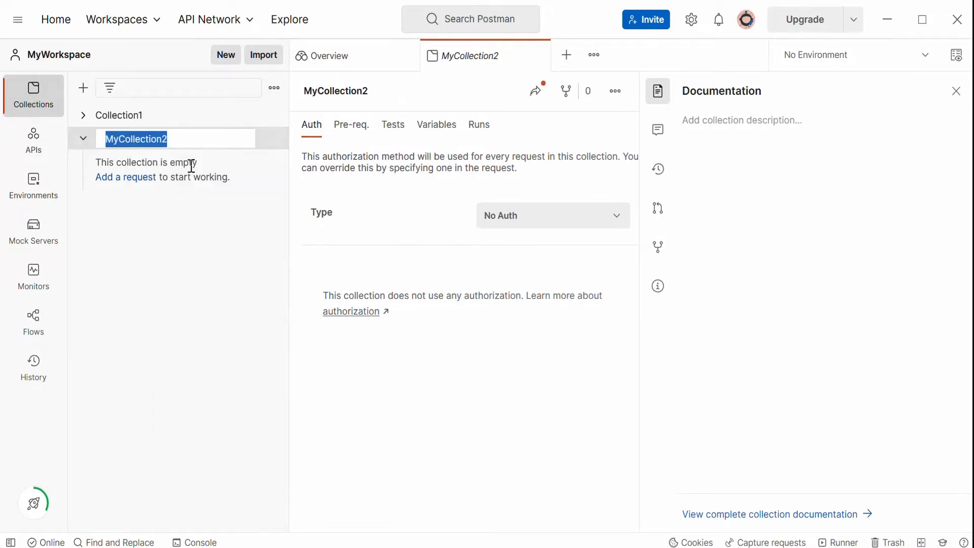
click(186, 140)
text(1)
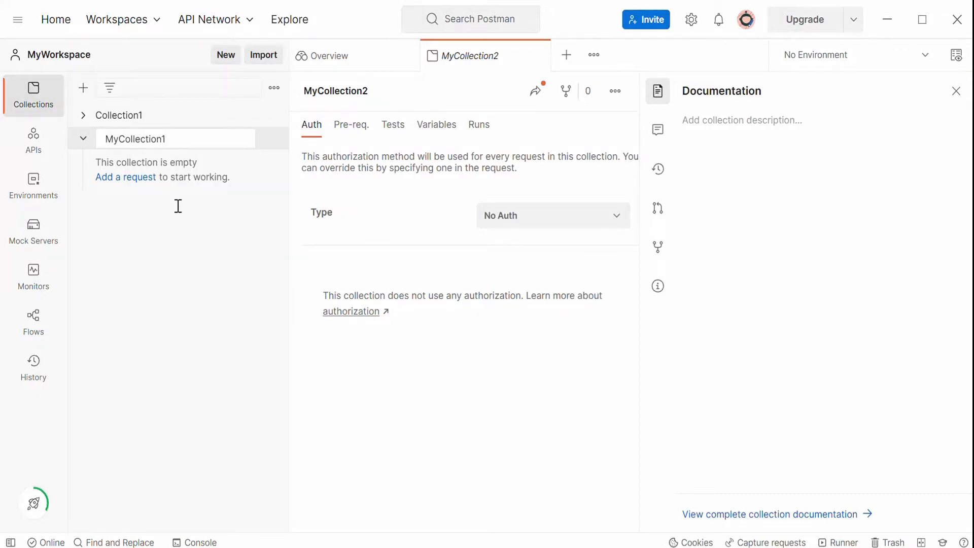
key(Return)
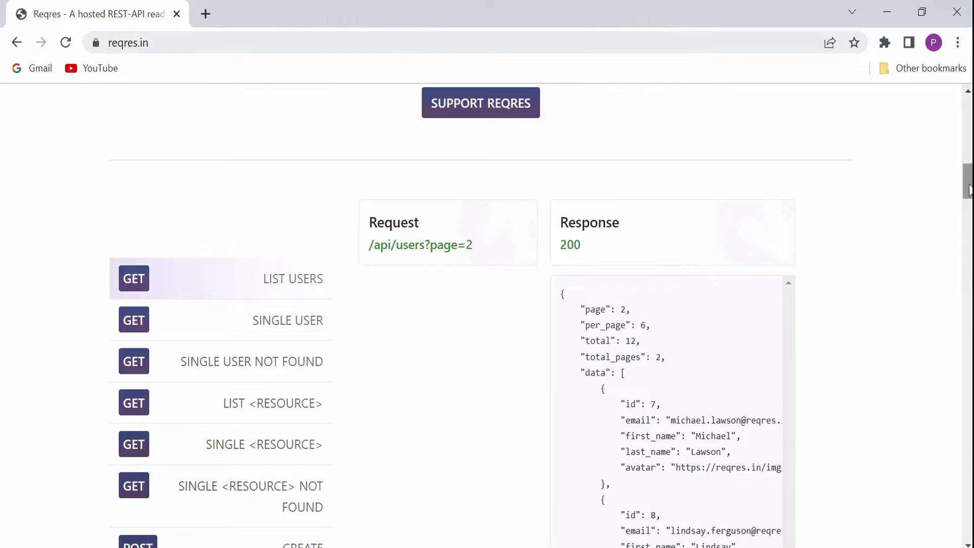
Browse the reqres.in page in the browser and inspect its full address.
mouse_move(967, 182)
mouse_down()
mouse_move(969, 107)
mouse_move(968, 202)
mouse_up()
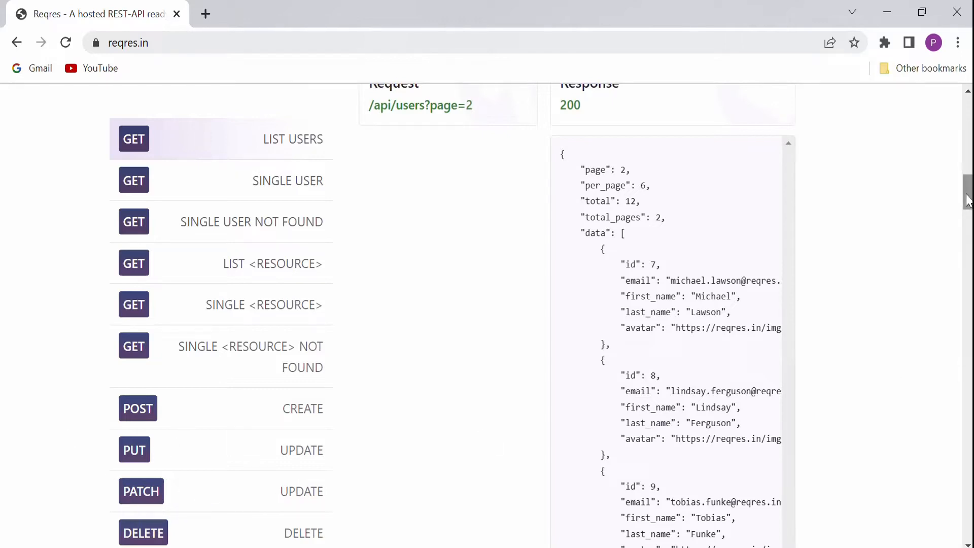
drag(967, 200, 968, 207)
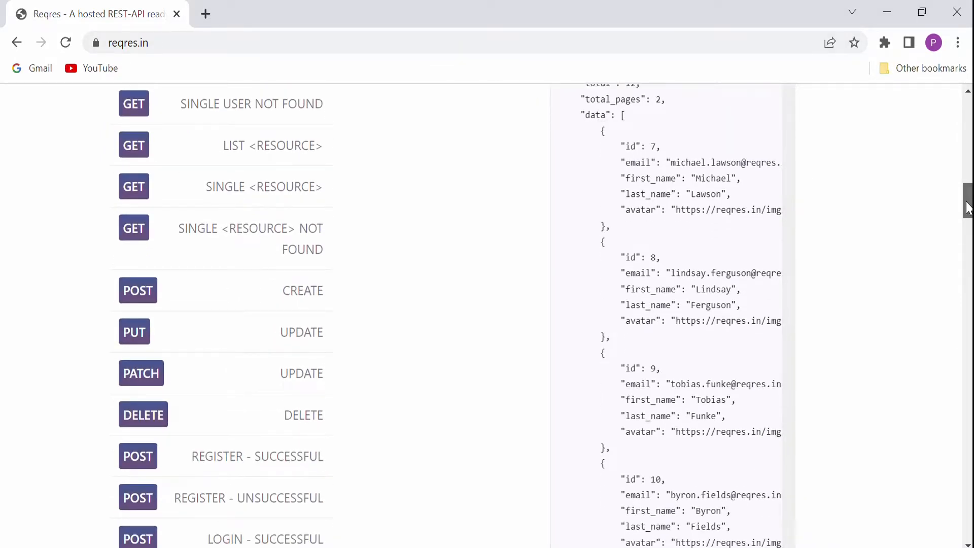
mouse_move(968, 207)
mouse_down()
mouse_move(969, 232)
mouse_move(966, 178)
mouse_move(966, 189)
mouse_up()
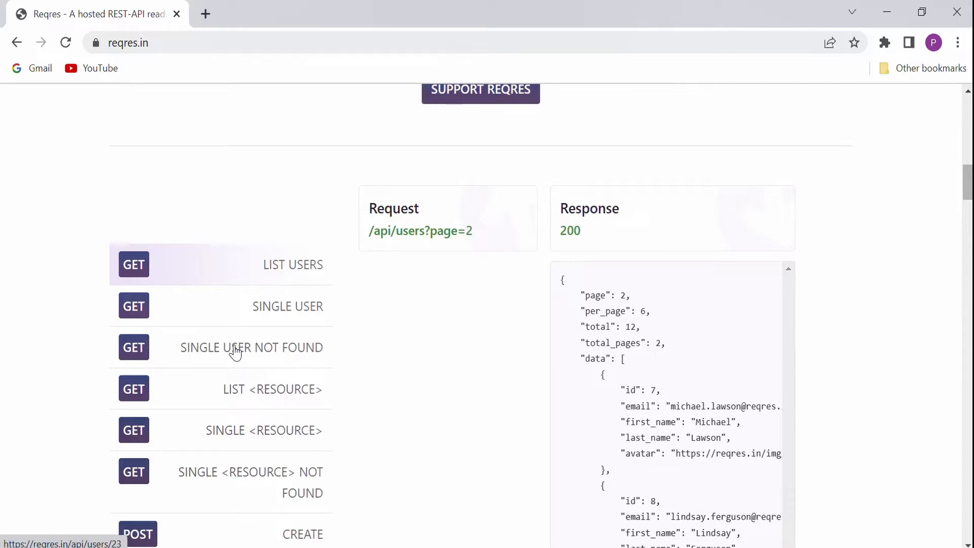
click(149, 43)
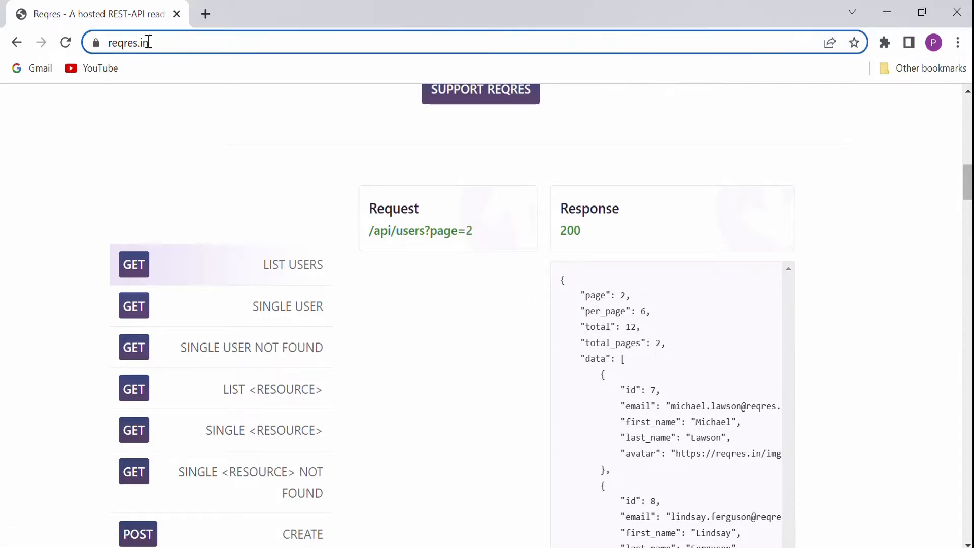
click(170, 44)
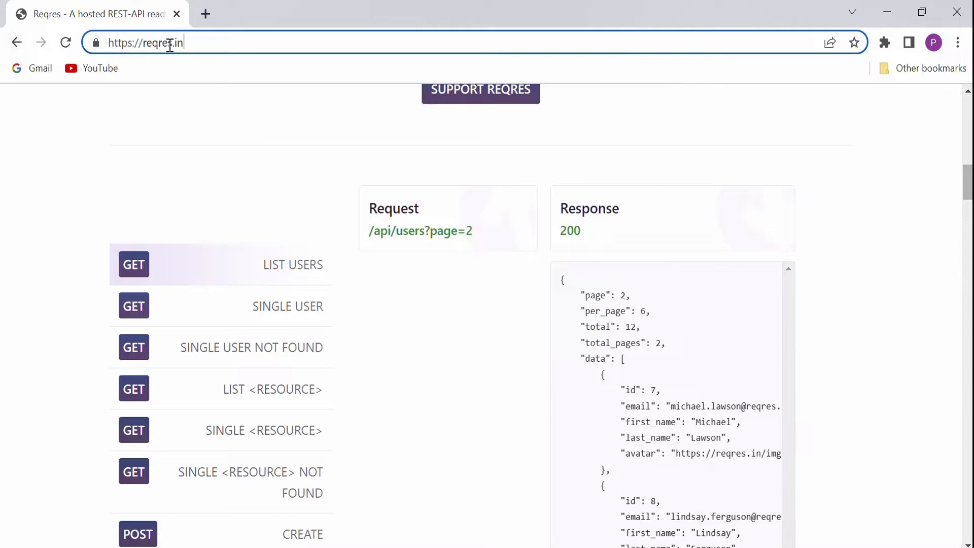
drag(231, 39, 6, 39)
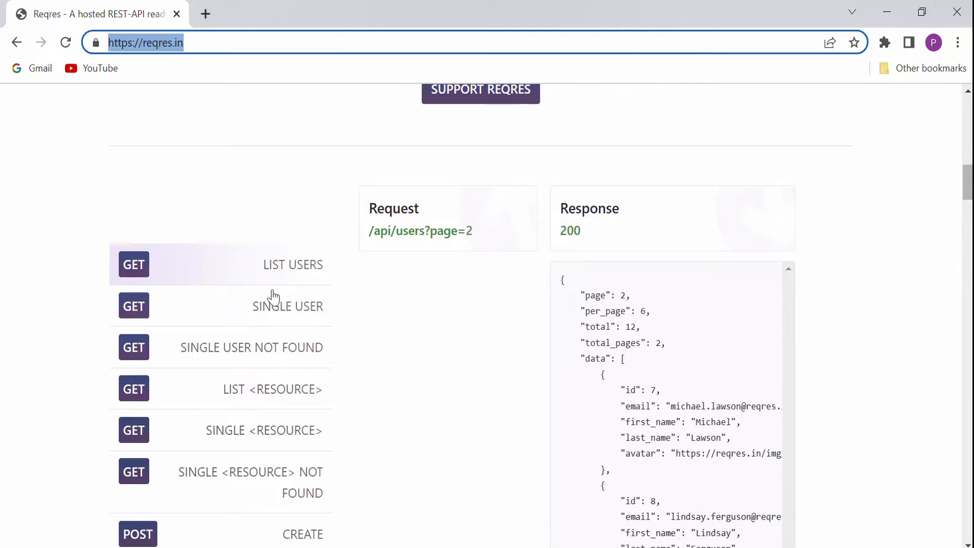
Open the GET List Users example and examine its request path and JSON response.
click(136, 268)
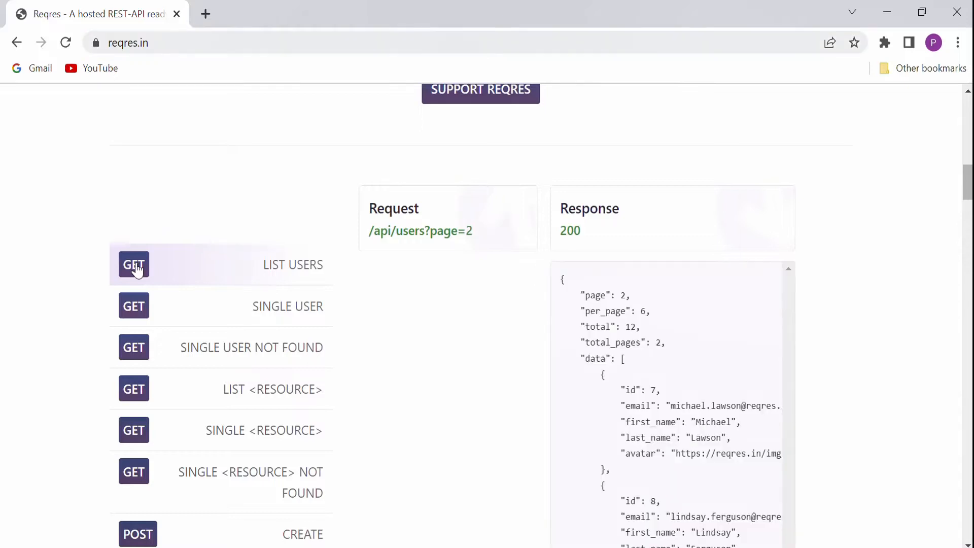
drag(561, 276, 641, 275)
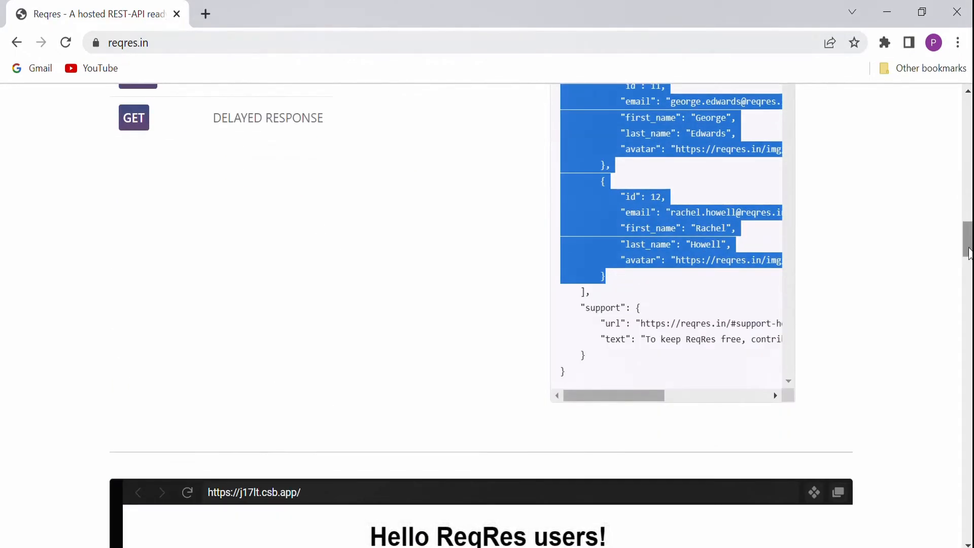
drag(966, 249, 967, 184)
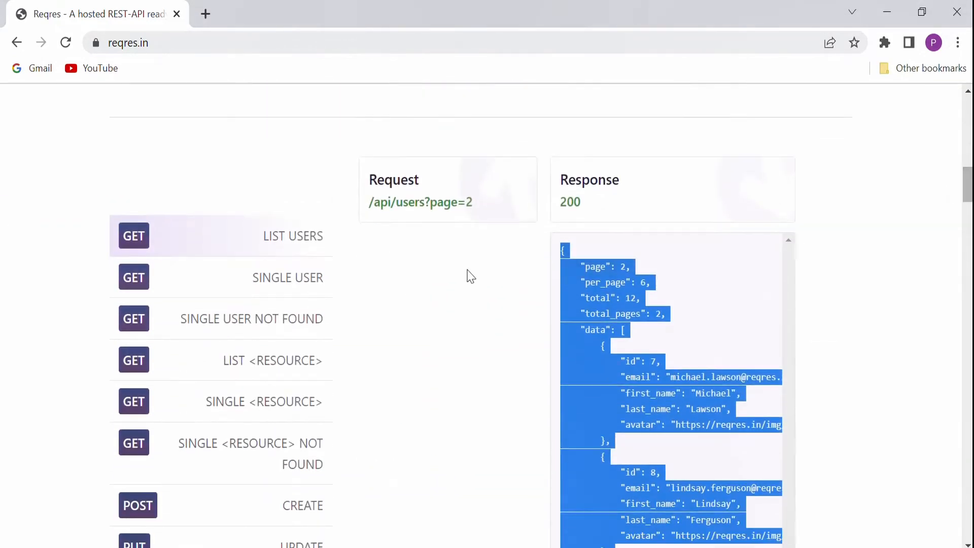
drag(480, 211, 446, 206)
click(482, 210)
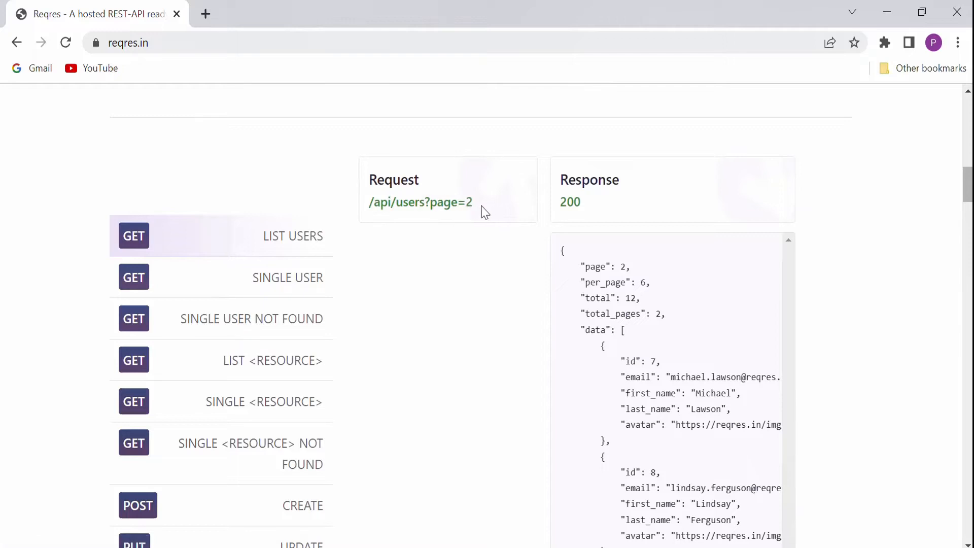
drag(368, 203, 458, 204)
drag(596, 212, 549, 211)
drag(561, 251, 701, 502)
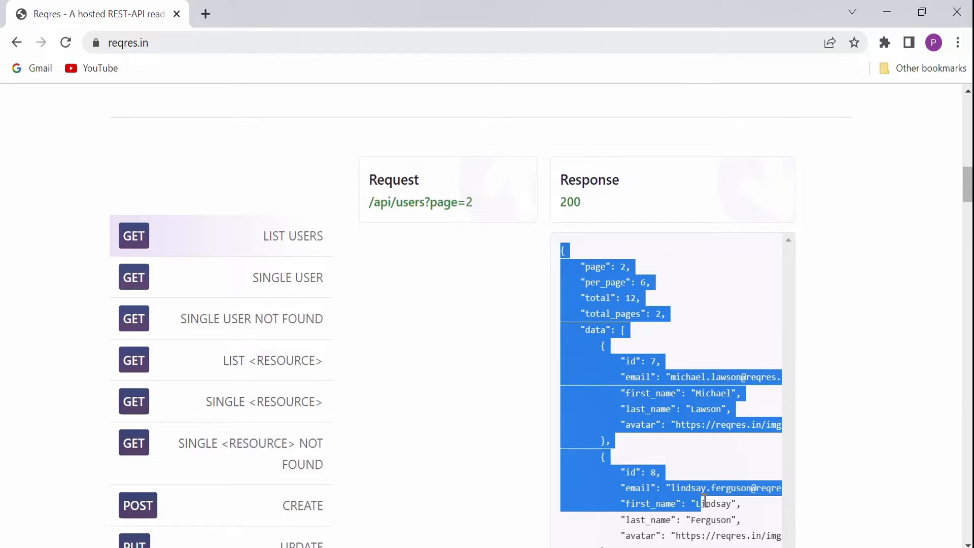
click(840, 203)
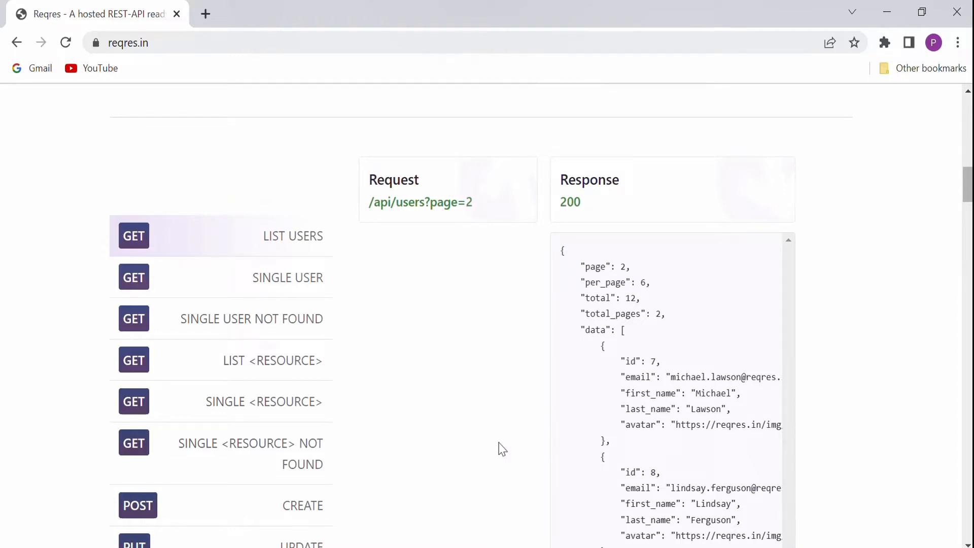
Switch to Excel and enter the header ID in cell A1.
key(alt+Tab)
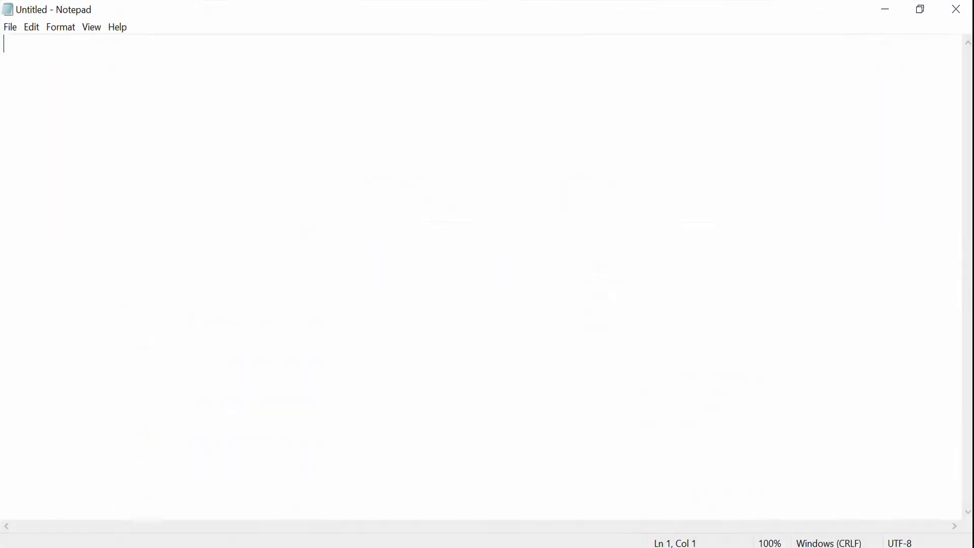
key(alt+Tab)
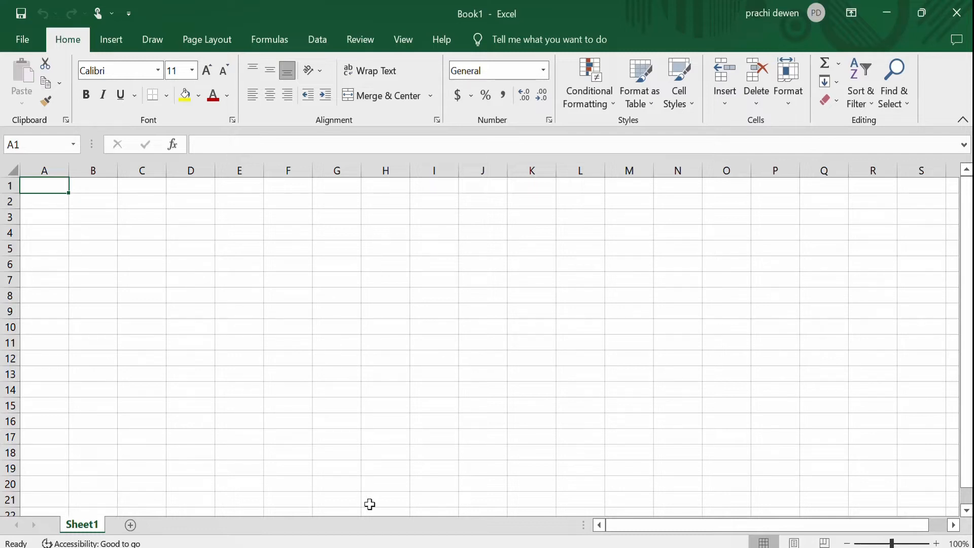
key(alt+Tab)
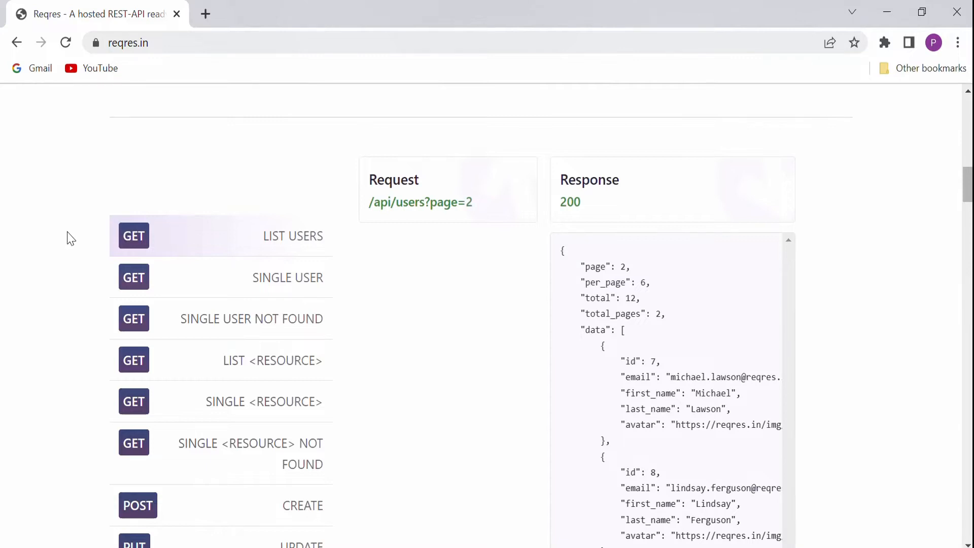
drag(71, 239, 730, 238)
click(826, 259)
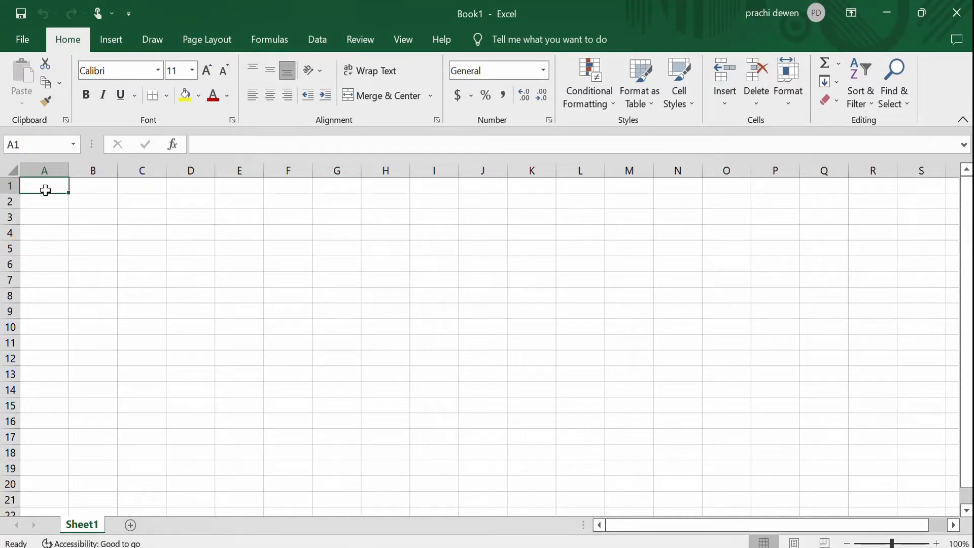
text(R)
key(BackSpace)
text(id)
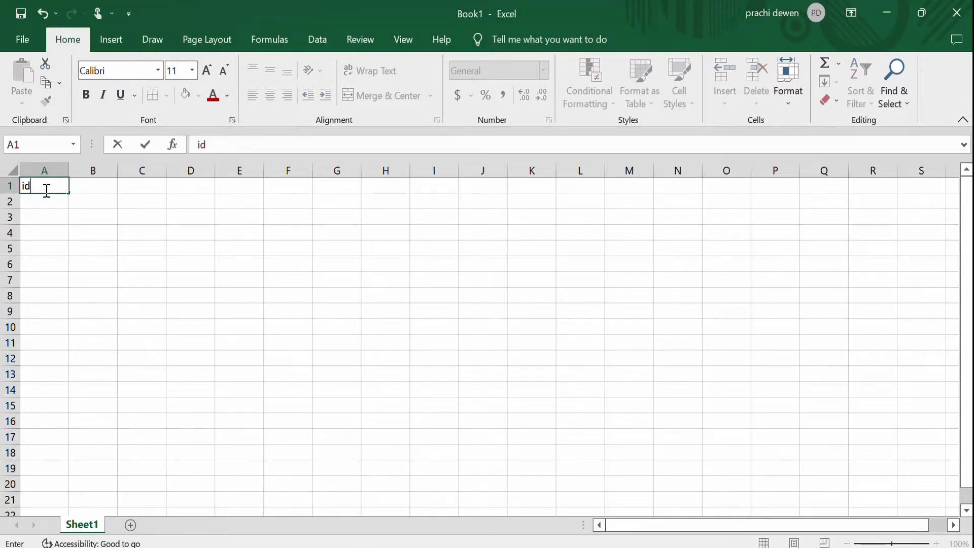
key(BackSpace)
key(BackSpace)
text(ID)
key(Tab)
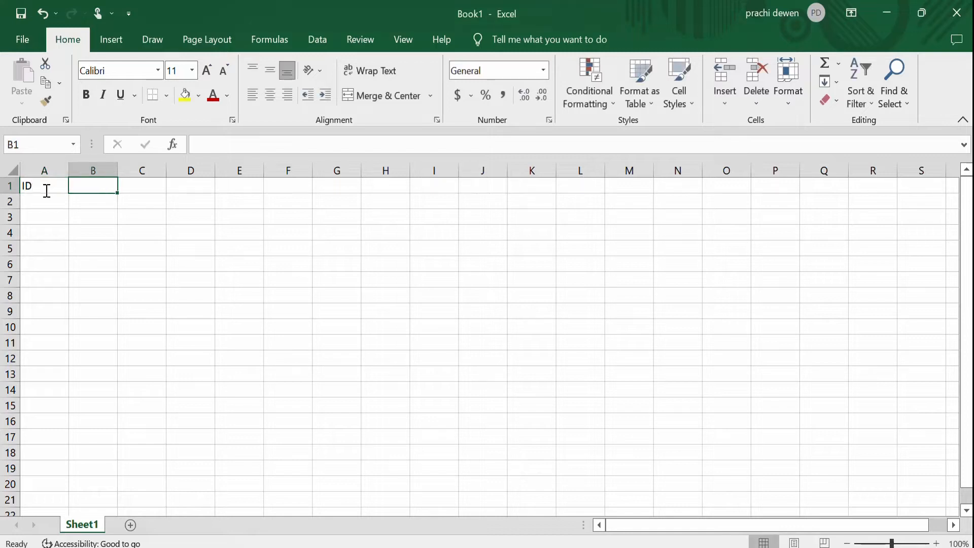
Enter the header REQUEST TYPE (GET/POST/PUT/DELETE) in cell B1.
text(REQ)
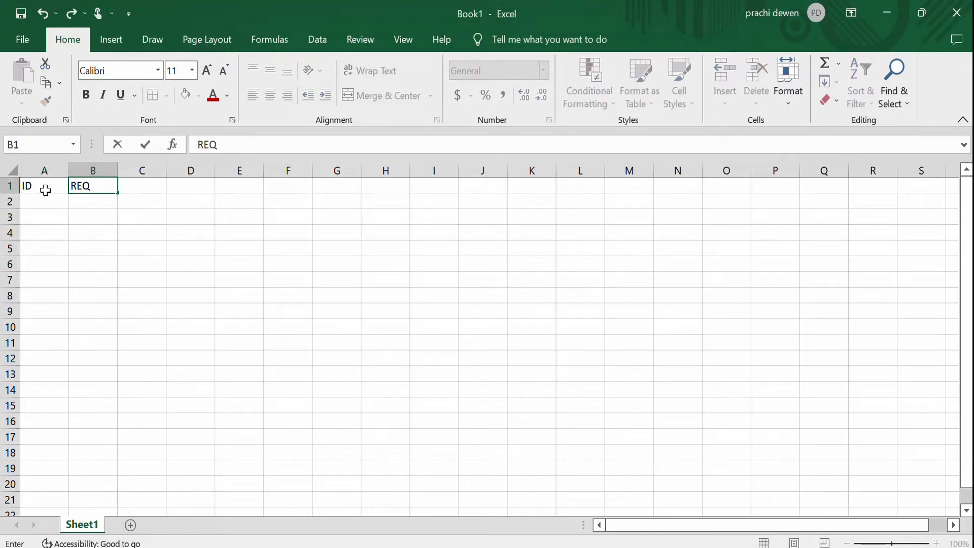
text(UEST TYPE)
key(Tab)
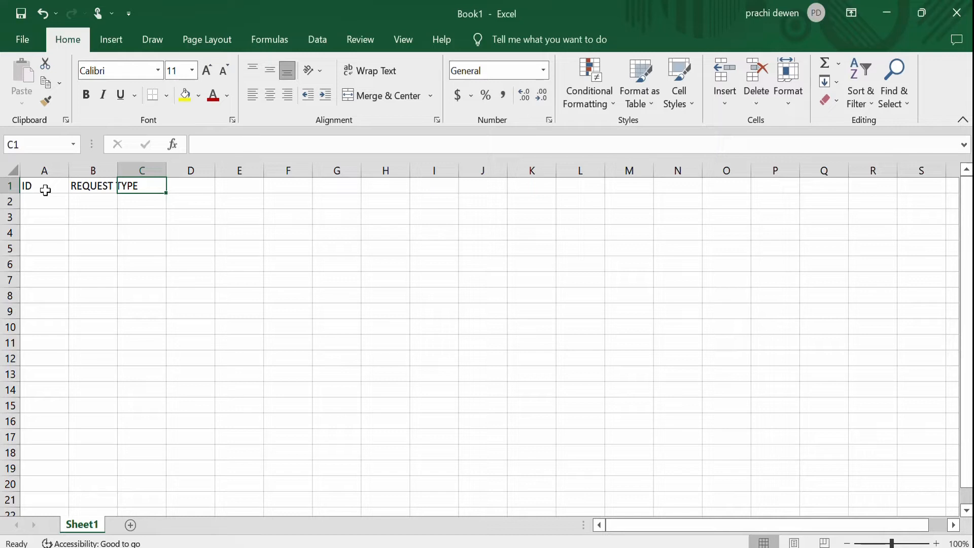
click(96, 191)
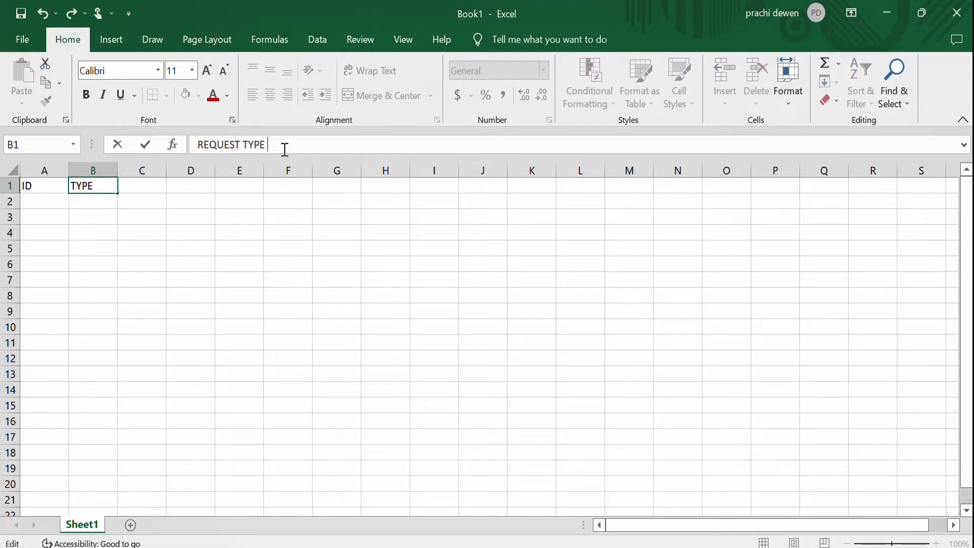
text(GET/)
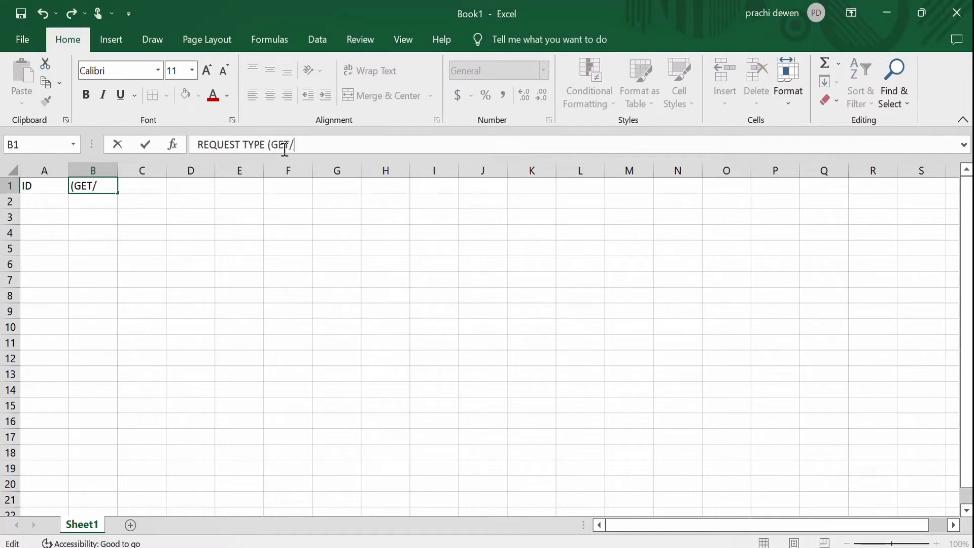
text(POST/PU)
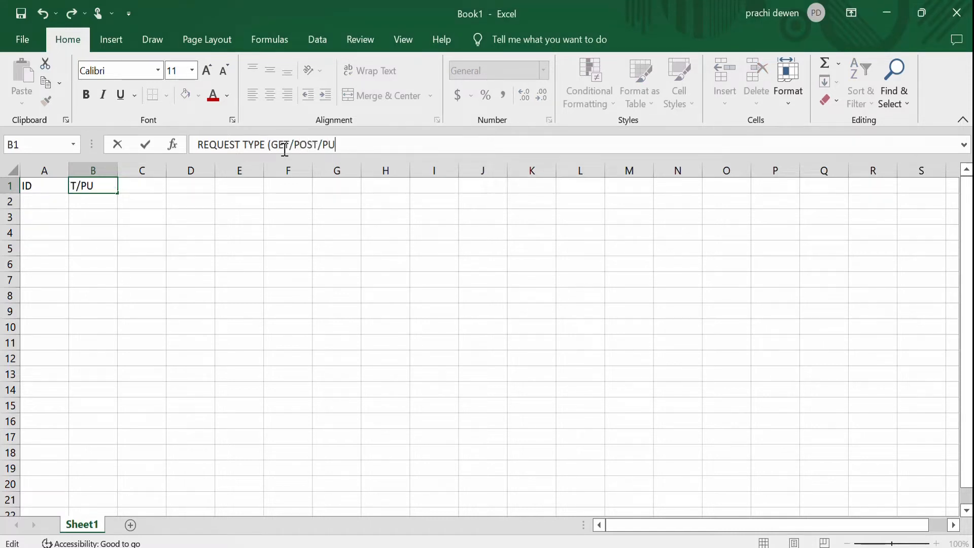
text(T/DELETE)
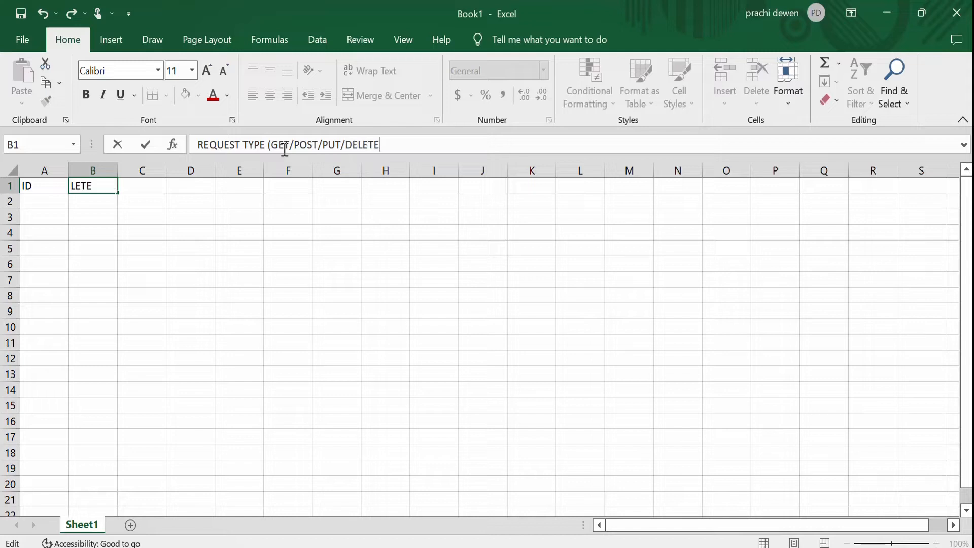
text())
click(303, 256)
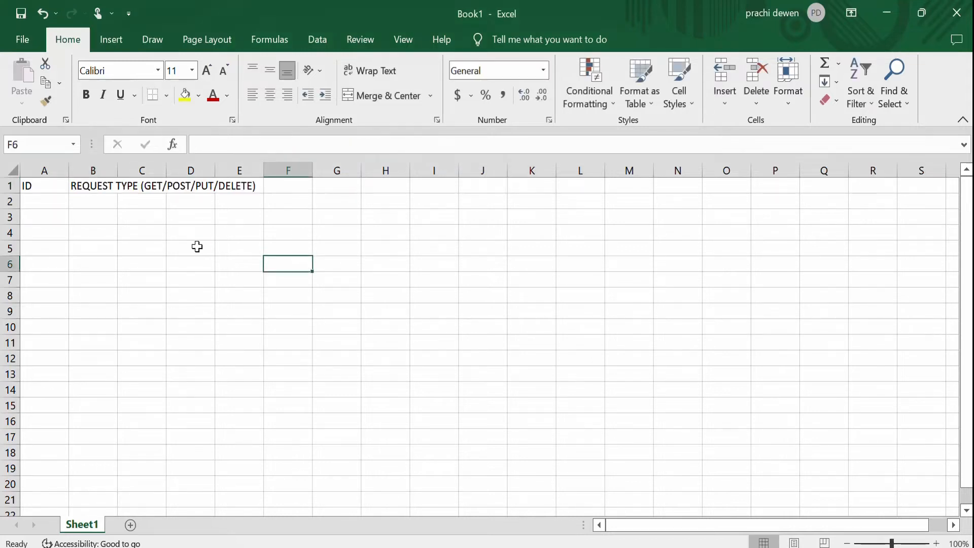
Wrap the REQUEST TYPE header text in cell B1 and widen column B so it fits on two lines.
click(94, 188)
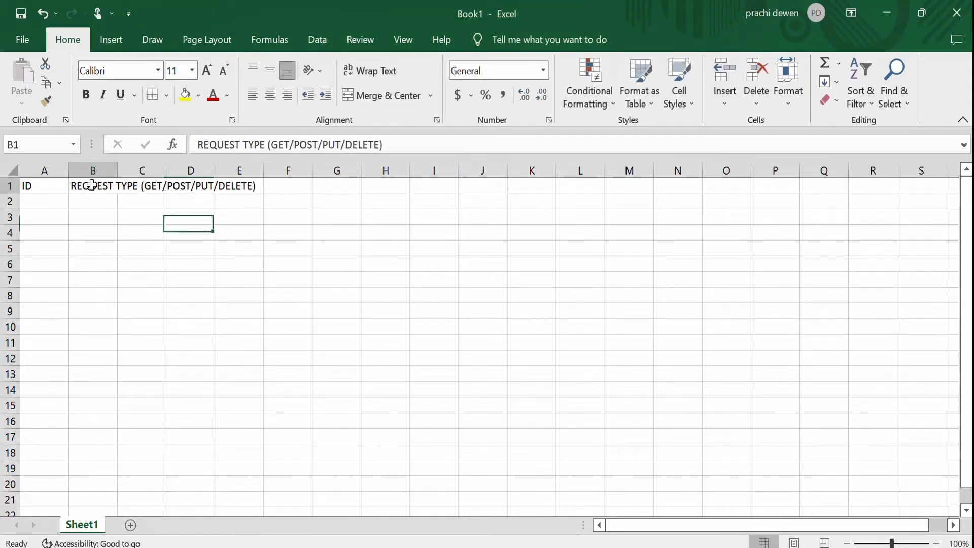
click(371, 71)
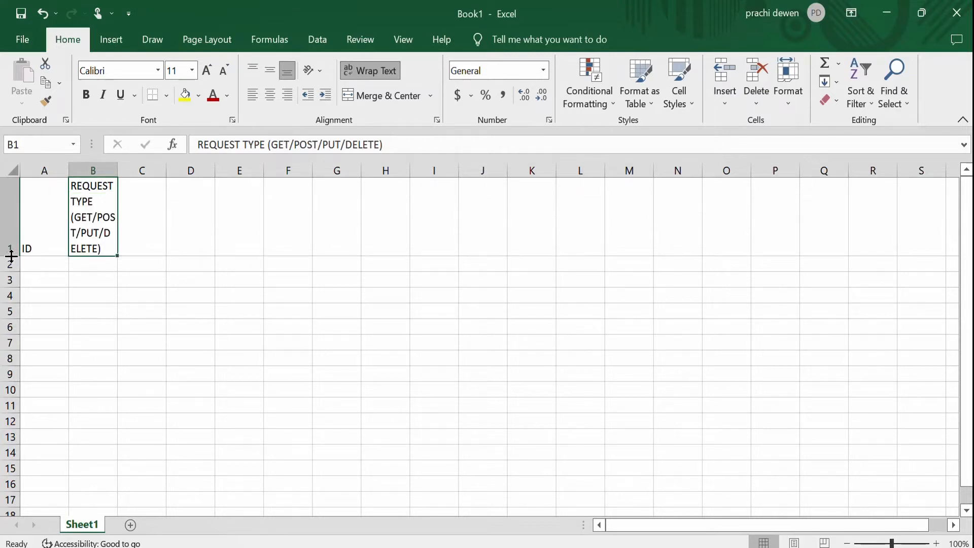
drag(118, 171, 236, 170)
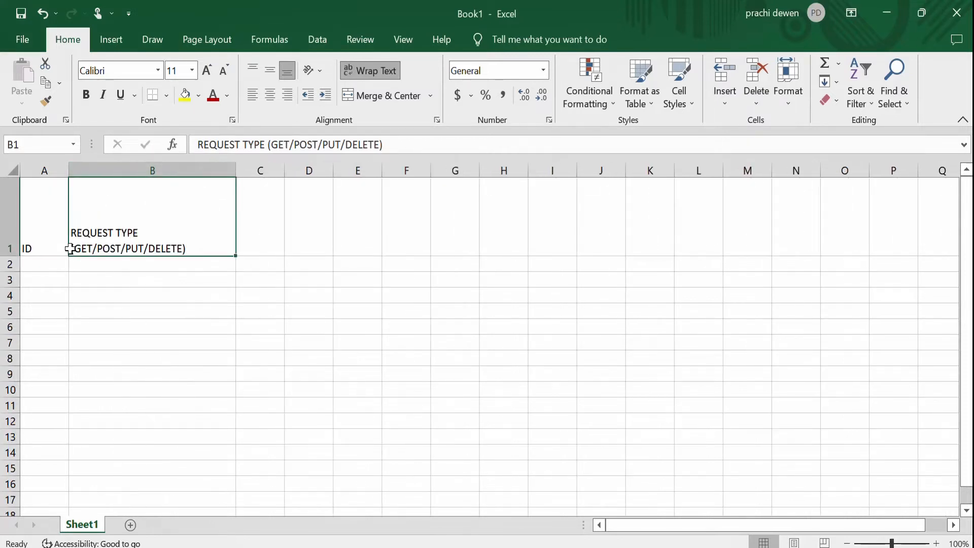
double_click(11, 256)
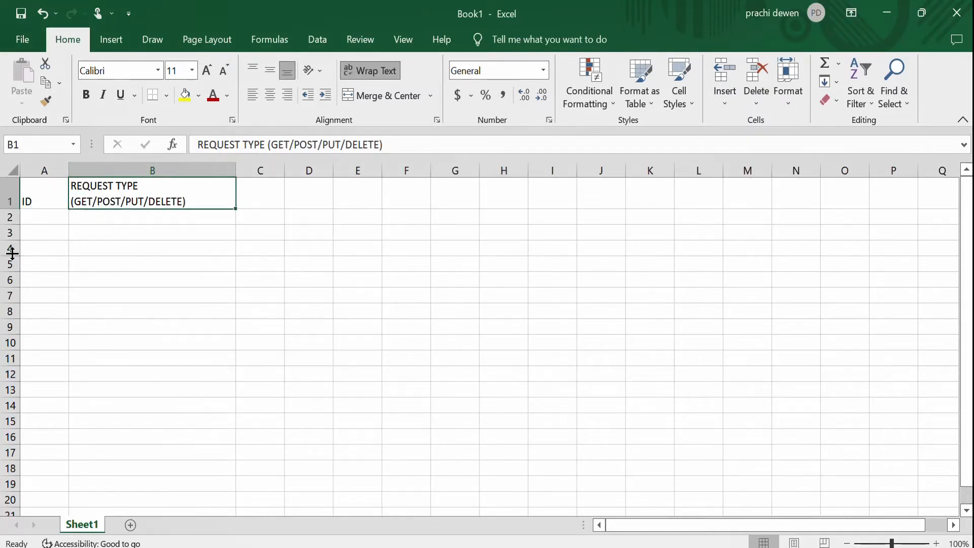
Enter the header URL/URI in cell C1.
click(266, 195)
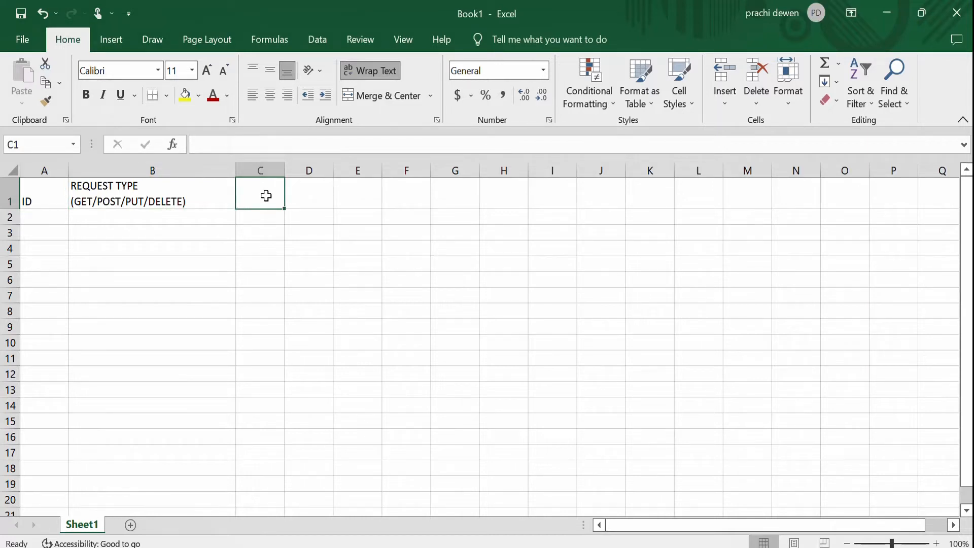
text(url)
key(BackSpace)
key(BackSpace)
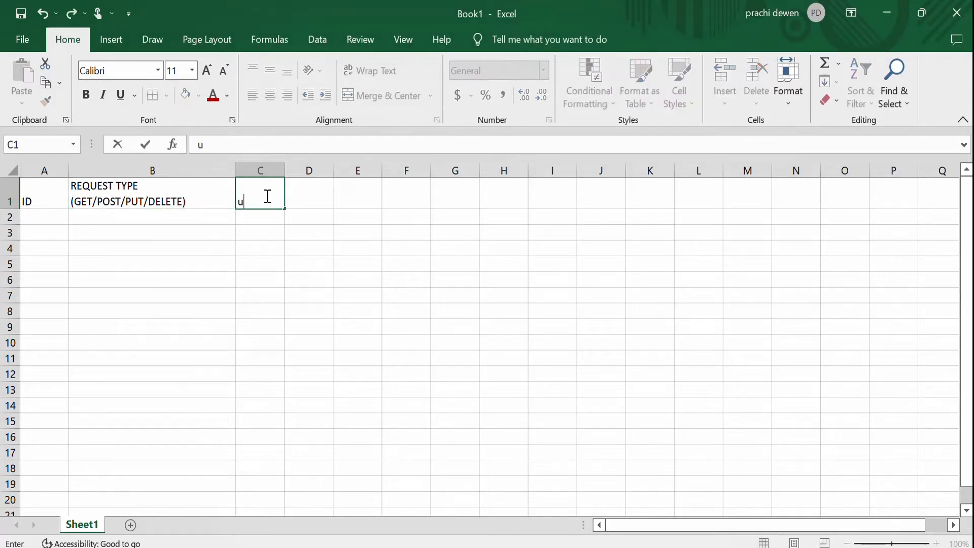
text(URL/URI)
key(Tab)
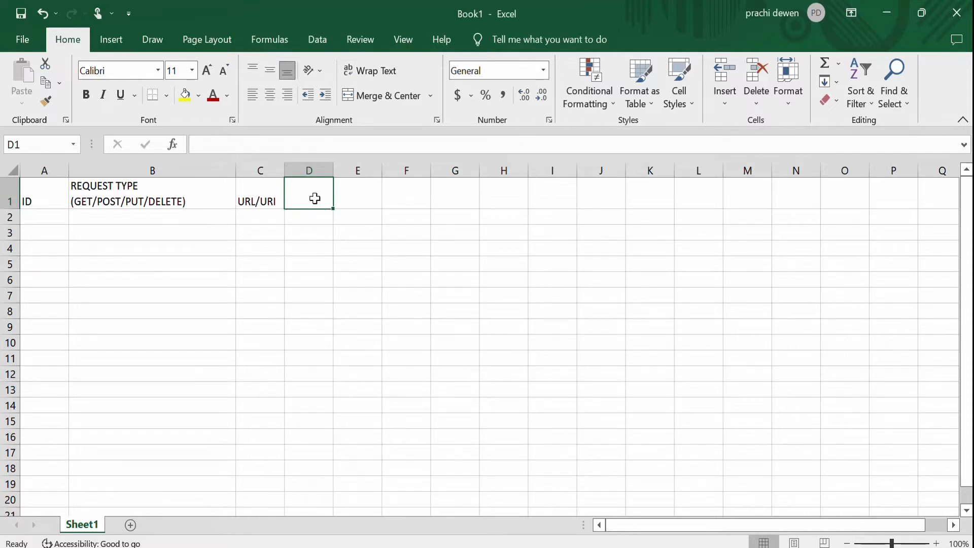
Enter the header REQUEST PAYLOAD in cell D1.
text(RE)
key(BackSpace)
key(BackSpace)
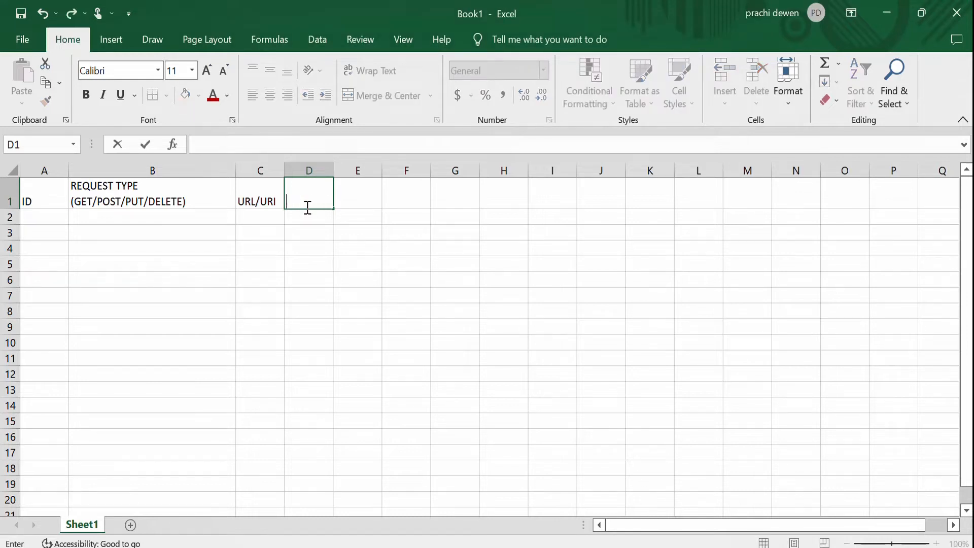
text(r)
key(BackSpace)
text(Req)
key(BackSpace)
key(BackSpace)
key(BackSpace)
text(EQUEST )
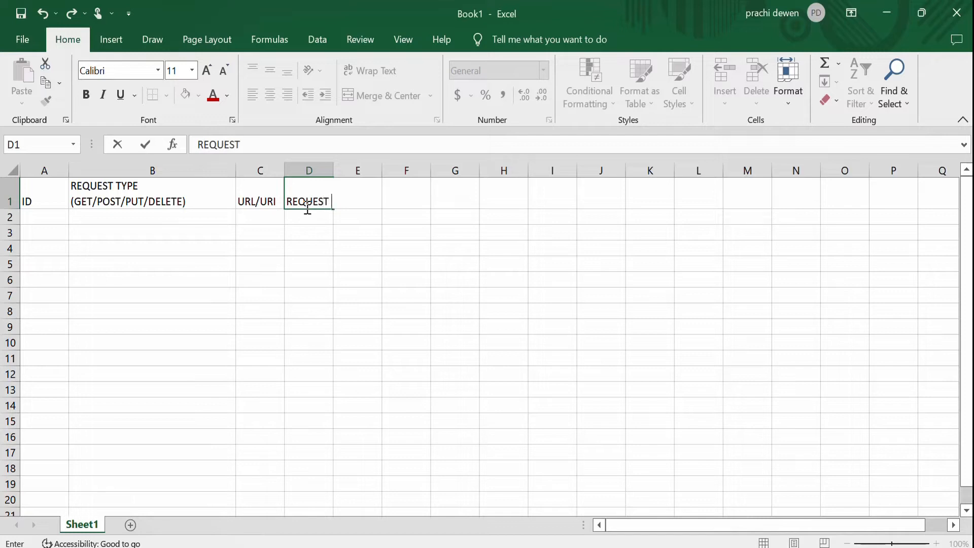
text(PAYLOA)
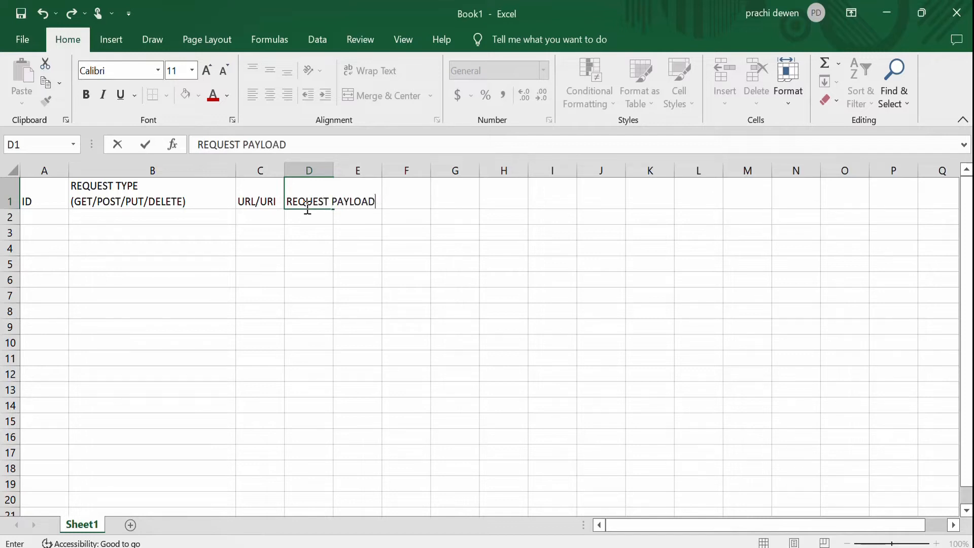
text(D)
key(Tab)
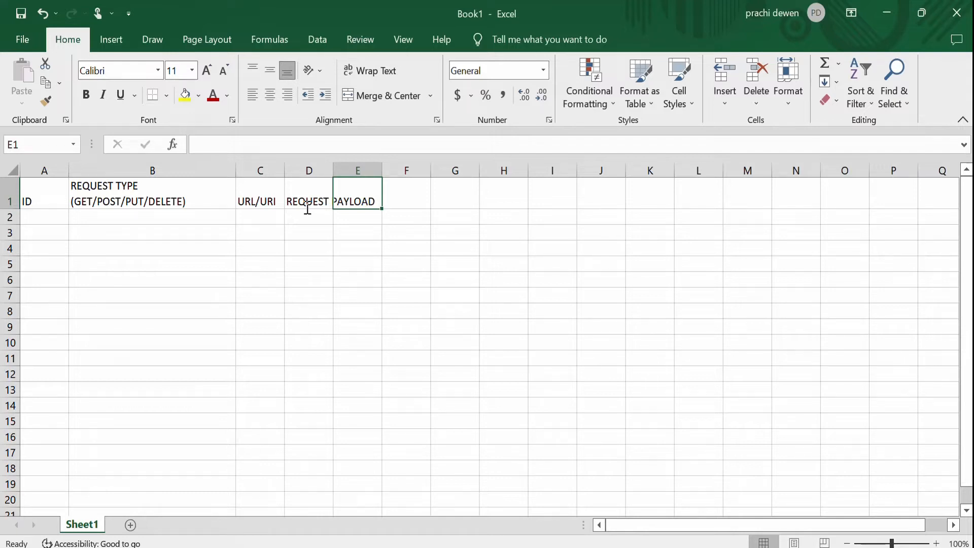
Enter the header RESPONSE PAYLOAD in cell E1.
text(REQPOSN)
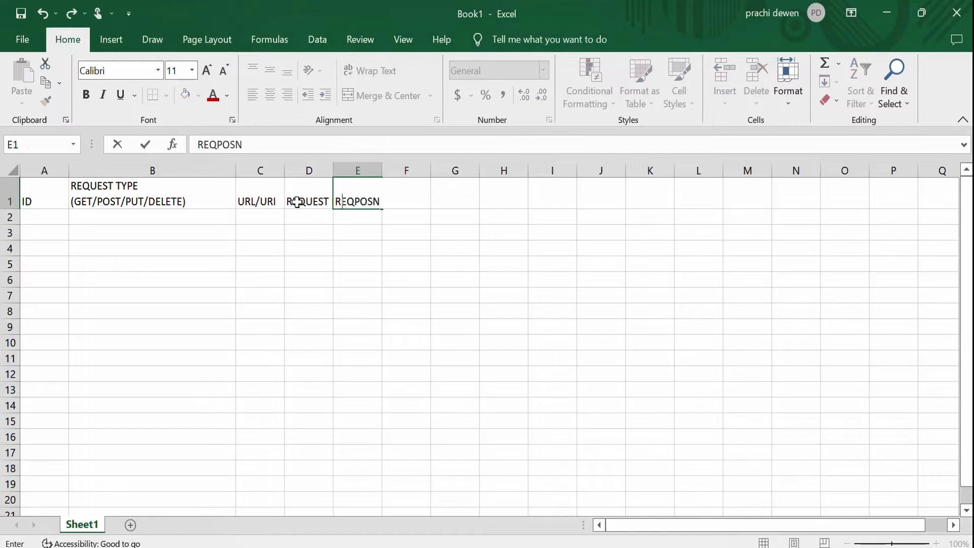
key(BackSpace)
key(BackSpace)
key(BackSpace)
key(BackSpace)
key(BackSpace)
text(SPONSE P)
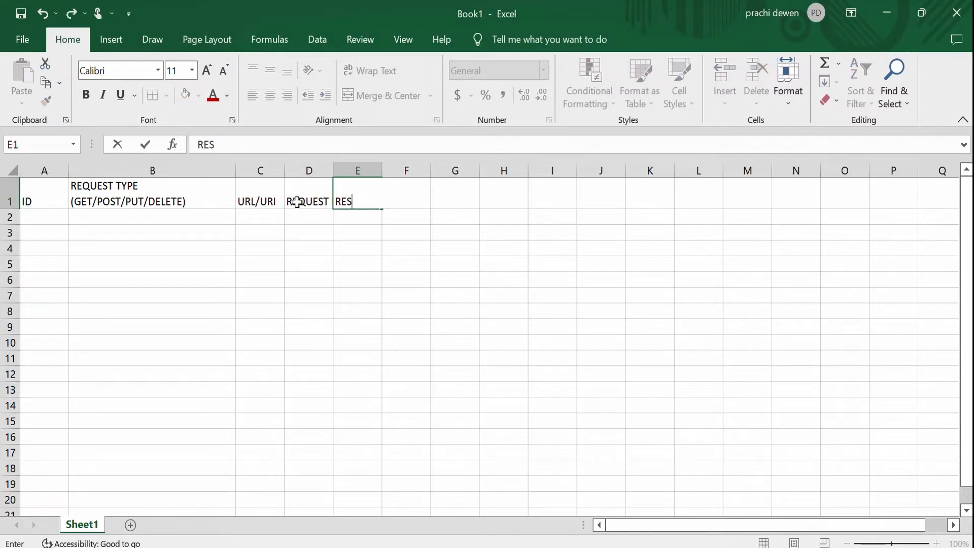
text(AYLOAD)
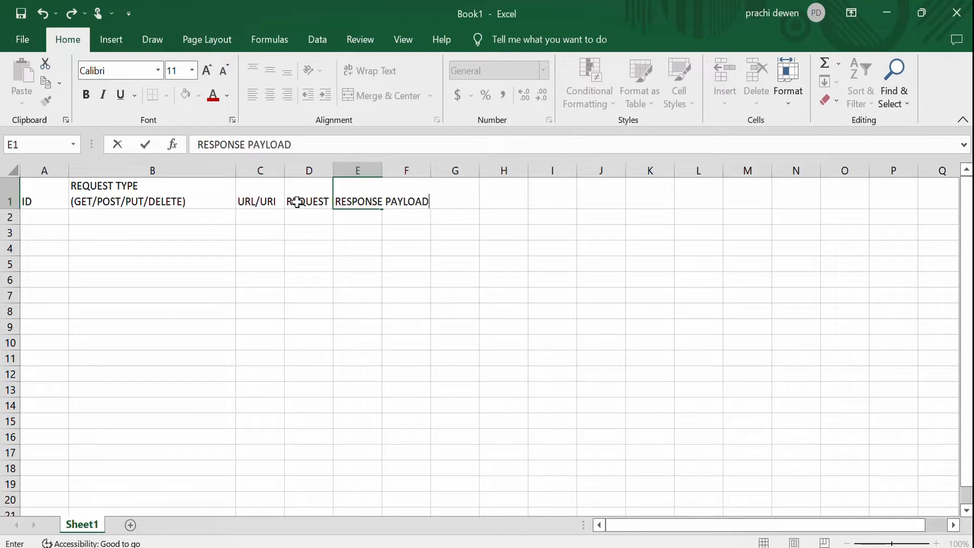
key(Tab)
Enter the header STATUS CODE in cell F1.
text(S)
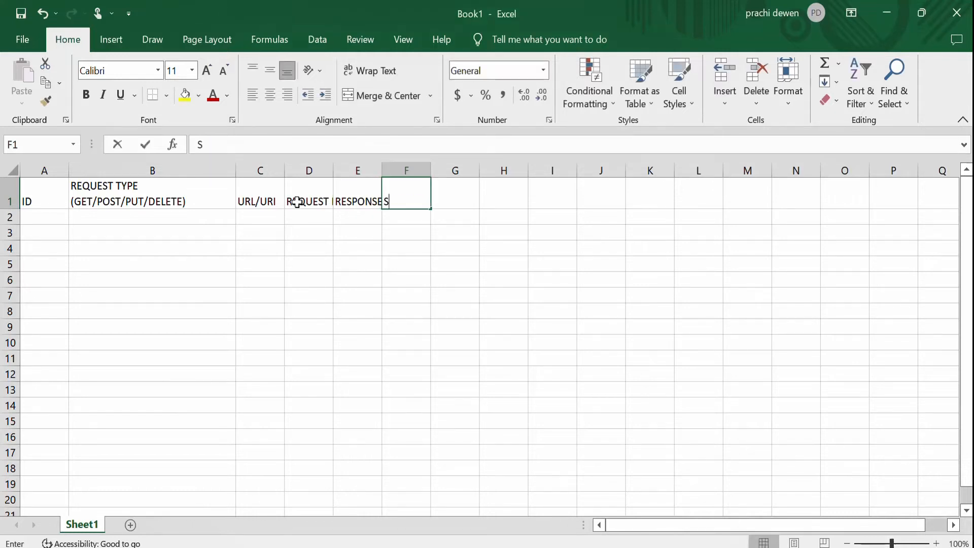
text(TATUS CODE)
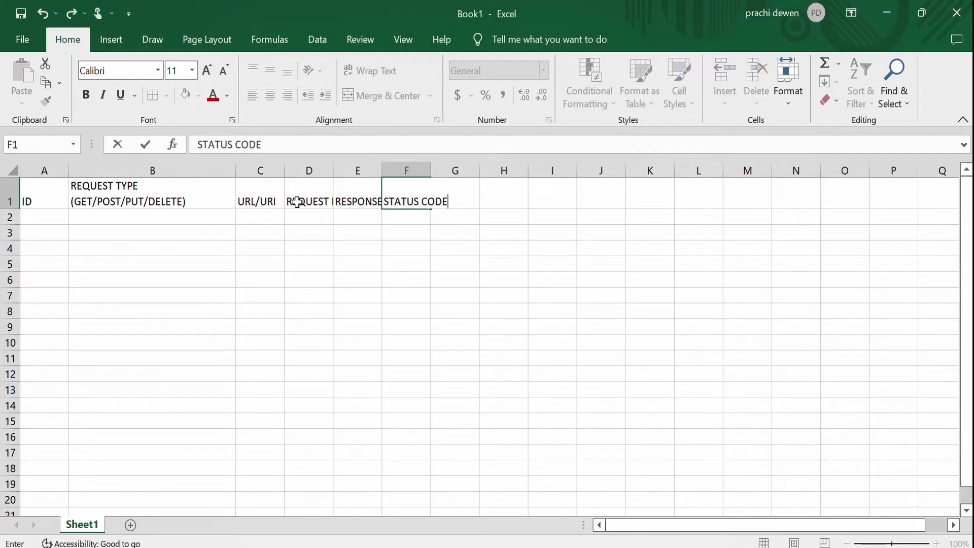
click(325, 282)
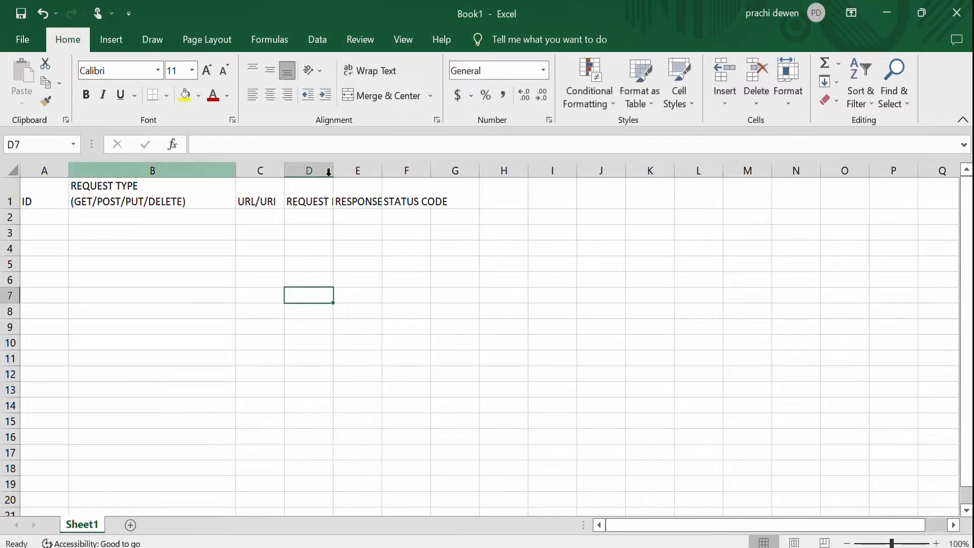
Resize columns C through F so each header fits its column width.
drag(382, 171, 447, 171)
double_click(452, 170)
drag(340, 170, 406, 176)
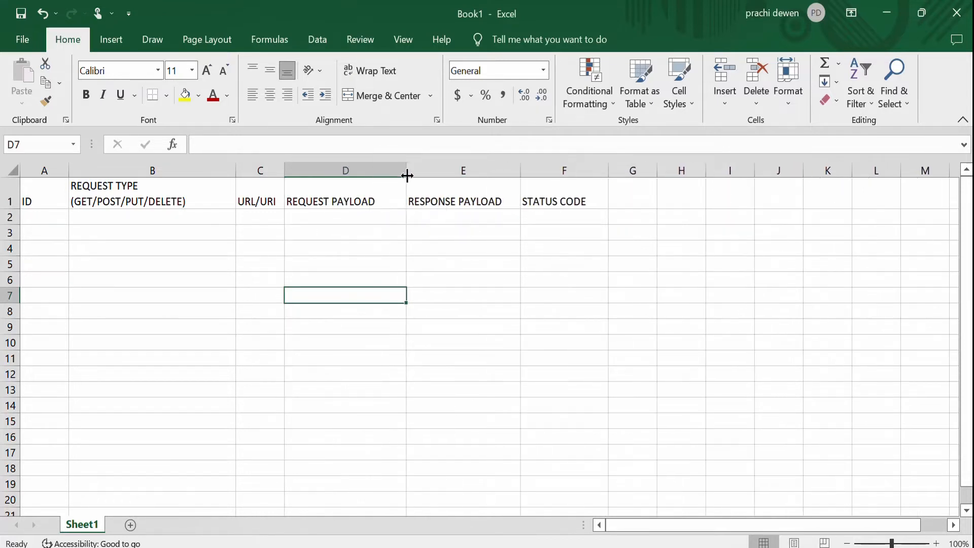
drag(284, 170, 225, 170)
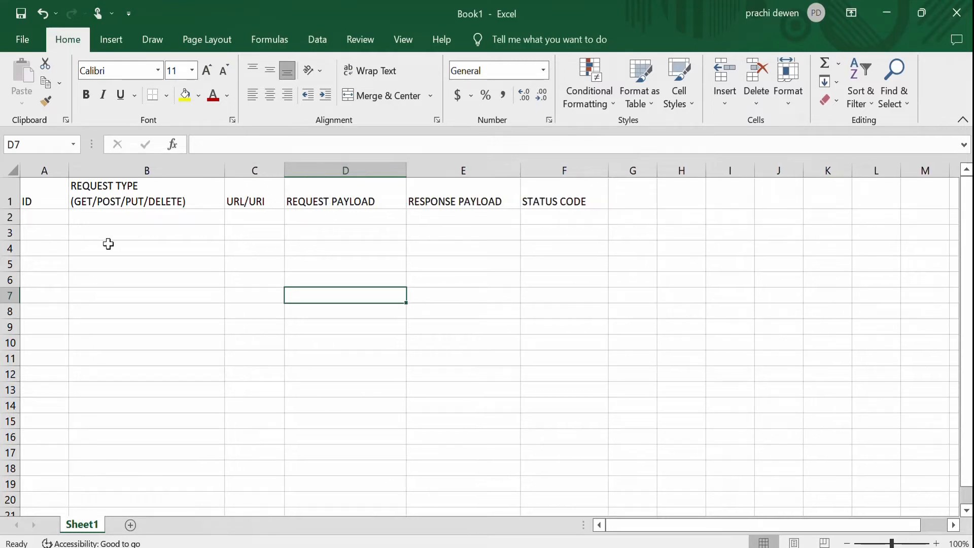
click(124, 278)
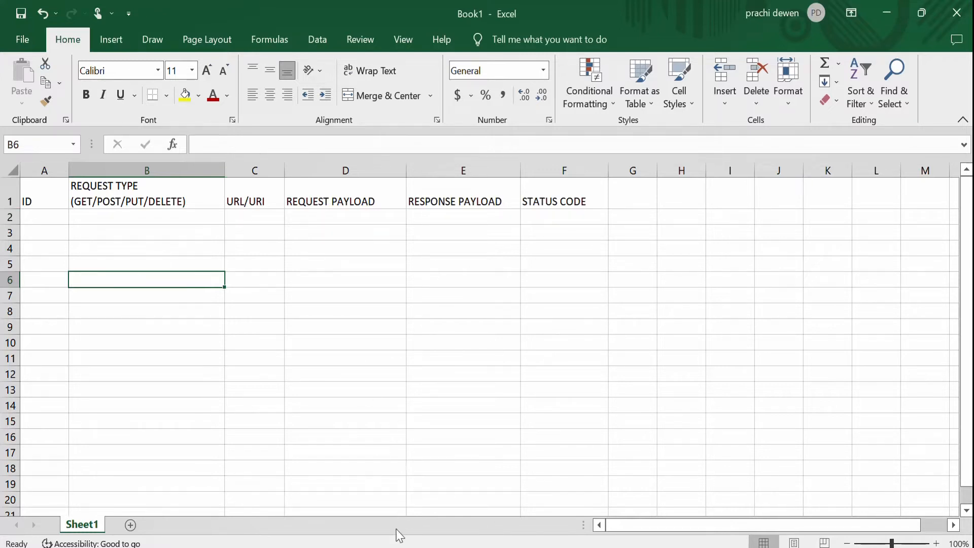
Copy the reqres.in site address from the browser and paste it into cell C2.
click(379, 547)
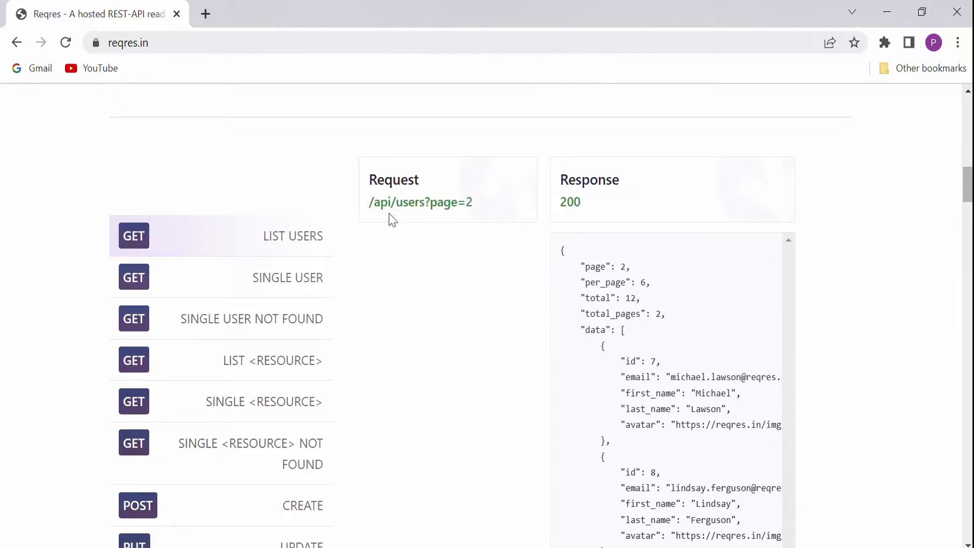
click(199, 41)
click(195, 41)
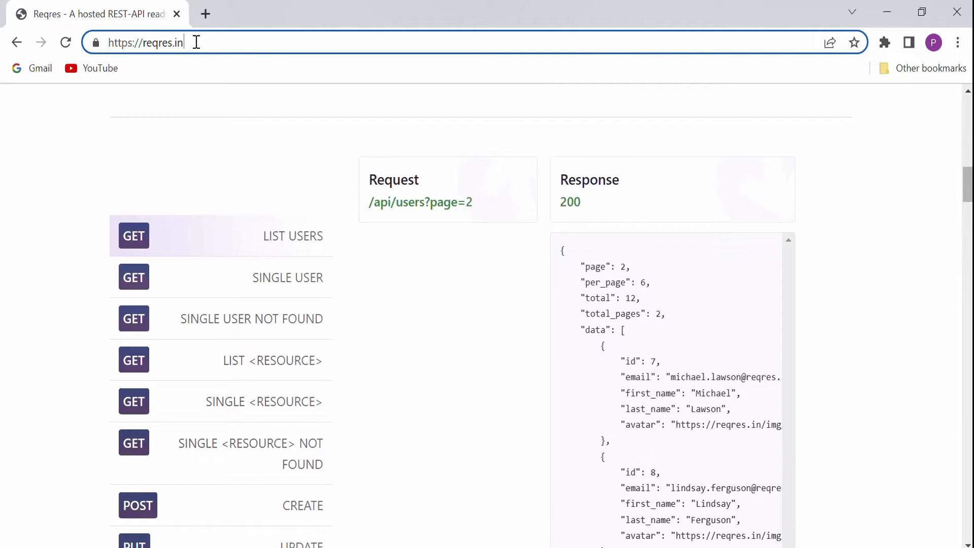
drag(195, 41, 5, 54)
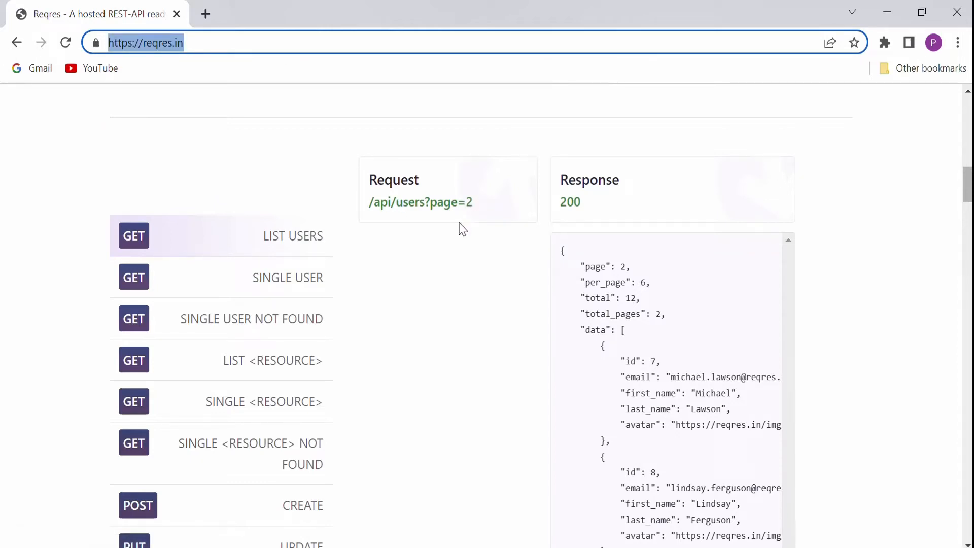
mouse_move(488, 201)
mouse_down()
mouse_move(393, 201)
mouse_move(480, 197)
mouse_up()
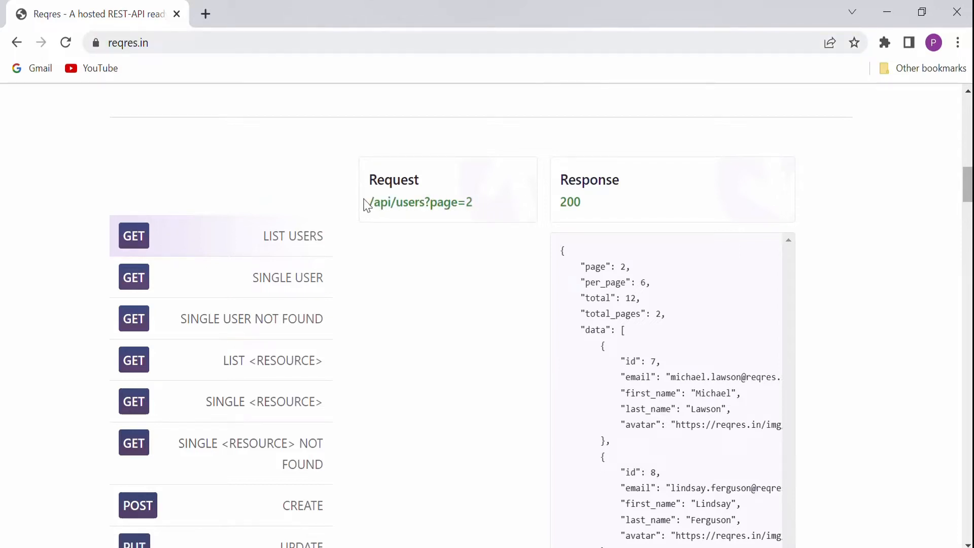
drag(365, 201, 464, 202)
click(500, 208)
drag(213, 46, 2, 61)
key(ctrl+c)
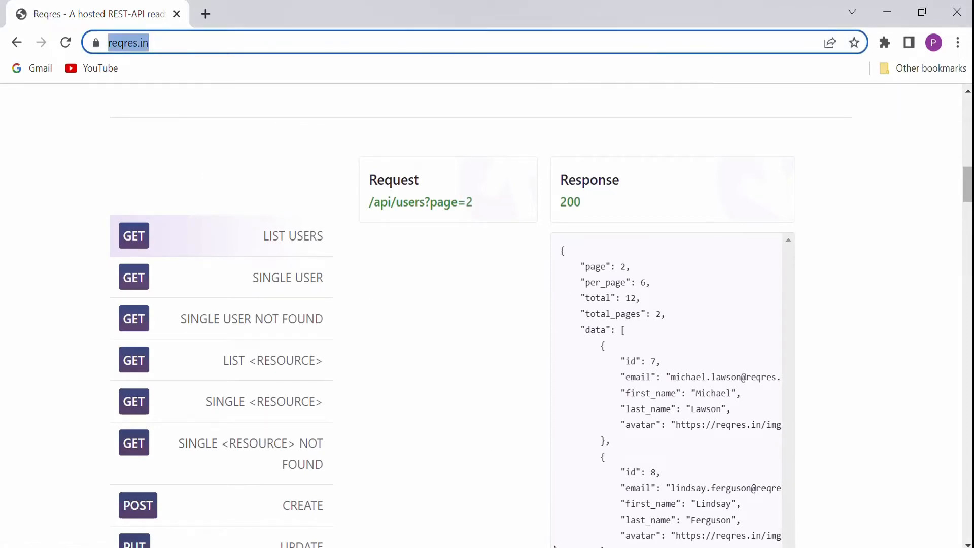
key(alt+Tab)
click(257, 216)
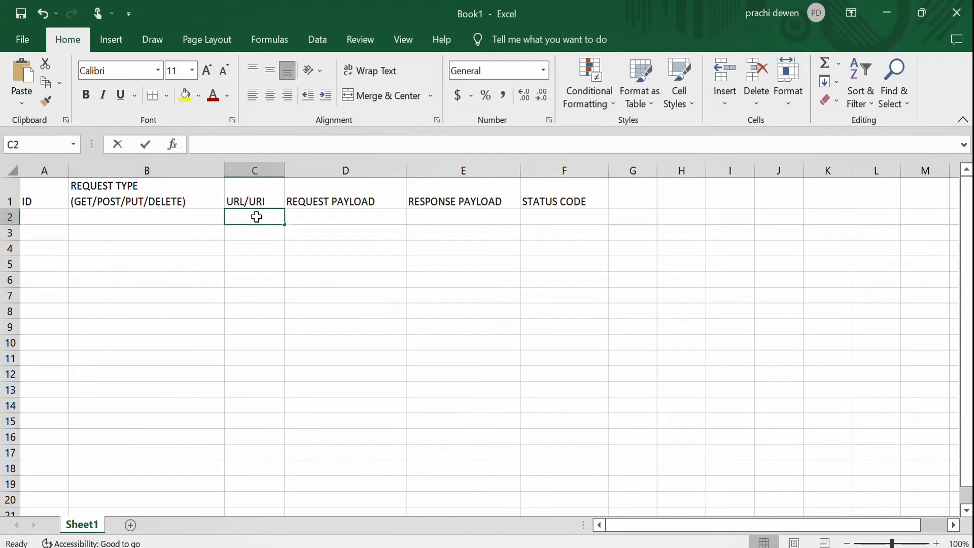
key(ctrl+v)
click(346, 266)
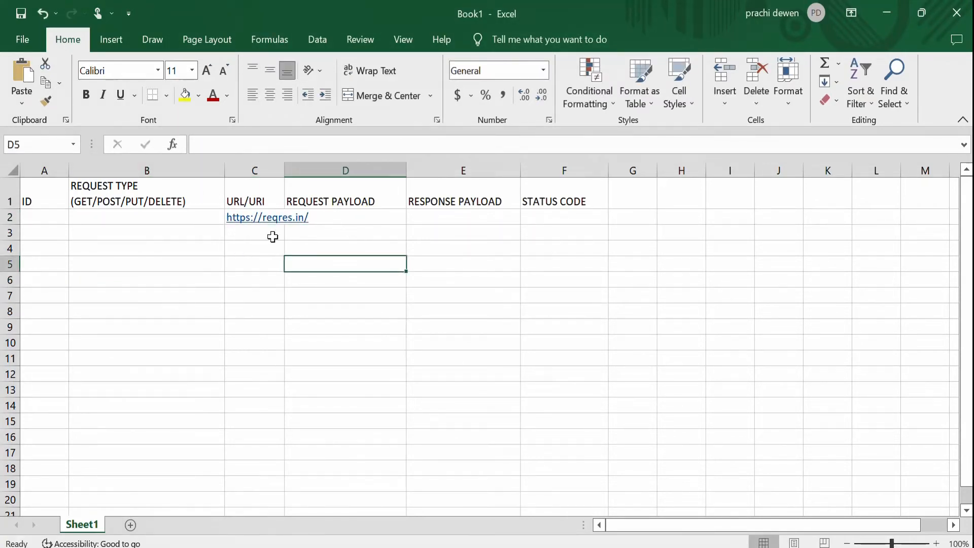
Open the List Users request link on reqres.in and copy the endpoint's full address from the browser.
click(247, 192)
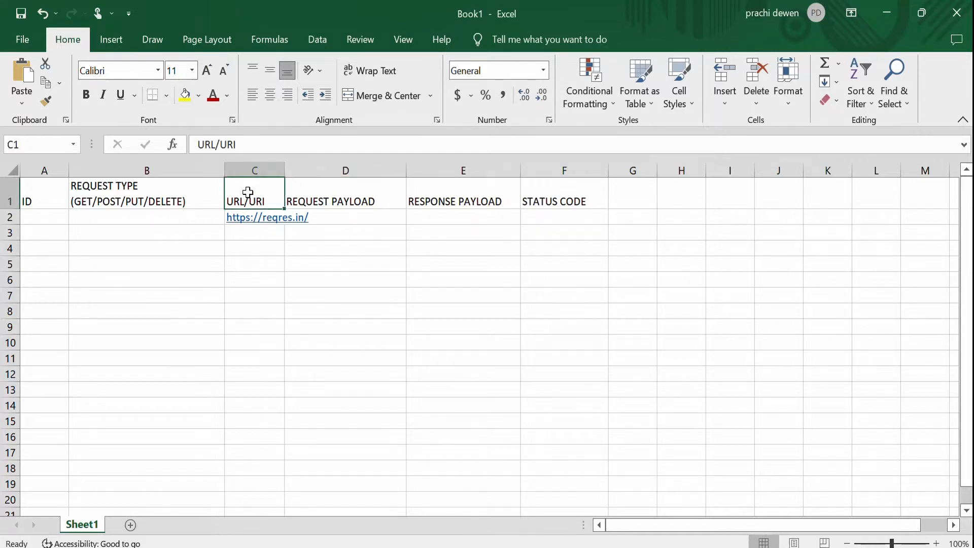
key(Down)
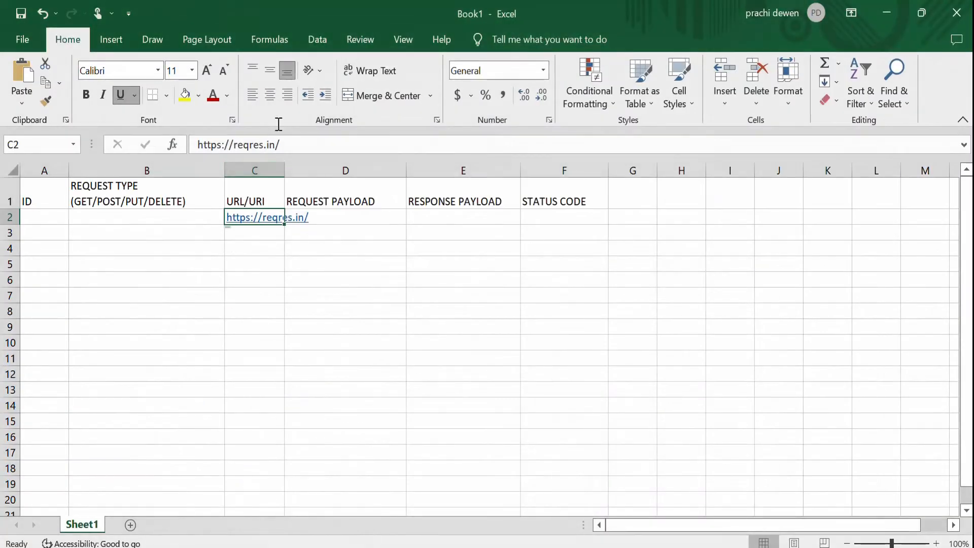
drag(292, 144, 116, 140)
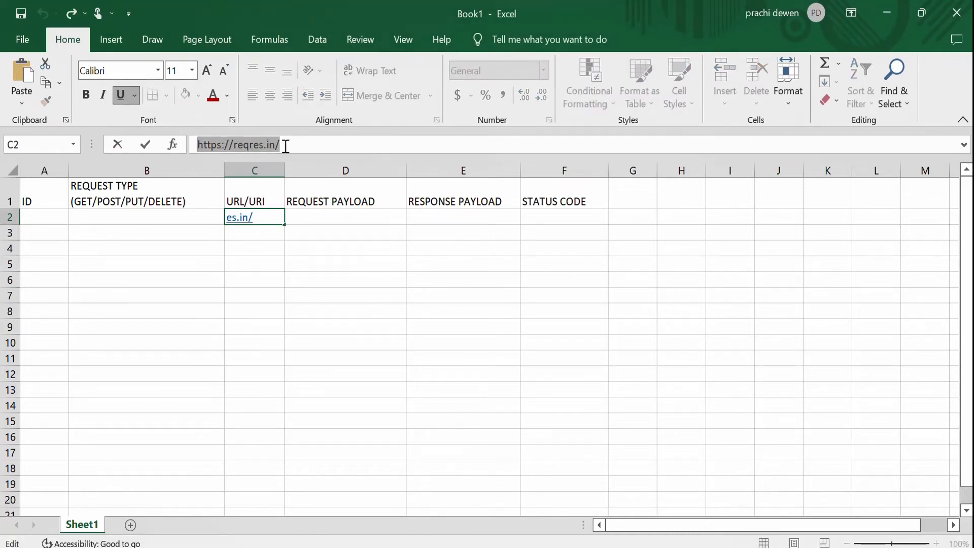
click(307, 145)
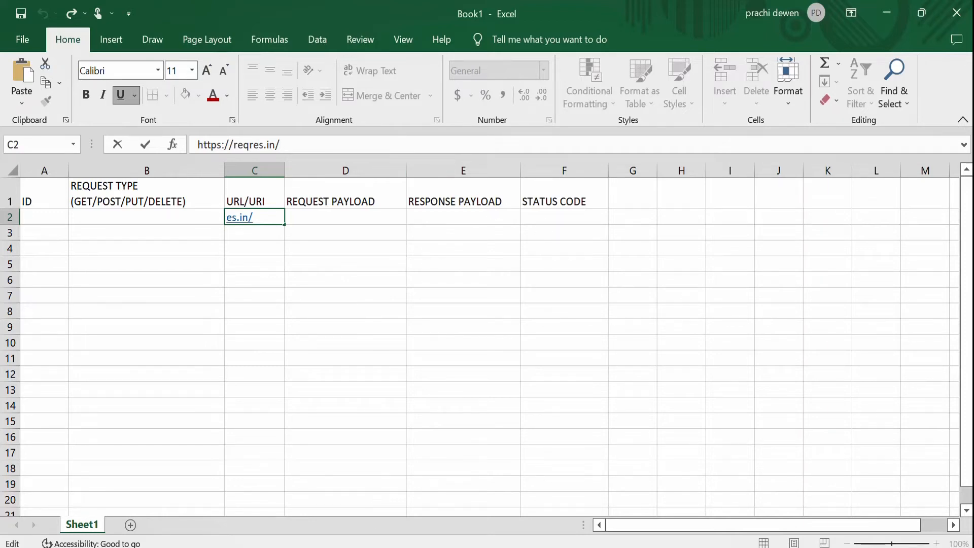
key(alt+Tab)
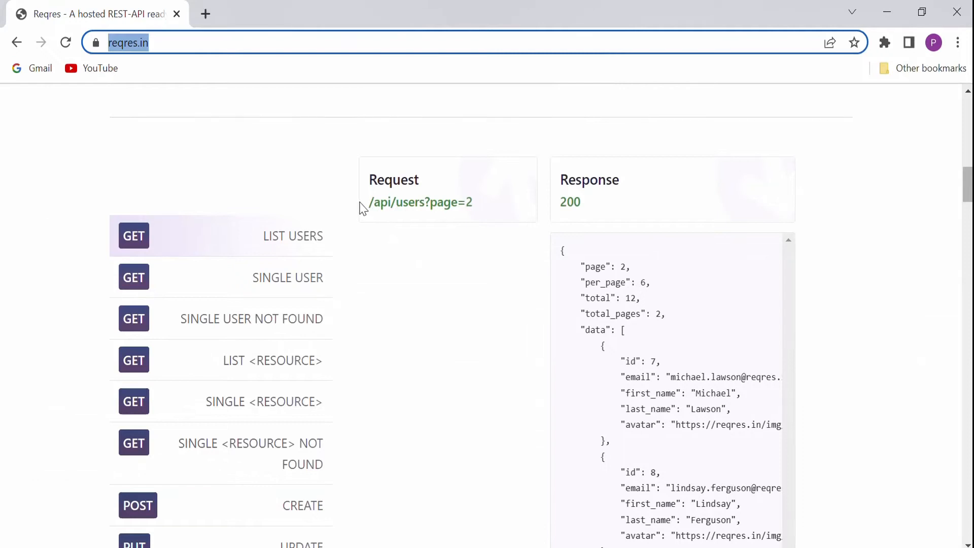
drag(371, 209, 450, 208)
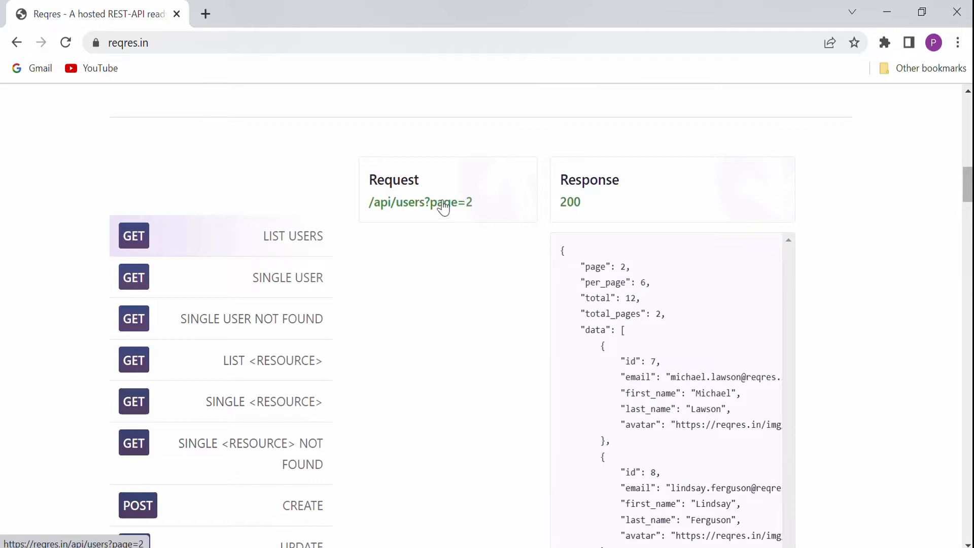
click(443, 207)
click(256, 43)
key(ctrl+c)
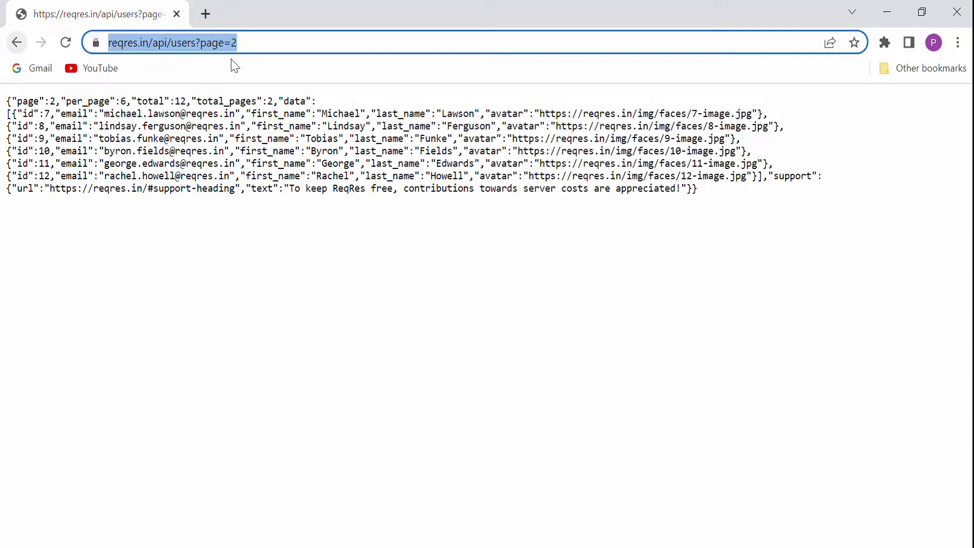
click(17, 42)
click(525, 545)
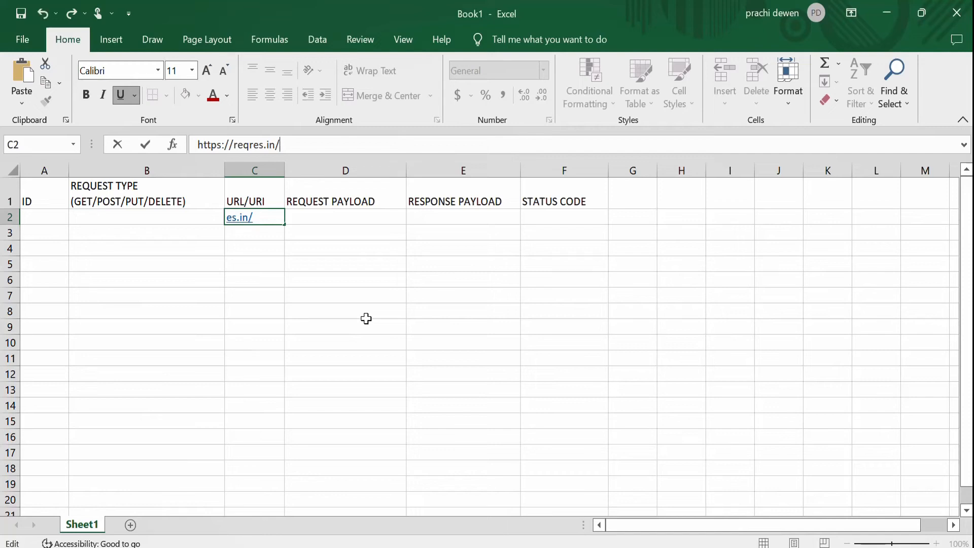
drag(367, 144, 195, 145)
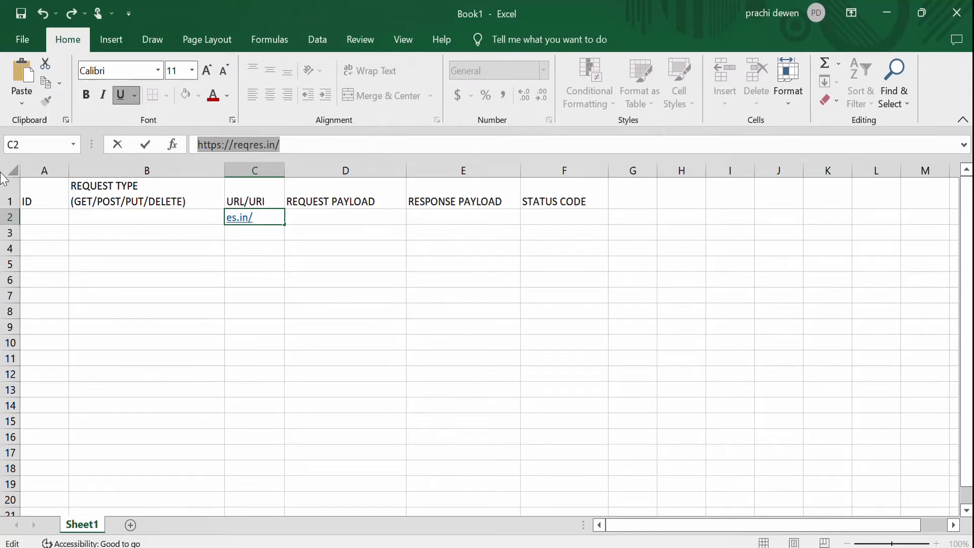
key(BackSpace)
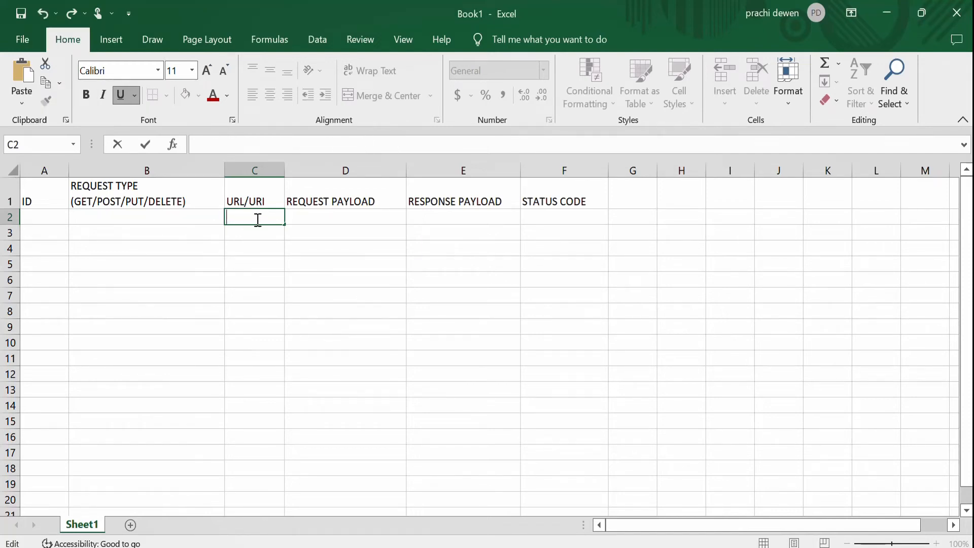
key(ctrl+v)
click(322, 315)
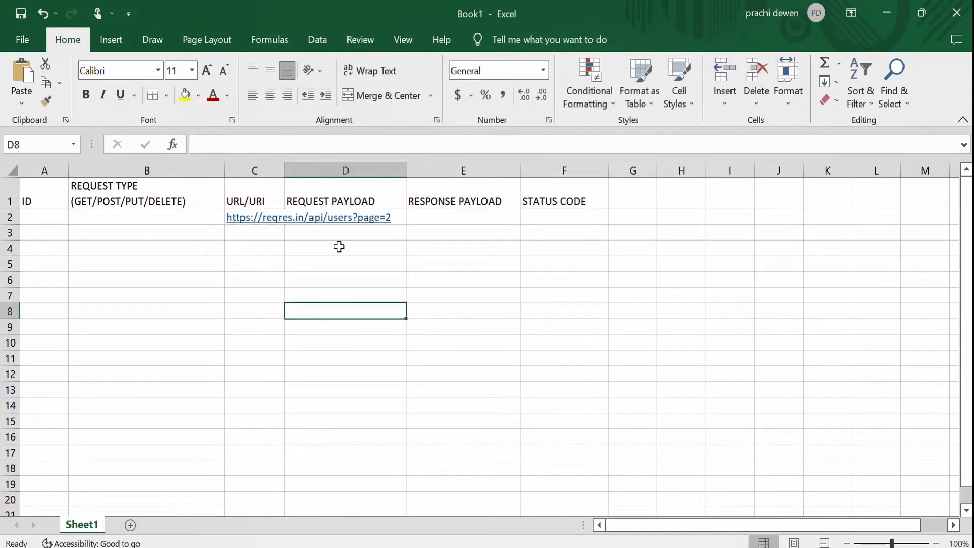
Widen column C so the full URL fits.
drag(284, 170, 405, 180)
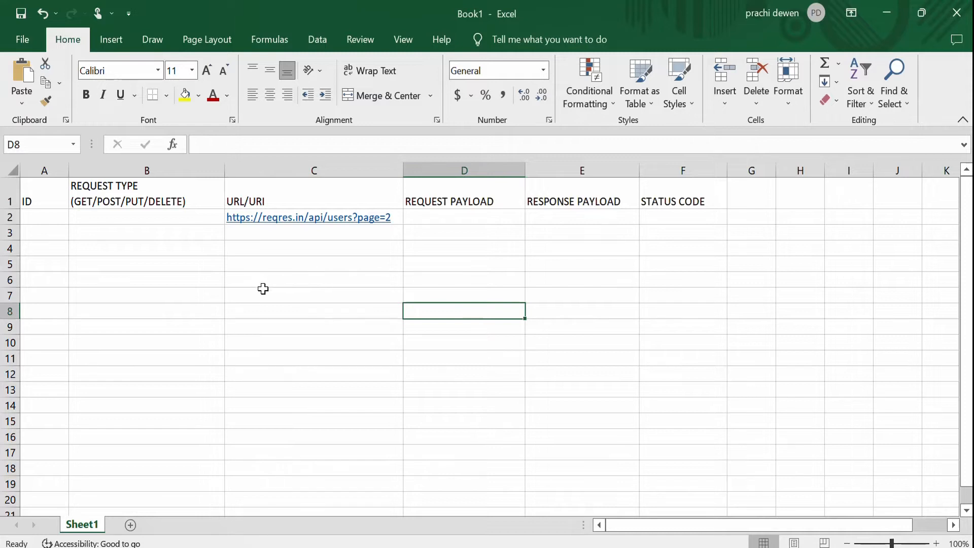
click(430, 219)
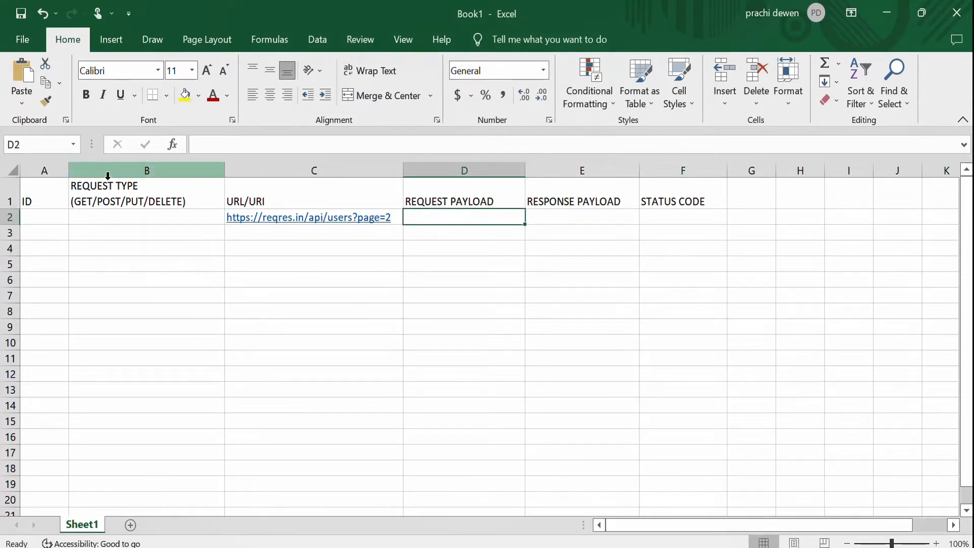
Enter GET as the request type in cell B2.
click(122, 217)
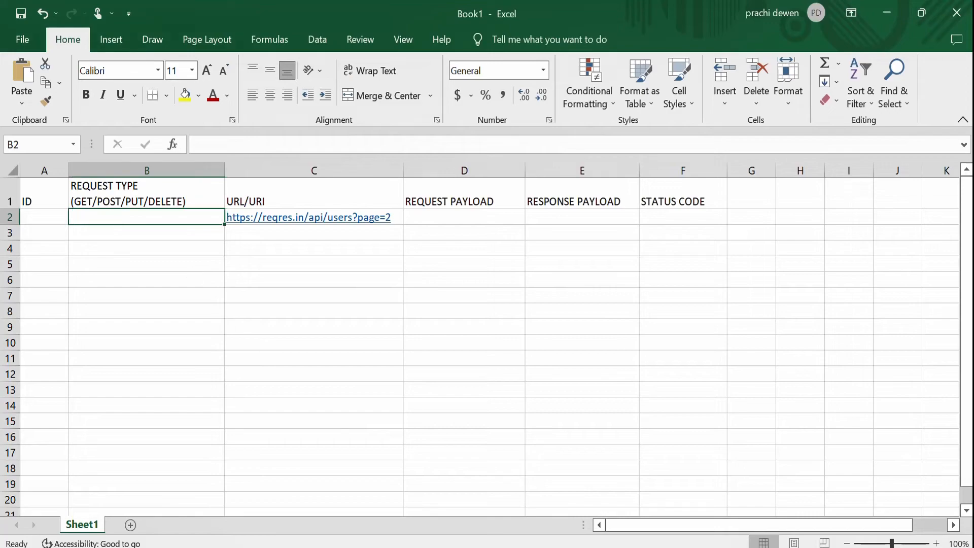
key(alt+Tab)
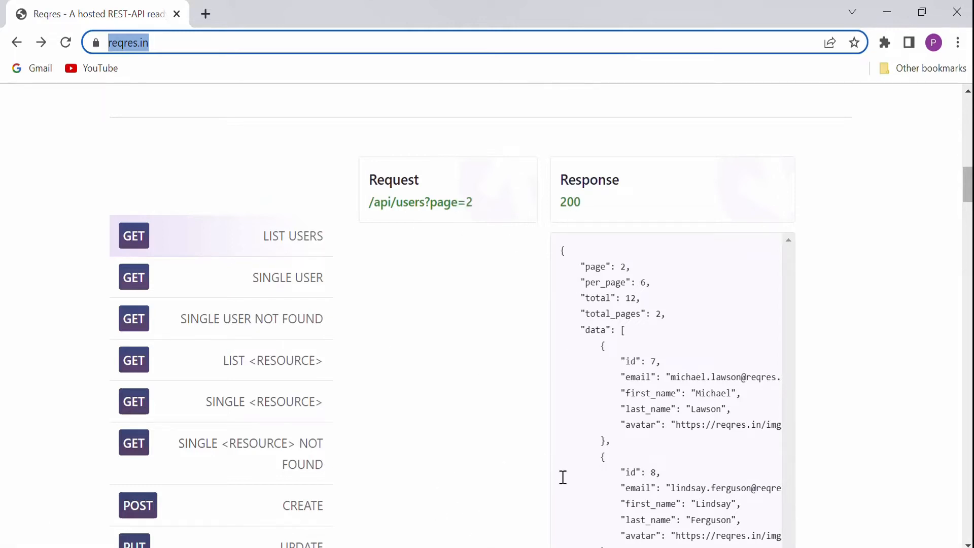
key(alt+Tab)
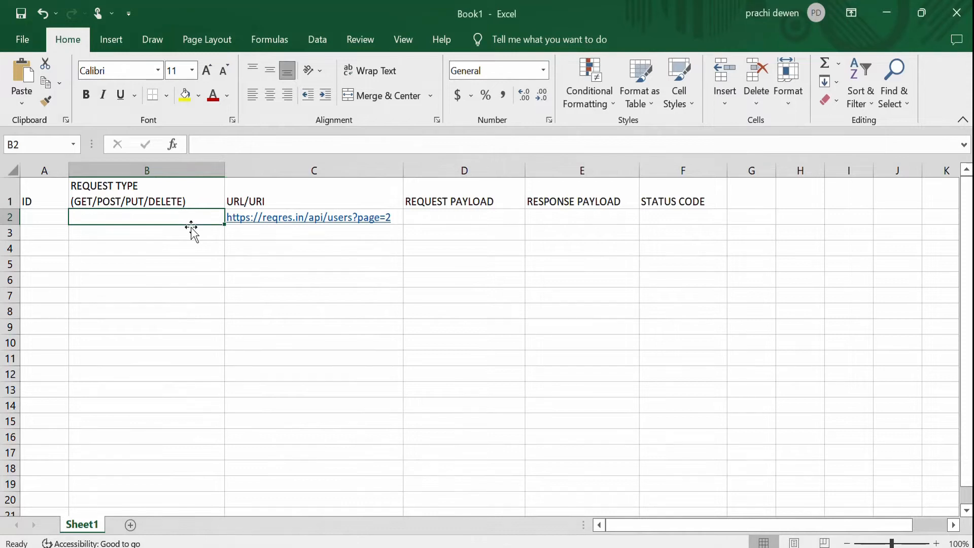
text(GE)
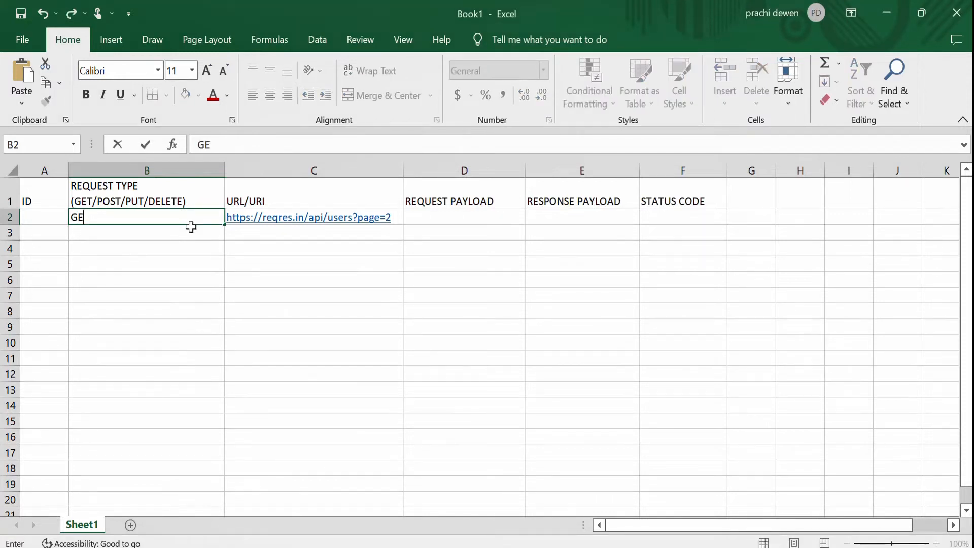
text(T)
click(238, 346)
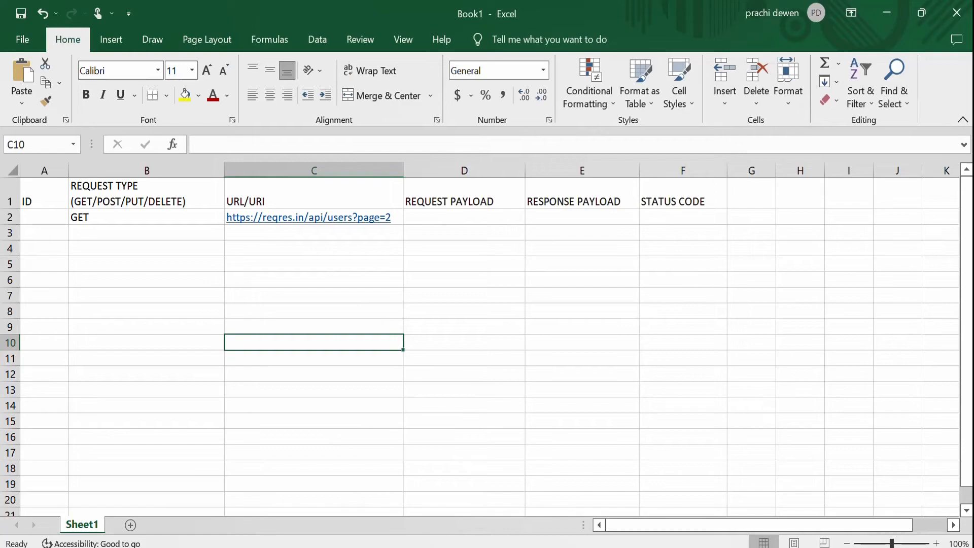
key(alt+Tab)
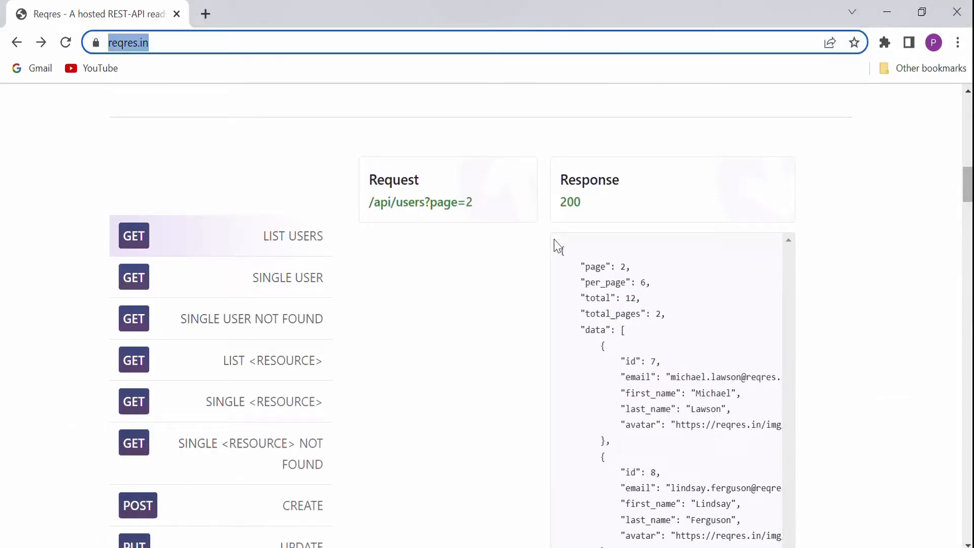
drag(559, 203, 611, 209)
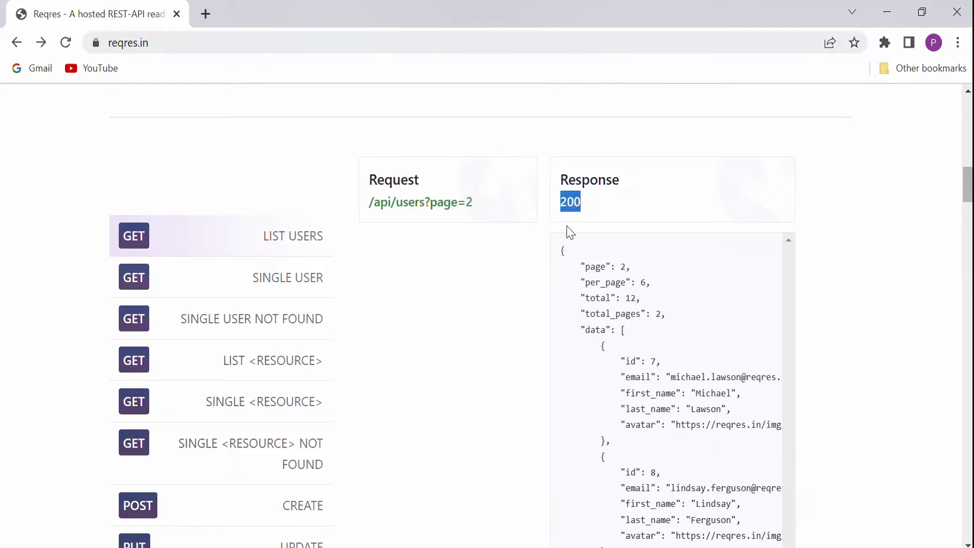
drag(560, 251, 635, 361)
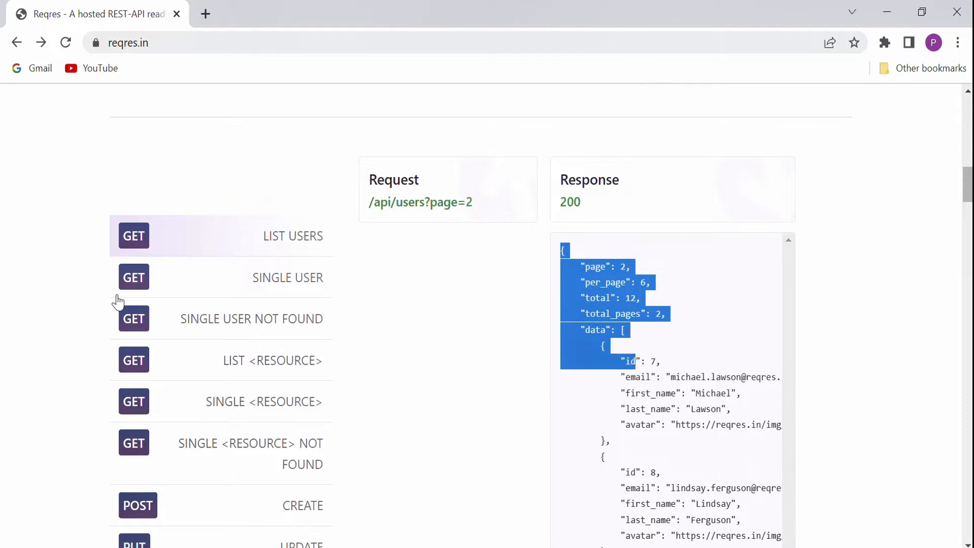
click(133, 247)
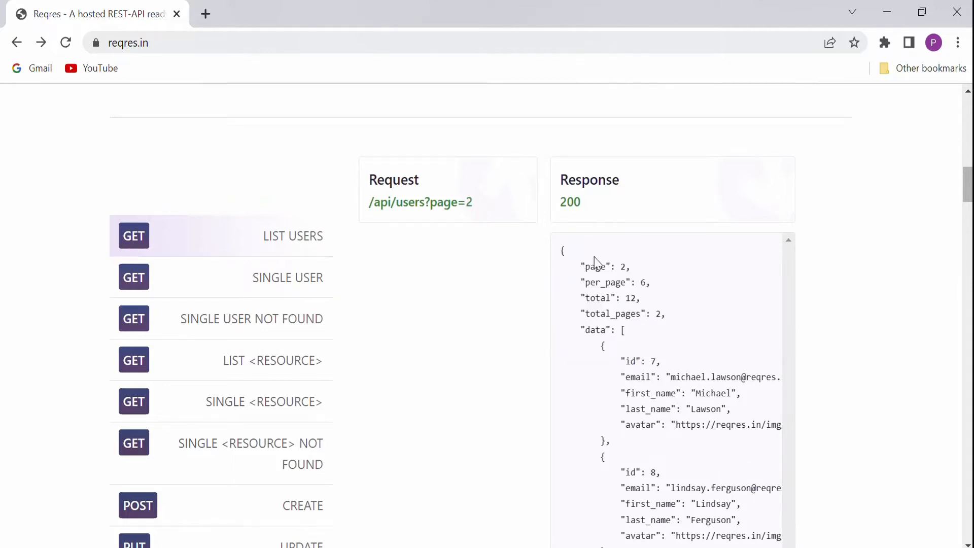
drag(559, 252, 970, 184)
click(972, 144)
scroll(801, 257, up, 1)
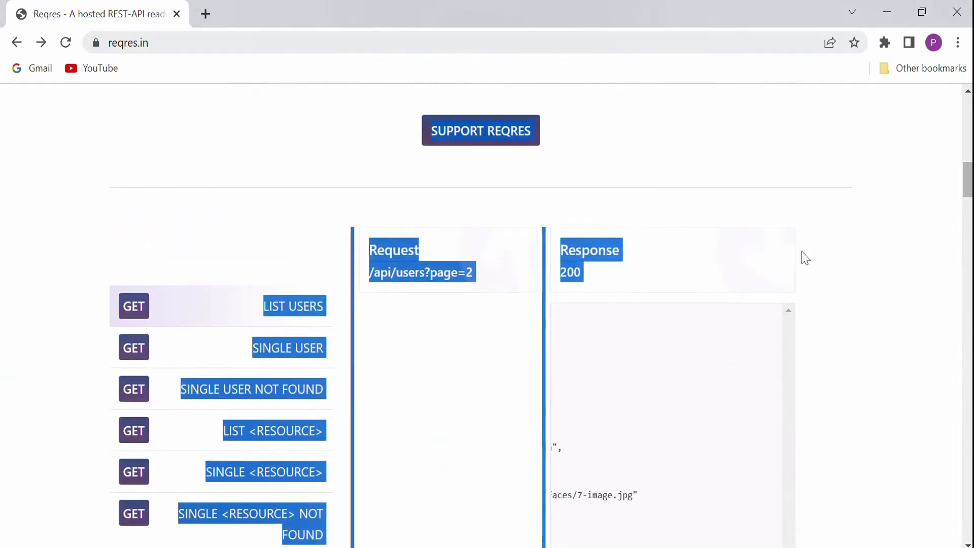
click(703, 318)
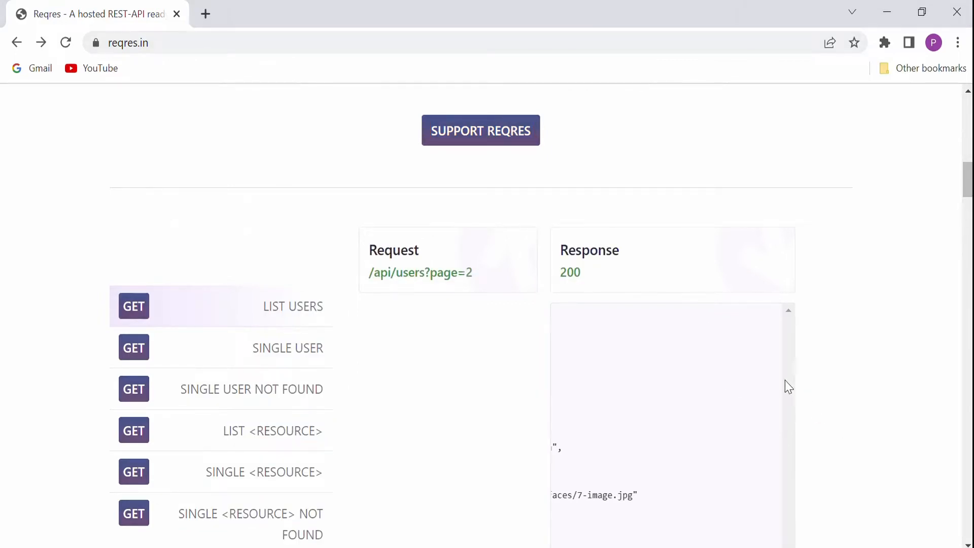
mouse_move(967, 178)
mouse_down()
mouse_move(967, 227)
mouse_move(967, 182)
mouse_up()
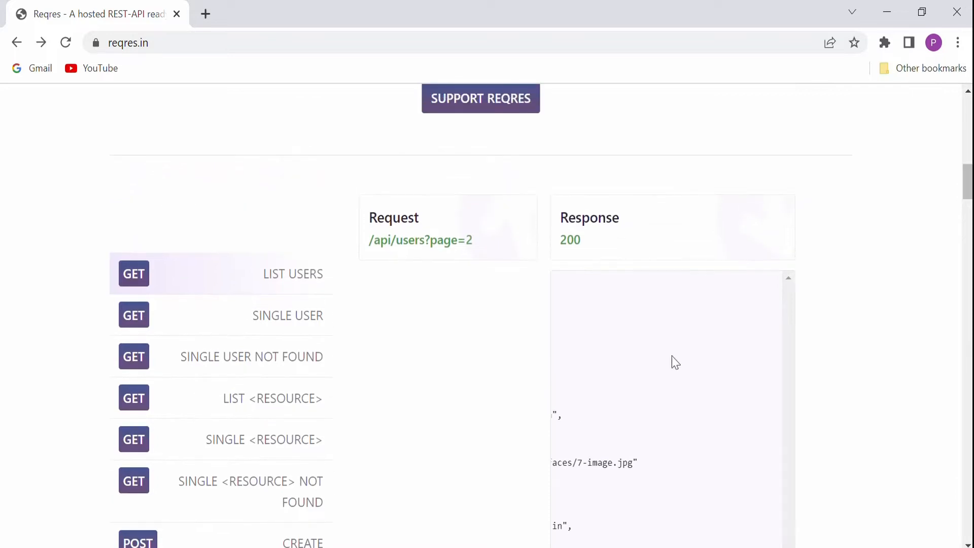
Open the List Users endpoint's raw JSON page and copy the entire response text.
click(430, 243)
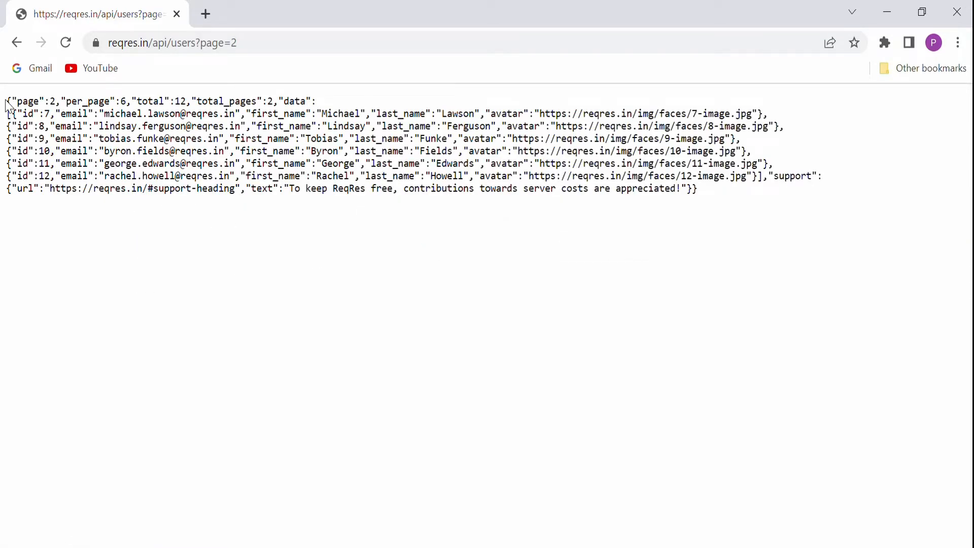
drag(6, 102, 723, 205)
key(ctrl+c)
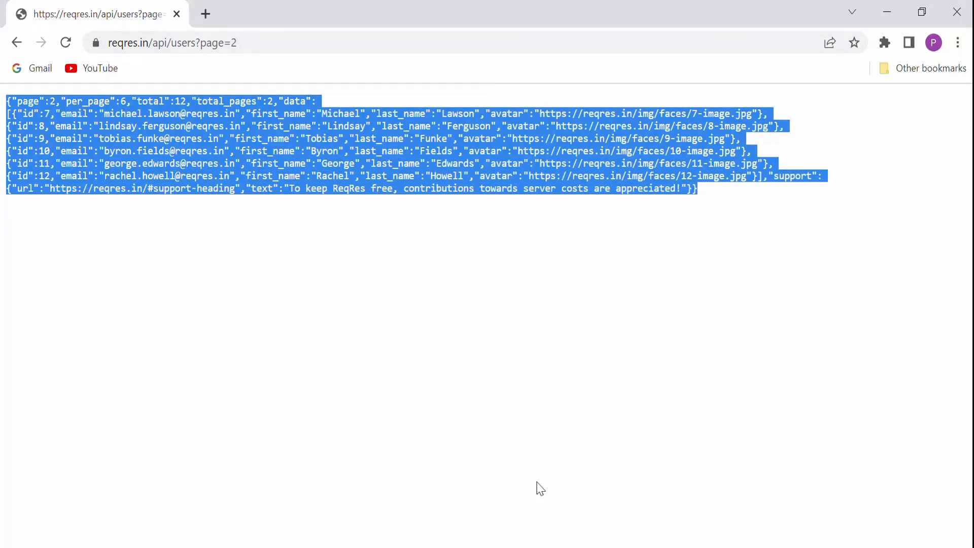
key(alt+Tab)
key(alt+Tab)
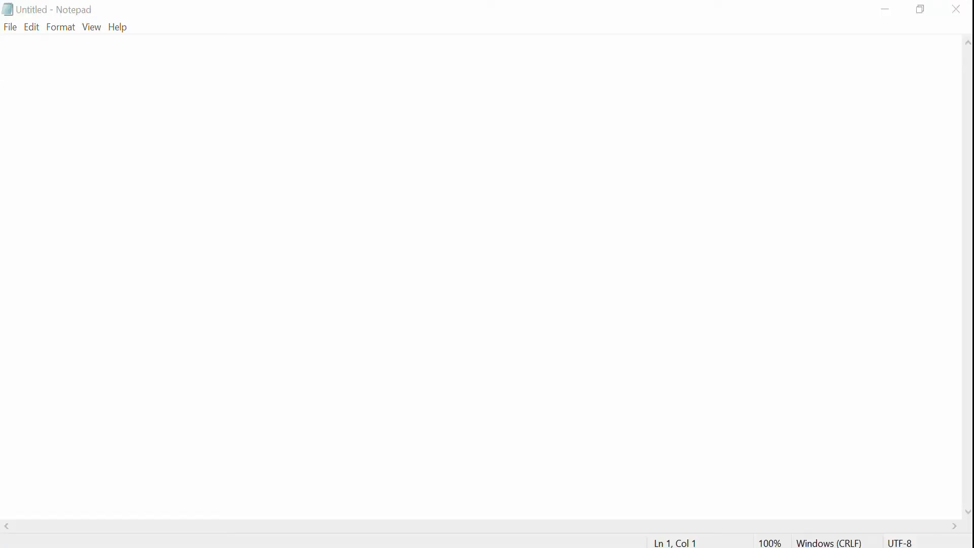
Paste the copied JSON response into cell E2.
click(568, 217)
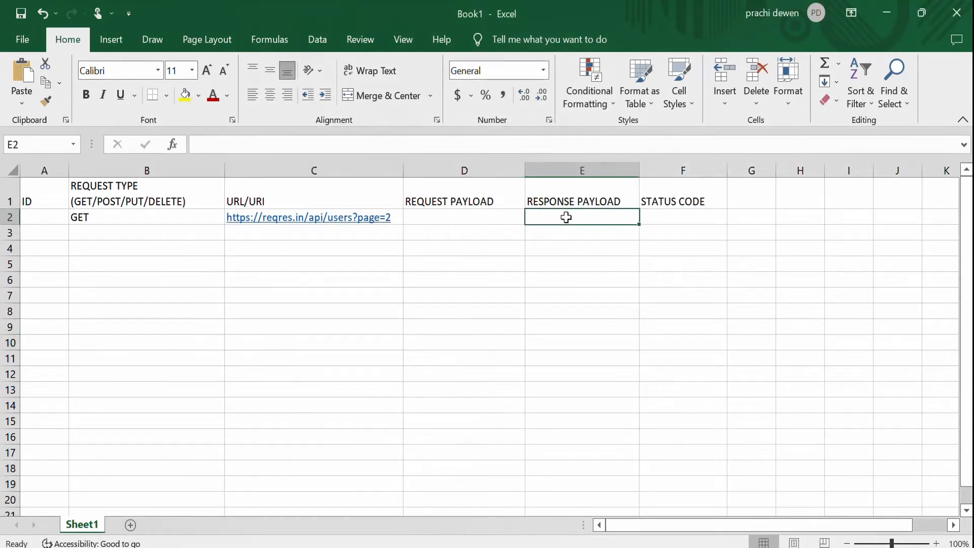
double_click(567, 218)
key(ctrl+v)
click(455, 374)
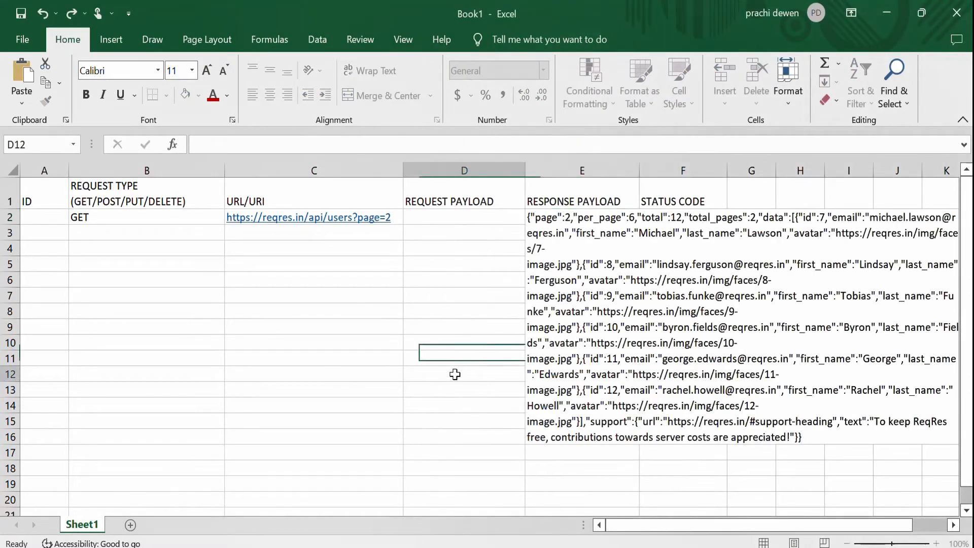
Enter the status code 200 in cell F2.
click(686, 218)
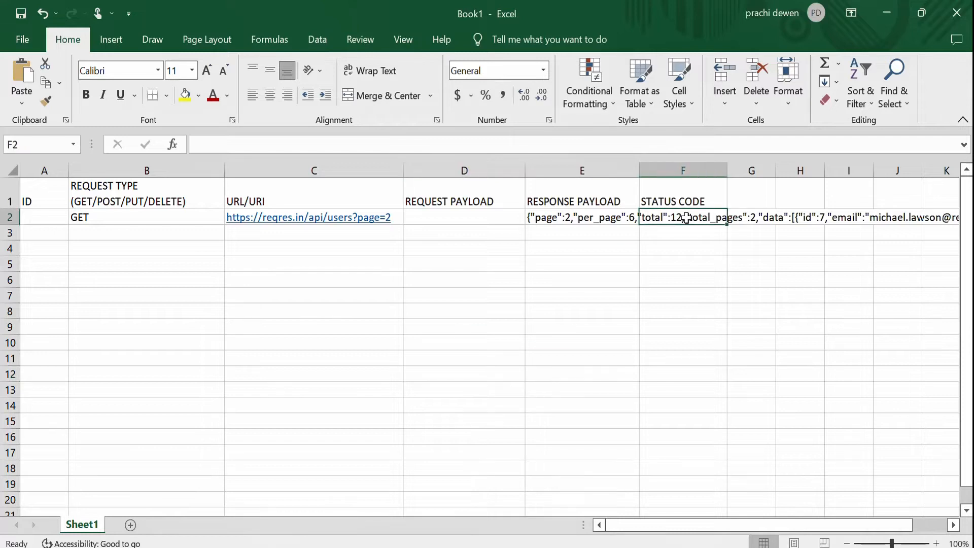
double_click(686, 218)
text(200)
key(Return)
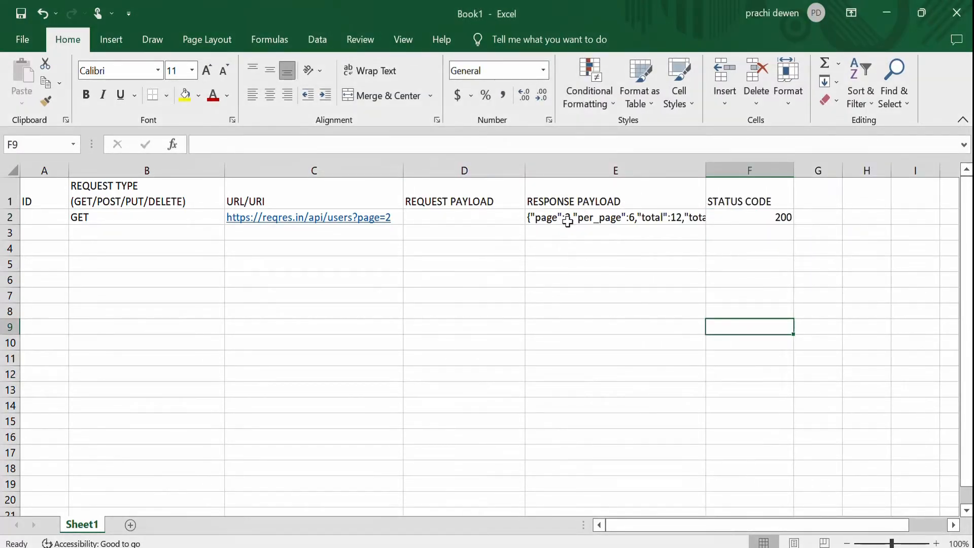
Compare the response text in cell E2 with the raw JSON page of the List Users endpoint in the browser.
click(567, 219)
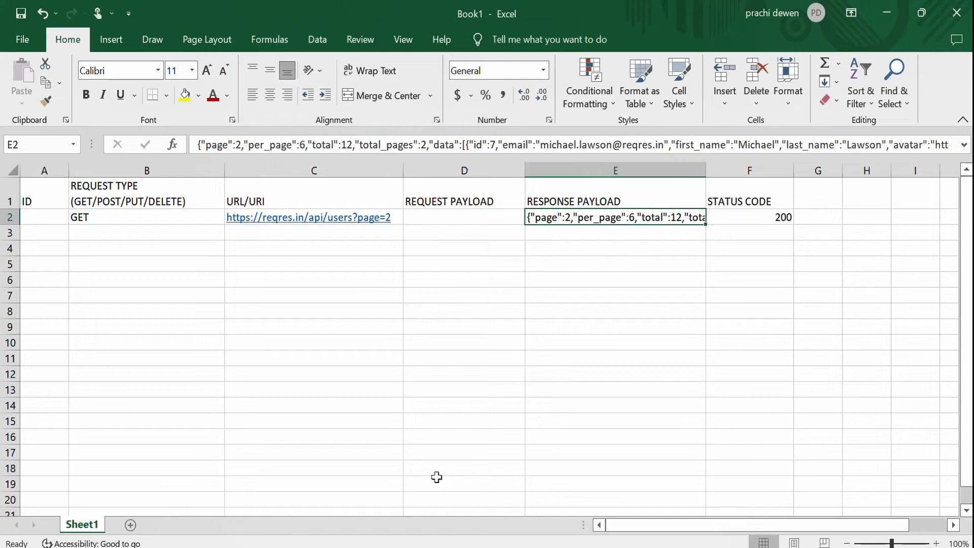
key(alt+Tab)
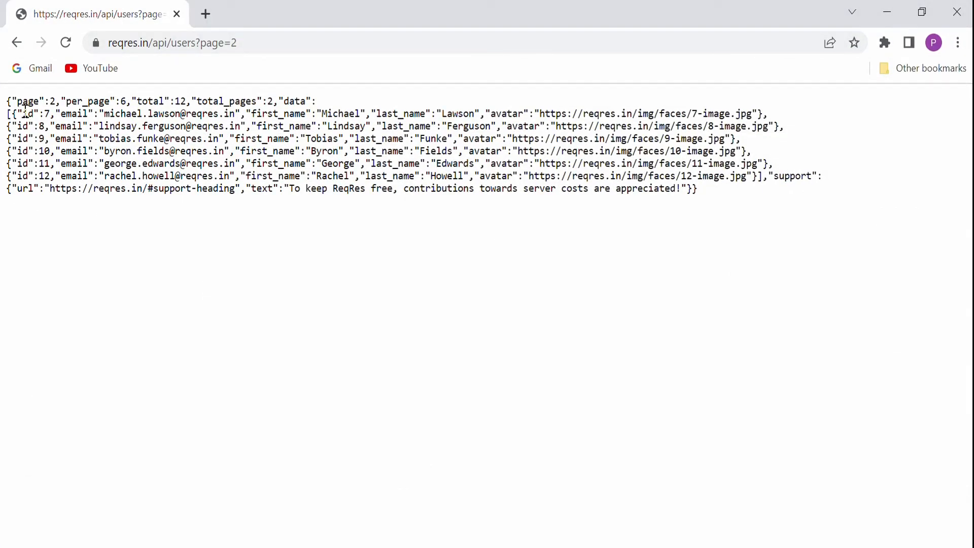
drag(16, 109, 616, 224)
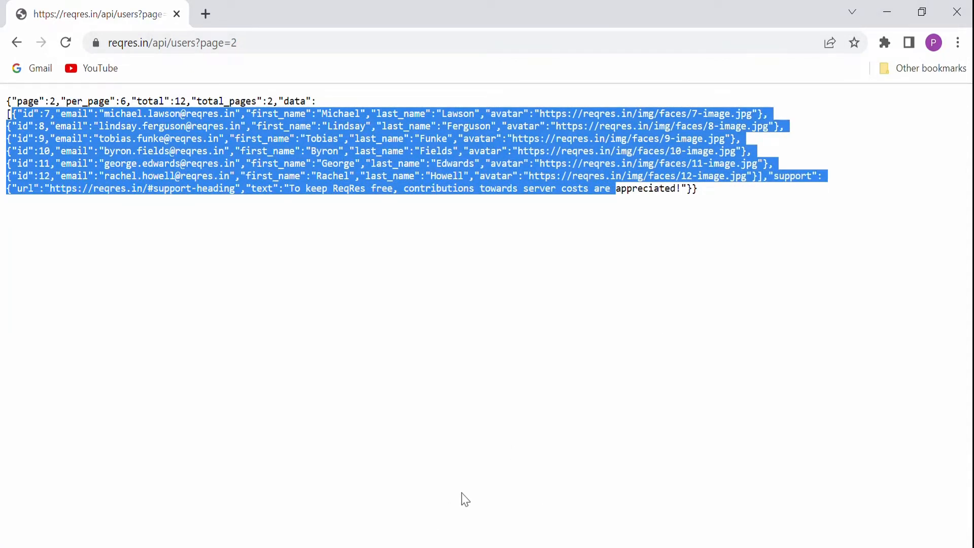
click(555, 353)
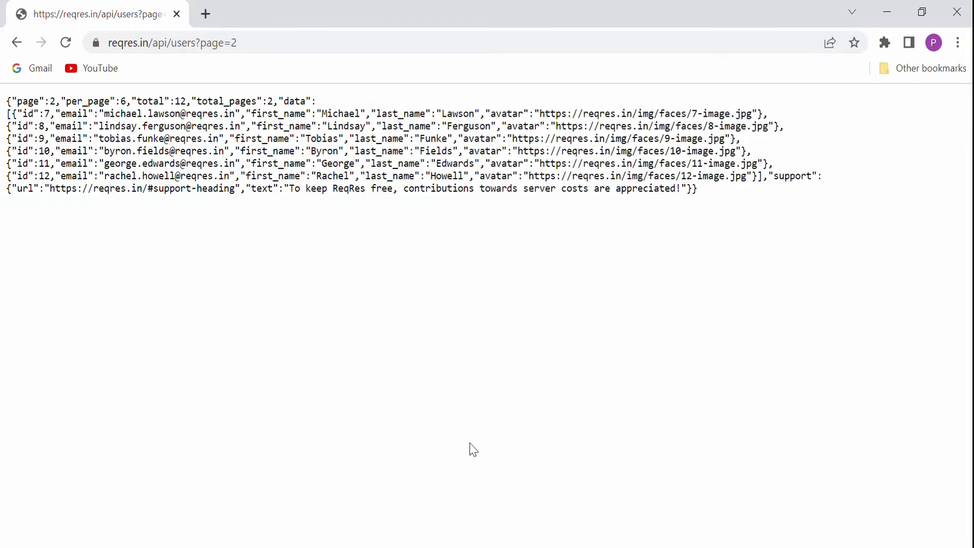
key(alt+Tab)
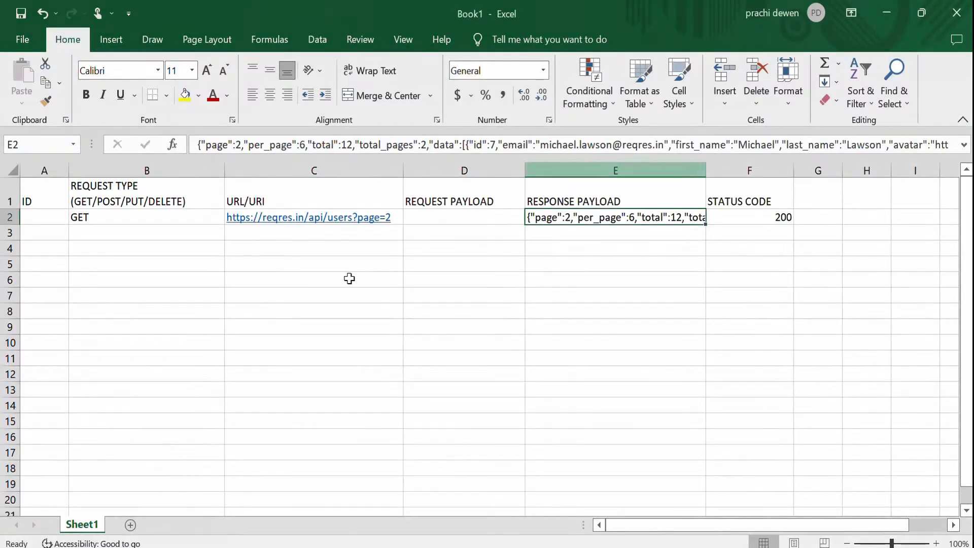
Enter the ID 1 in cell A2.
click(31, 218)
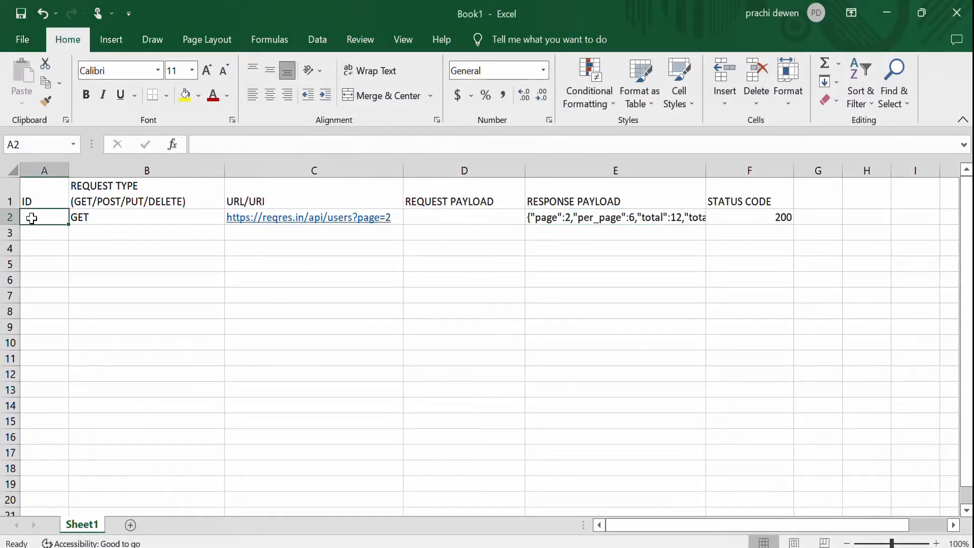
text(1)
click(61, 279)
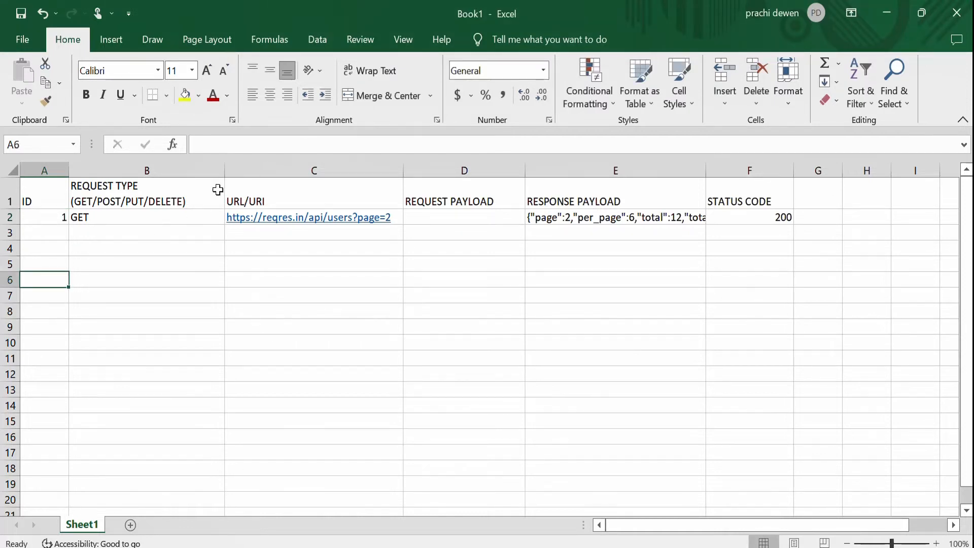
Make the header row from A1 to F1 bold.
drag(32, 192, 742, 172)
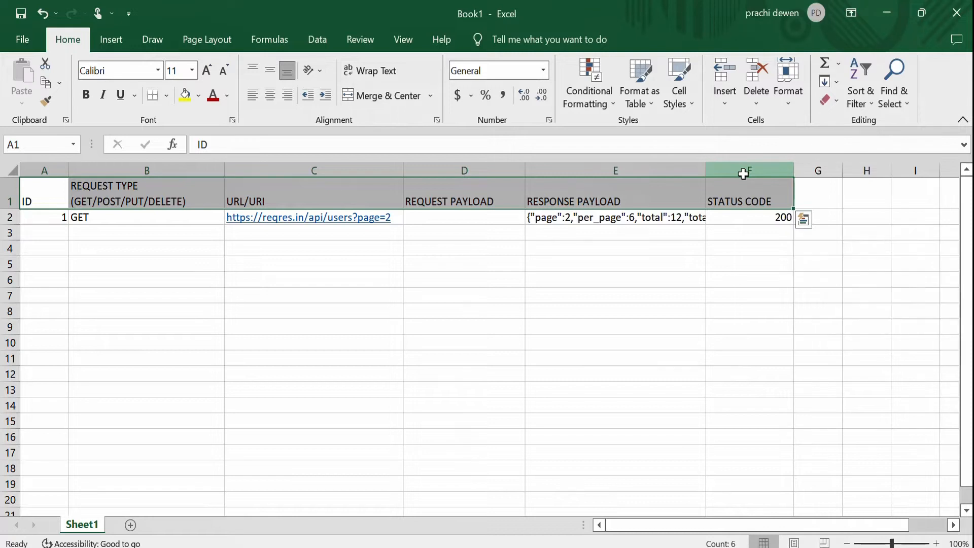
key(ctrl+b)
click(615, 326)
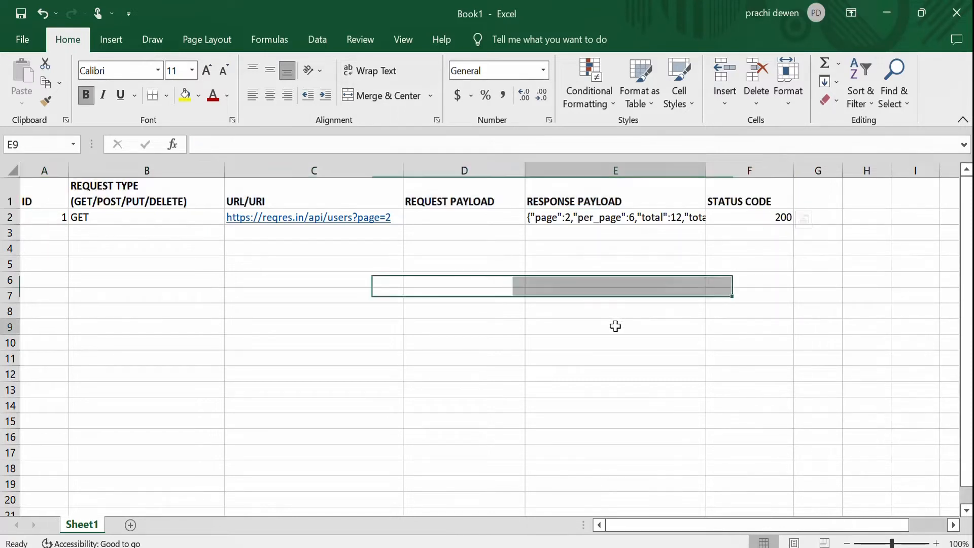
Save the workbook to the Desktop as an Excel Workbook named API testcase.
key(ctrl+s)
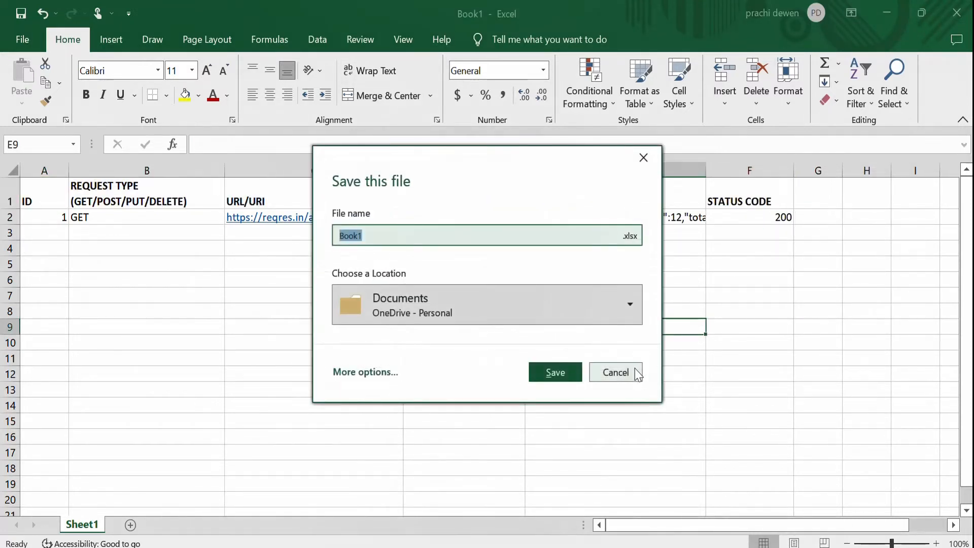
click(629, 372)
click(22, 39)
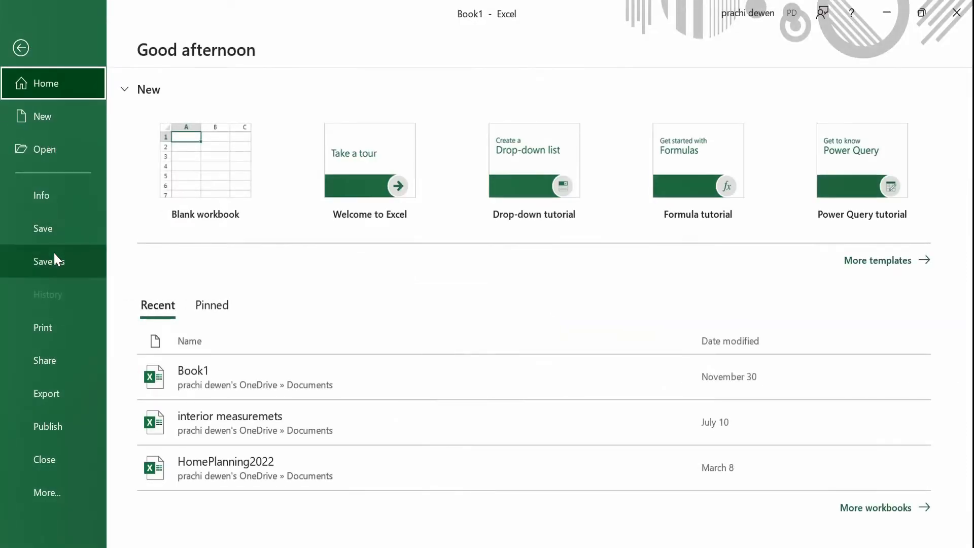
click(56, 262)
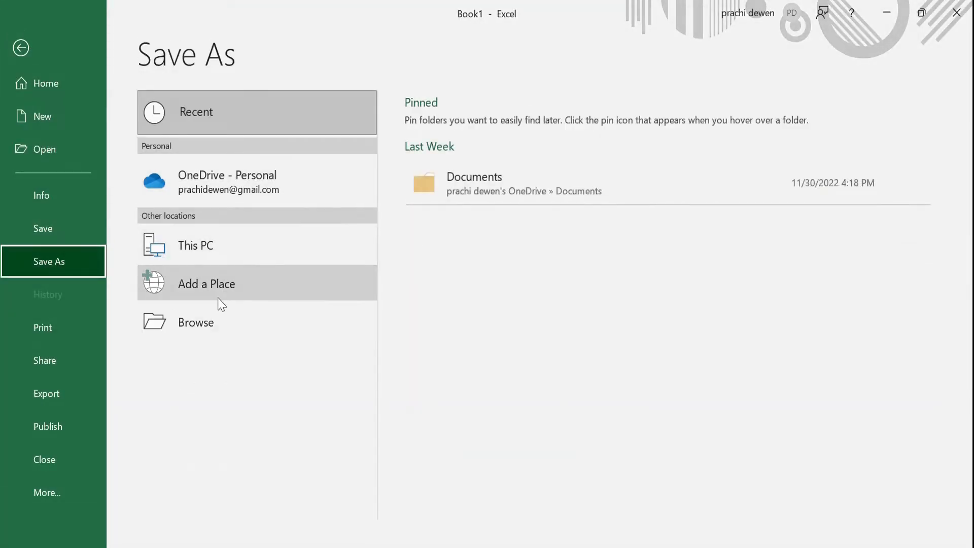
click(214, 321)
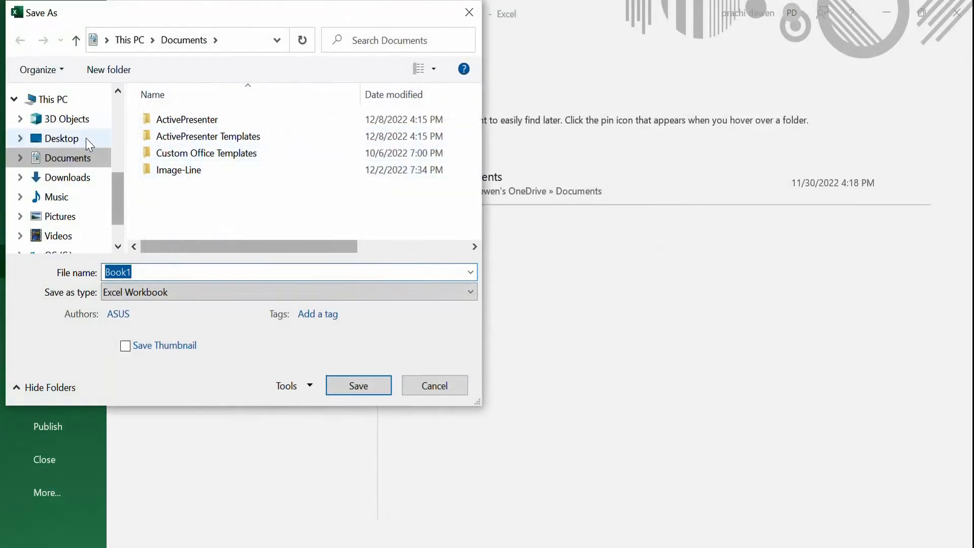
click(84, 138)
click(171, 272)
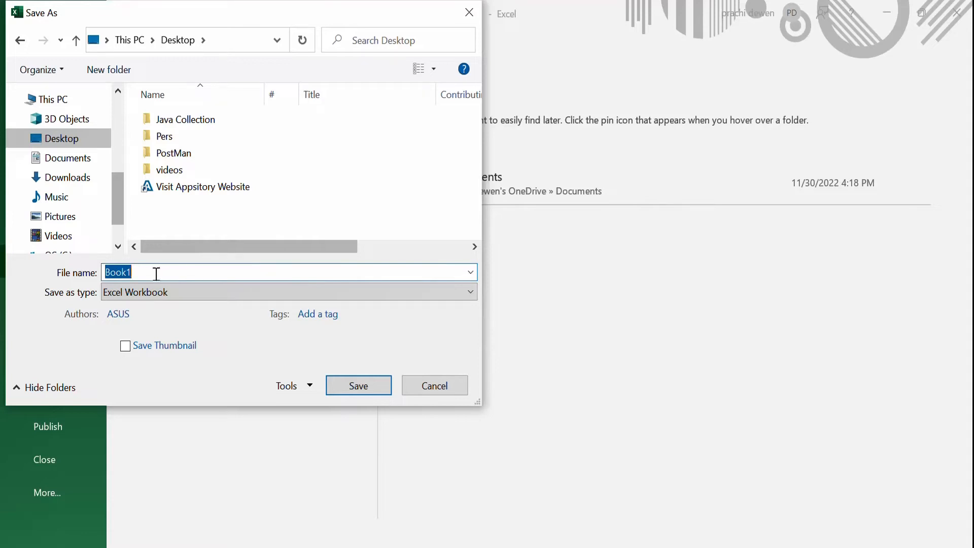
text(ase)
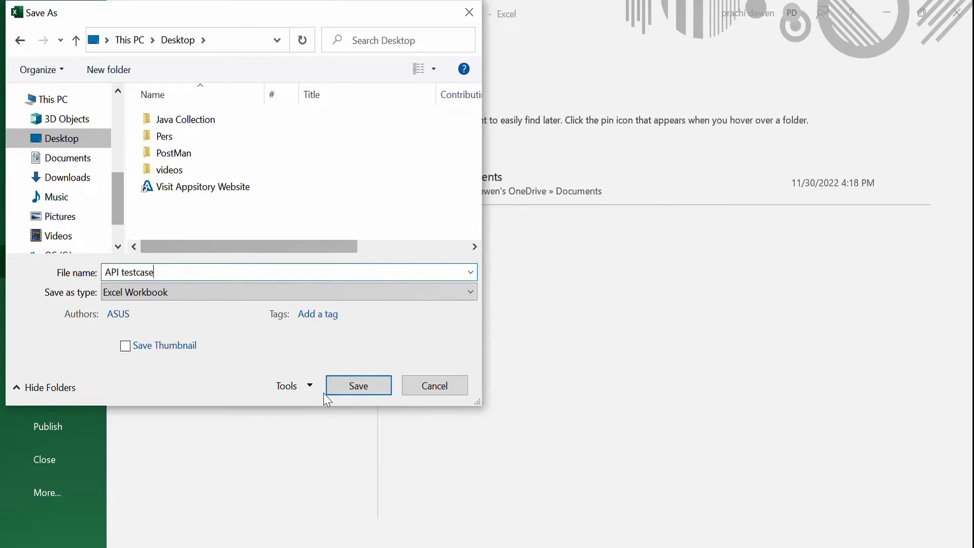
click(358, 388)
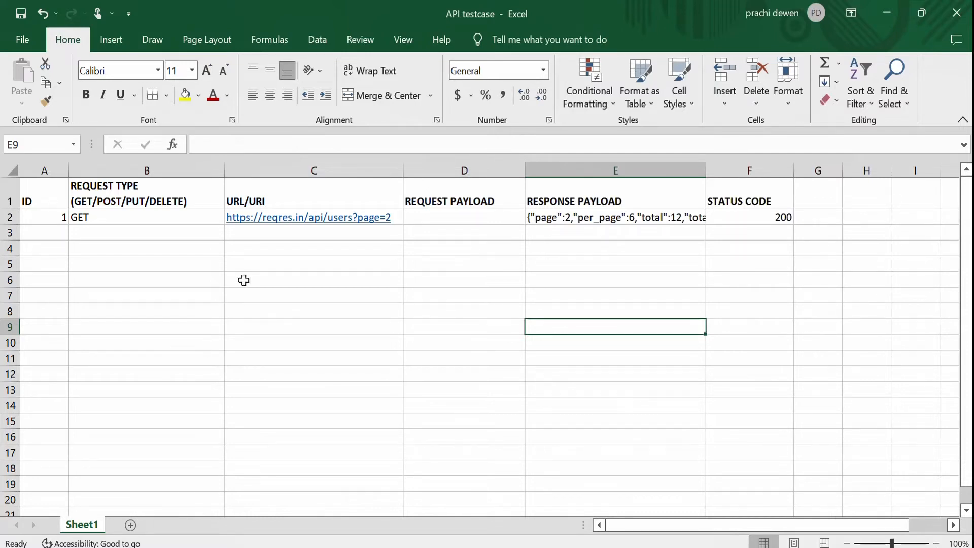
Enter na as the request payload in cell D2.
click(7, 217)
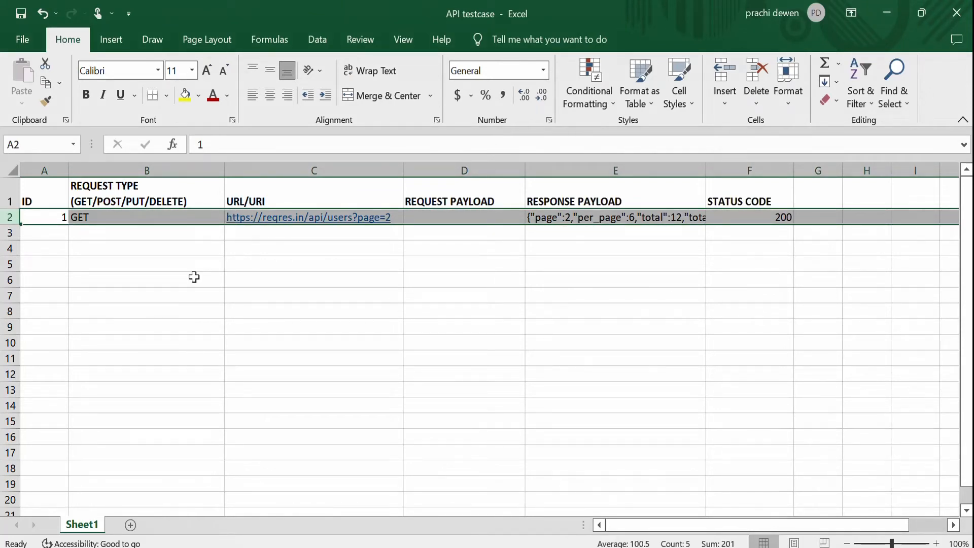
click(431, 307)
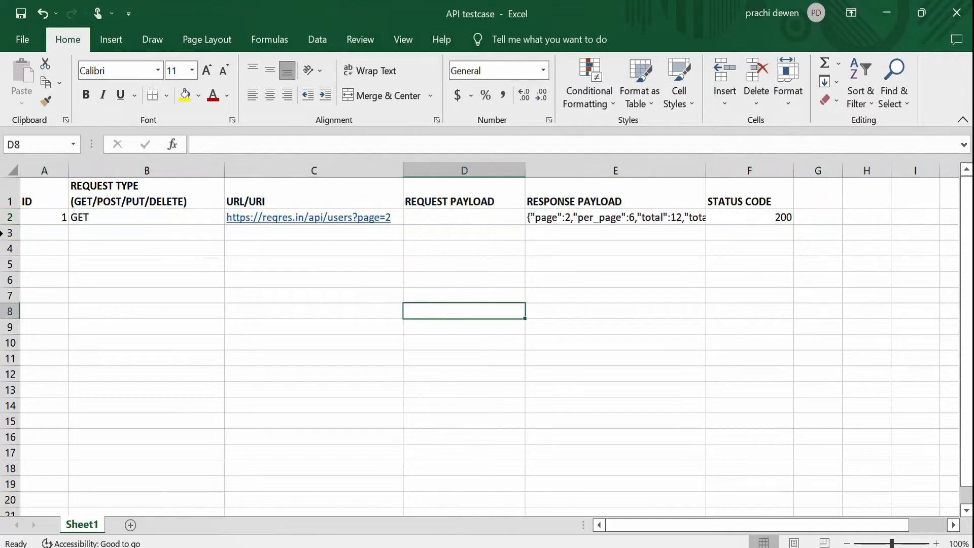
click(8, 217)
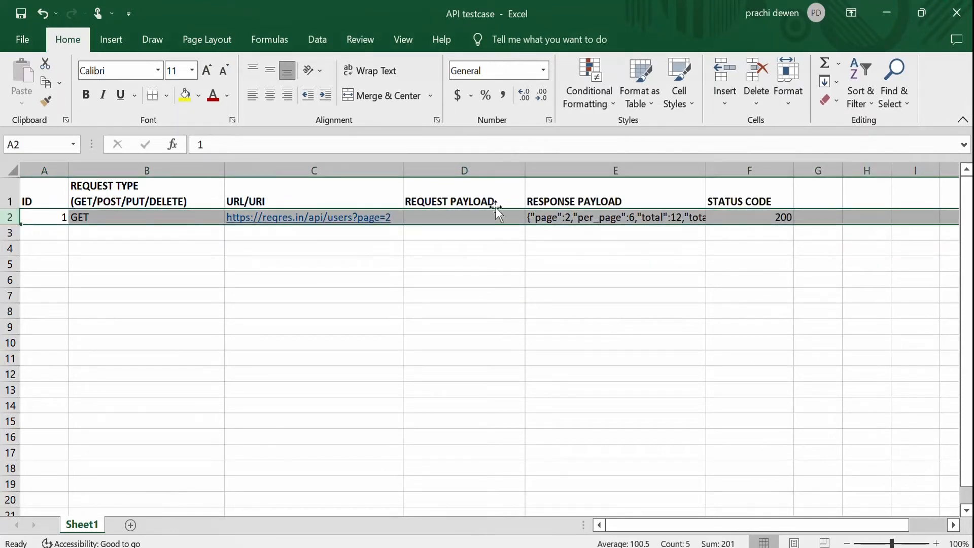
click(471, 217)
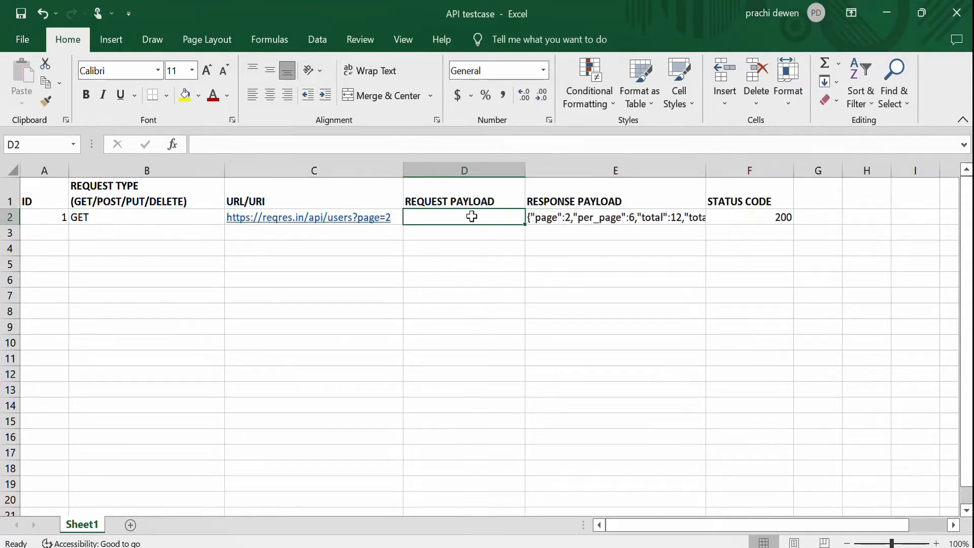
text(na)
click(461, 295)
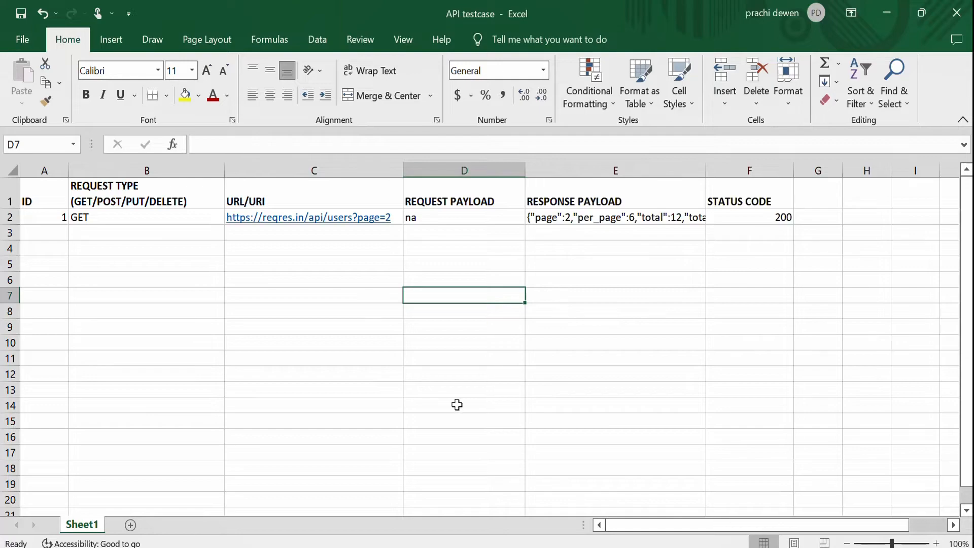
Review the List Users request path, response code and JSON body on the reqres.in page.
key(alt+Tab)
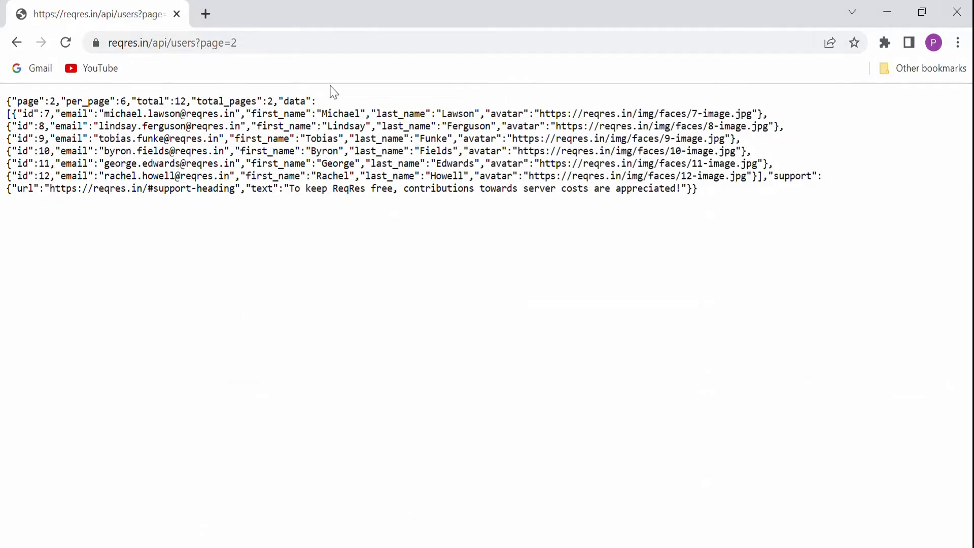
click(17, 43)
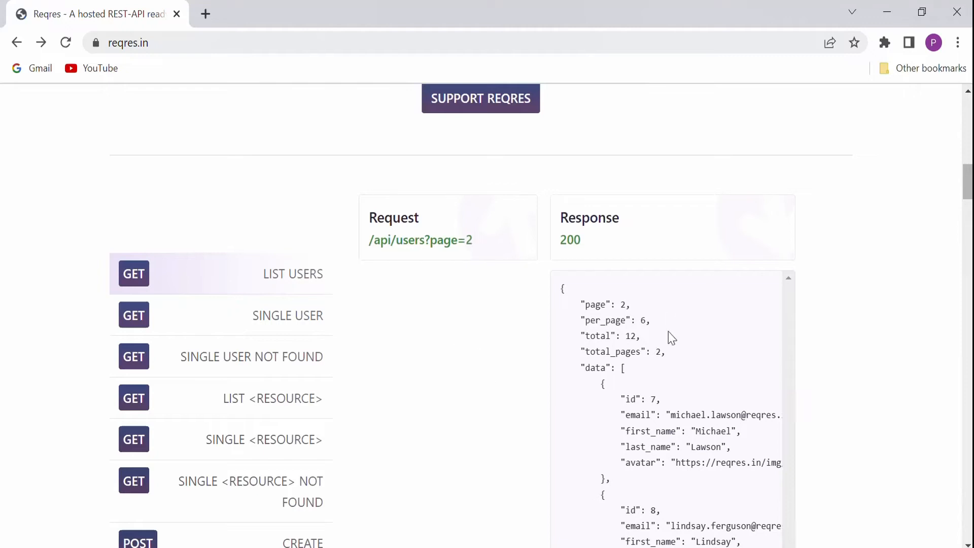
double_click(577, 244)
double_click(594, 324)
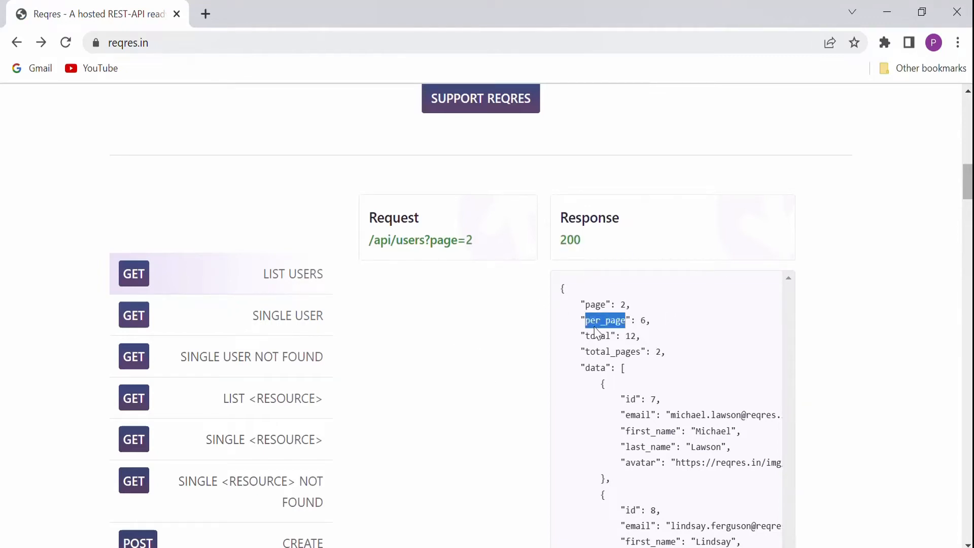
drag(561, 288, 682, 510)
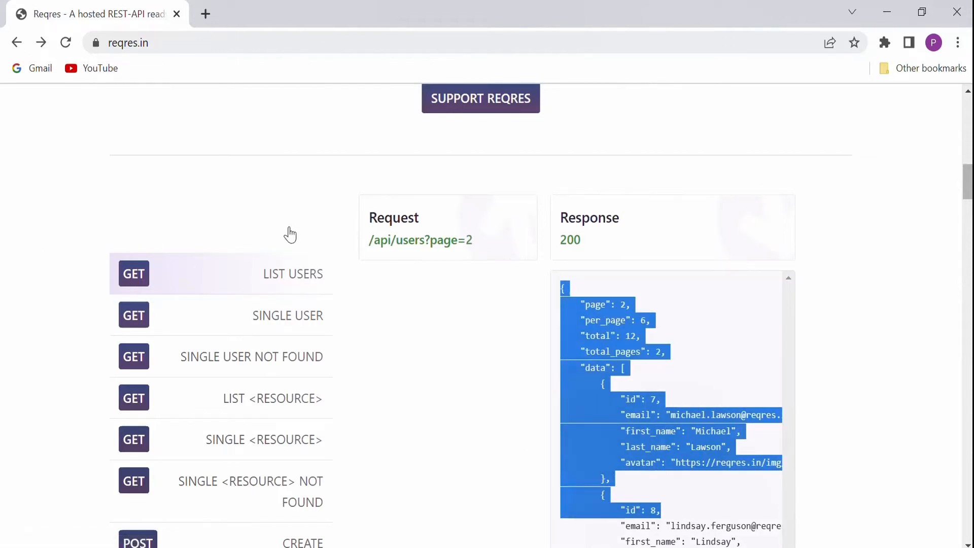
click(179, 44)
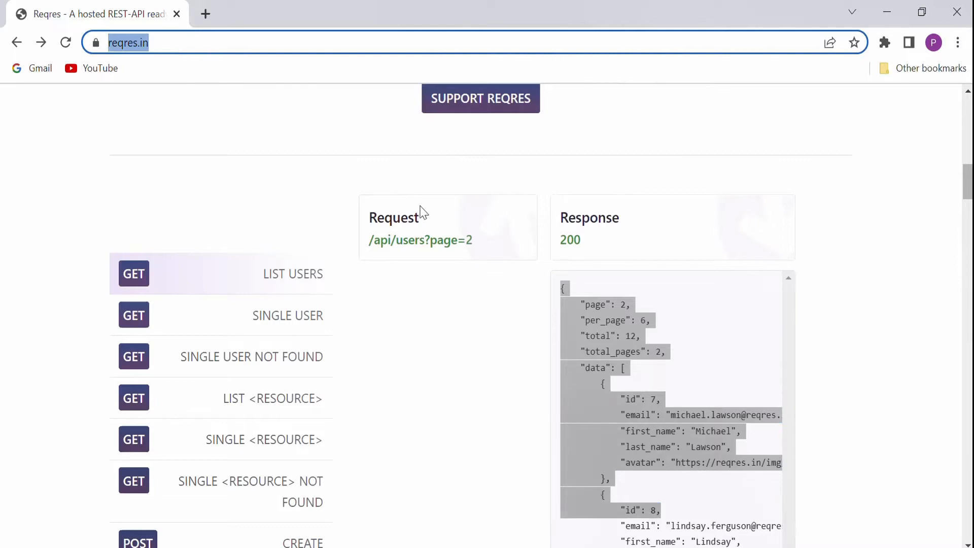
mouse_move(368, 244)
mouse_down()
mouse_move(318, 254)
mouse_move(375, 237)
mouse_up()
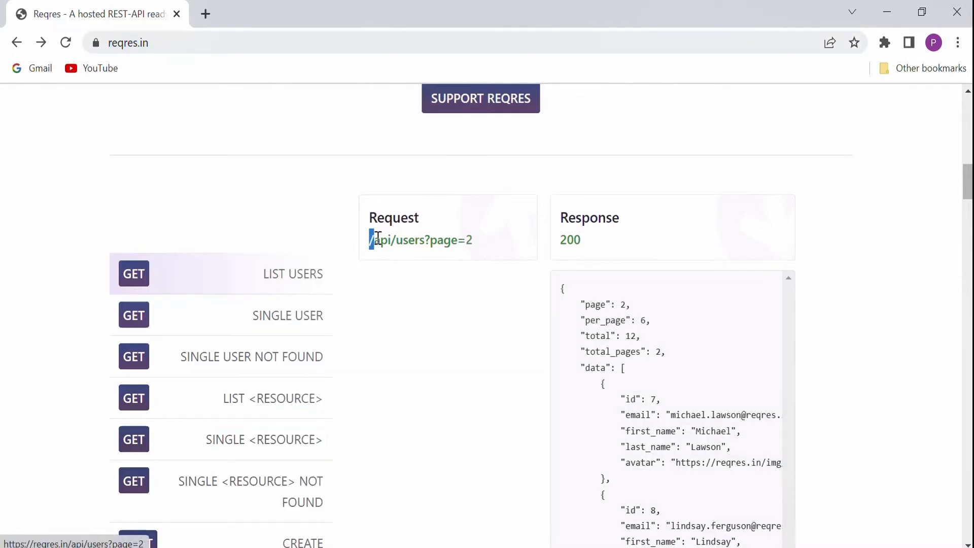
click(459, 314)
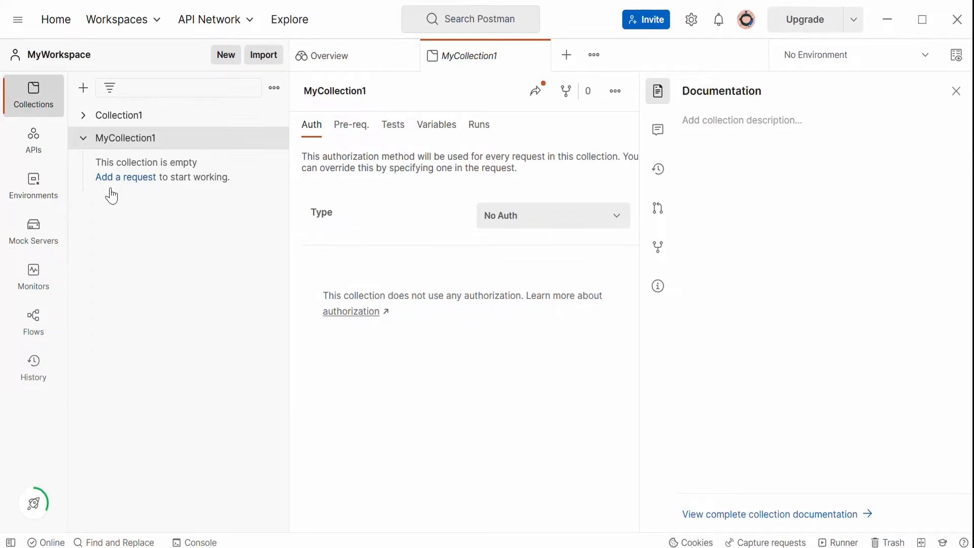
click(276, 91)
click(286, 211)
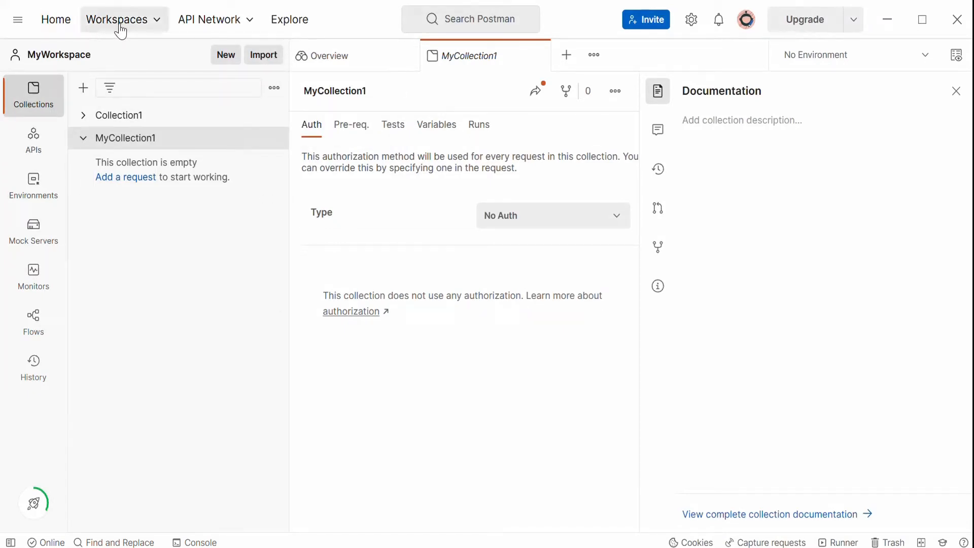
click(85, 96)
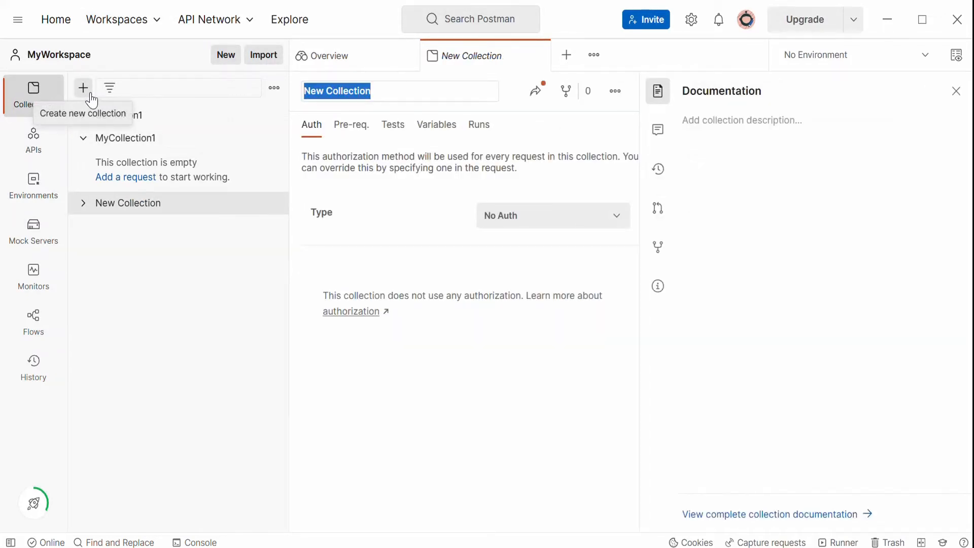
click(614, 96)
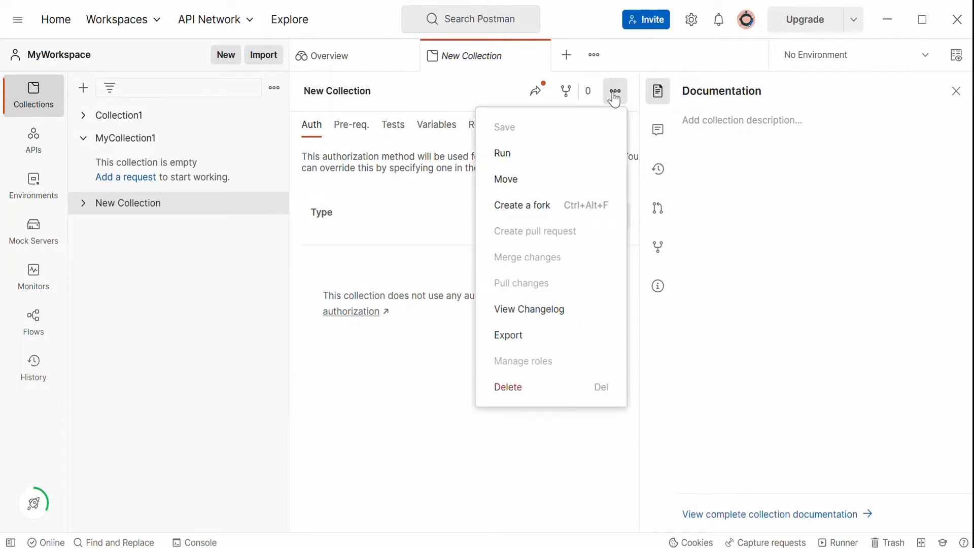
click(550, 386)
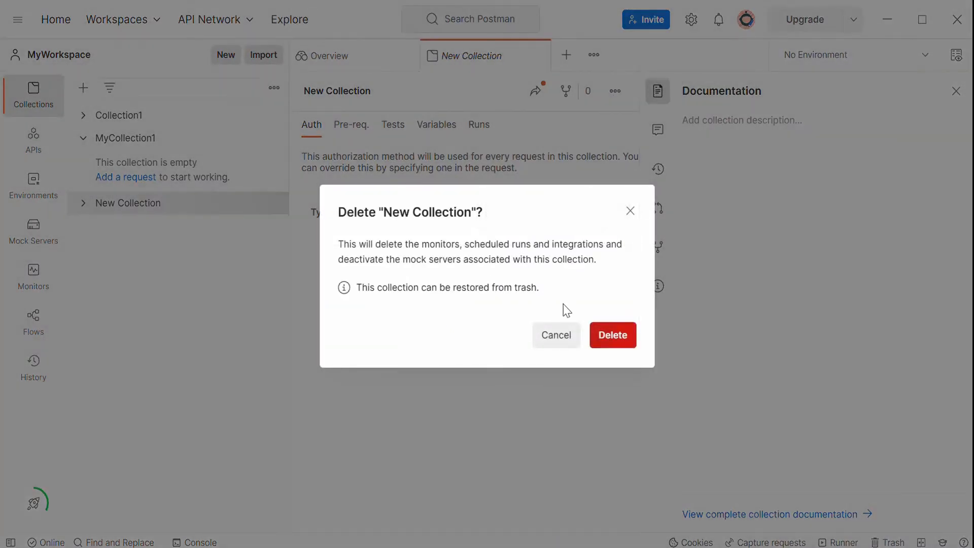
click(613, 335)
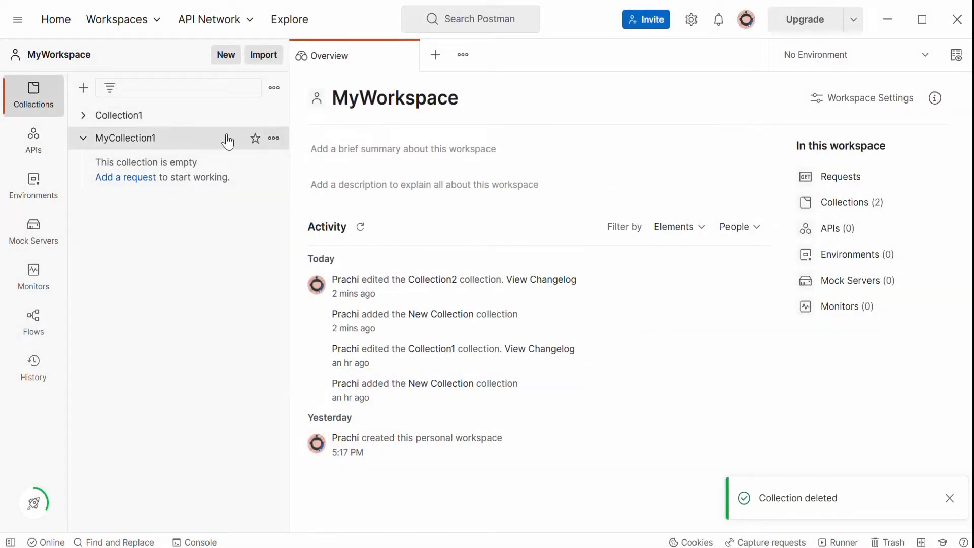
Add a new request to the MyCollection1 collection in Postman.
click(274, 139)
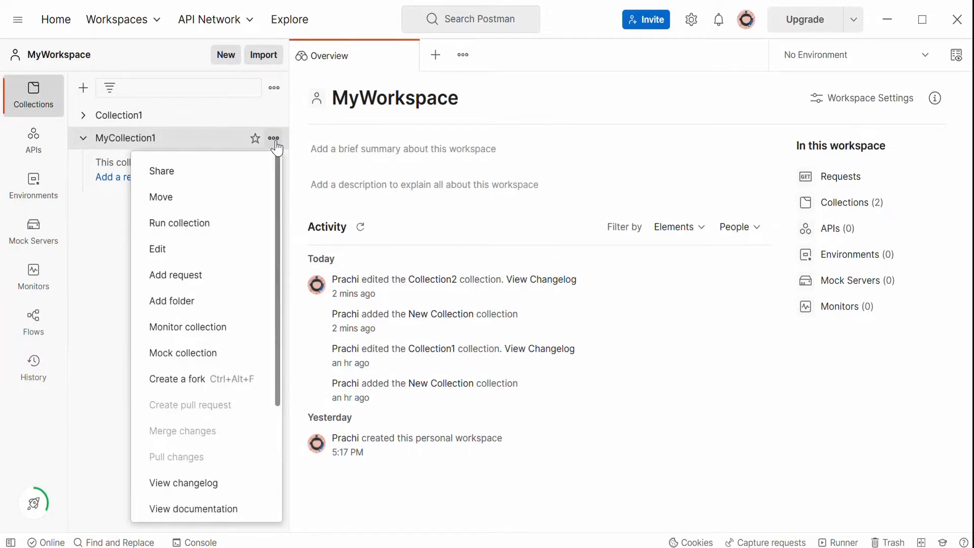
click(196, 280)
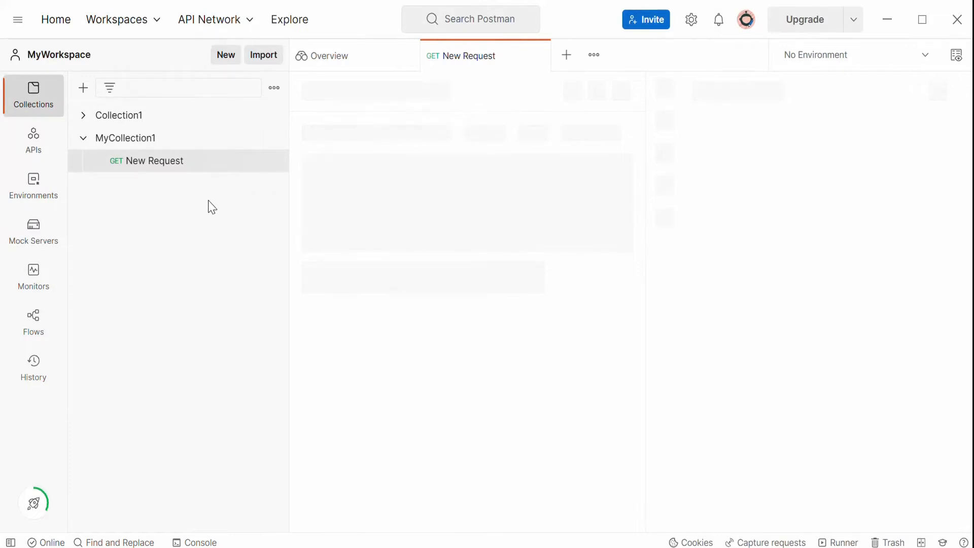
Rename the new request in MyCollection1 to GetRequest.
click(274, 166)
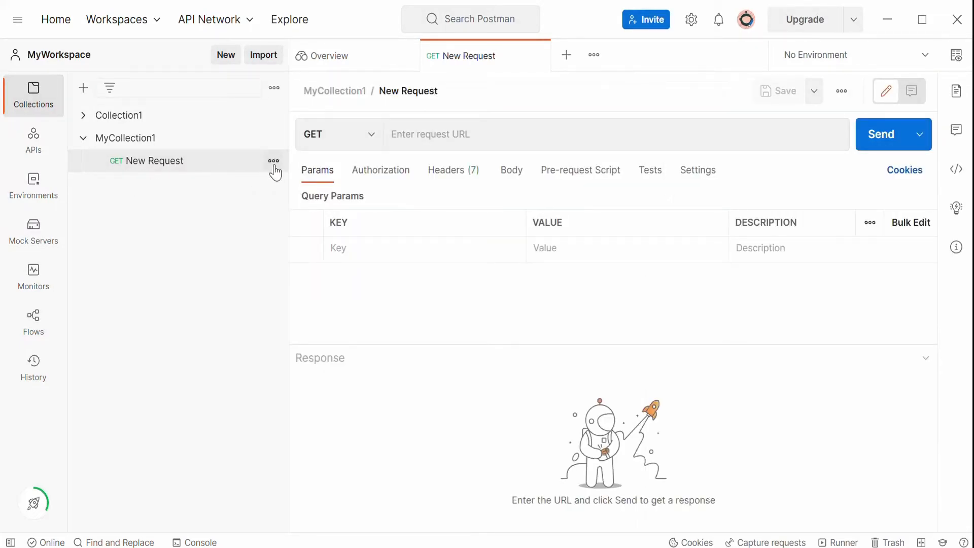
click(204, 168)
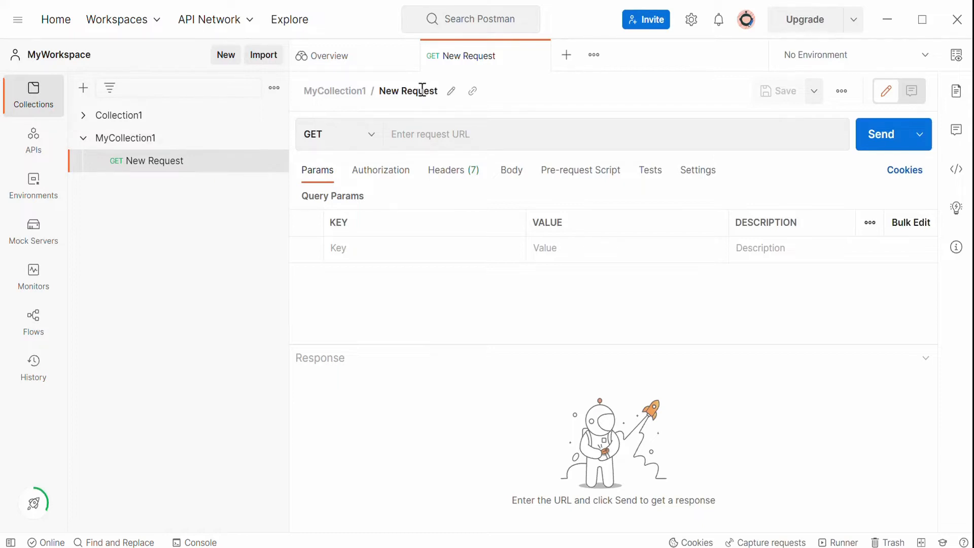
click(453, 96)
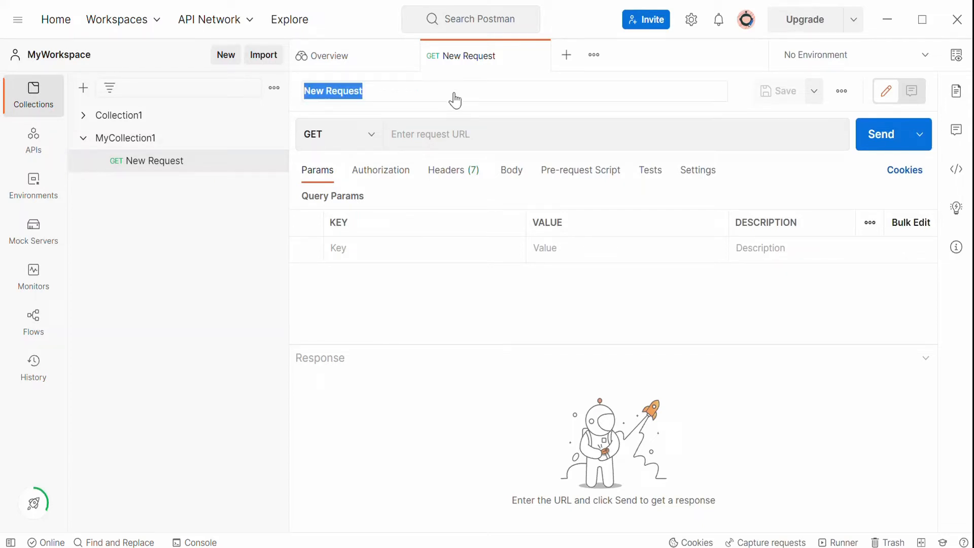
click(426, 91)
key(BackSpace)
key(BackSpace)
key(BackSpace)
key(BackSpace)
key(BackSpace)
key(BackSpace)
key(BackSpace)
key(BackSpace)
key(BackSpace)
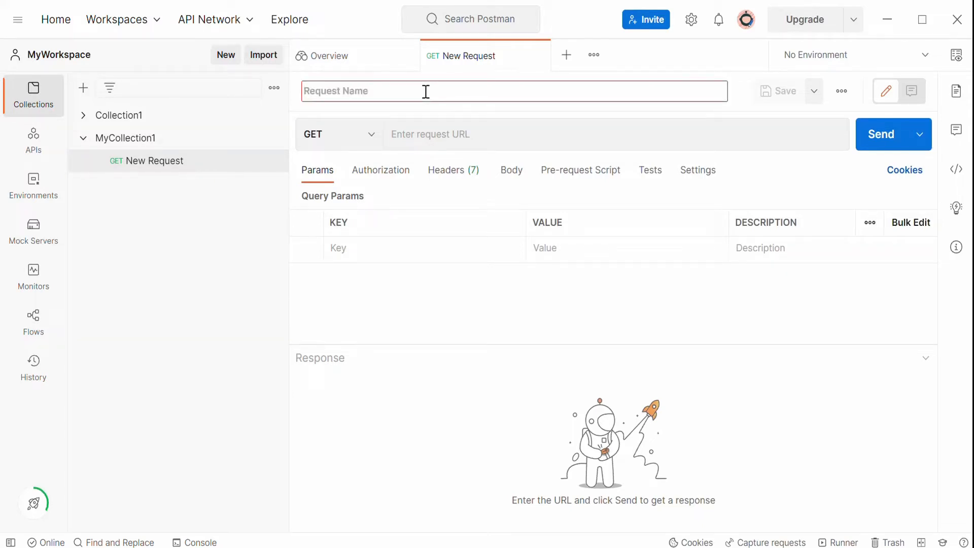
text(GetRequest)
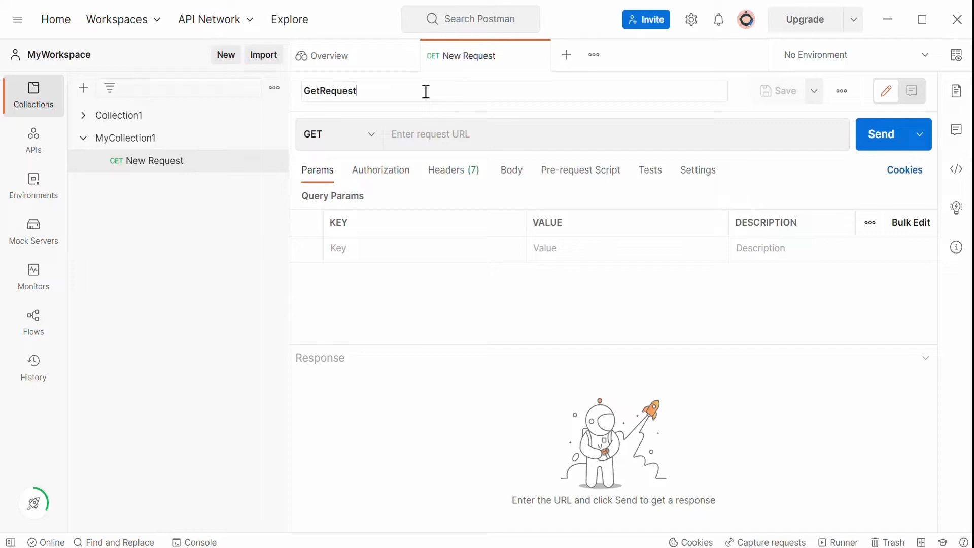
click(193, 276)
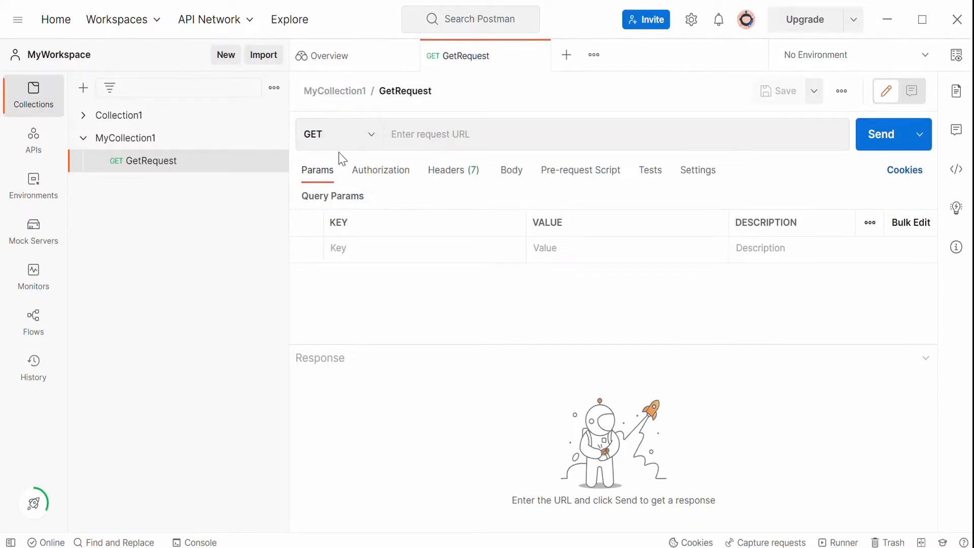
click(448, 134)
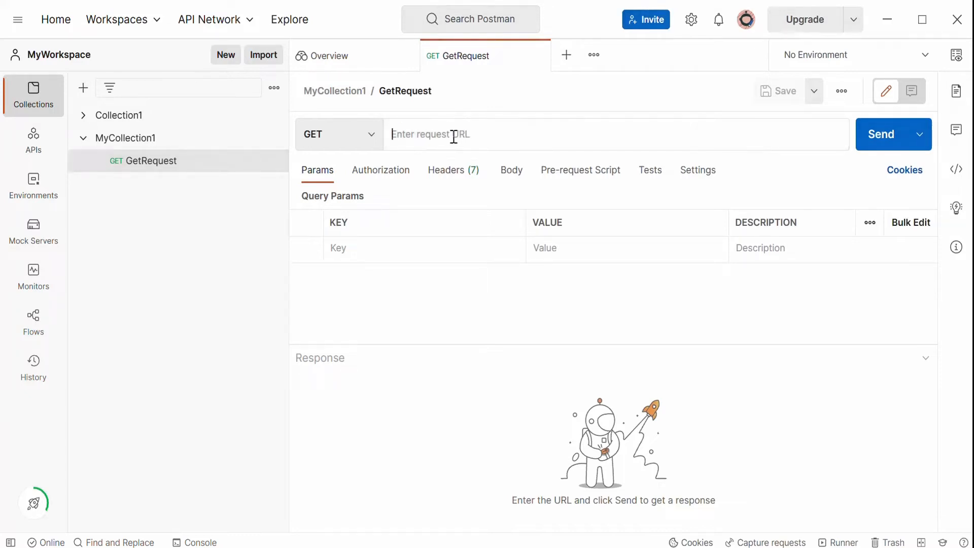
click(374, 144)
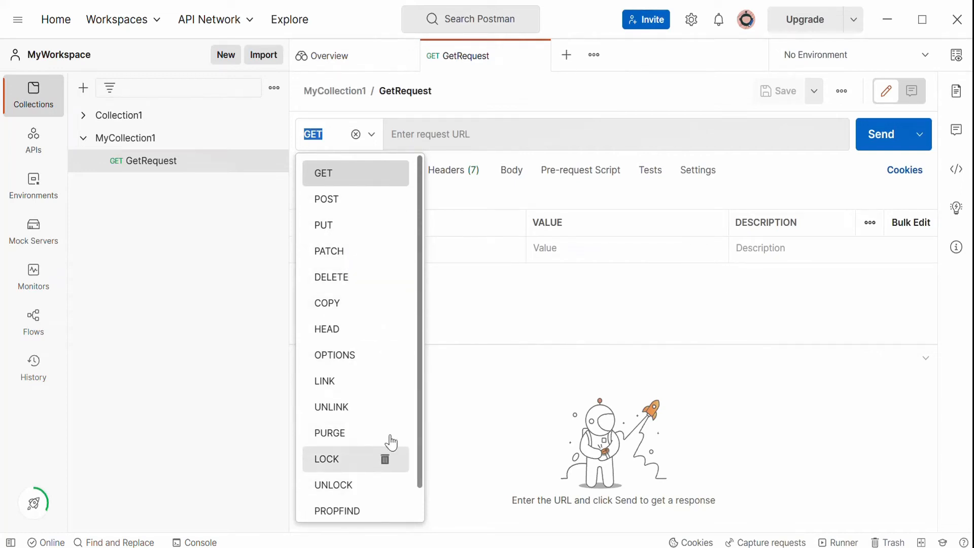
drag(420, 289, 422, 198)
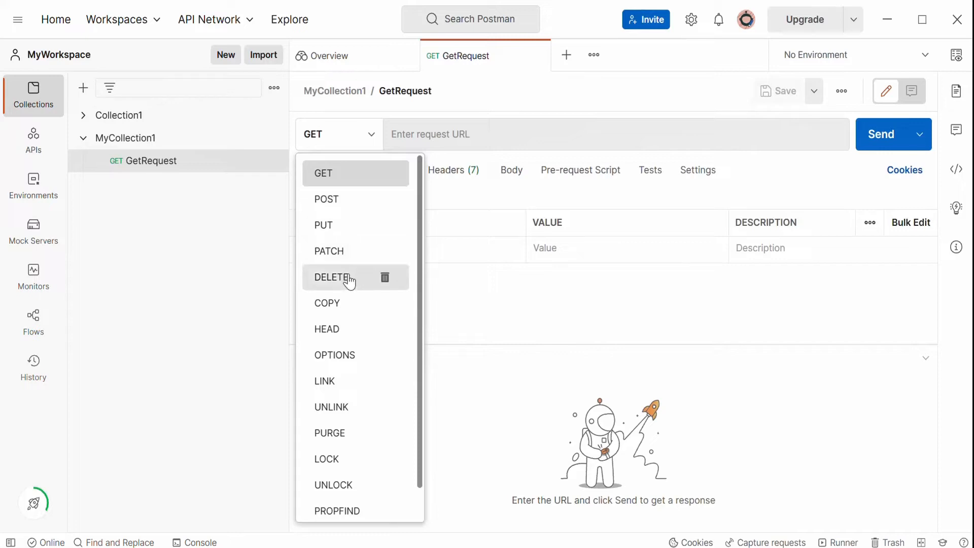
click(506, 375)
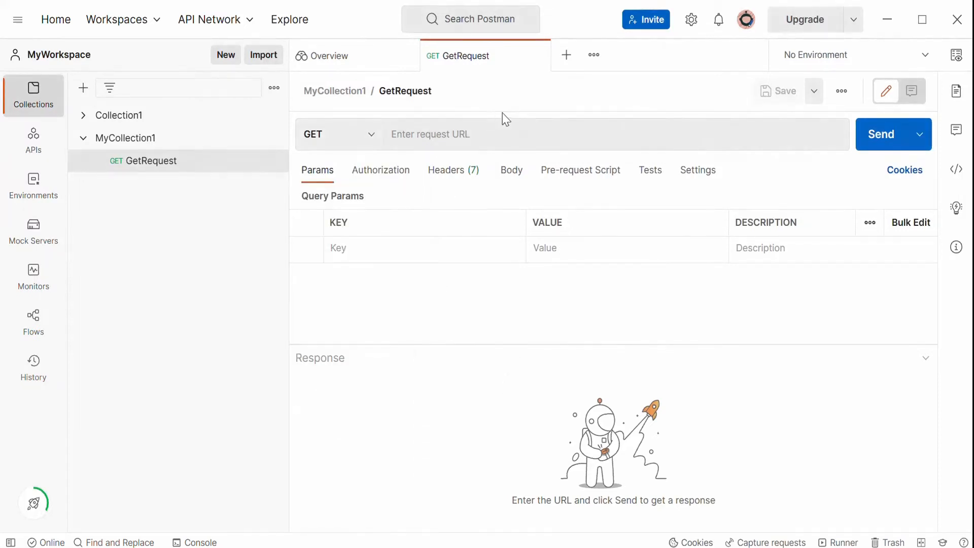
Copy the URL from cell C2 of the Excel sheet, paste it as the GetRequest URL in Postman, and send the request.
click(465, 134)
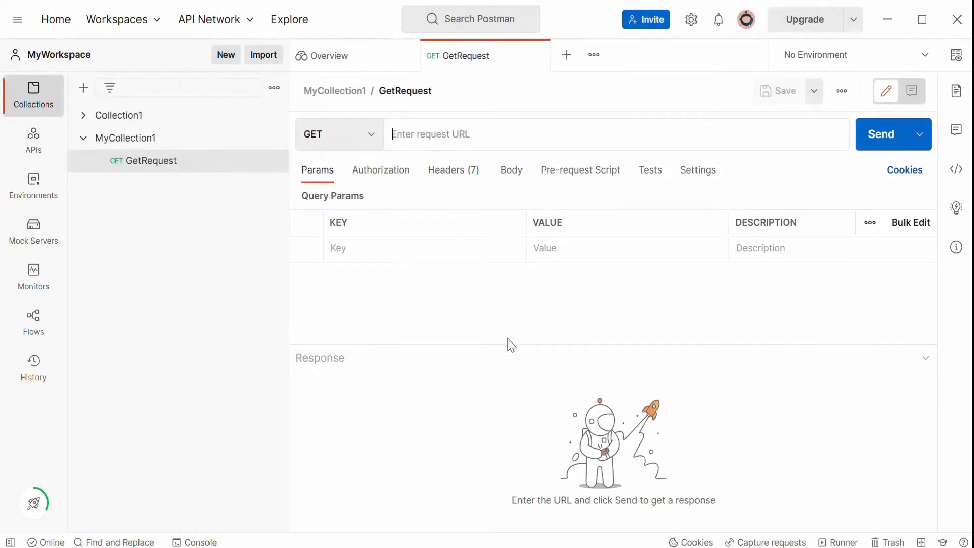
key(alt+Tab)
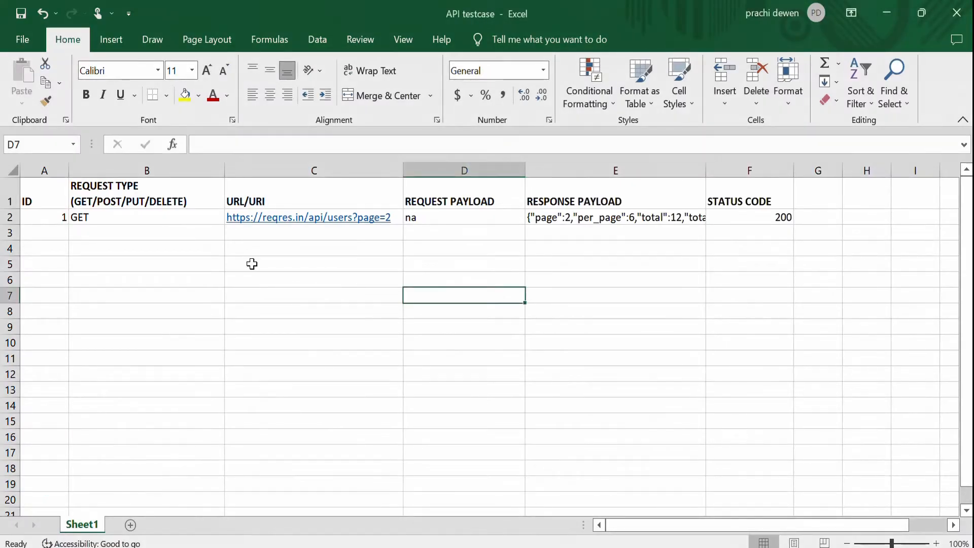
click(204, 219)
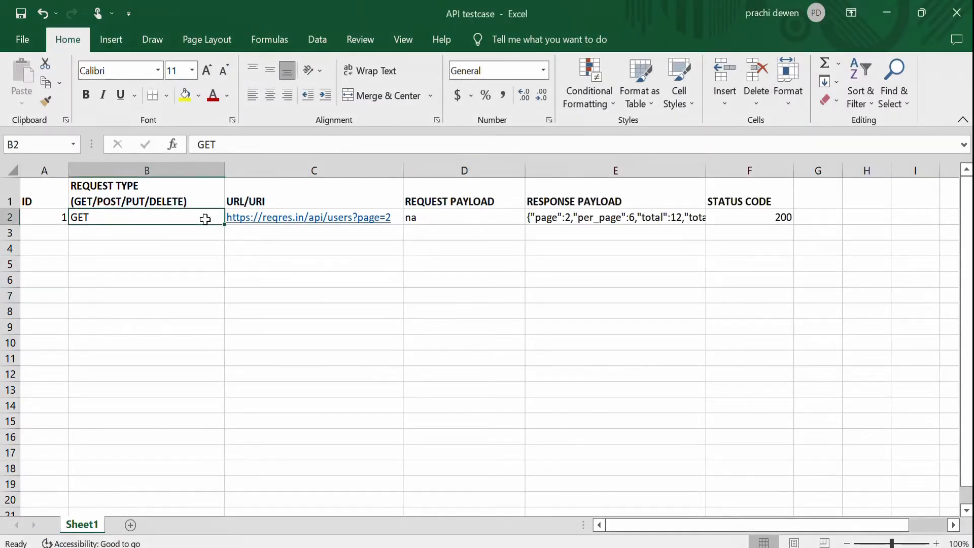
key(Right)
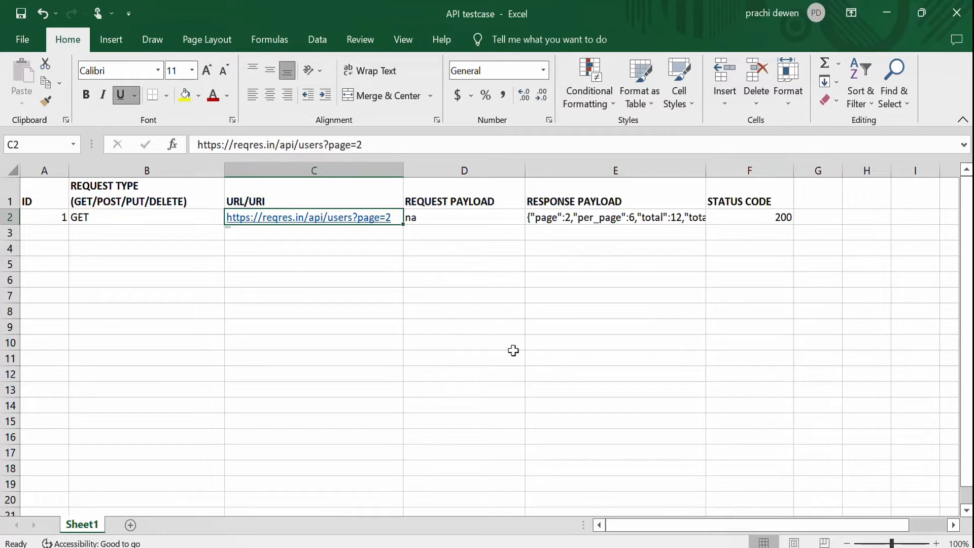
key(ctrl+c)
drag(403, 146, 2, 217)
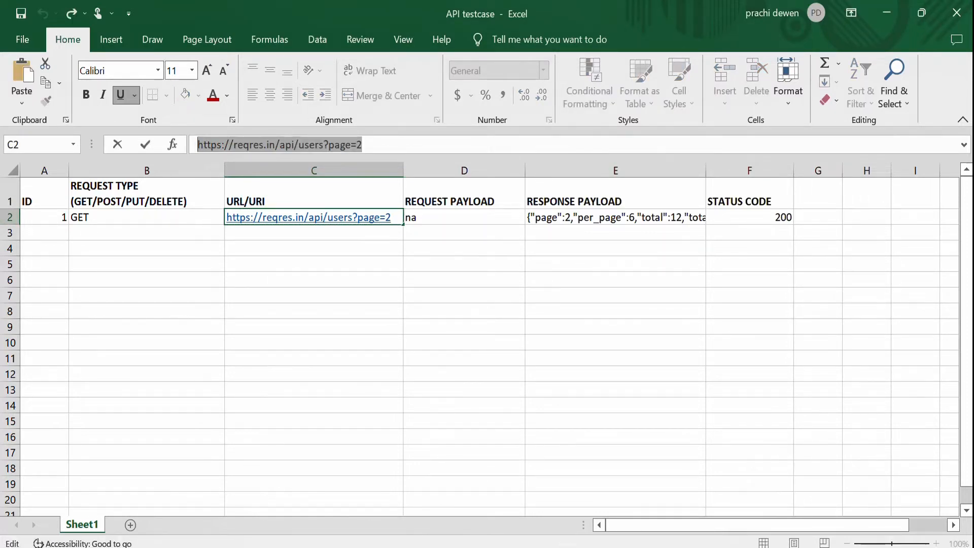
key(alt+Tab)
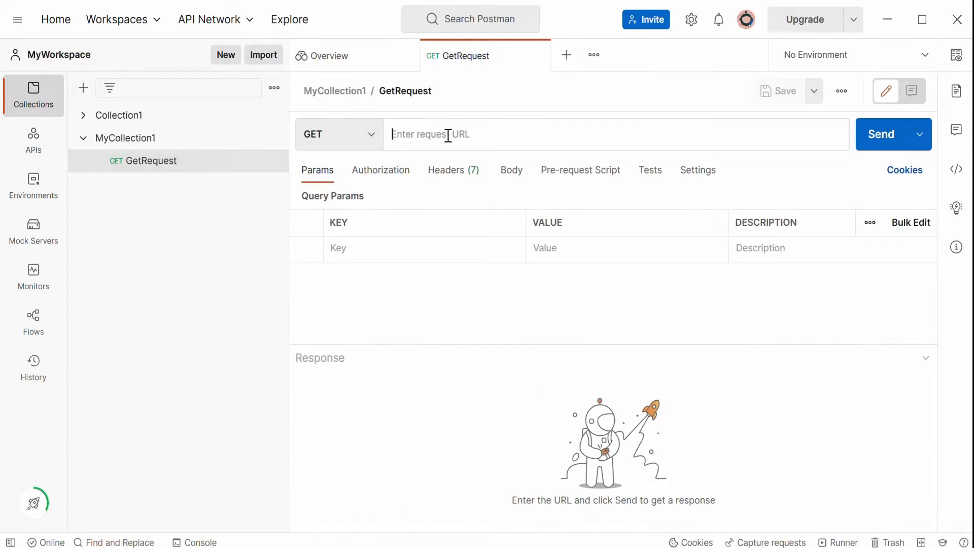
key(ctrl+v)
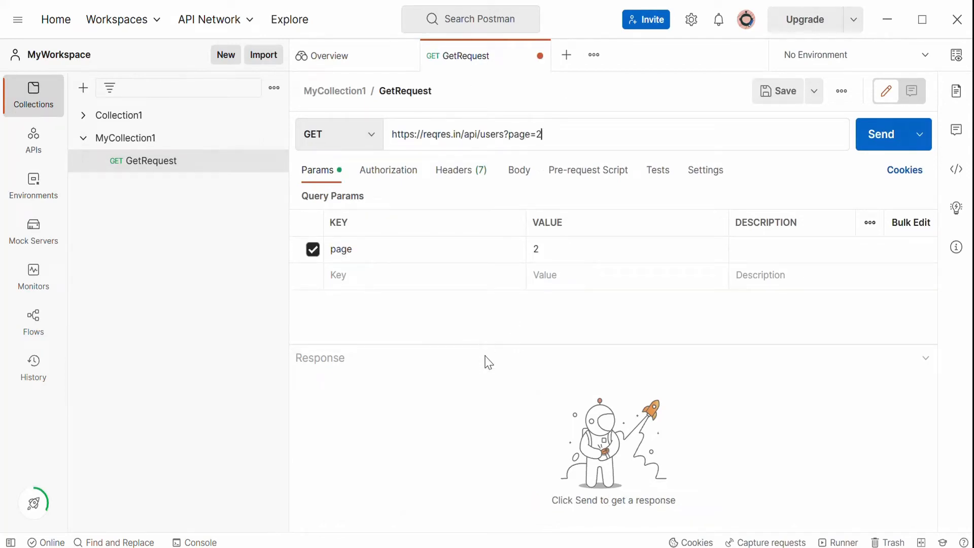
click(488, 362)
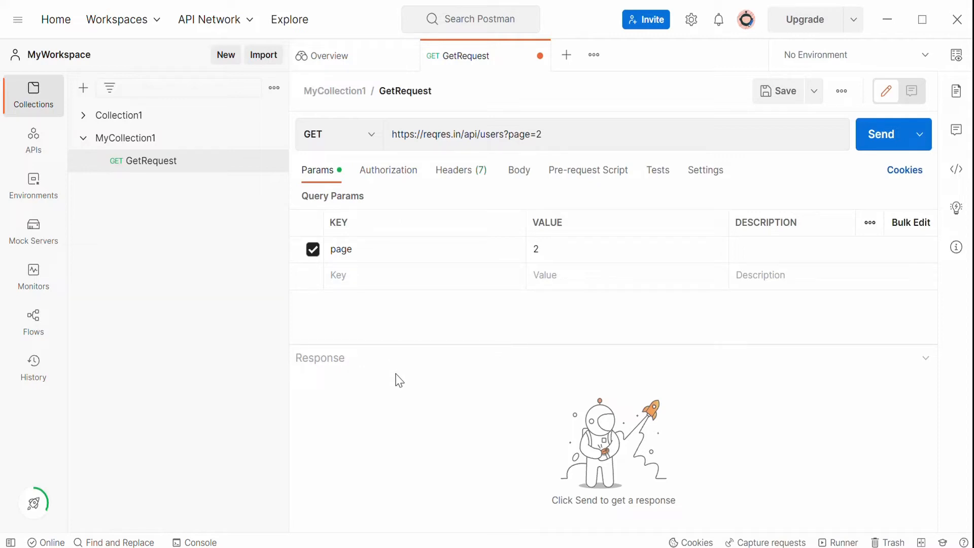
click(880, 135)
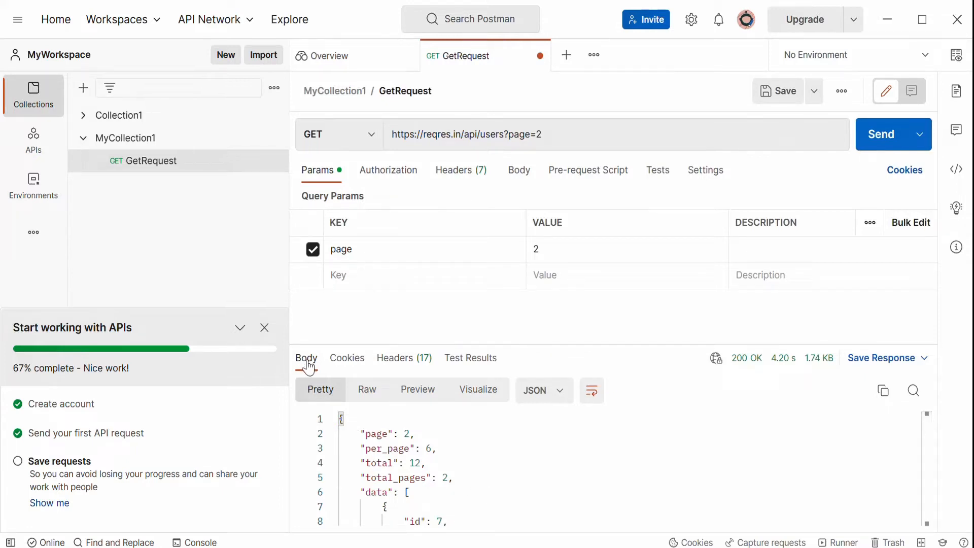
Examine the response body, cookies, headers, test results, status, time and size of the sent request.
drag(340, 420, 342, 519)
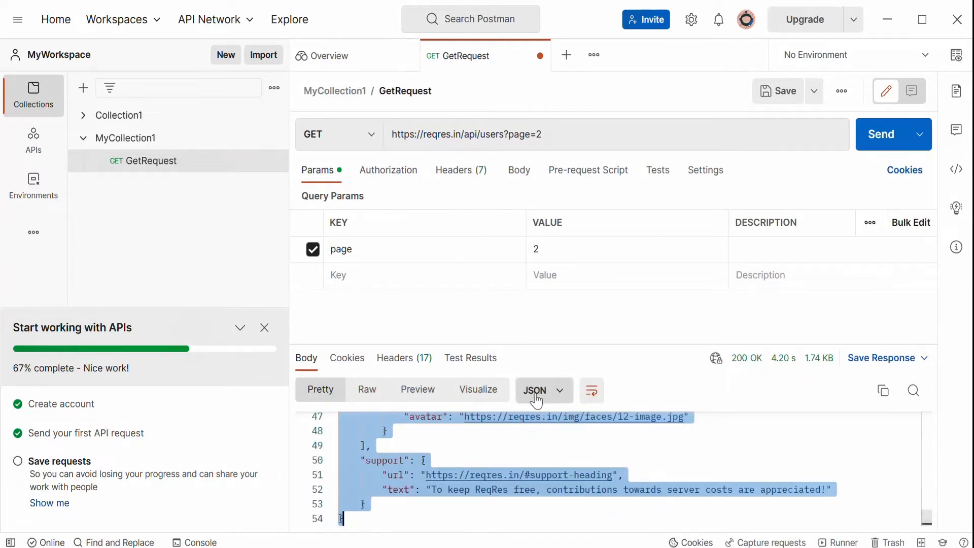
click(539, 445)
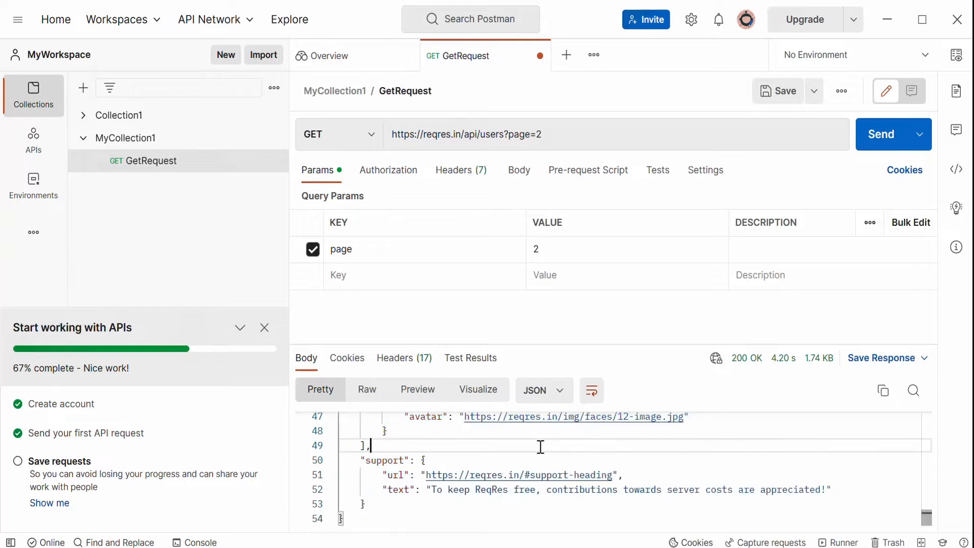
click(560, 401)
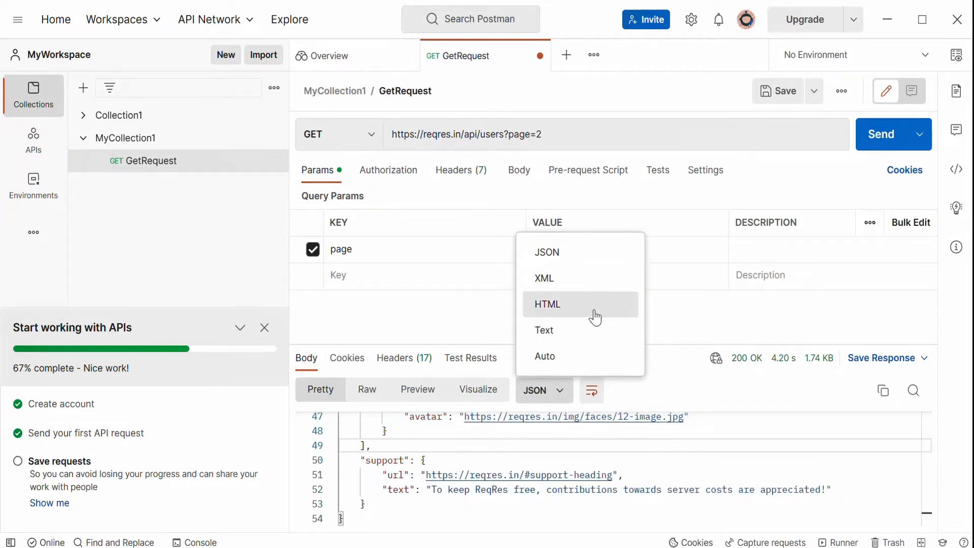
click(783, 417)
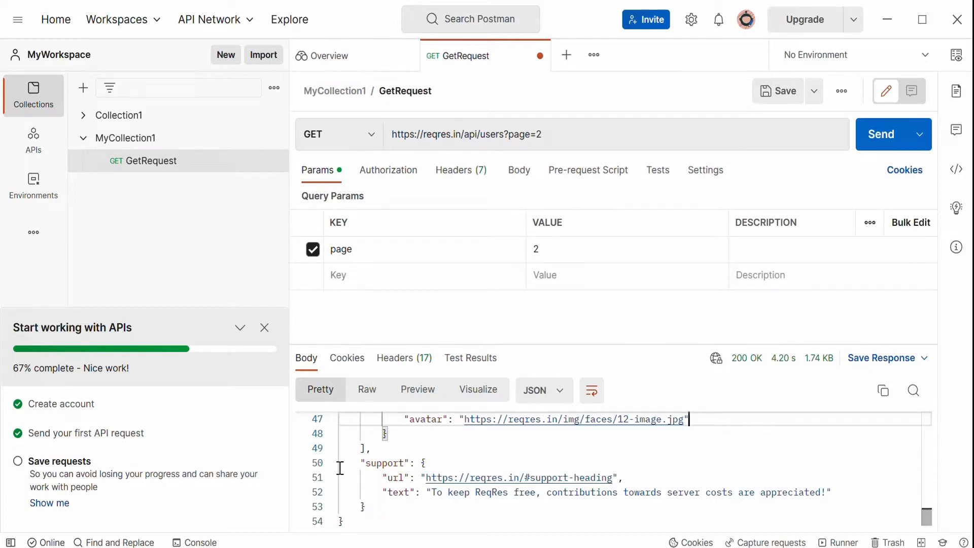
click(346, 360)
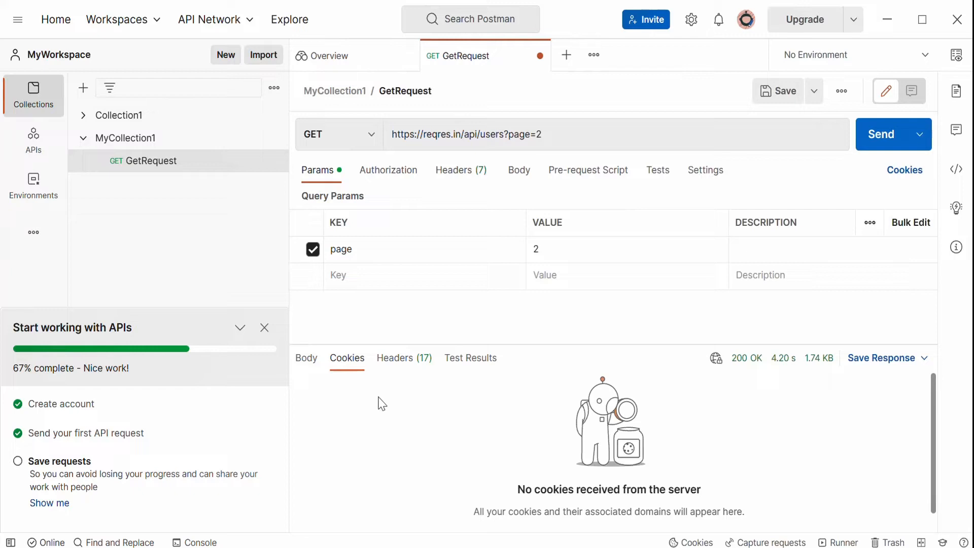
click(402, 365)
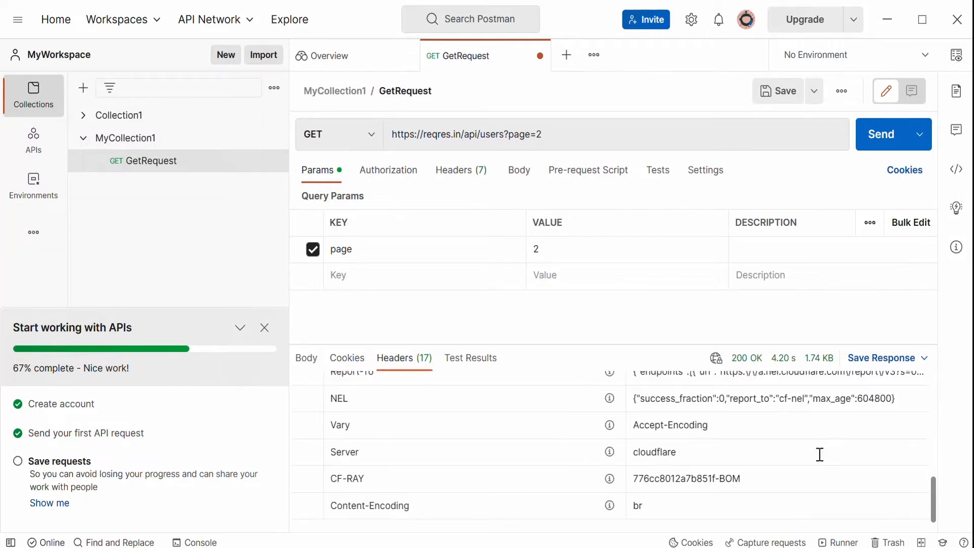
drag(932, 494, 929, 380)
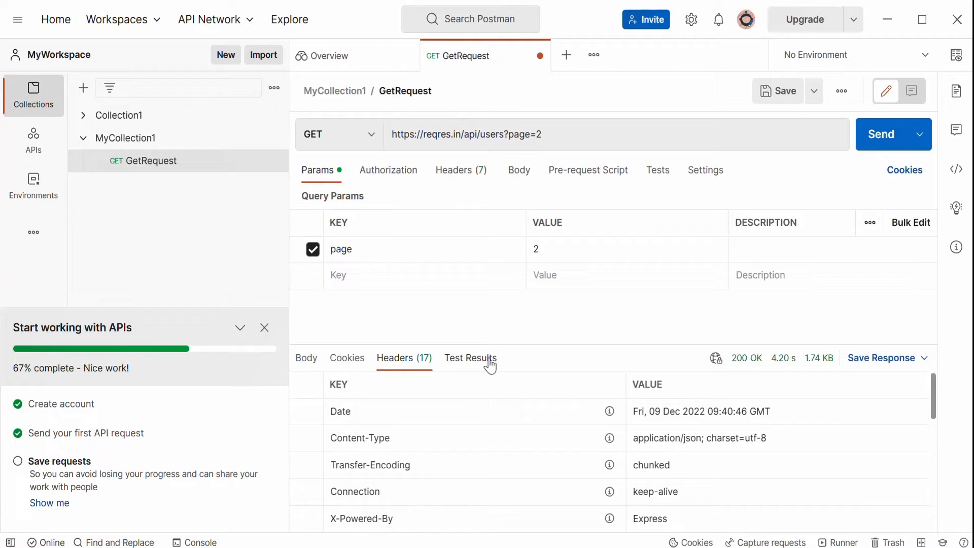
click(471, 369)
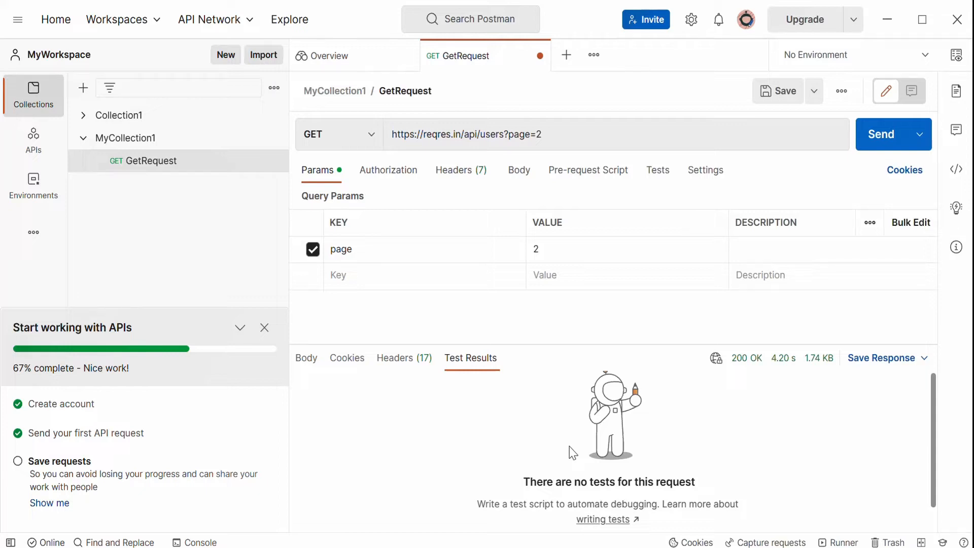
click(303, 360)
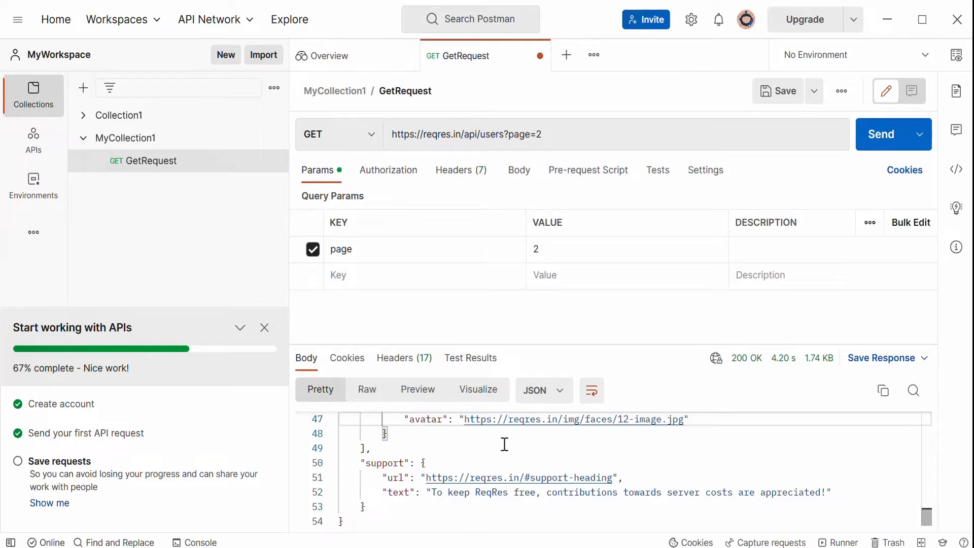
click(476, 361)
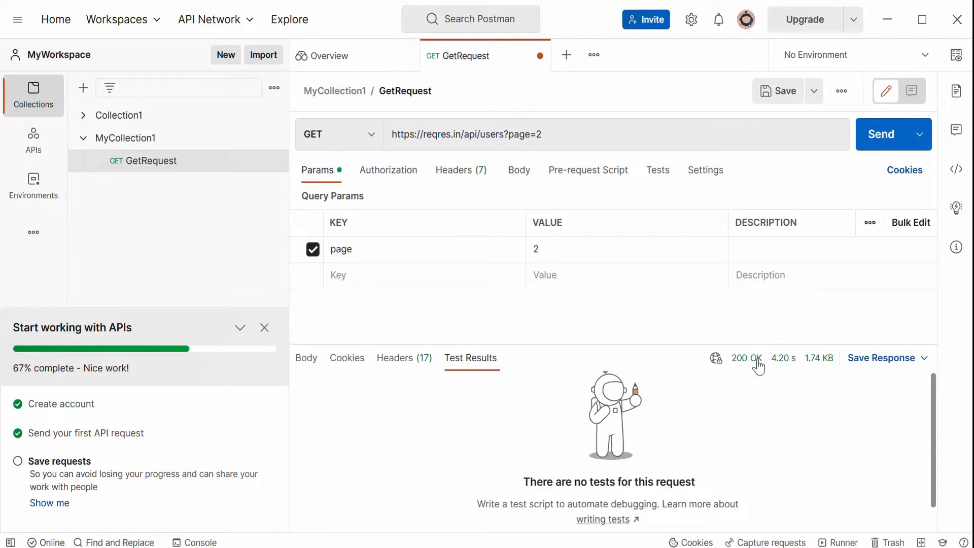
mouse_move(760, 367)
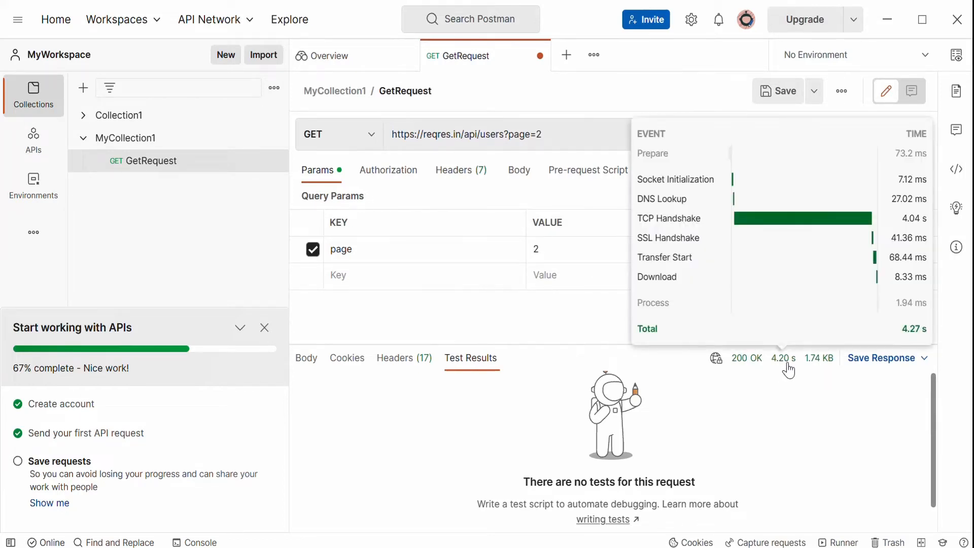
mouse_move(822, 370)
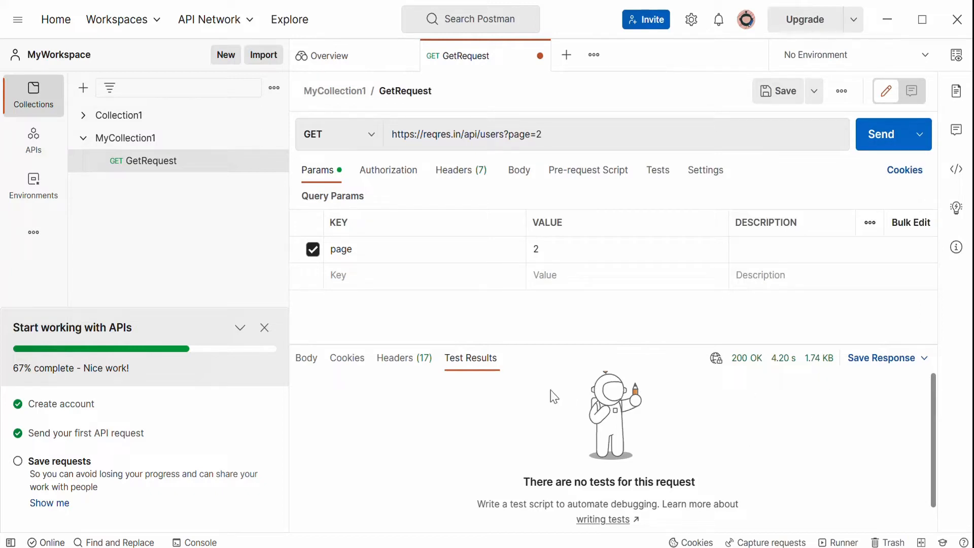
mouse_move(715, 361)
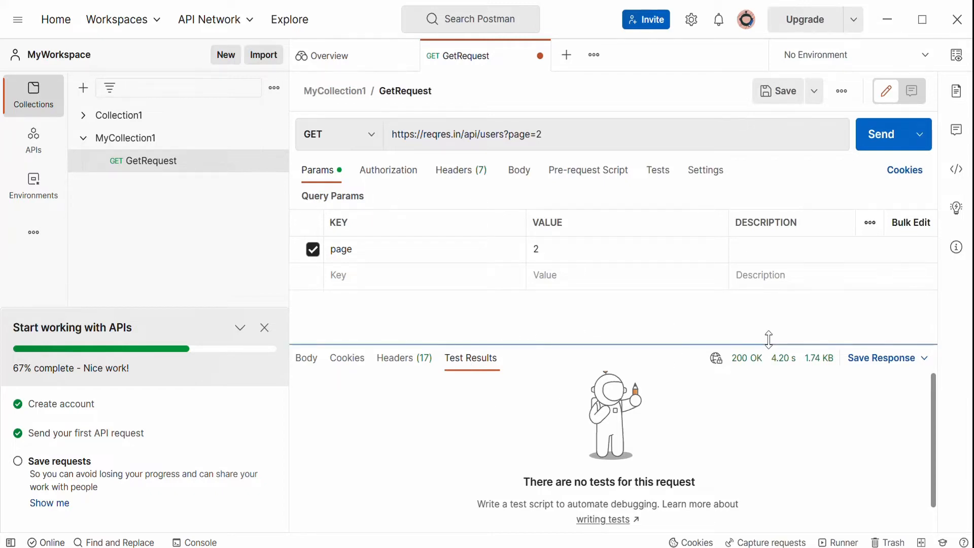
mouse_move(779, 361)
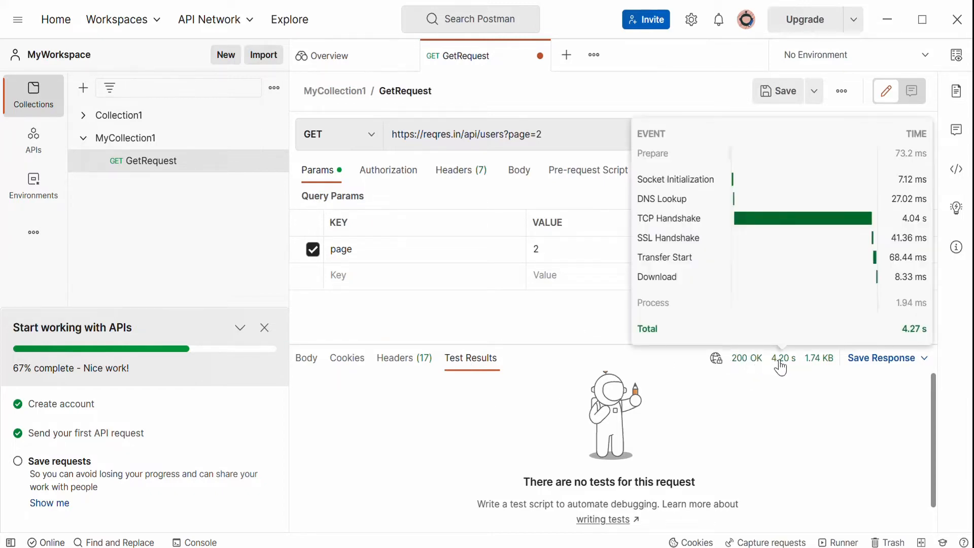
mouse_move(816, 370)
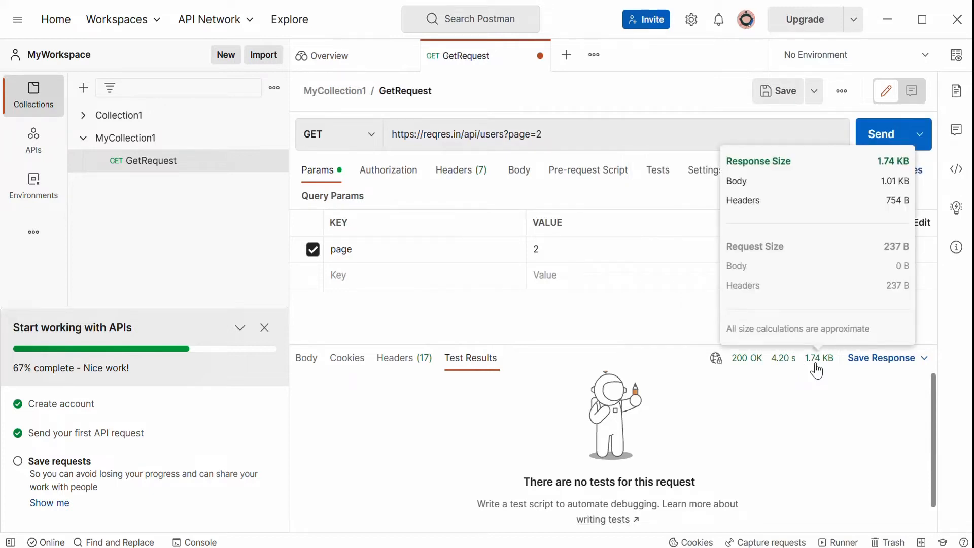
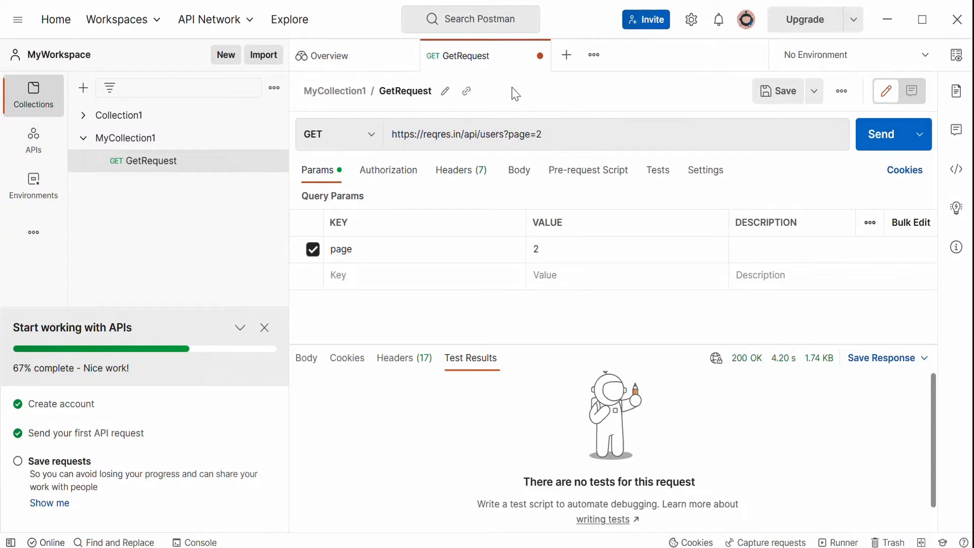
Save the GetRequest request in MyCollection1.
click(781, 98)
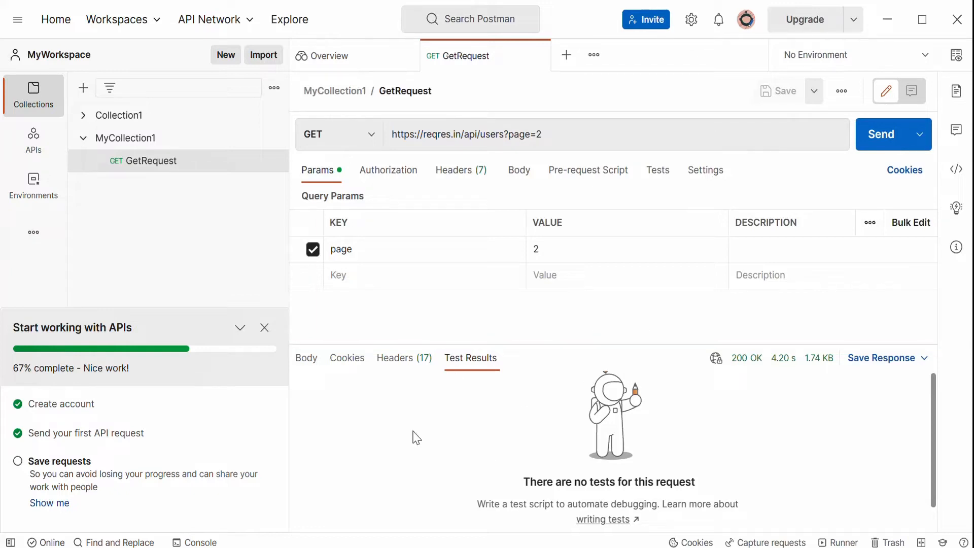
Open the POST Create example on reqres.in to view its request and response.
key(alt+Tab)
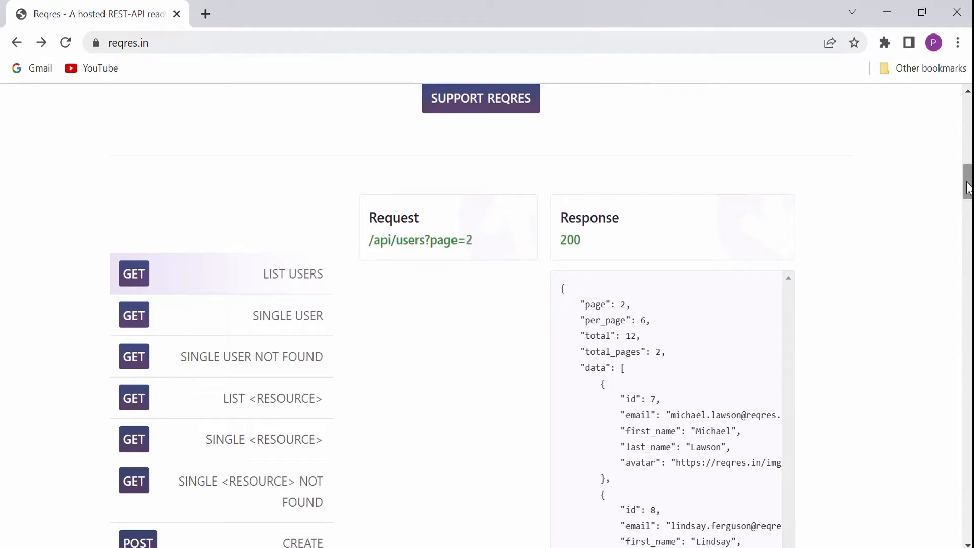
scroll(962, 175, down, 3)
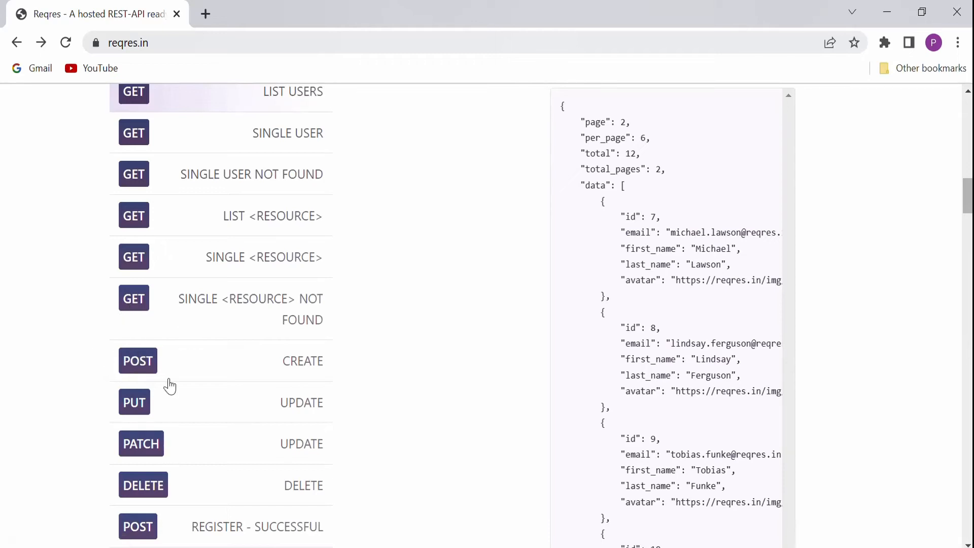
click(144, 373)
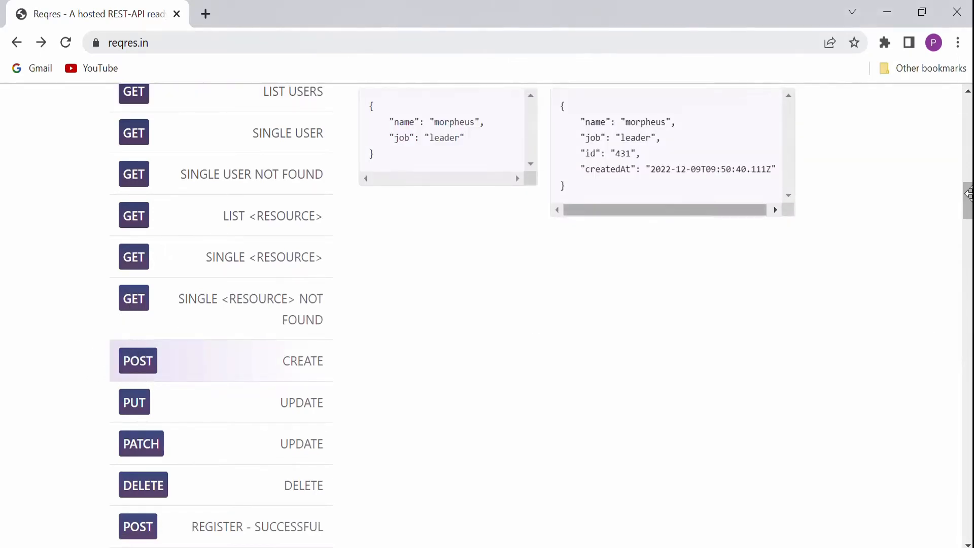
scroll(967, 207, up, 1)
mouse_move(967, 202)
mouse_down()
mouse_move(968, 191)
mouse_move(972, 204)
mouse_up()
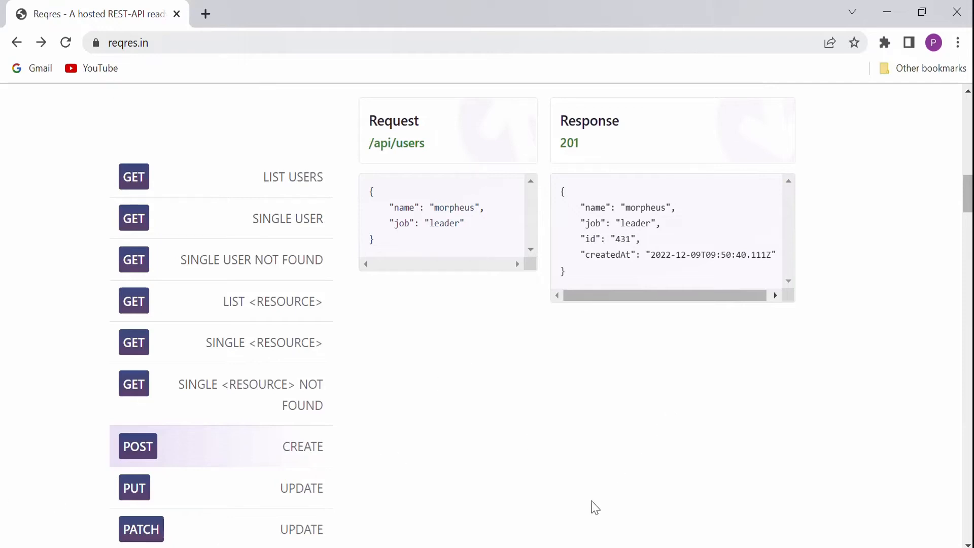
Enter ID 2 and request type POST in row 3 of the Excel sheet.
key(alt+Tab)
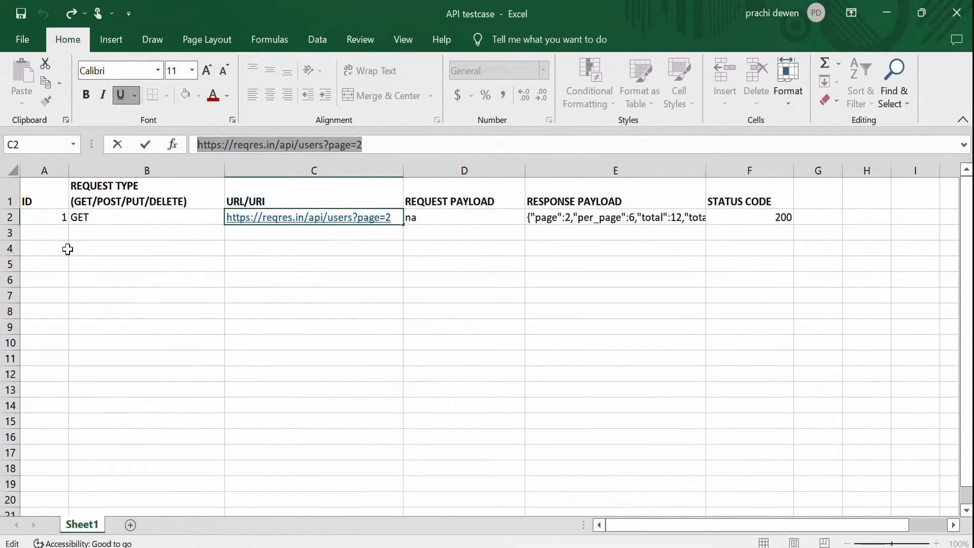
click(60, 237)
text(2)
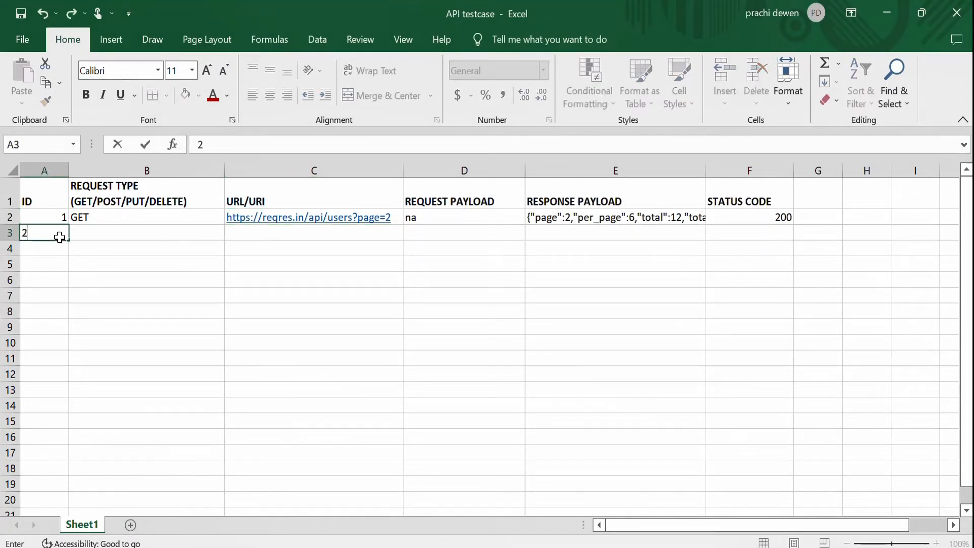
click(138, 234)
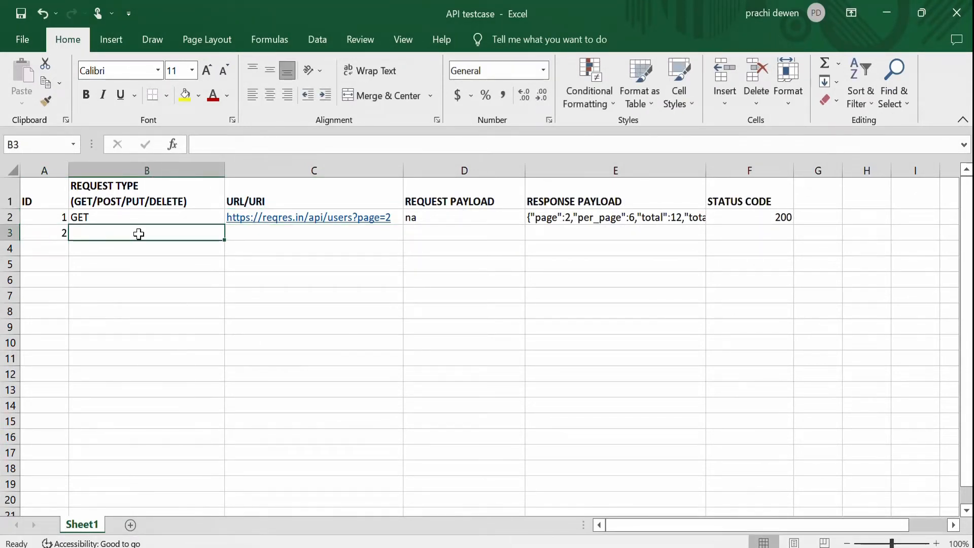
text(POST)
key(Tab)
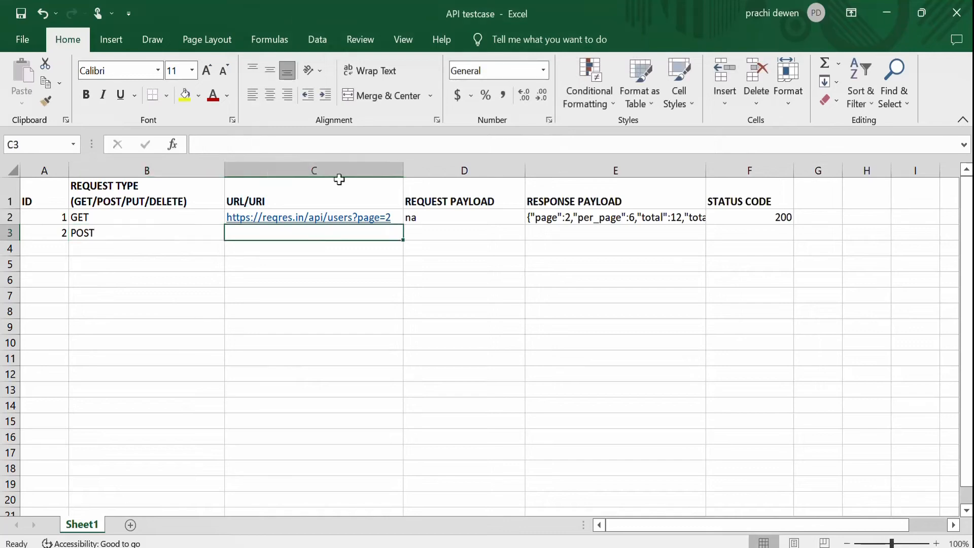
click(389, 547)
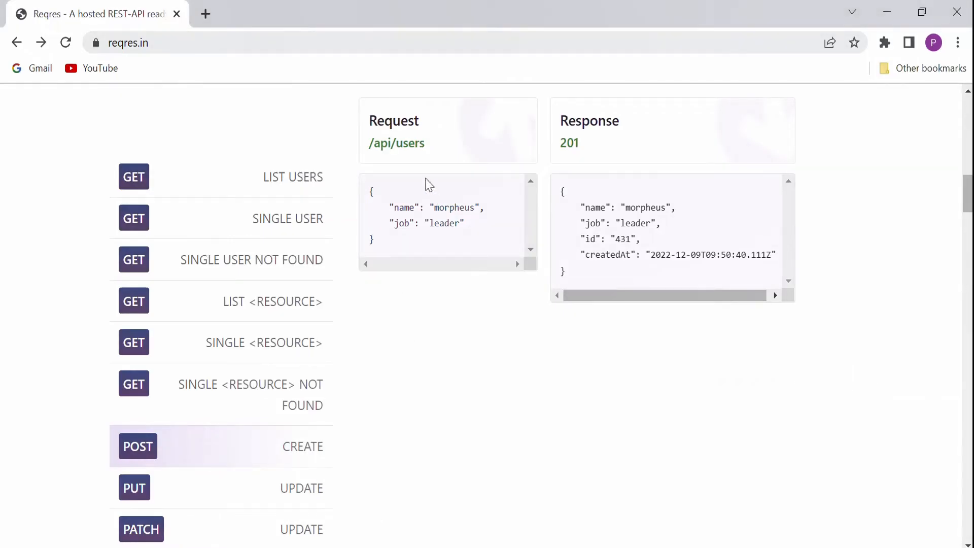
click(411, 147)
click(230, 43)
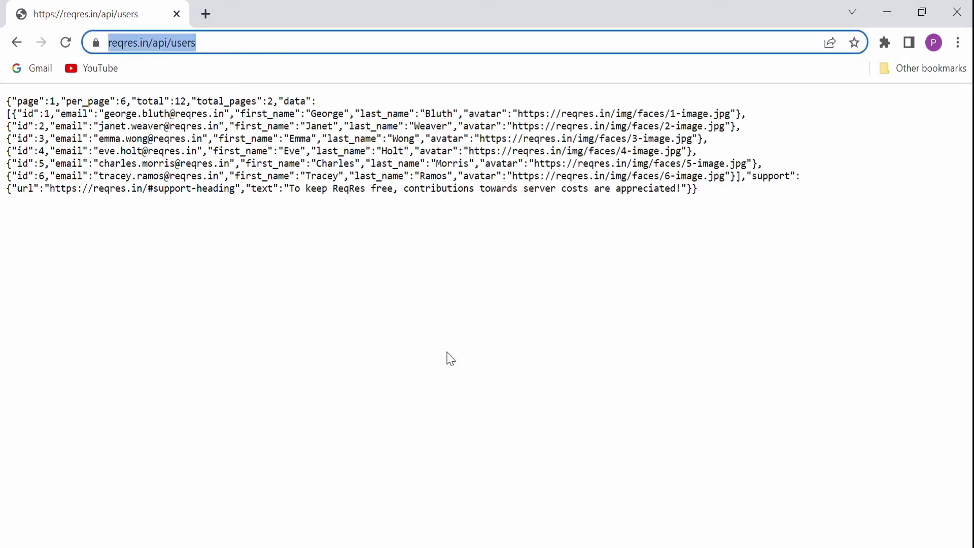
click(250, 45)
key(ctrl+a)
key(ctrl+c)
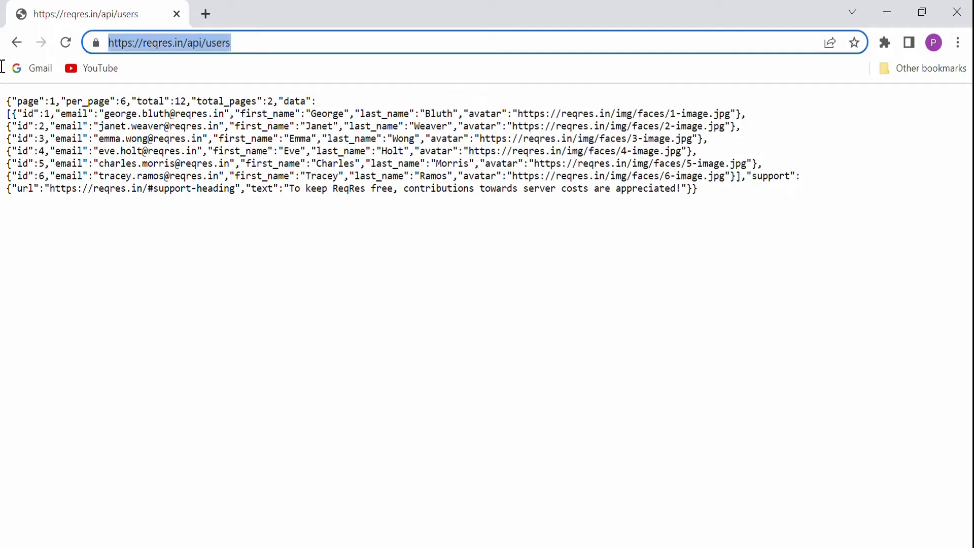
click(482, 424)
key(alt+Tab)
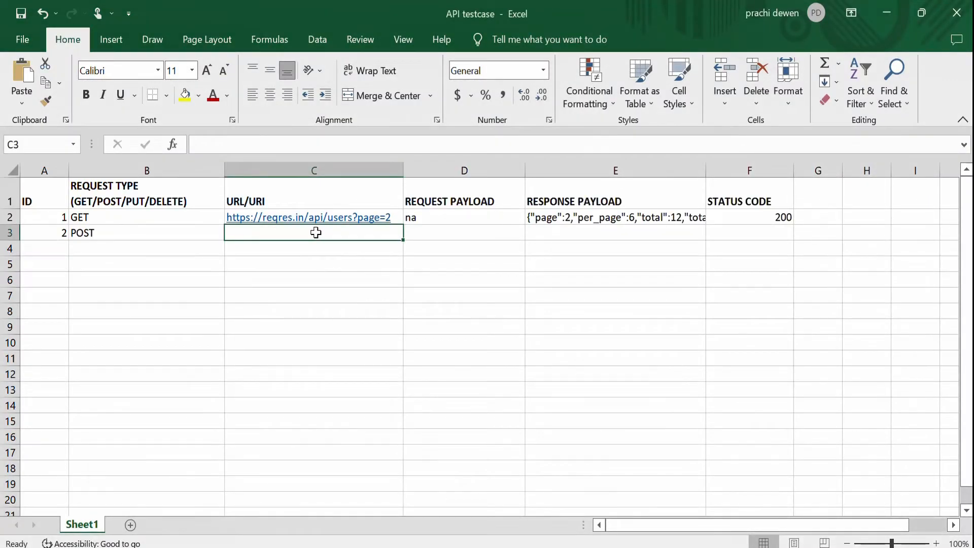
key(ctrl+v)
click(370, 276)
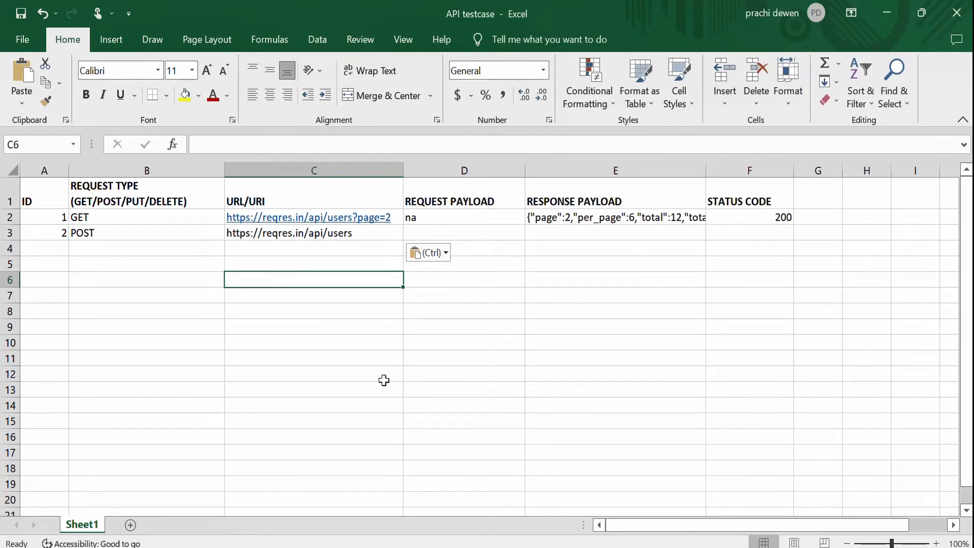
Return to the reqres.in Create example and copy its request payload.
click(10, 235)
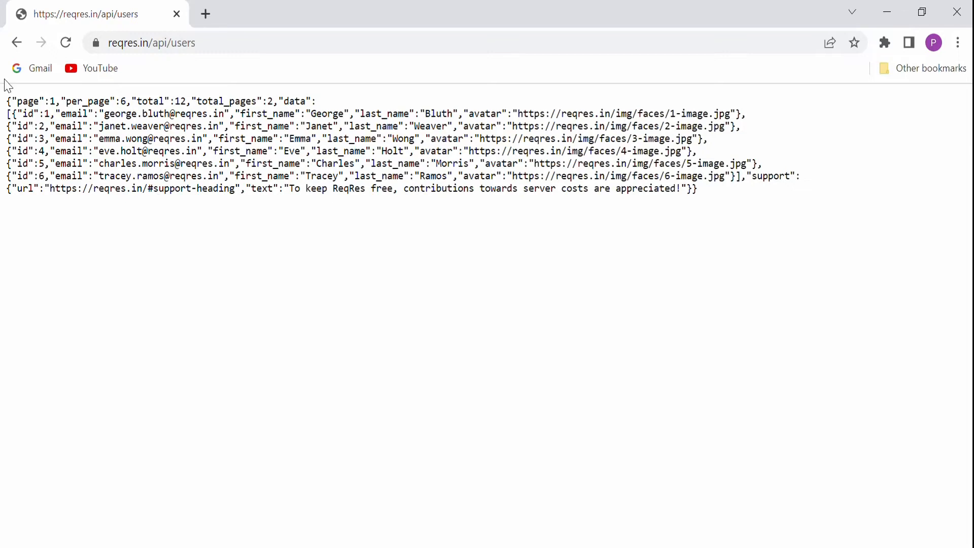
click(16, 42)
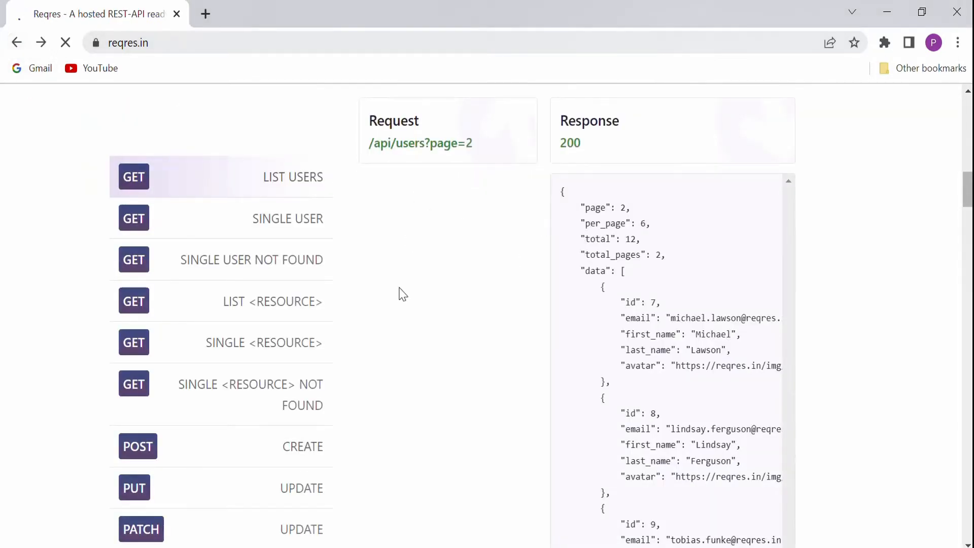
click(140, 458)
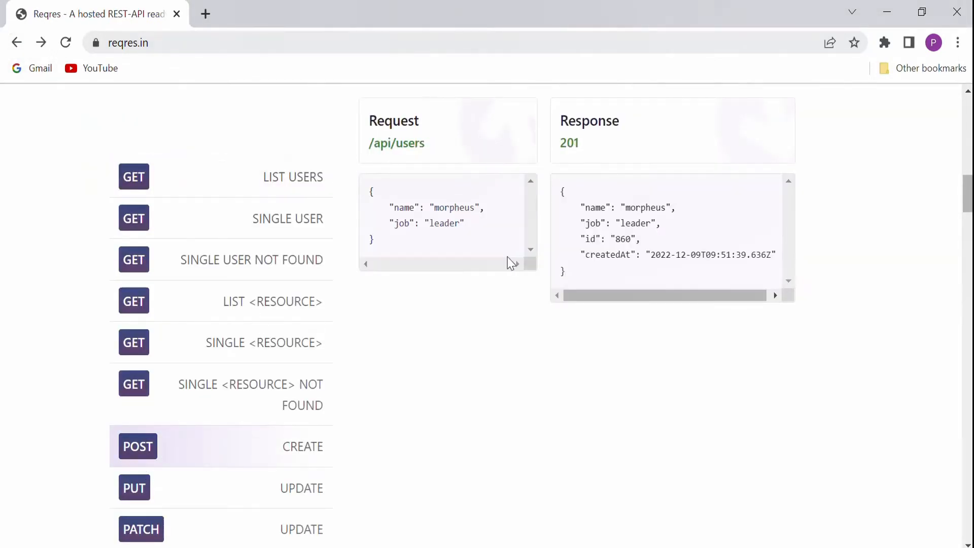
drag(386, 246, 365, 186)
right_click(439, 213)
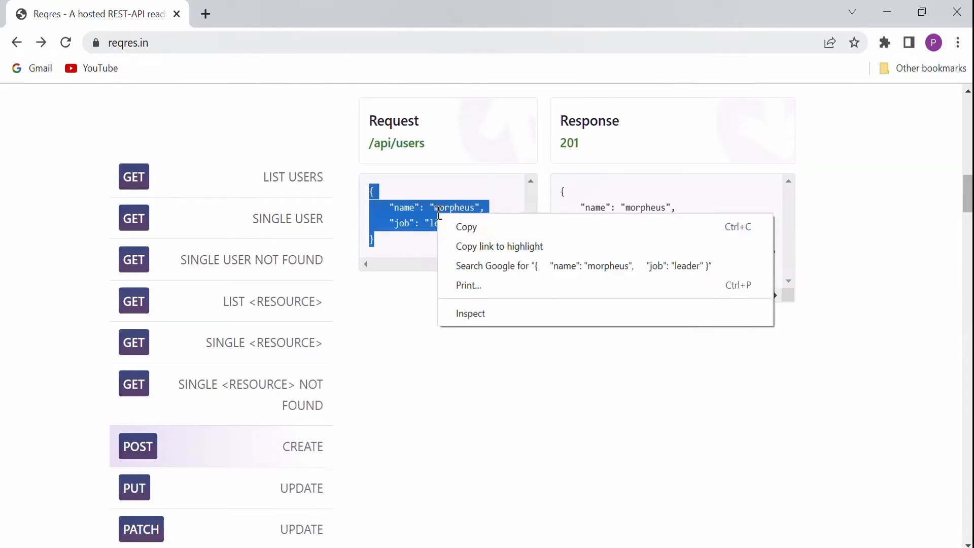
click(463, 224)
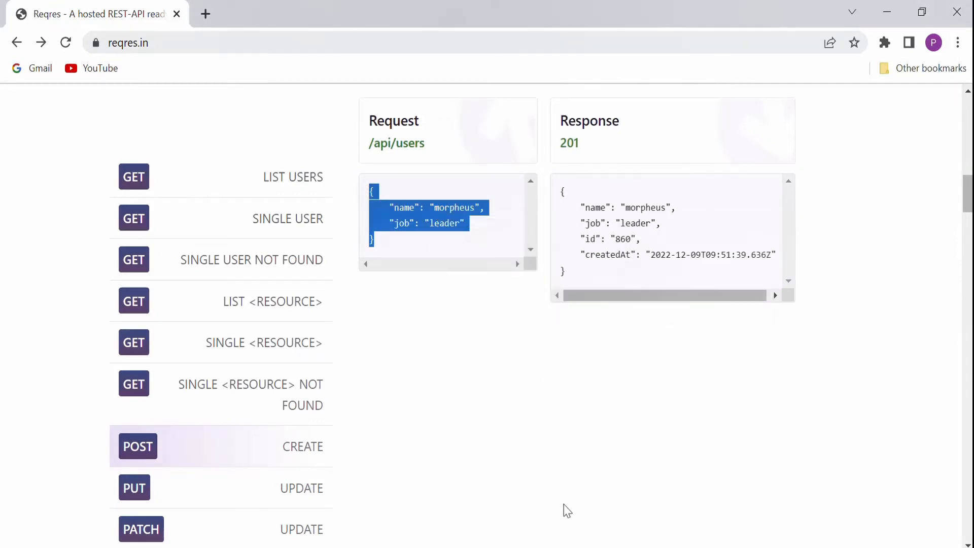
Paste the name and job request payload into cell D3 as cell text.
click(567, 547)
click(426, 235)
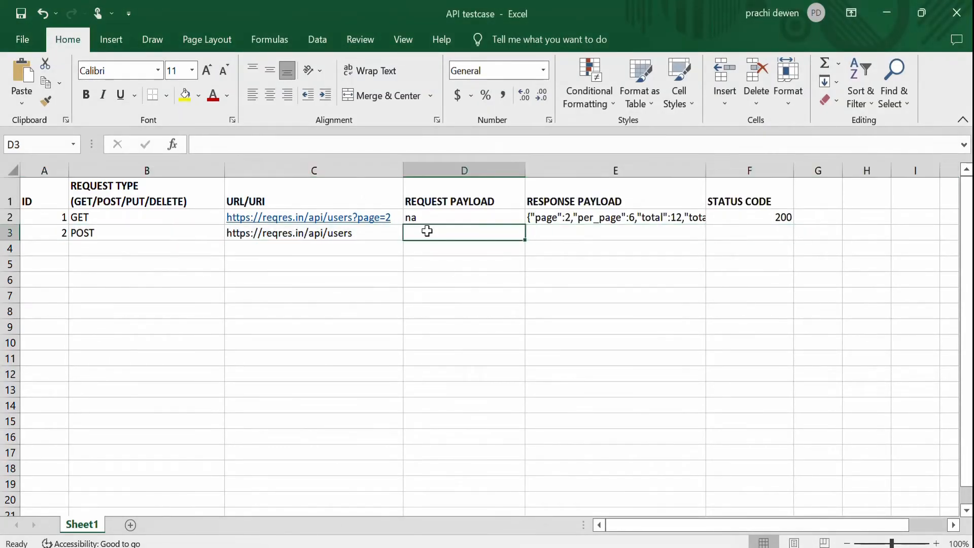
key(ctrl+v)
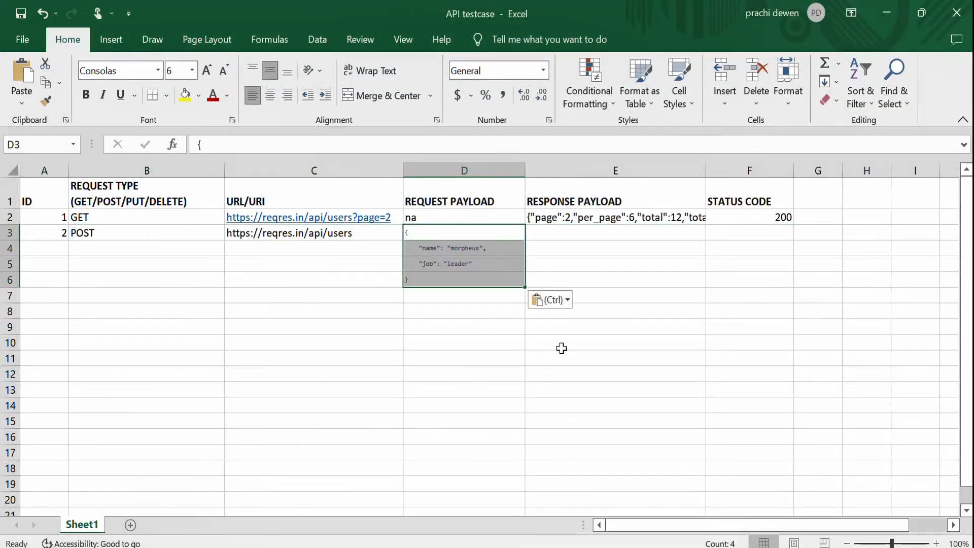
click(514, 360)
key(ctrl+z)
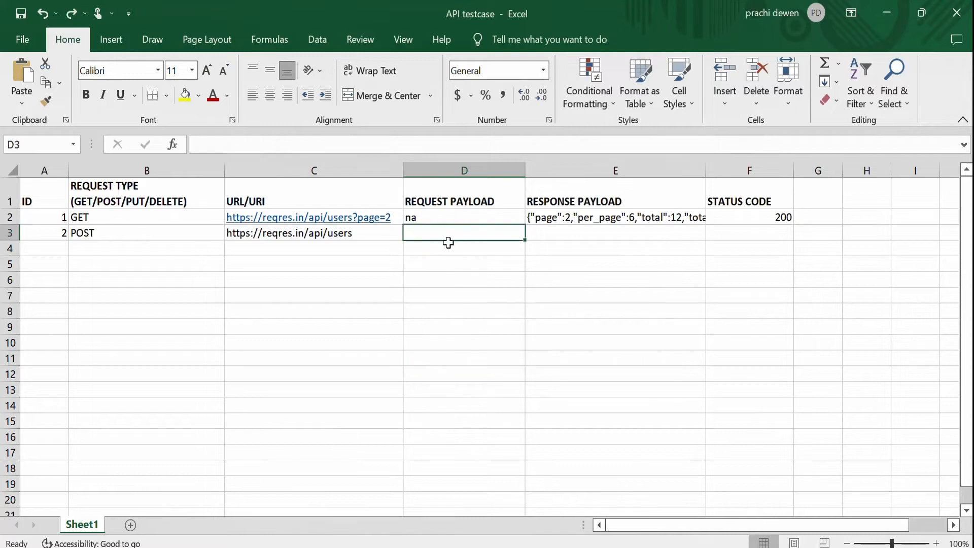
double_click(442, 233)
key(ctrl+v)
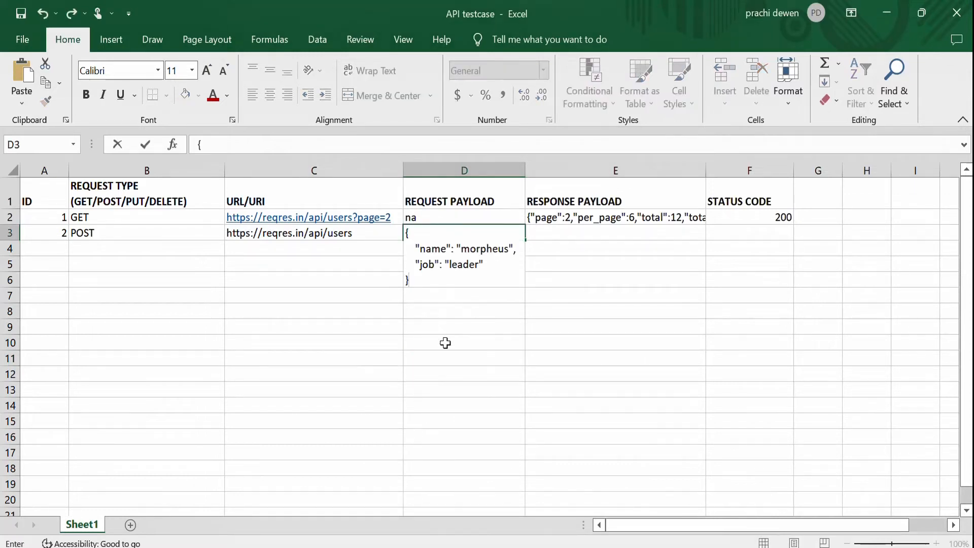
drag(443, 355, 443, 359)
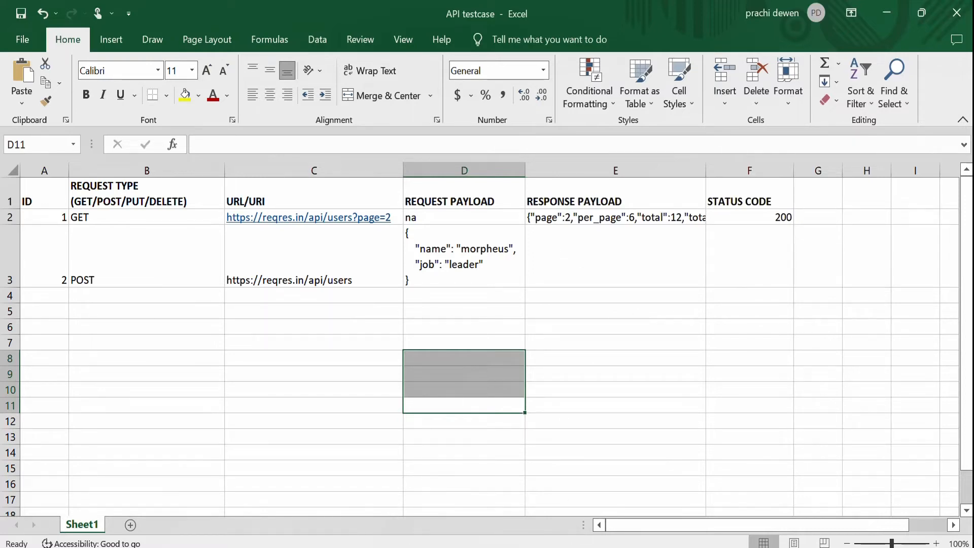
Copy the Create example's response payload and paste it into cell E3.
key(alt+Tab)
click(608, 230)
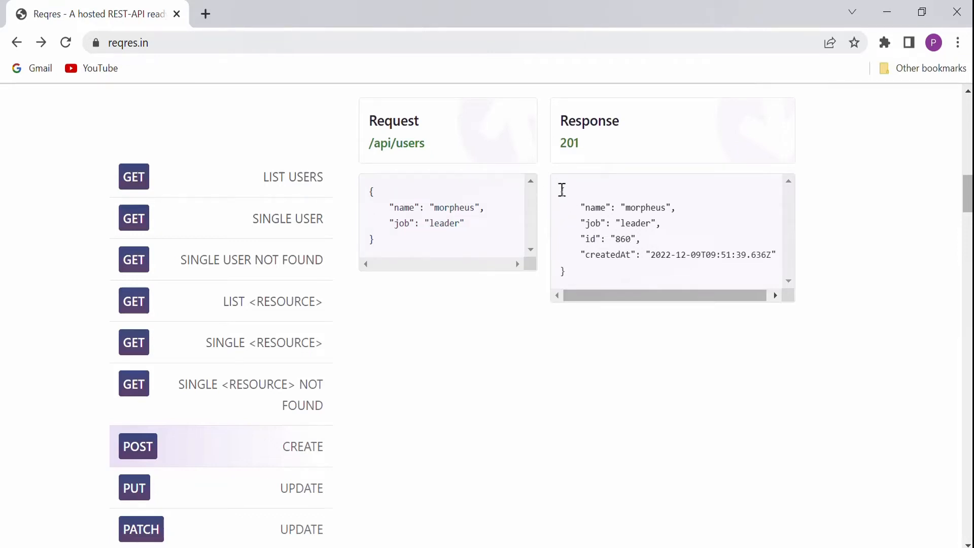
drag(562, 189, 609, 293)
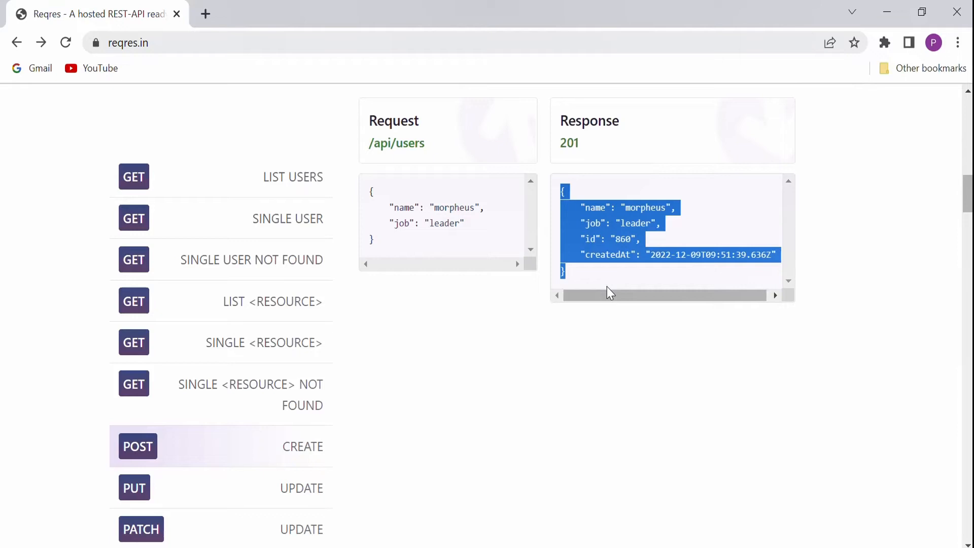
drag(588, 143, 564, 154)
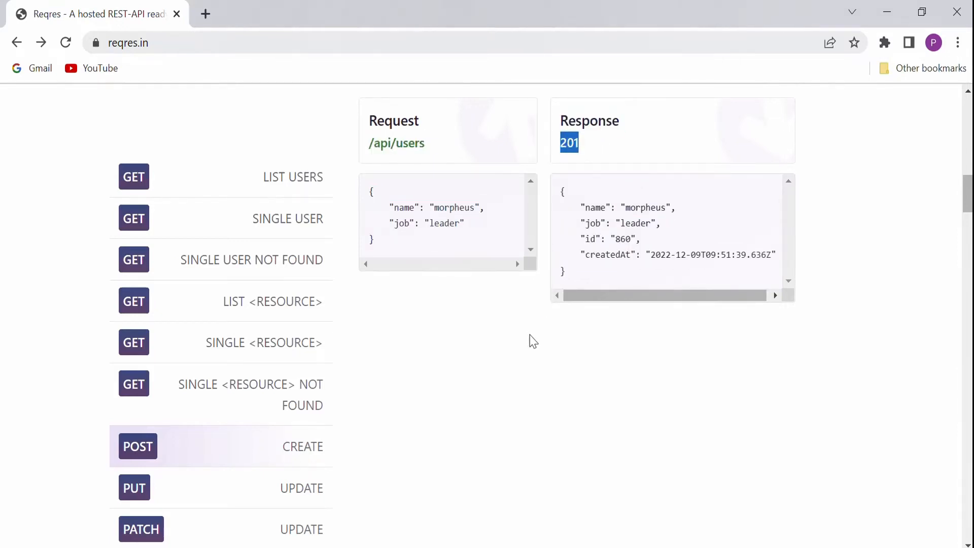
key(alt+Tab)
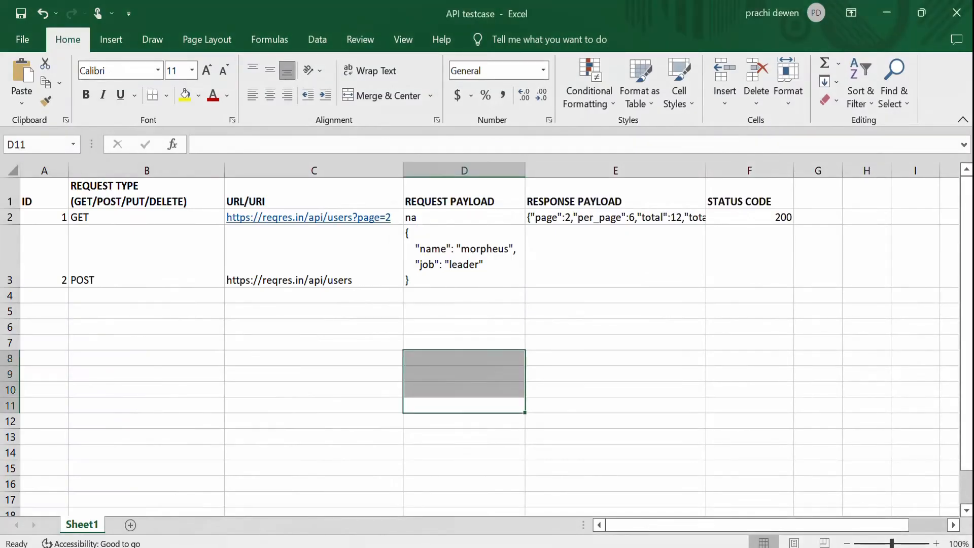
double_click(616, 254)
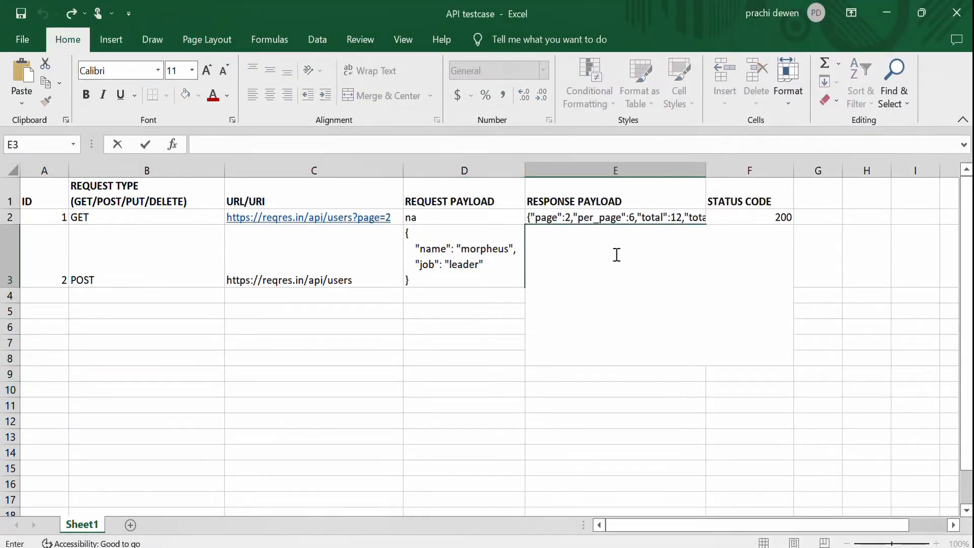
key(ctrl+v)
click(602, 450)
Enter status code 201 in cell F3.
click(735, 261)
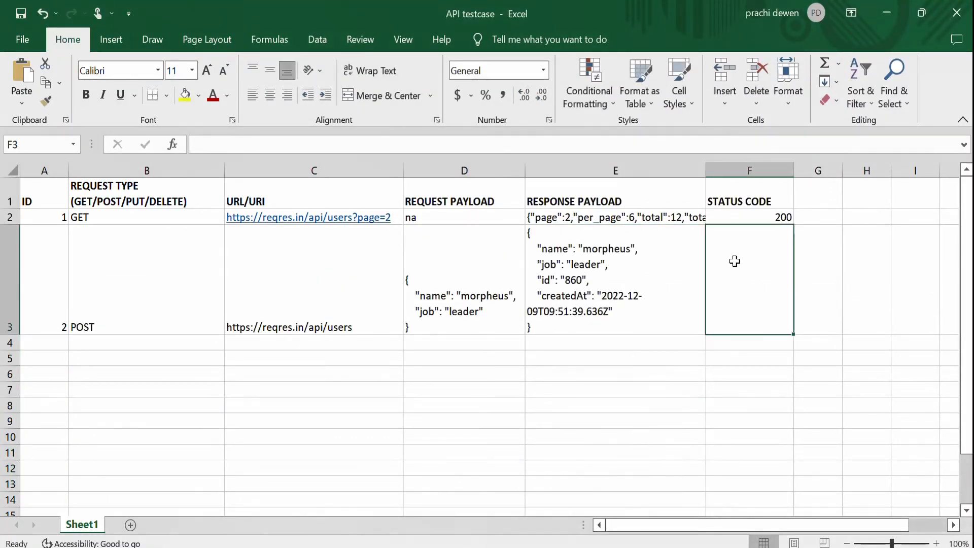
text(201)
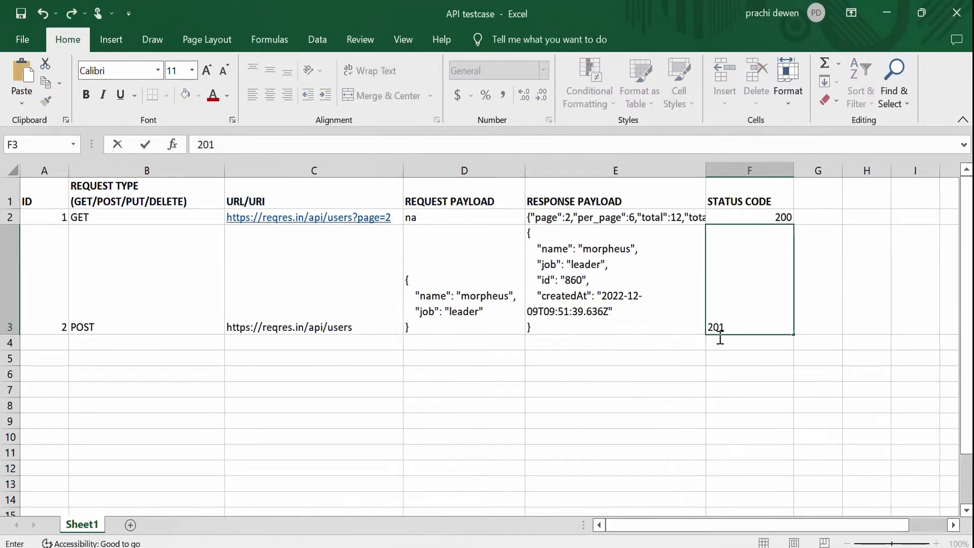
click(715, 376)
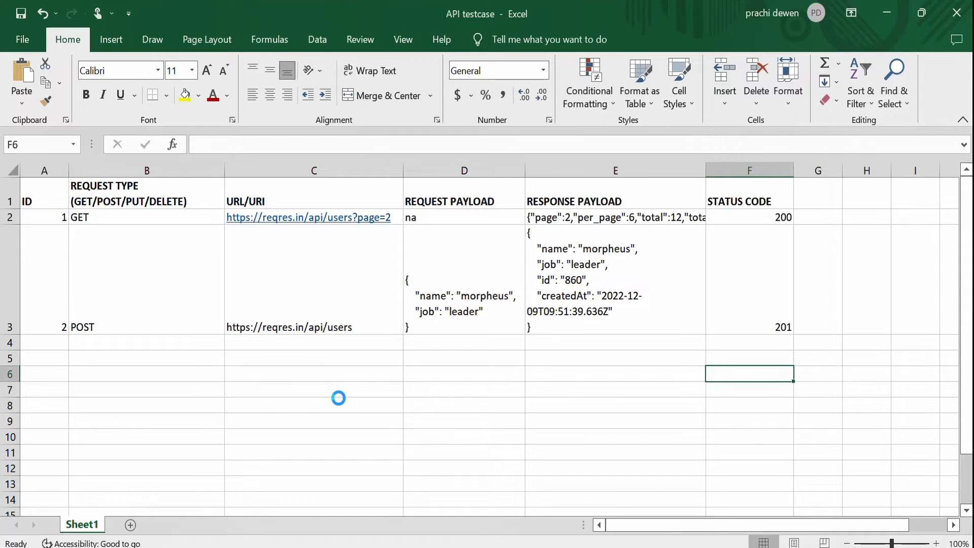
click(10, 266)
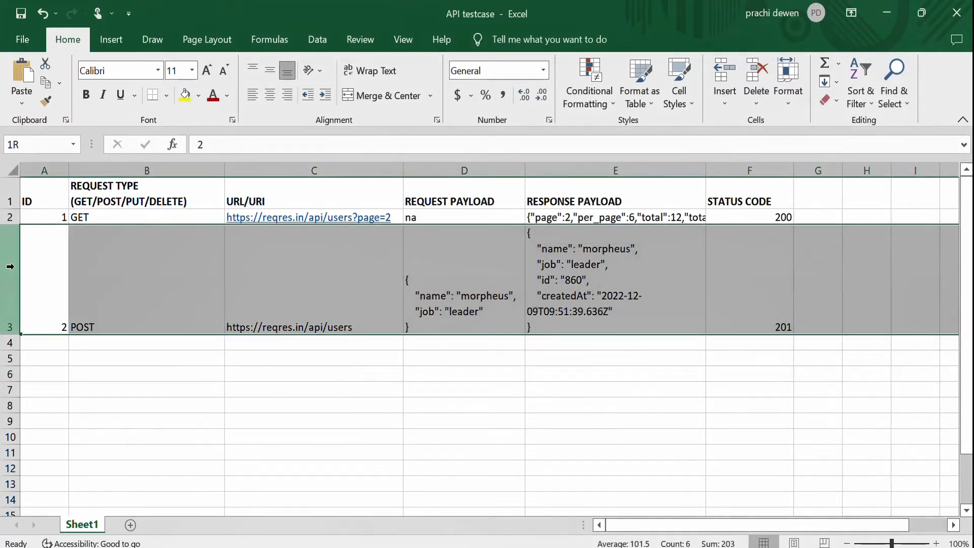
click(288, 418)
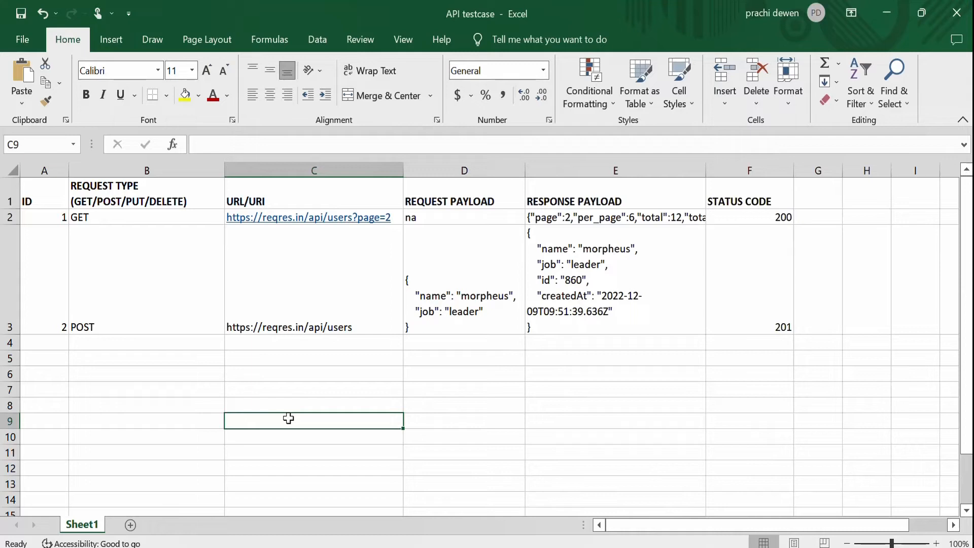
click(387, 373)
click(316, 308)
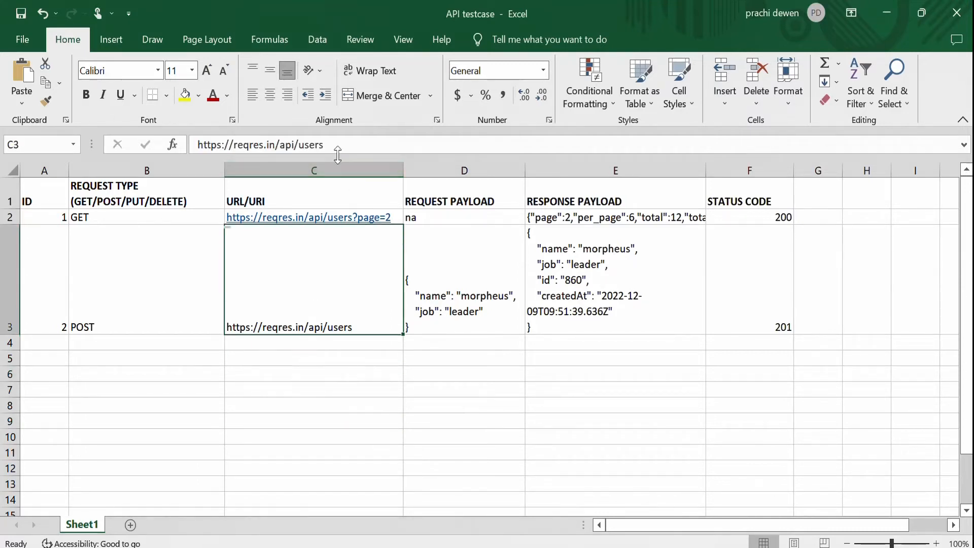
drag(337, 146, 63, 163)
key(ctrl+c)
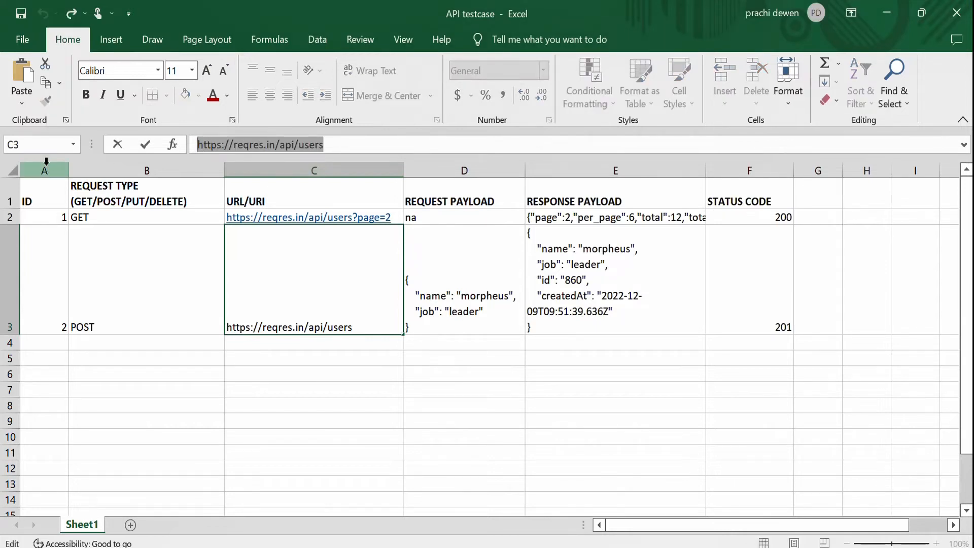
click(370, 464)
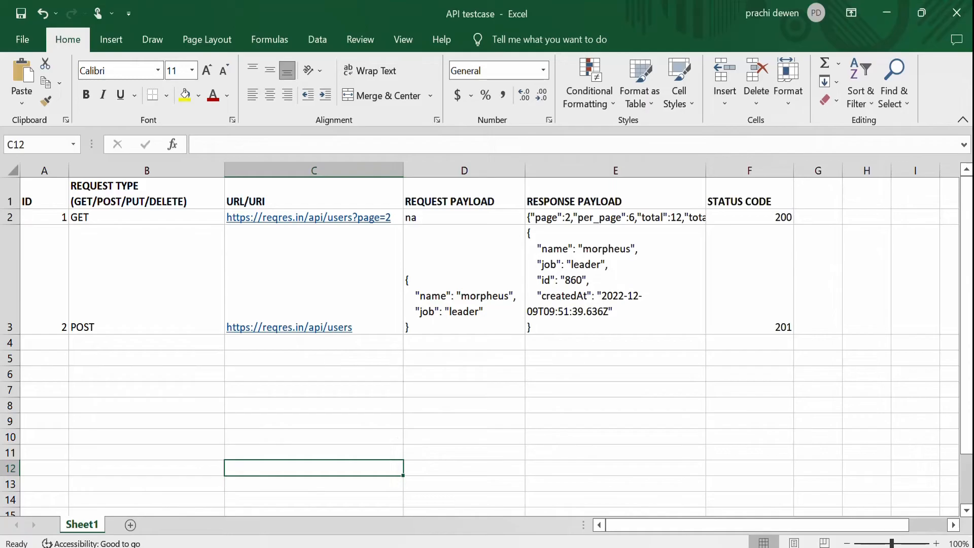
key(alt+Tab)
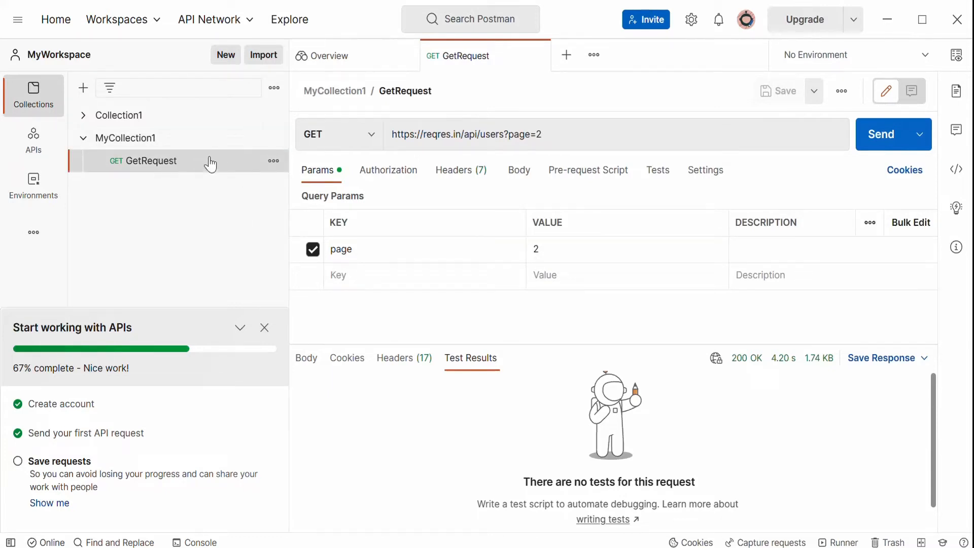
click(154, 144)
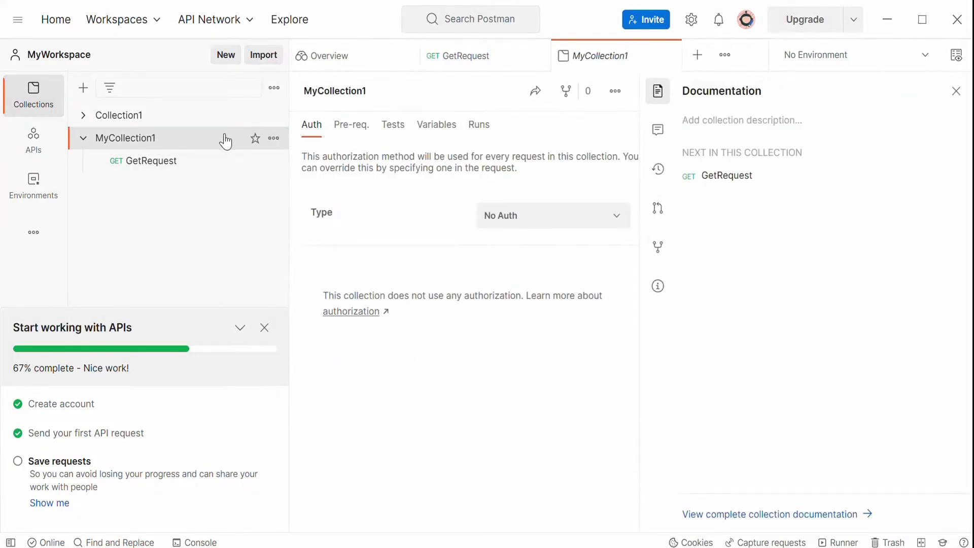
click(274, 138)
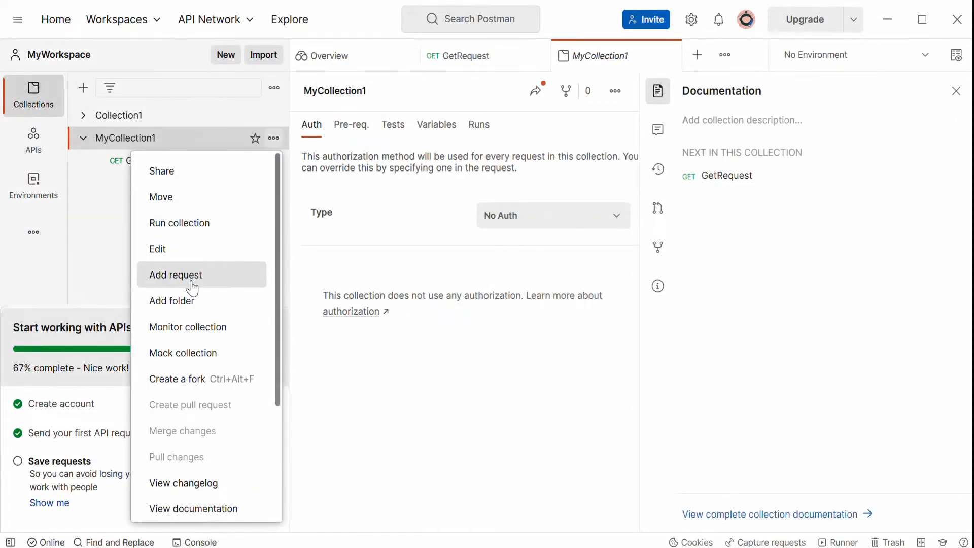
click(95, 223)
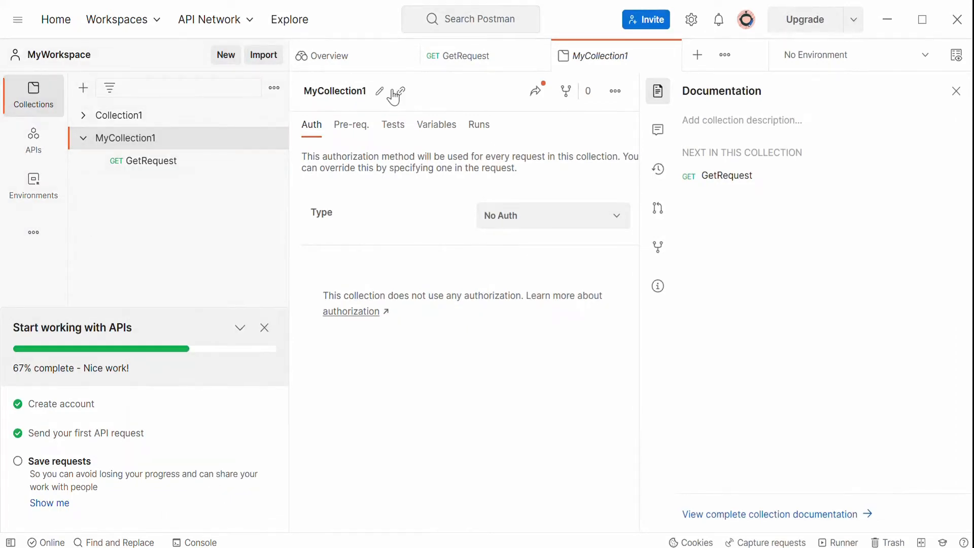
click(149, 164)
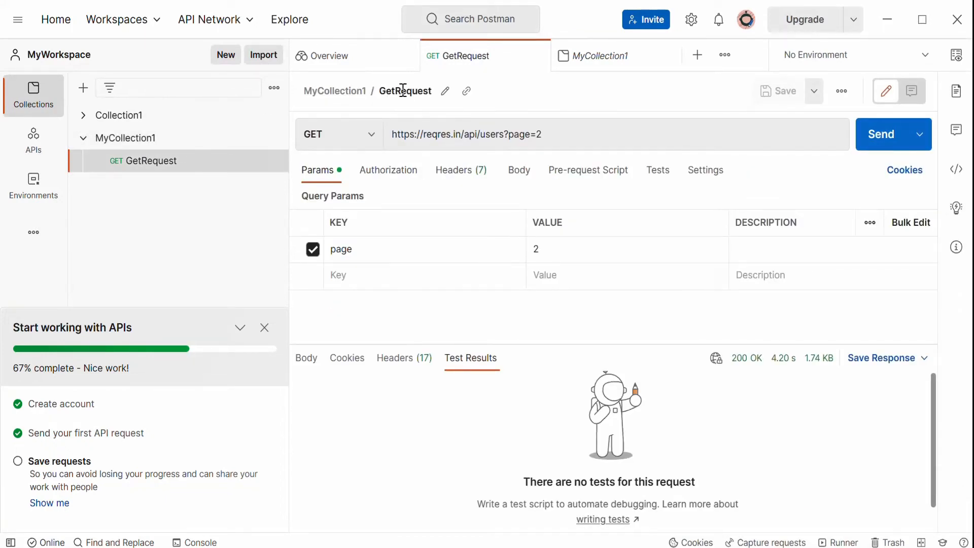
click(697, 55)
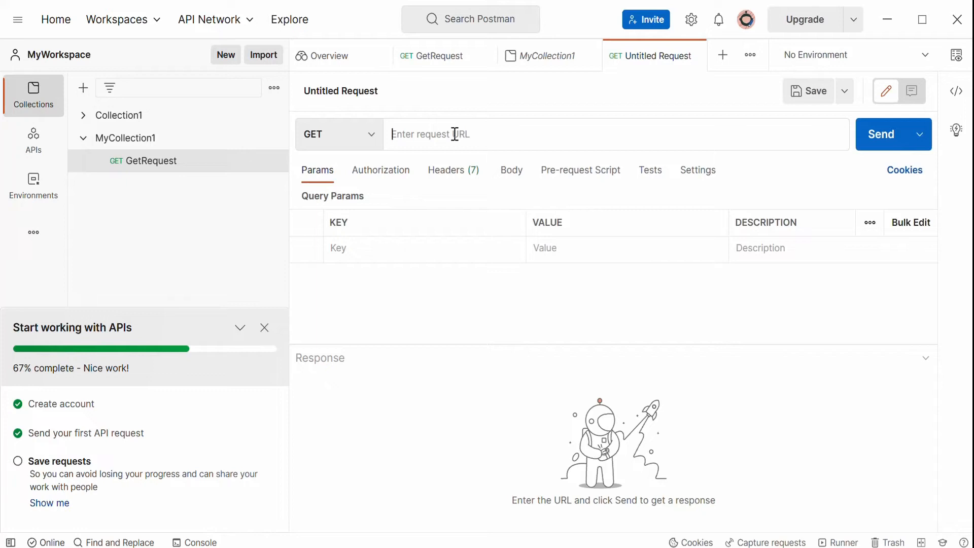
click(372, 144)
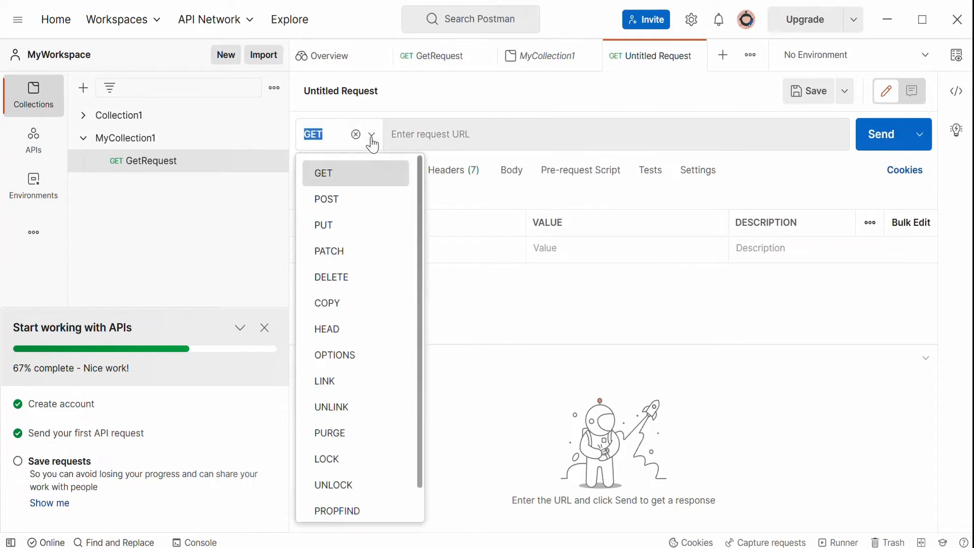
click(332, 205)
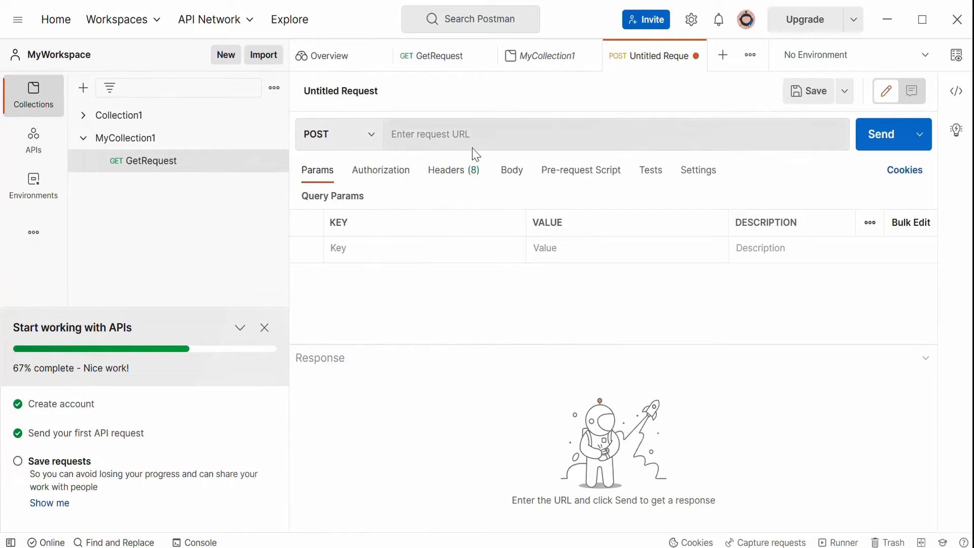
click(460, 135)
key(ctrl+v)
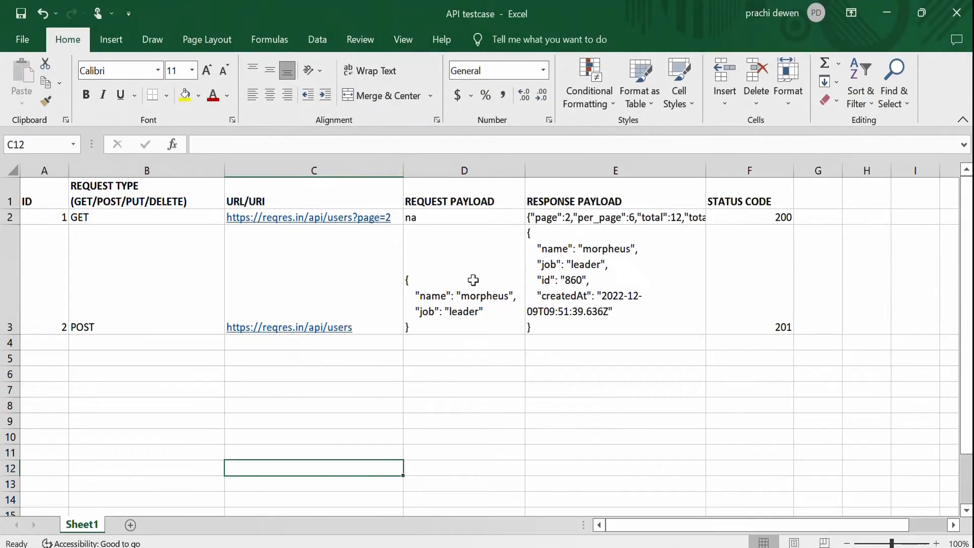
Copy the name and job request payload from cell D3 and switch back to Postman.
click(444, 276)
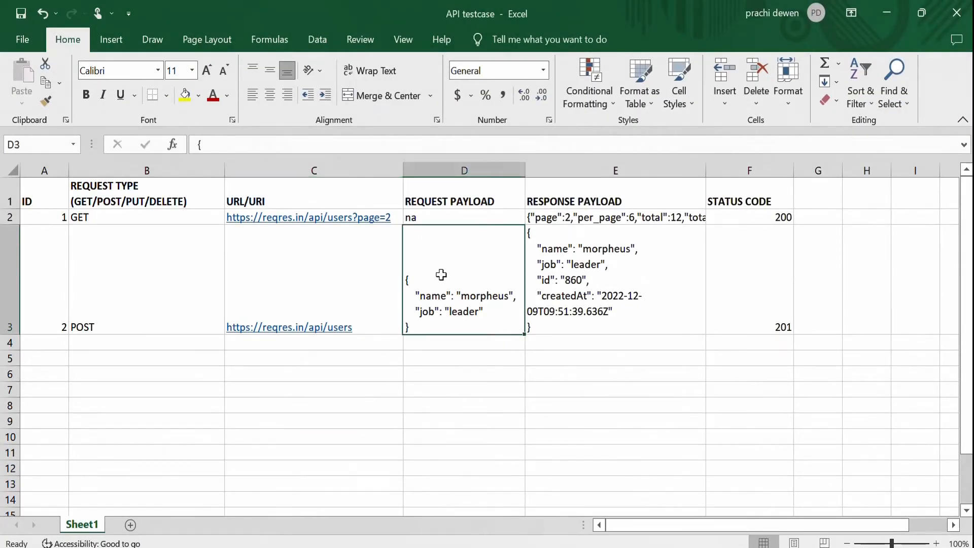
double_click(426, 327)
drag(427, 328, 396, 217)
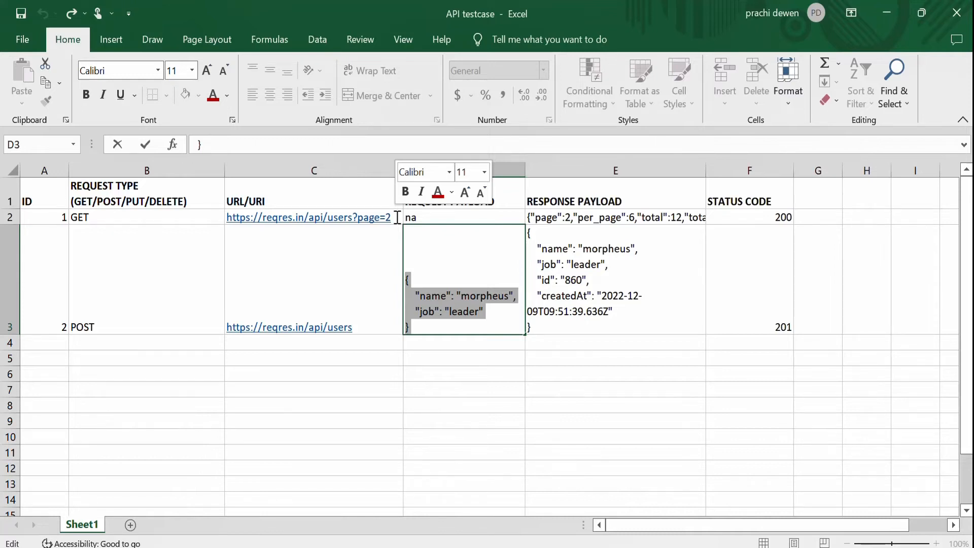
key(ctrl+c)
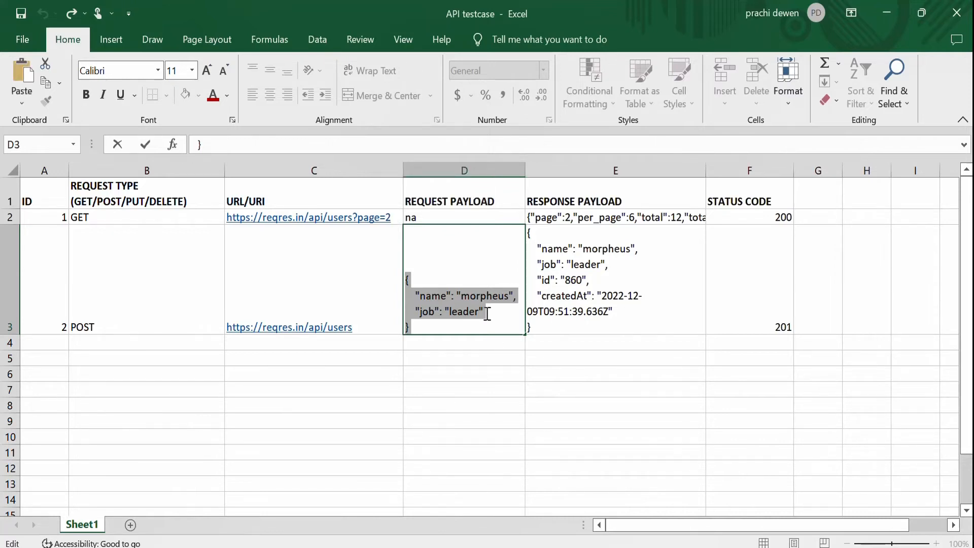
click(548, 431)
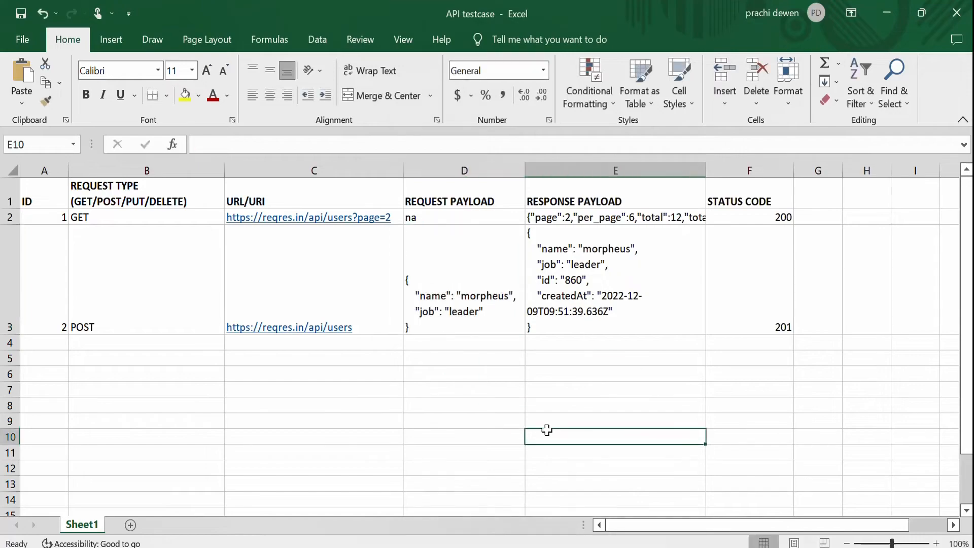
key(alt+Tab)
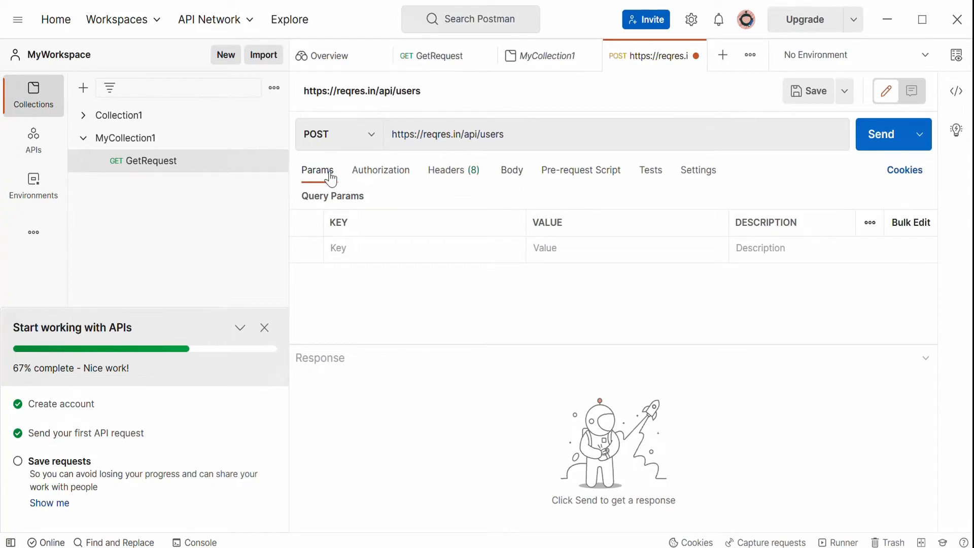
Paste the name and job payload into the request body as raw JSON.
click(523, 177)
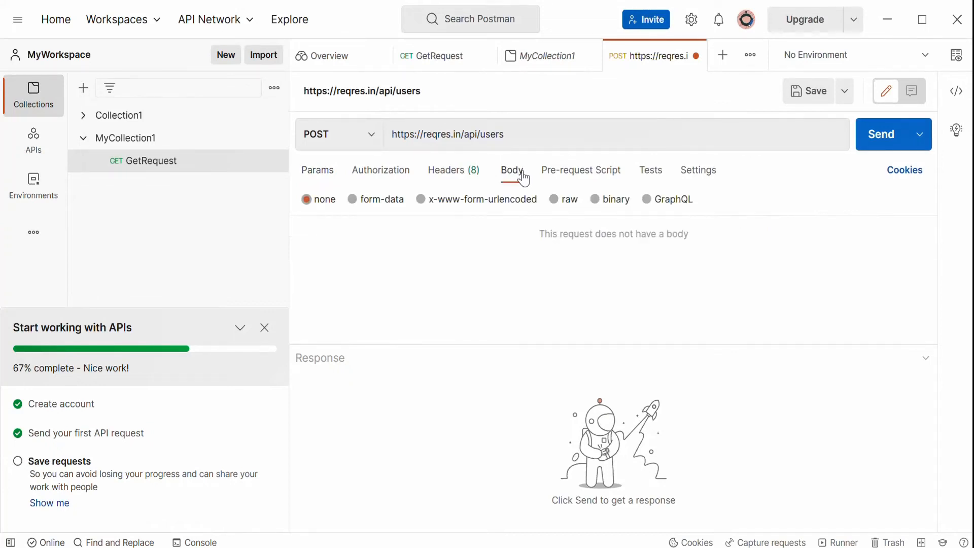
click(564, 205)
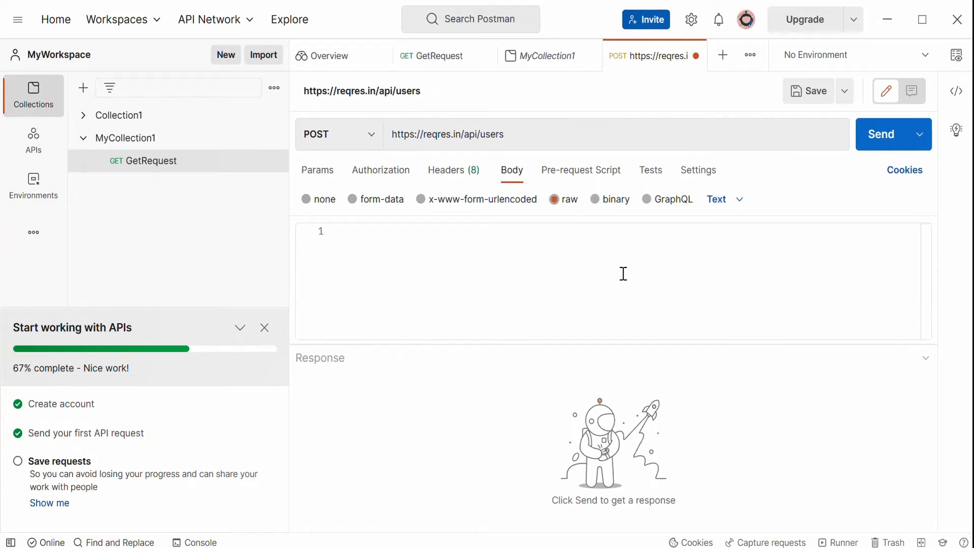
click(740, 202)
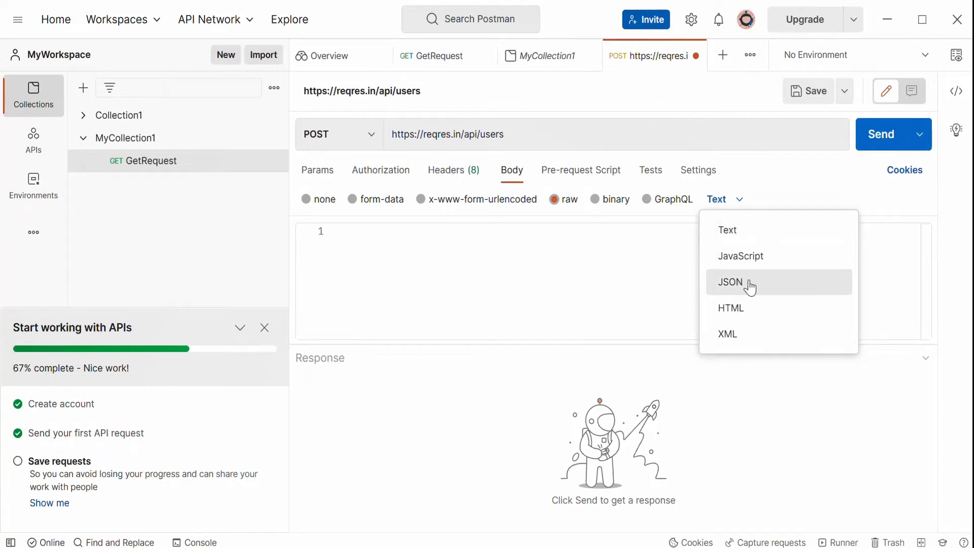
click(731, 282)
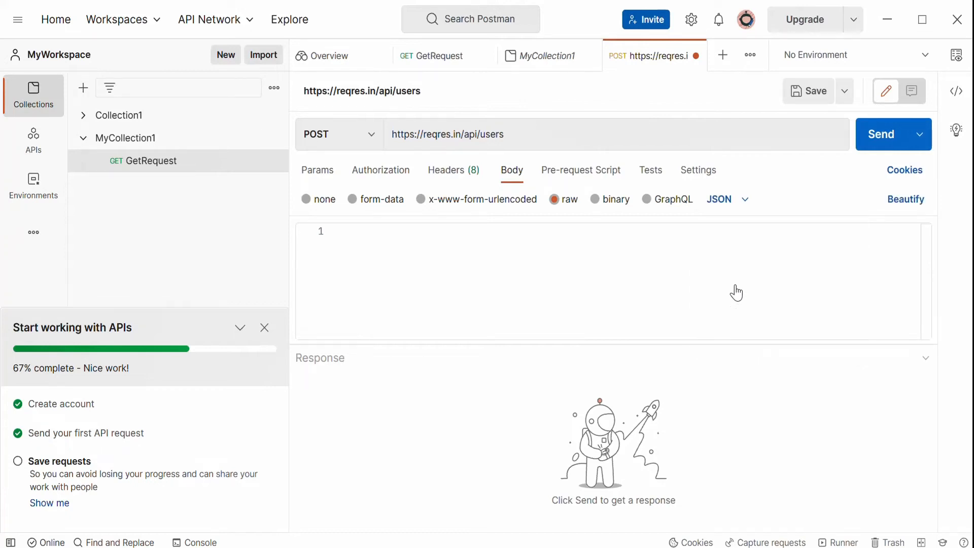
click(394, 264)
key(ctrl+v)
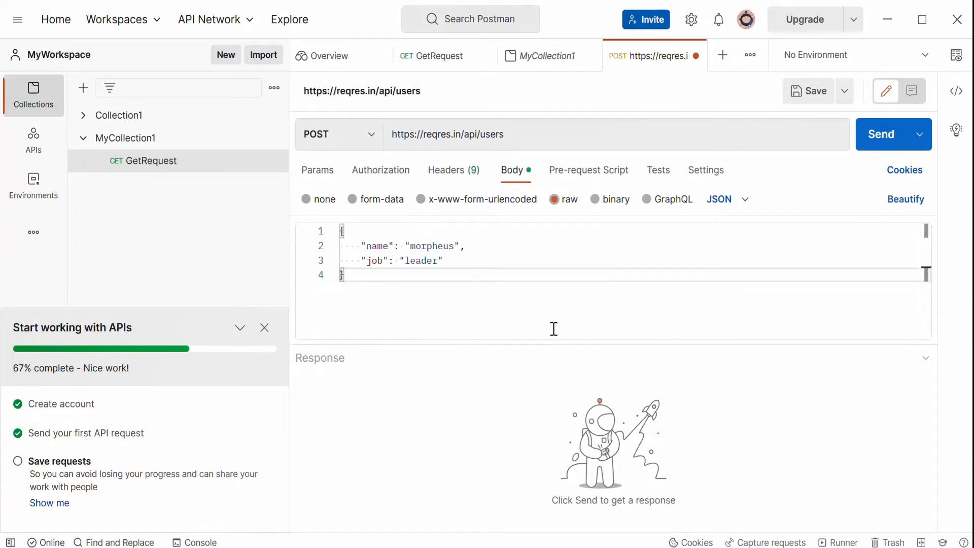
key(ctrl+s)
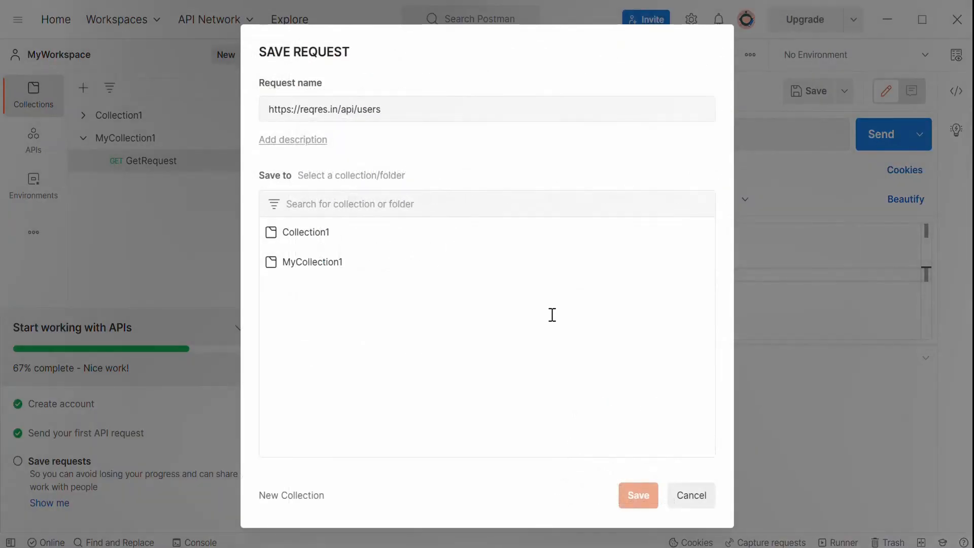
click(690, 496)
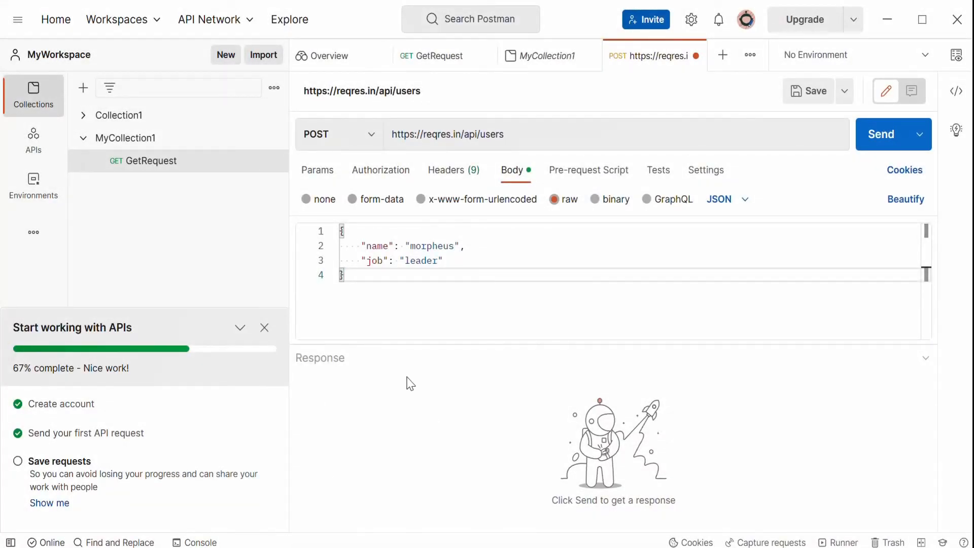
triple_click(550, 133)
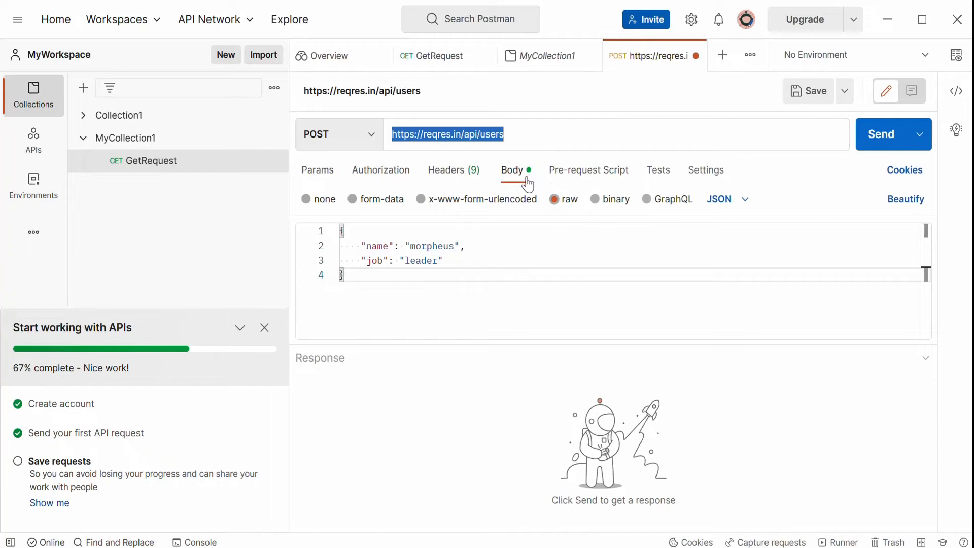
click(508, 311)
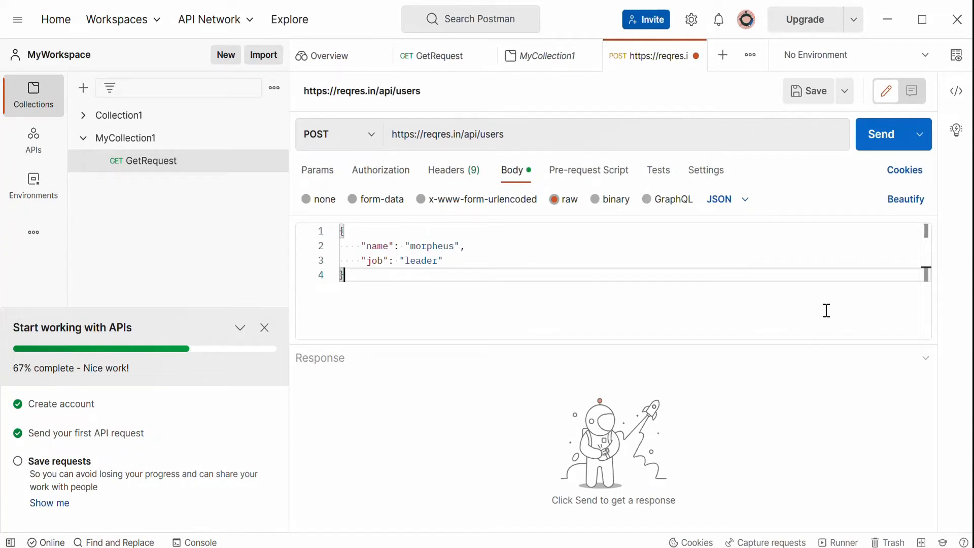
drag(482, 313, 312, 216)
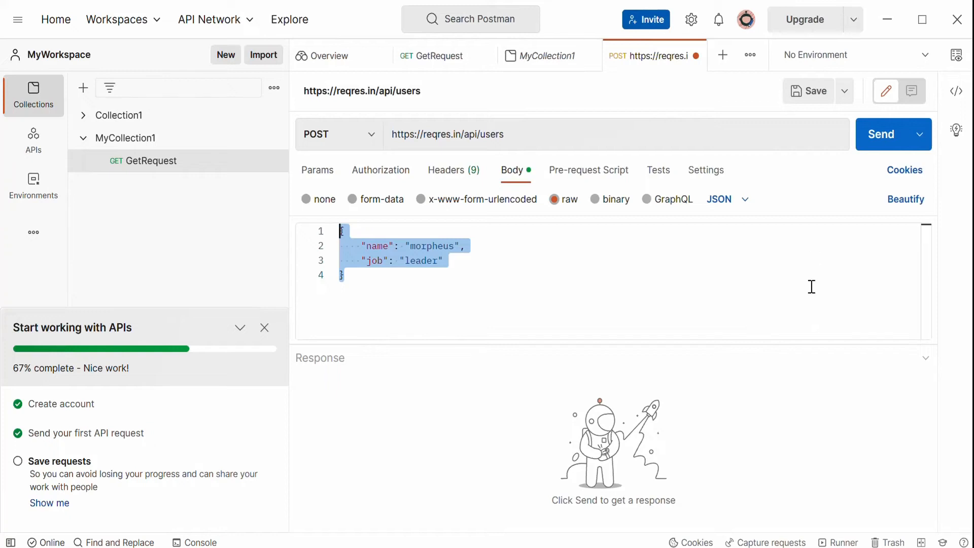
click(885, 146)
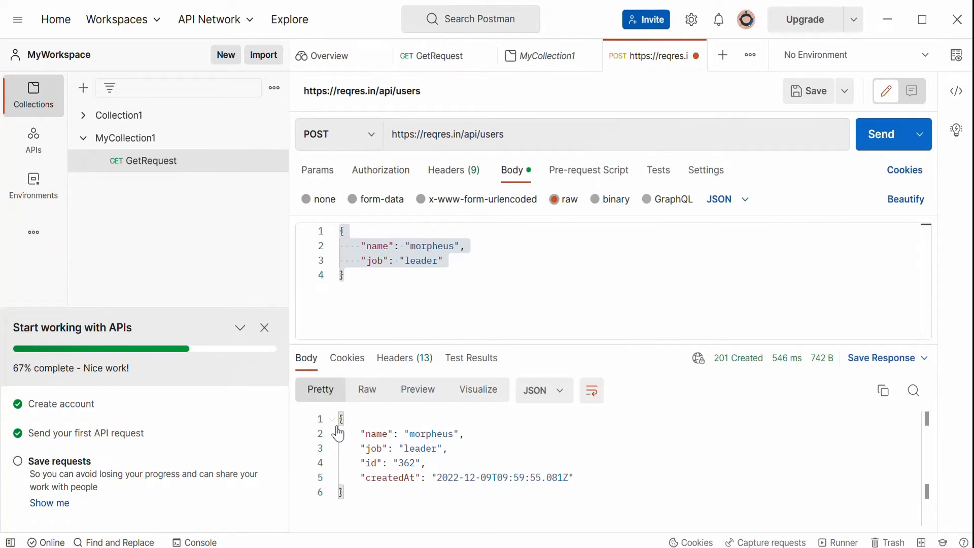
Examine the response body's name, job, id and createdAt fields against the request payload.
drag(340, 419, 413, 488)
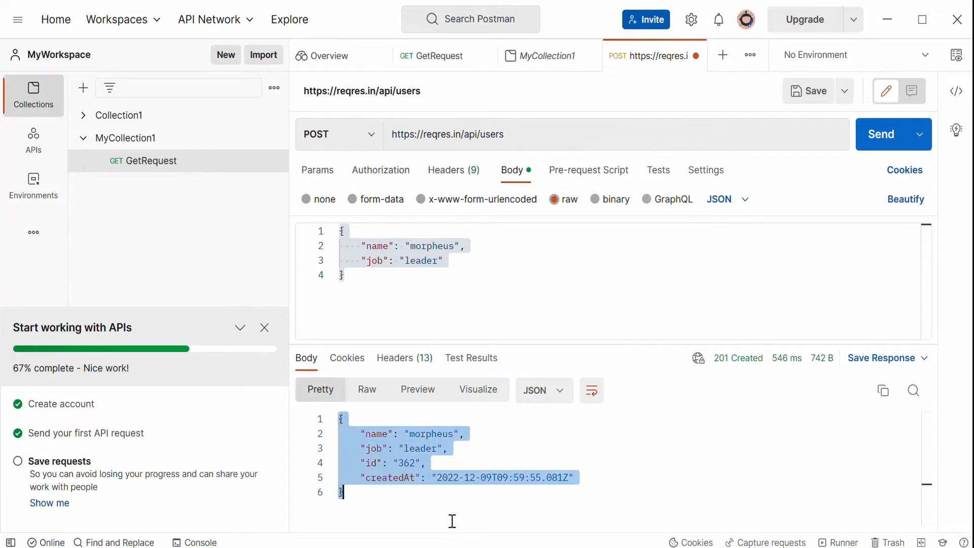
click(489, 509)
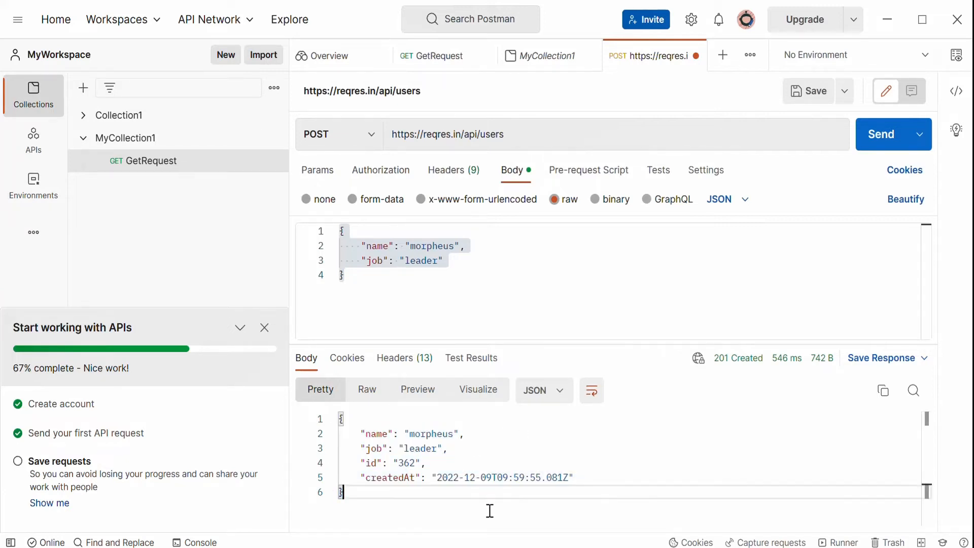
drag(443, 463, 356, 463)
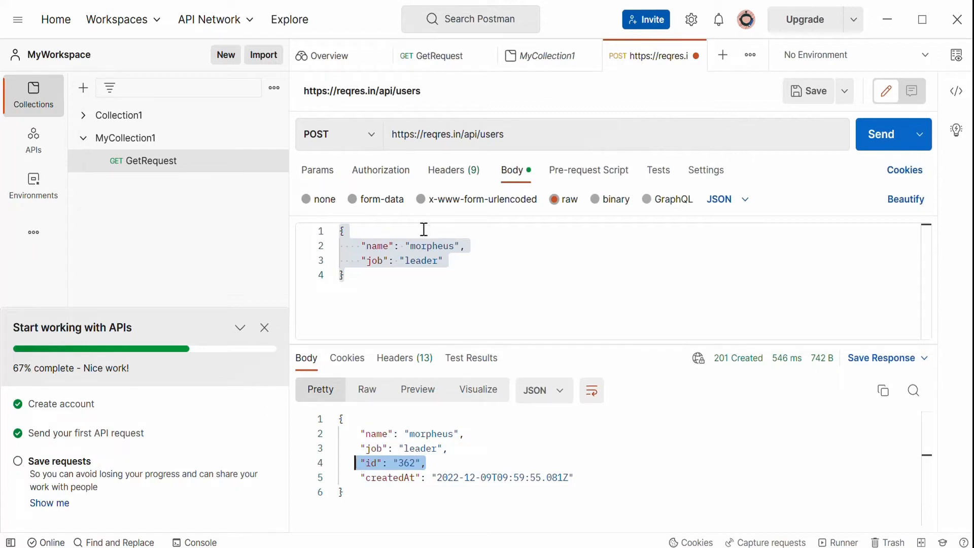
click(427, 246)
double_click(427, 246)
double_click(432, 433)
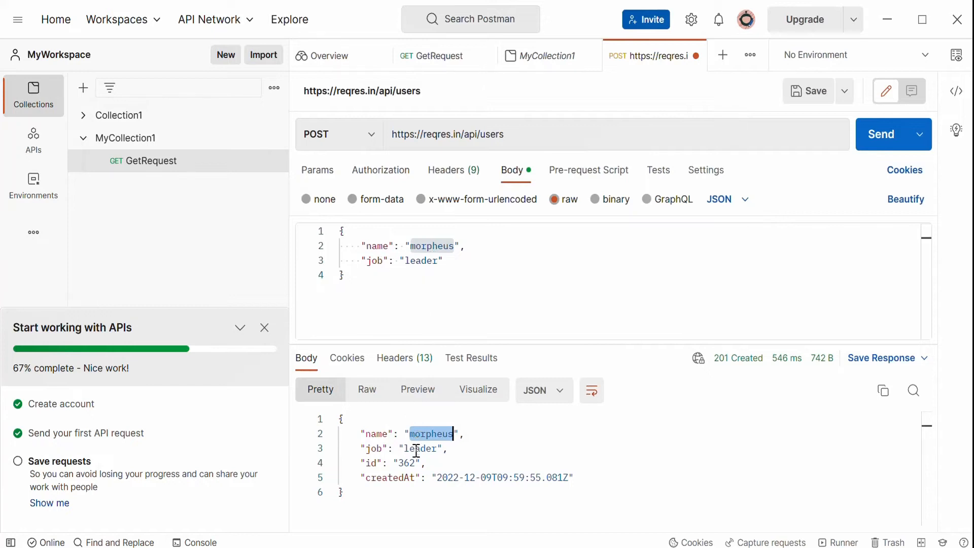
double_click(416, 448)
drag(426, 463, 355, 463)
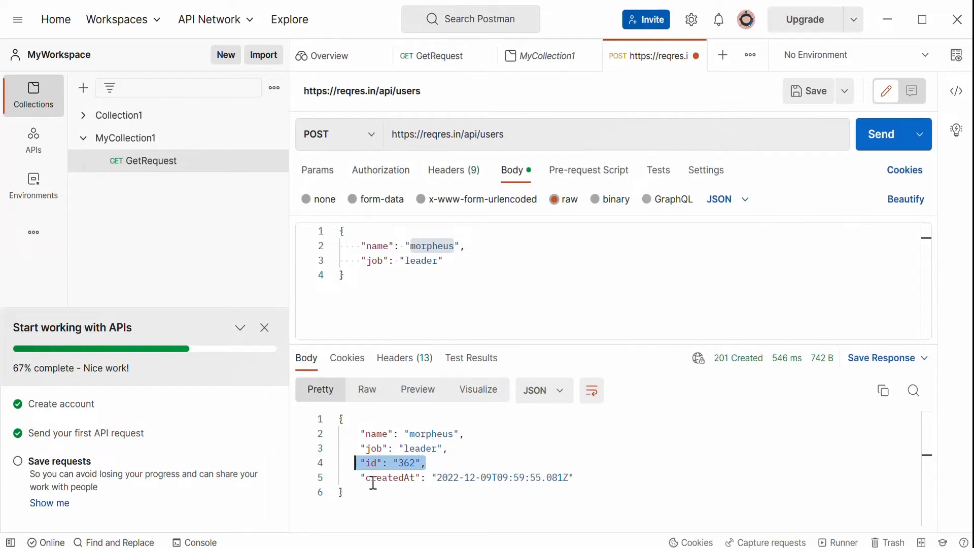
click(368, 478)
drag(368, 478, 415, 478)
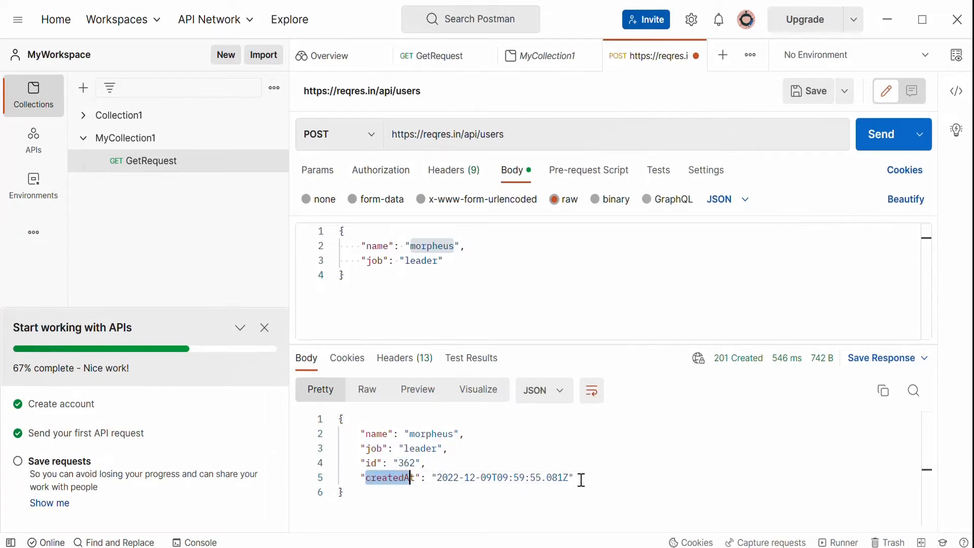
drag(580, 478, 431, 479)
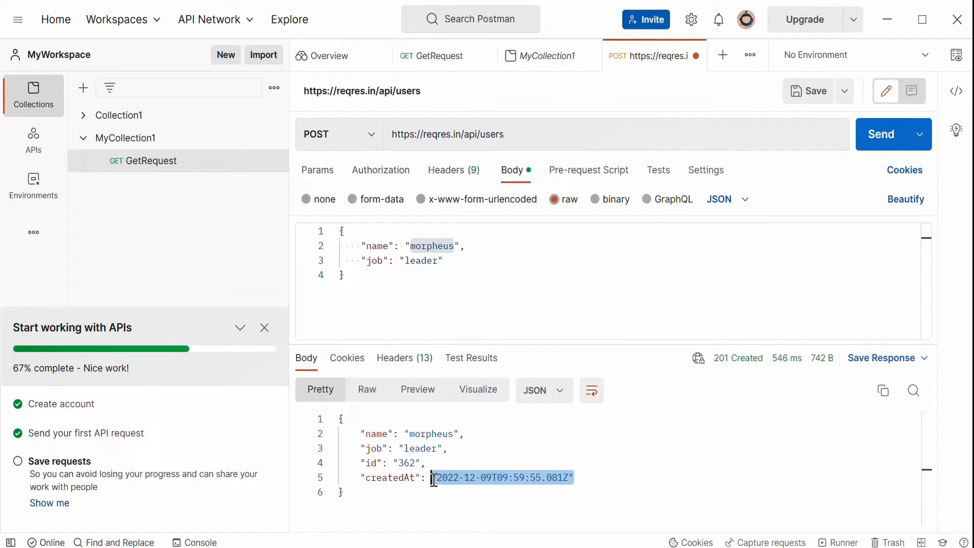
click(462, 497)
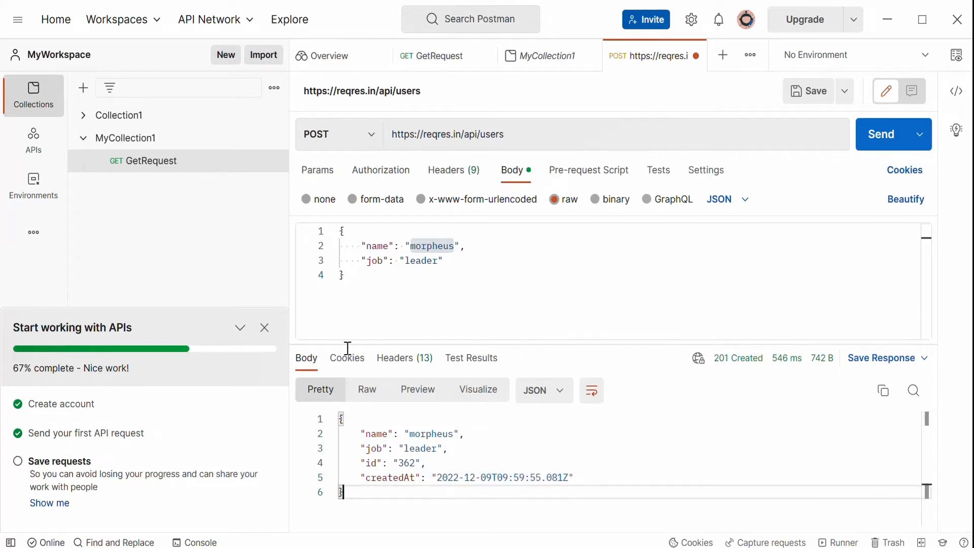
Browse the response's cookies, headers, test results and timing details.
click(348, 365)
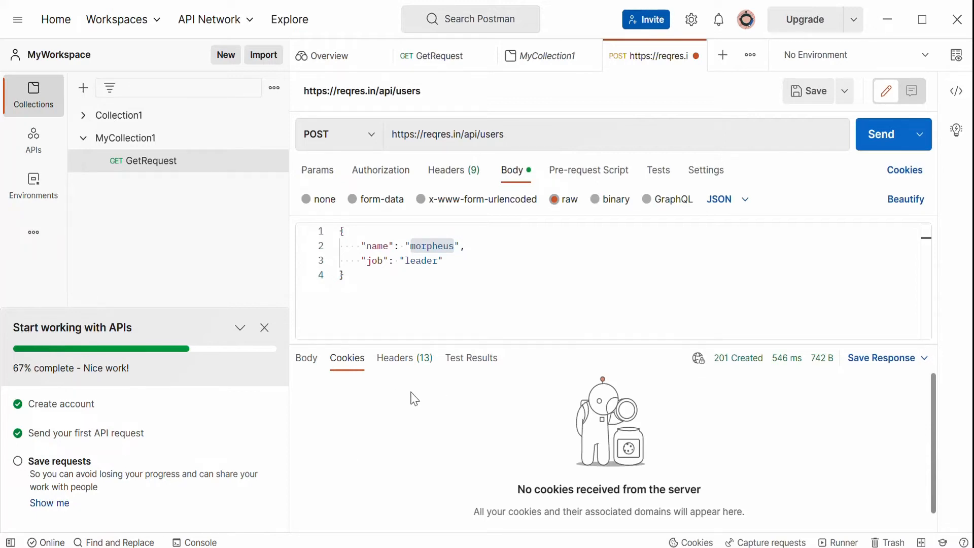
click(402, 360)
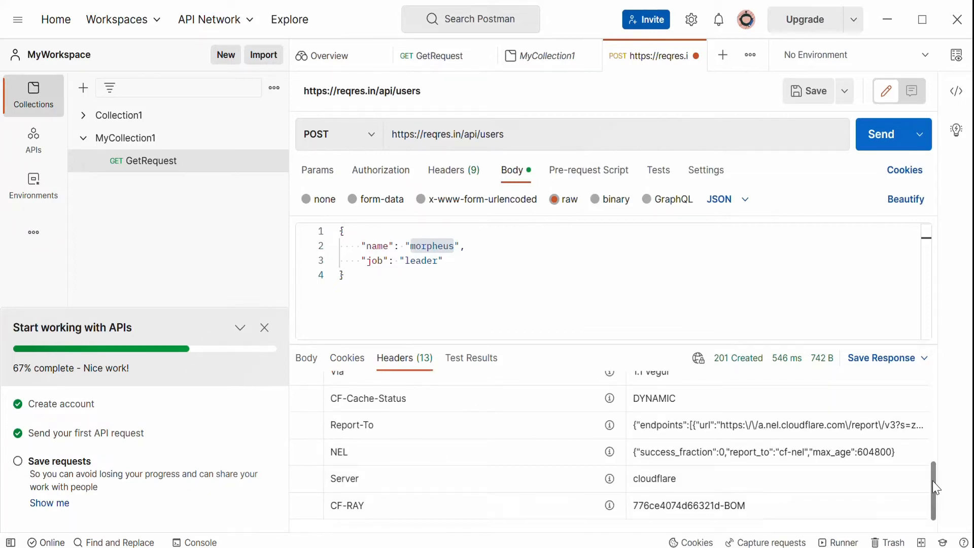
click(467, 361)
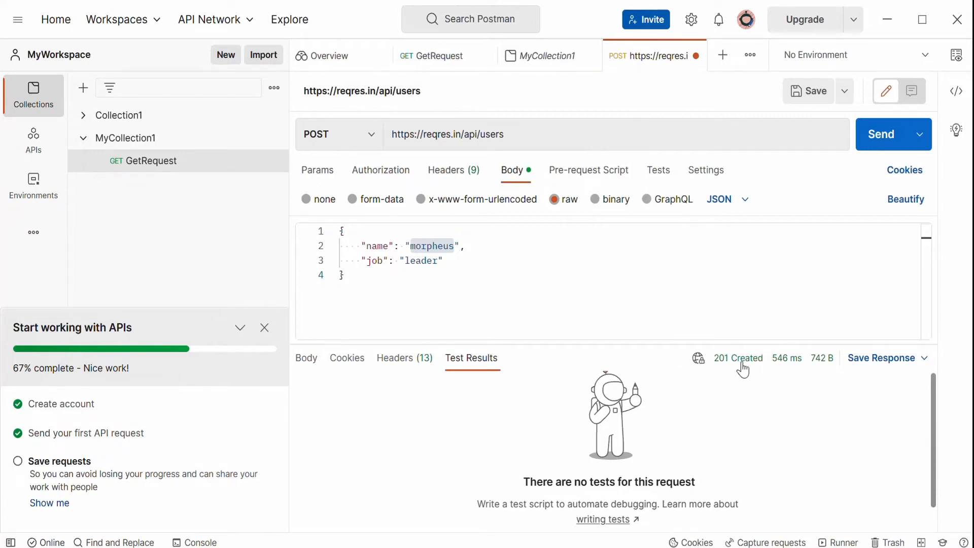
mouse_move(762, 364)
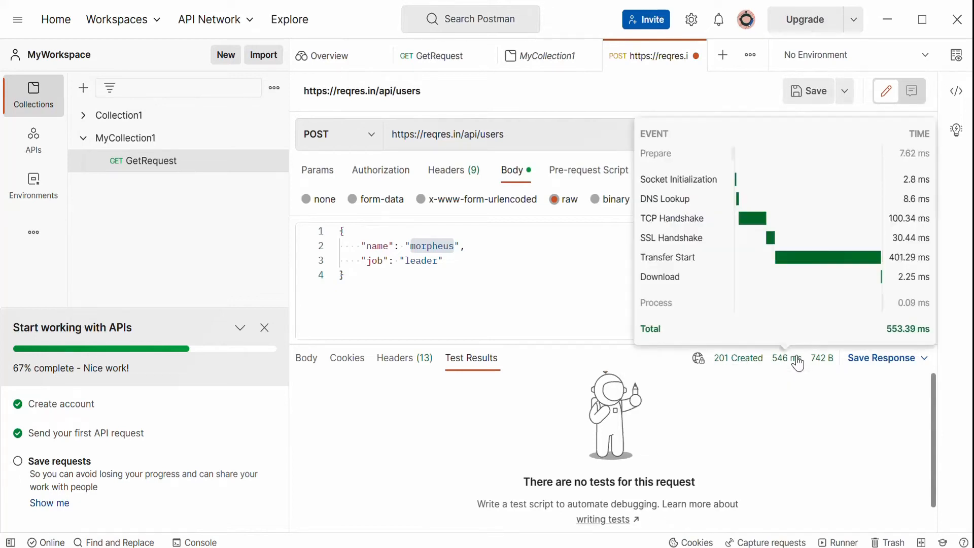
mouse_move(827, 364)
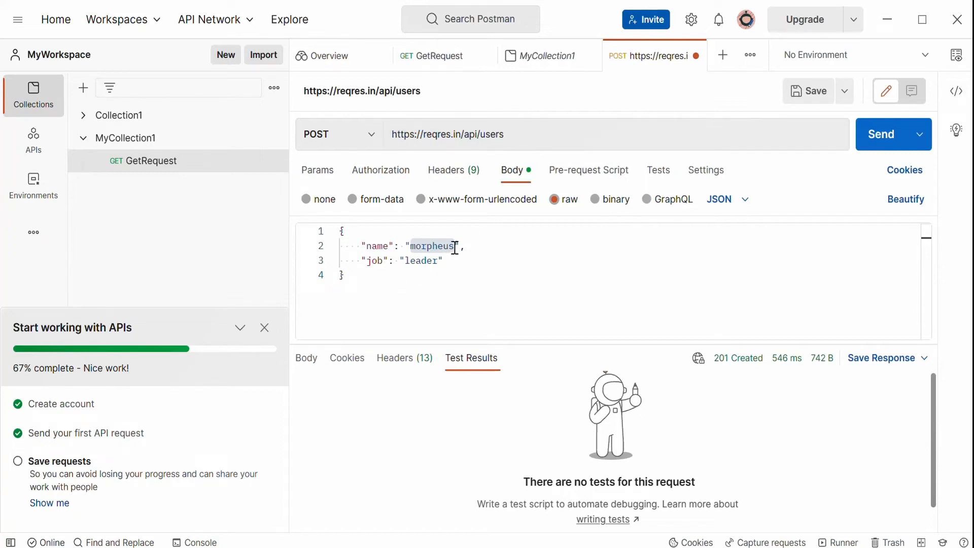
key(BackSpace)
key(BackSpace)
key(BackSpace)
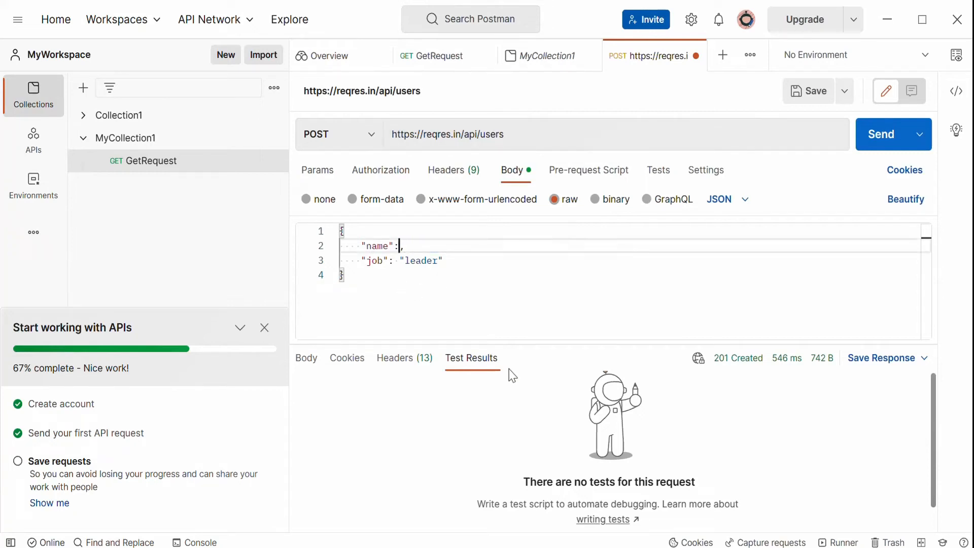
key(ctrl+z)
key(ctrl+z)
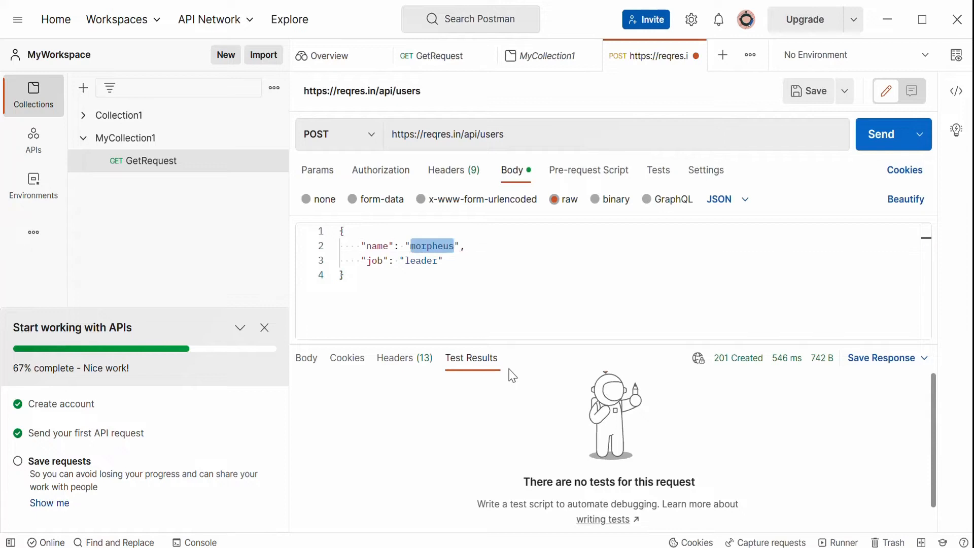
Change the request payload's name value to prachi and job value to QA.
click(438, 260)
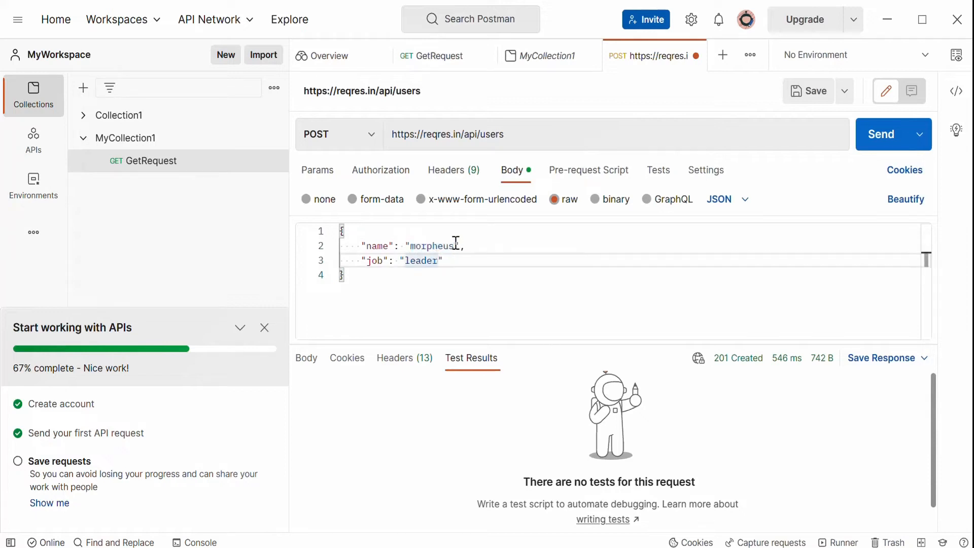
click(456, 244)
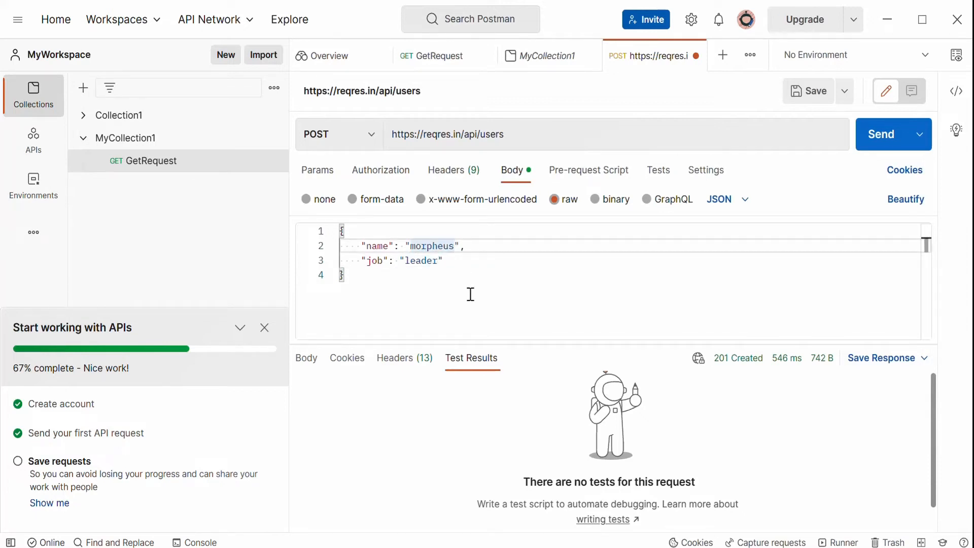
key(BackSpace)
key(BackSpace)
key(BackSpace)
key(BackSpace)
key(BackSpace)
key(BackSpace)
key(BackSpace)
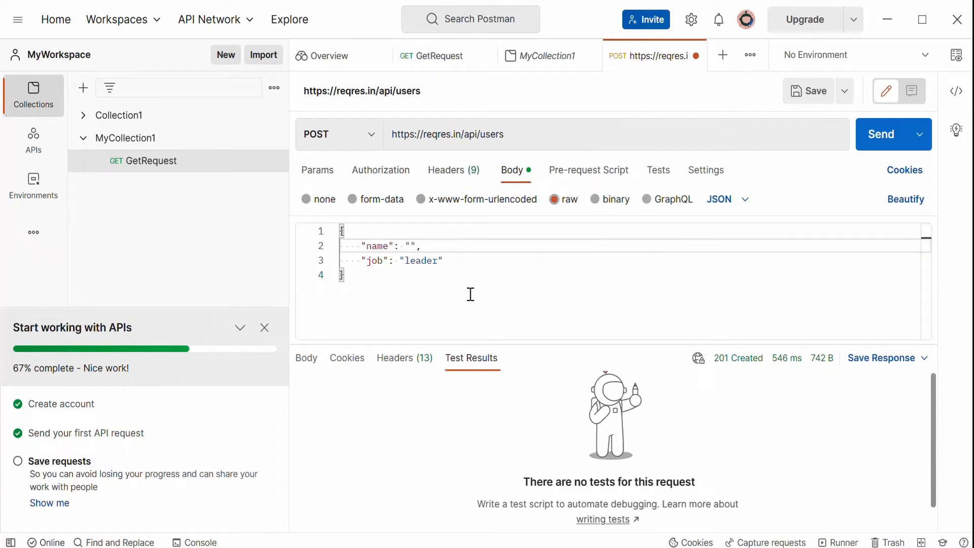
text(PRA)
key(BackSpace)
key(BackSpace)
text(prachi)
click(439, 262)
key(BackSpace)
key(BackSpace)
key(BackSpace)
key(BackSpace)
key(BackSpace)
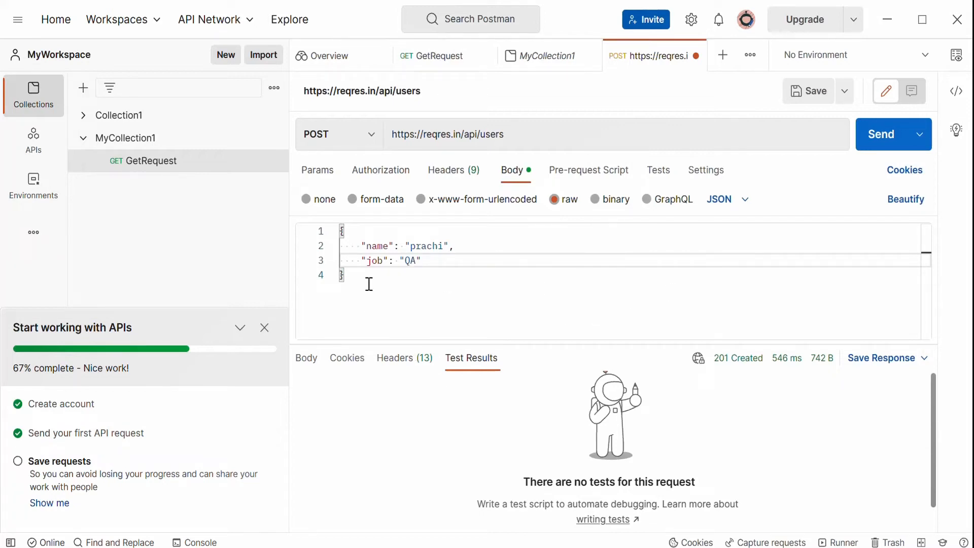
Send the POST request with the updated payload.
drag(363, 282, 325, 221)
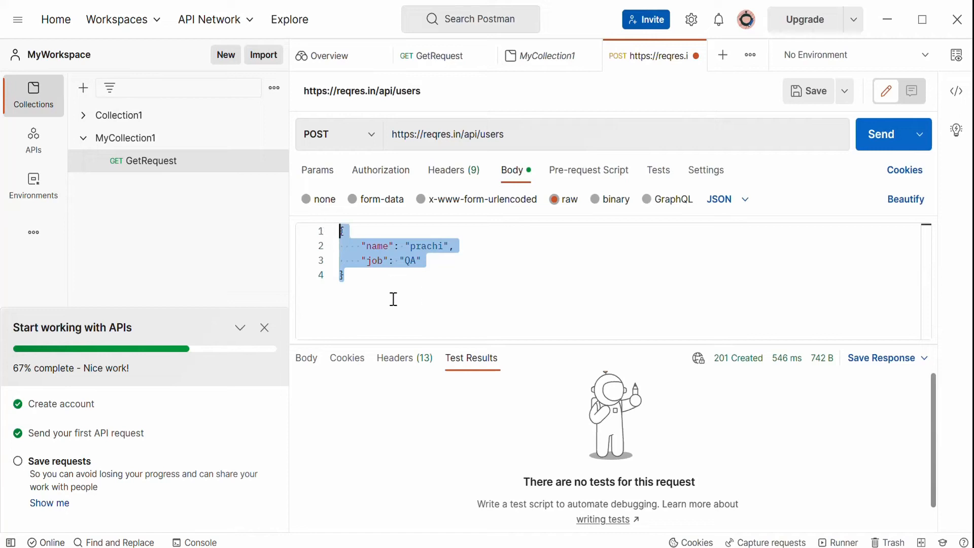
click(462, 274)
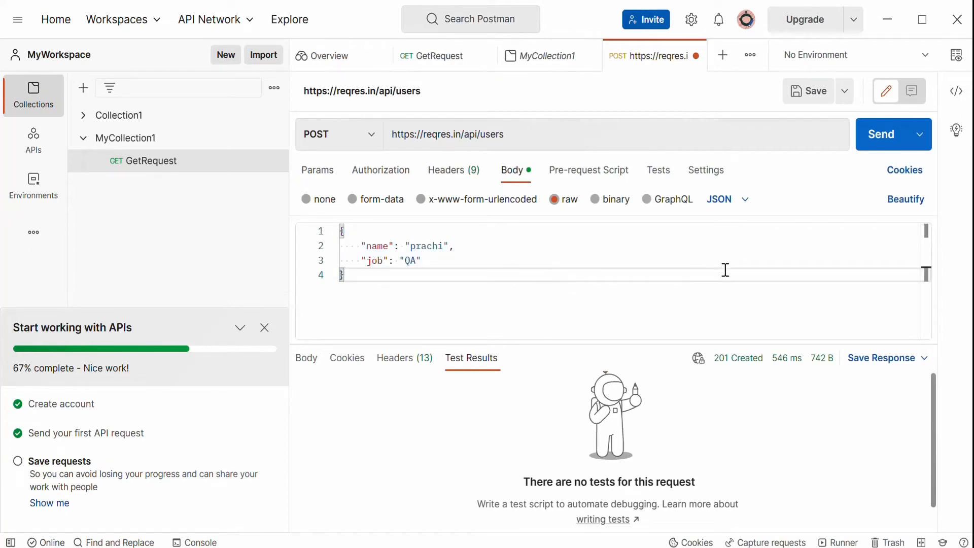
click(873, 138)
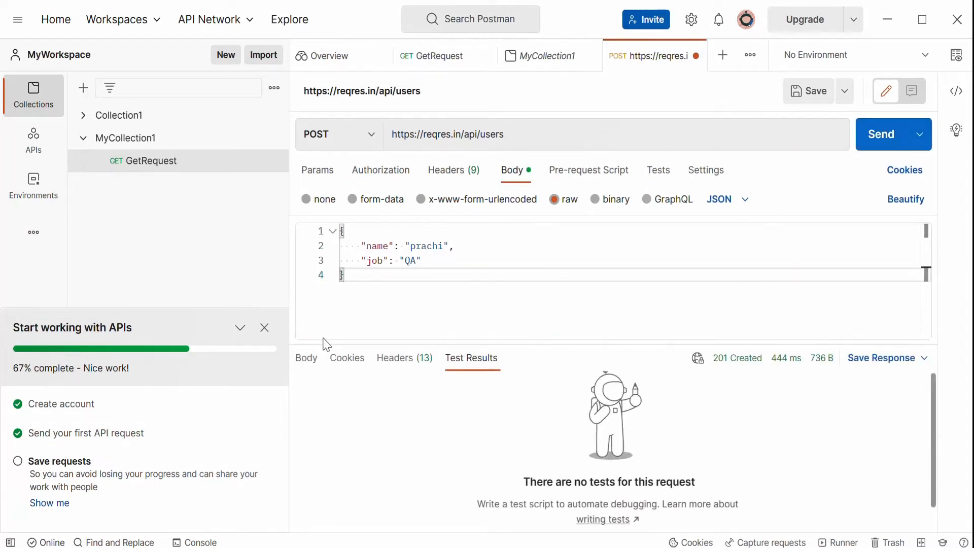
Examine the response body's name, job, id and createdAt fields against the updated payload.
click(311, 366)
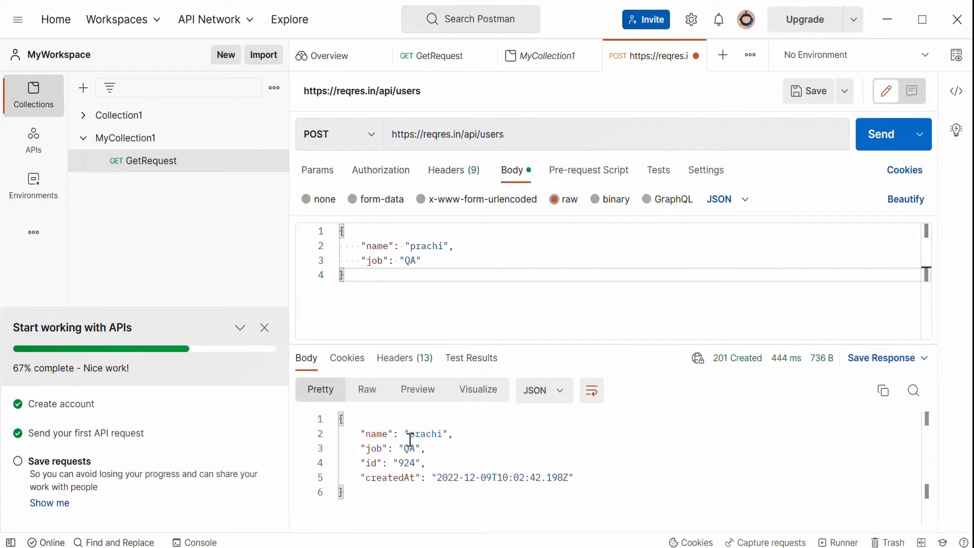
double_click(378, 433)
double_click(429, 432)
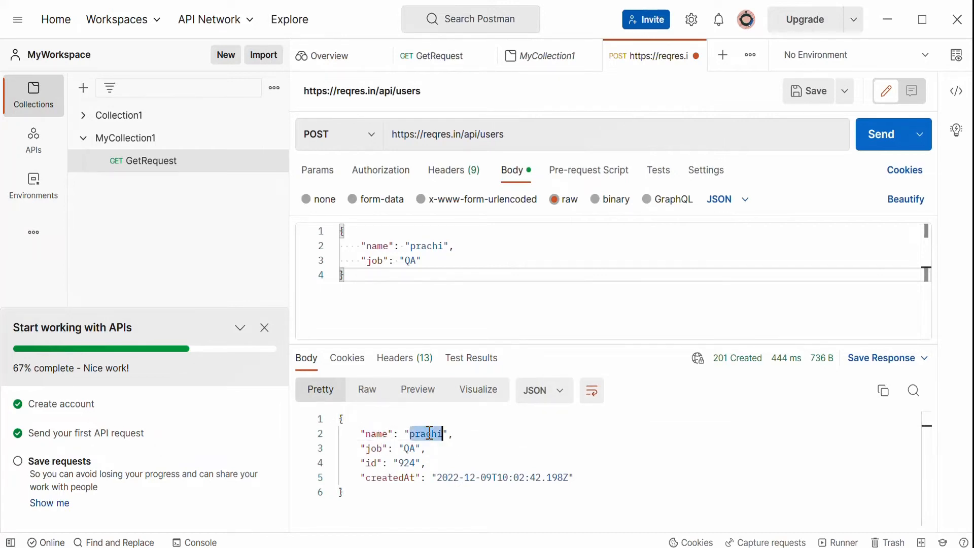
double_click(379, 447)
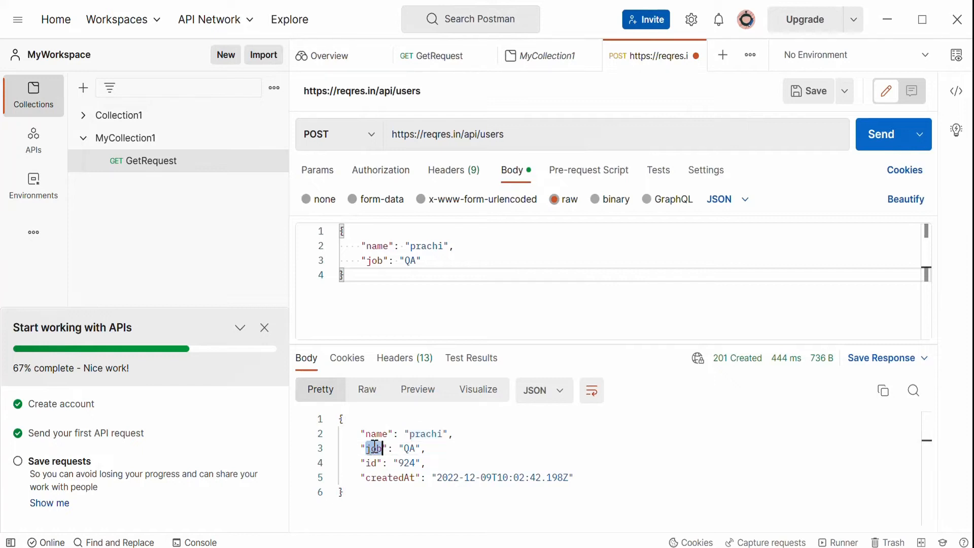
double_click(413, 449)
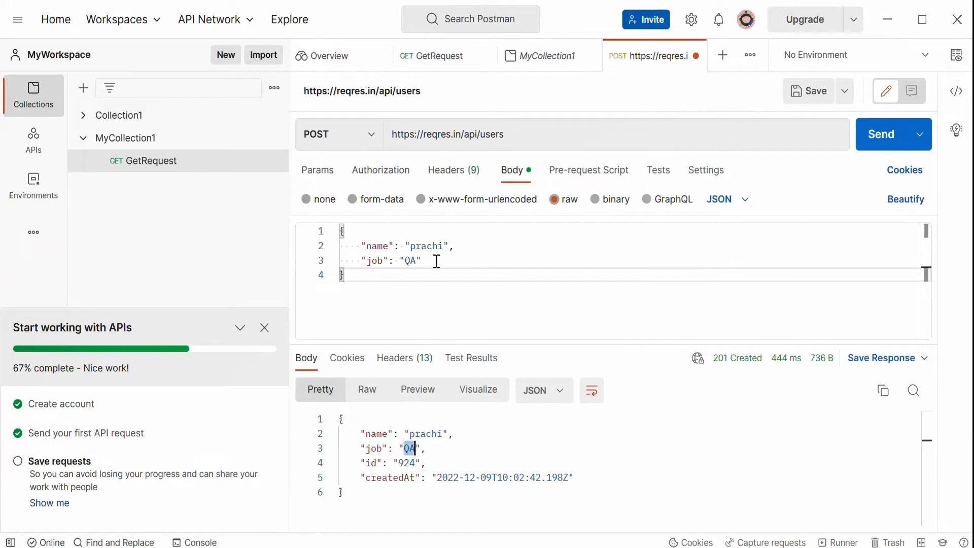
drag(436, 261, 321, 231)
click(437, 453)
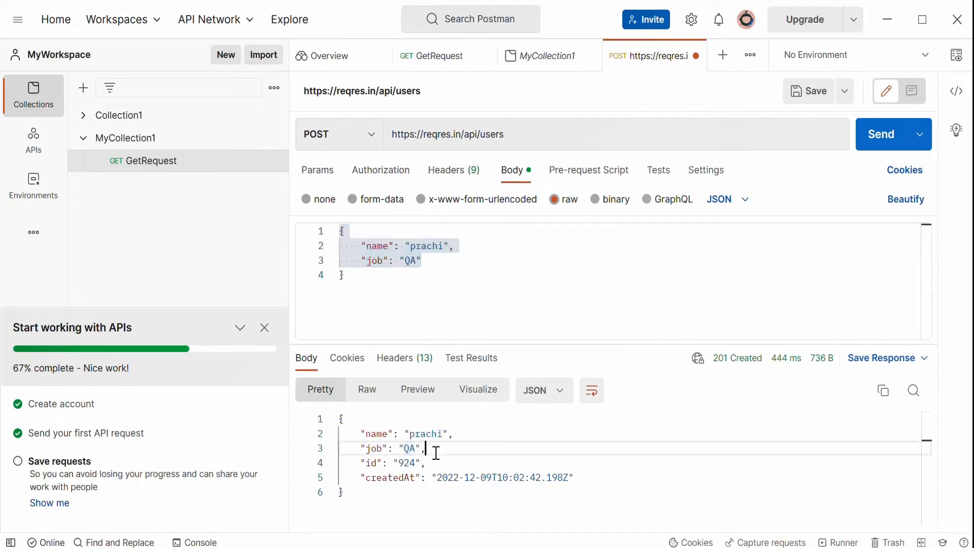
drag(436, 453, 339, 418)
click(424, 464)
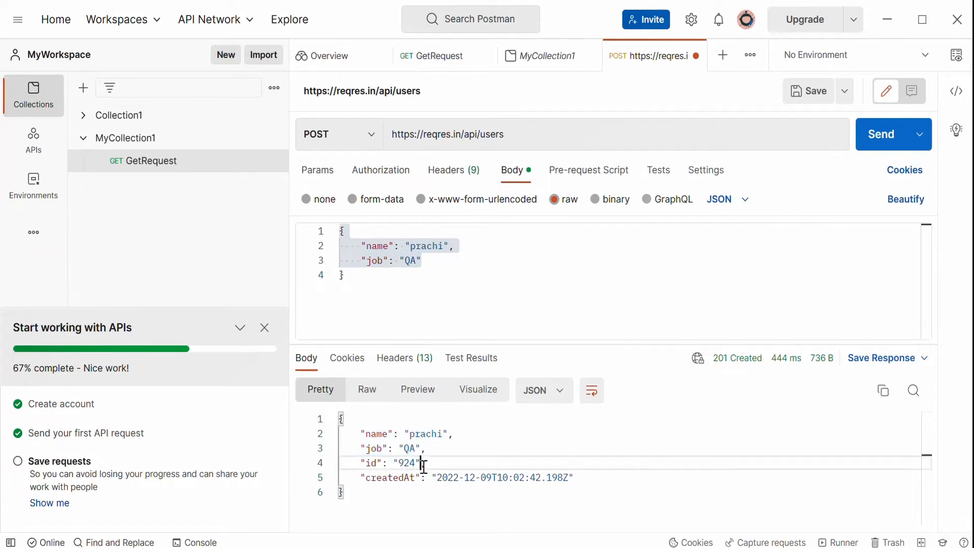
drag(423, 464, 586, 485)
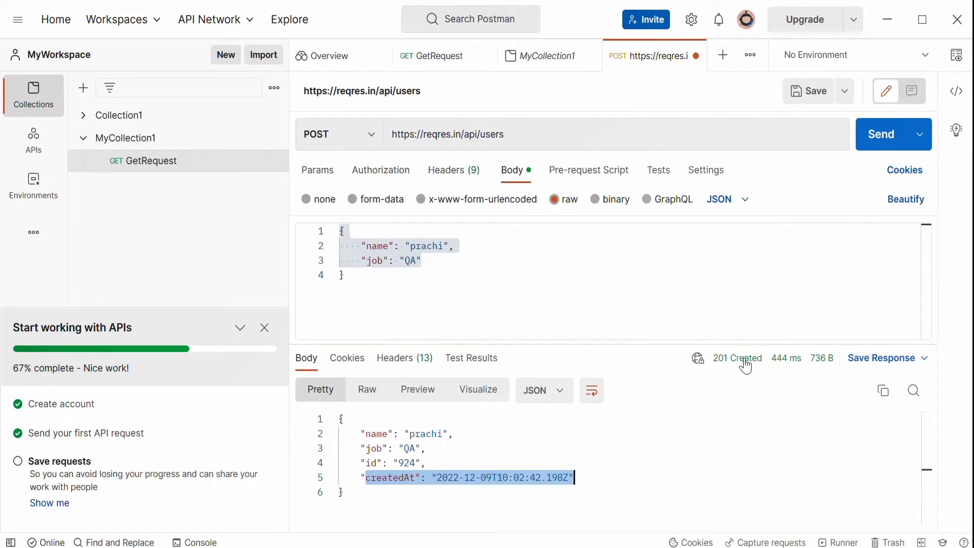
Review the response's cookies, headers, test results and the body format options.
mouse_move(824, 366)
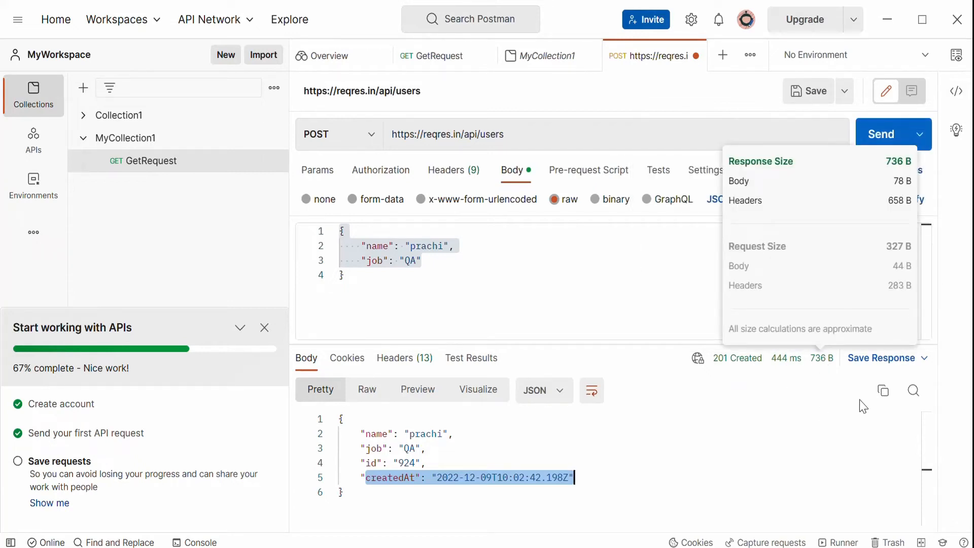
click(351, 361)
click(403, 367)
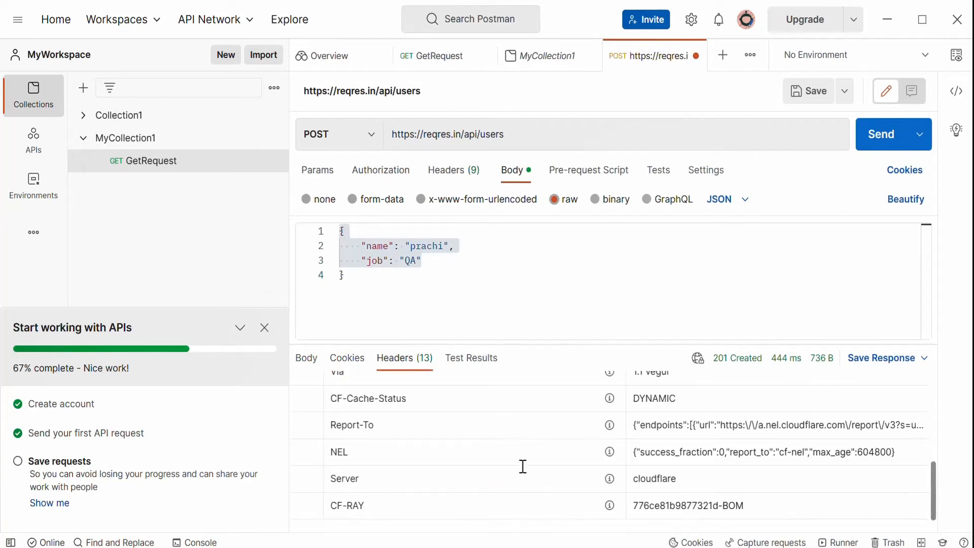
click(483, 364)
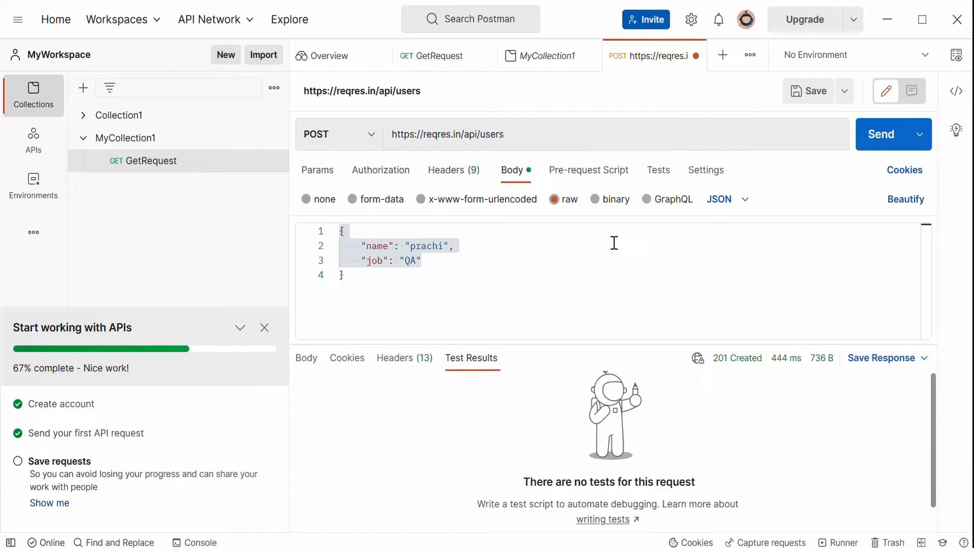
drag(389, 279, 336, 226)
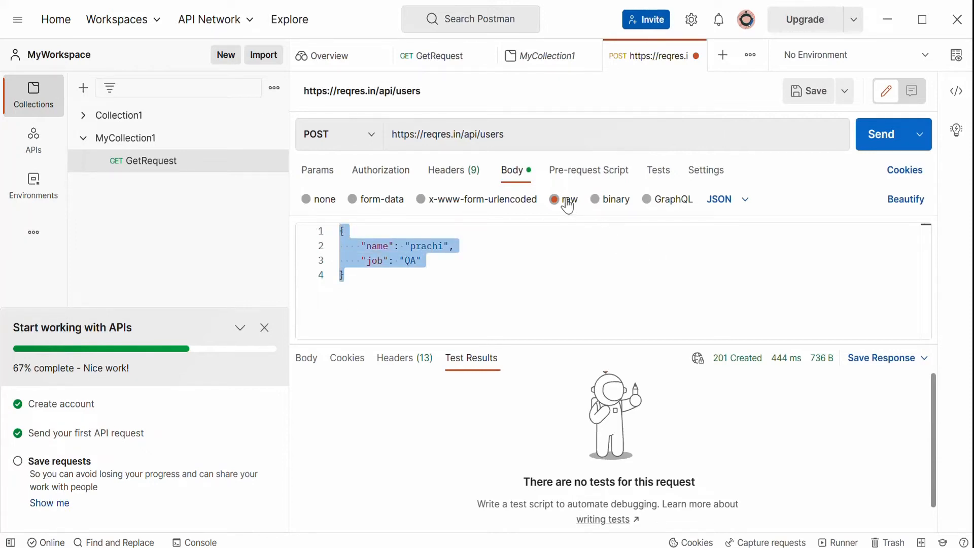
click(743, 200)
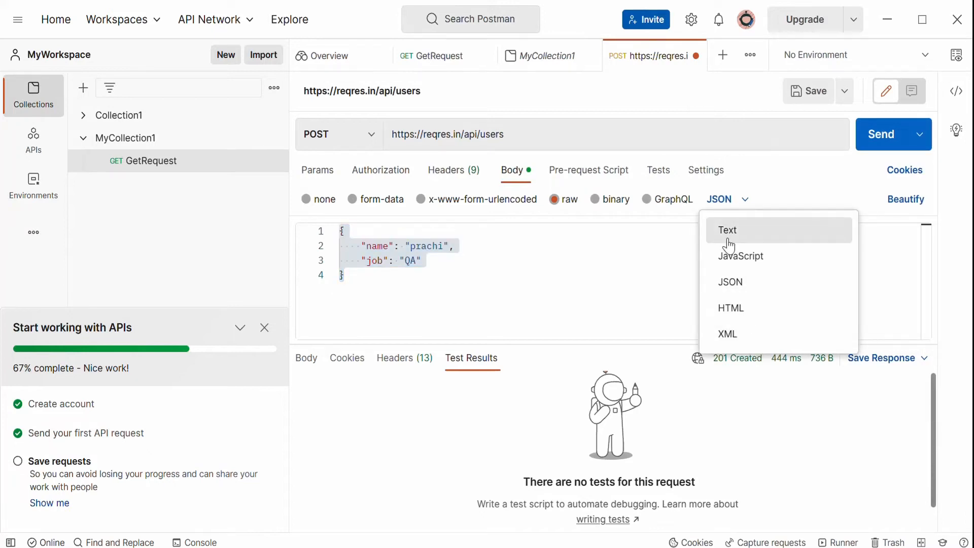
click(632, 276)
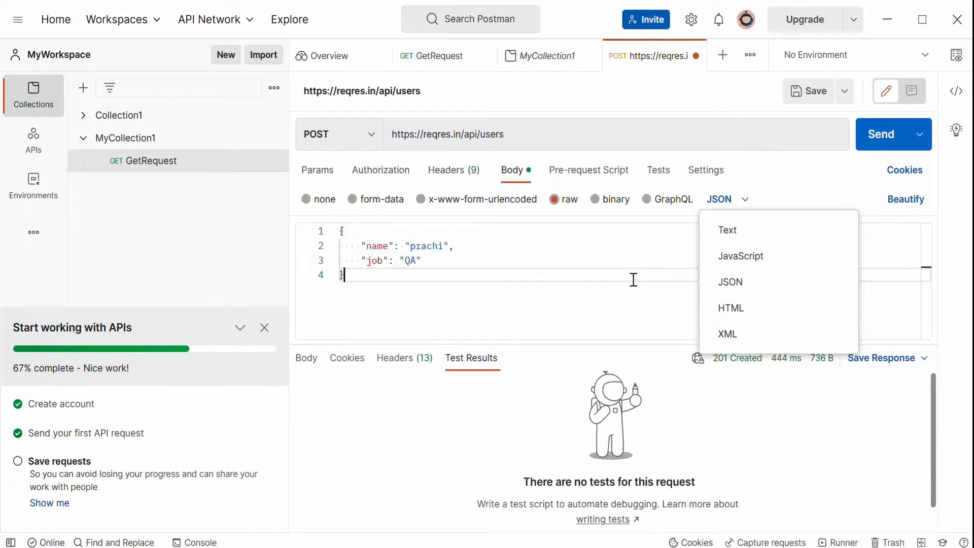
click(311, 362)
click(488, 444)
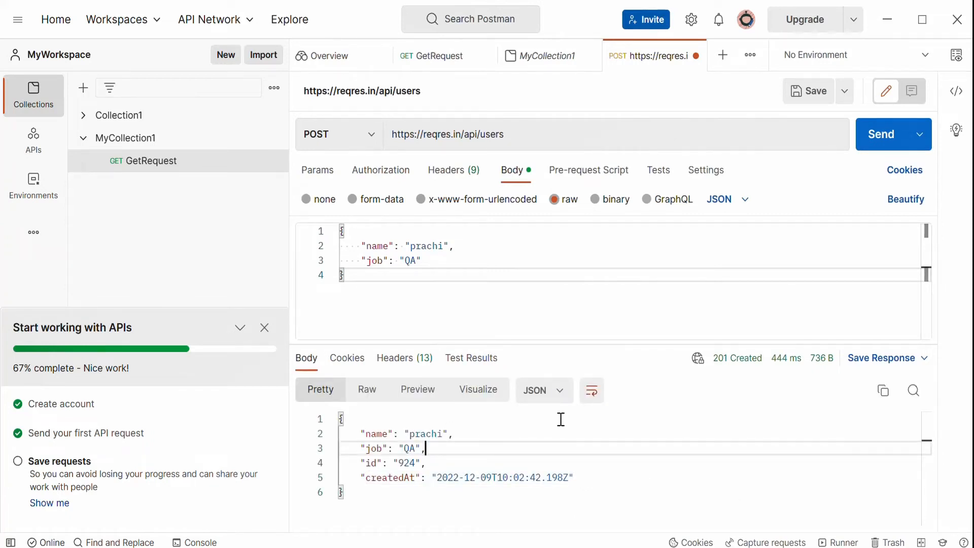
click(551, 396)
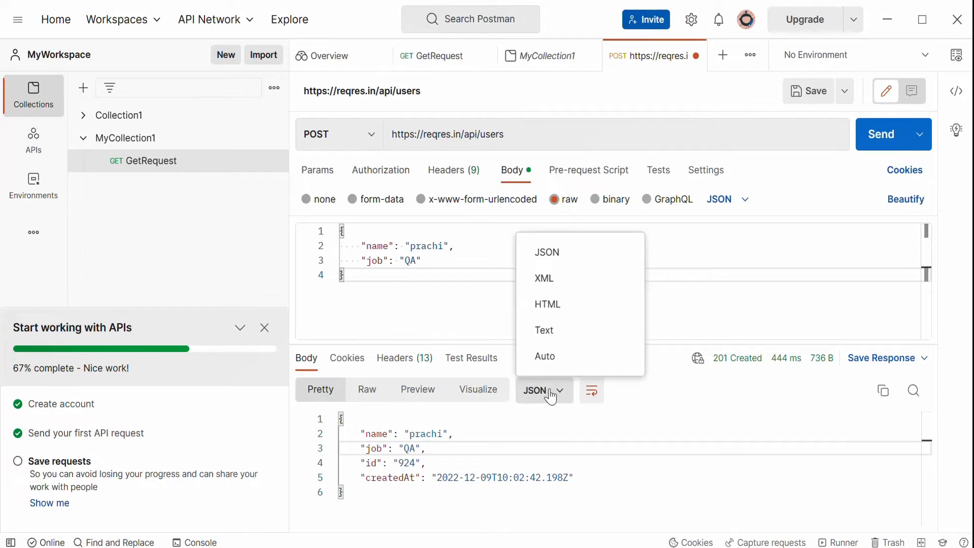
click(550, 395)
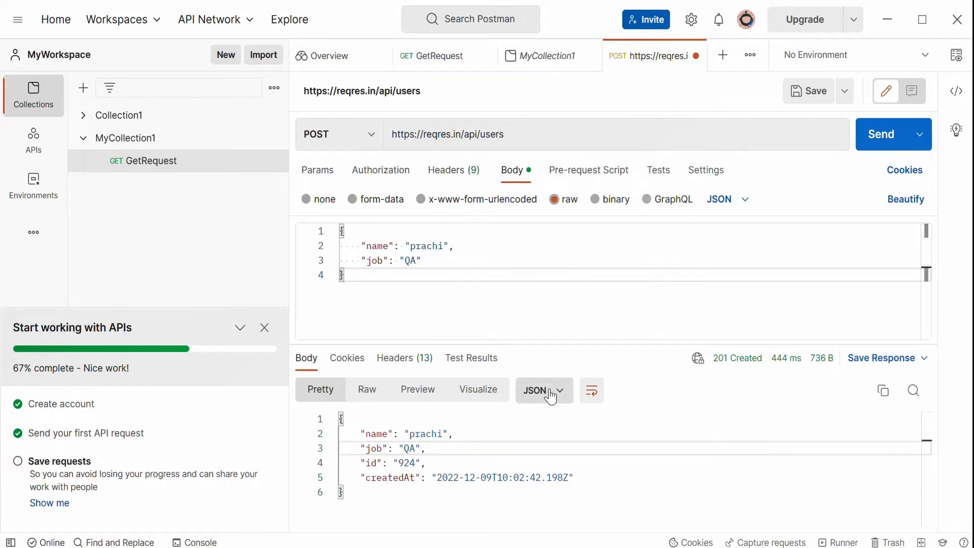
click(609, 482)
Save the POST request into MyCollection1.
key(ctrl+s)
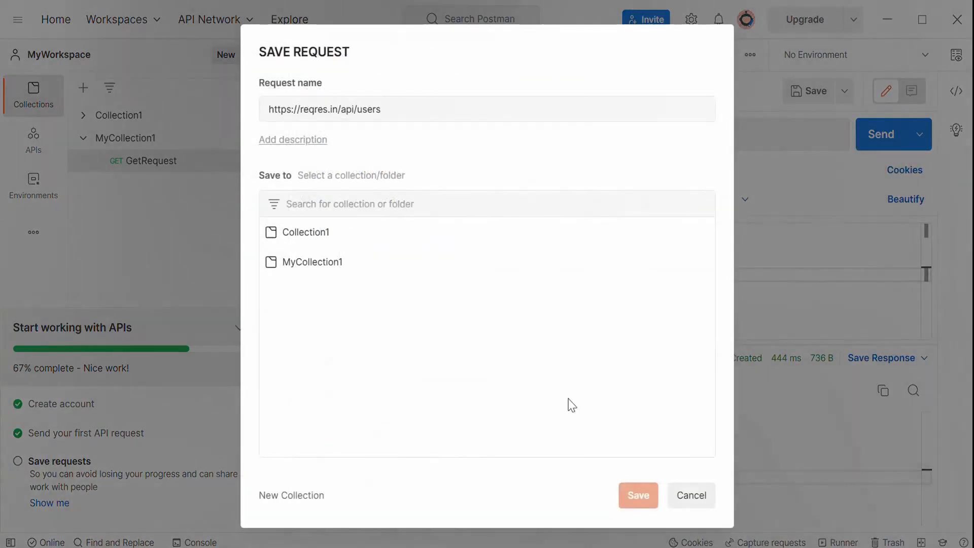
click(692, 497)
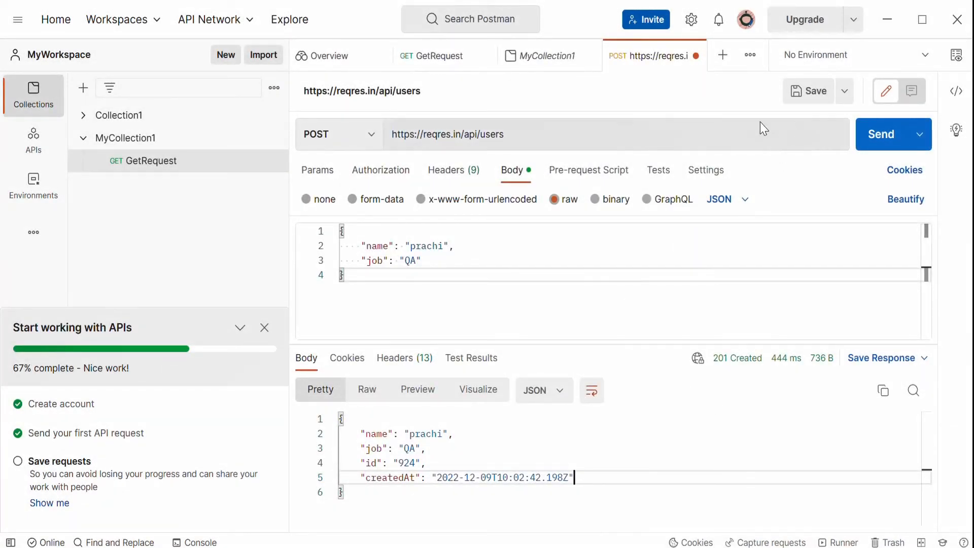
click(811, 92)
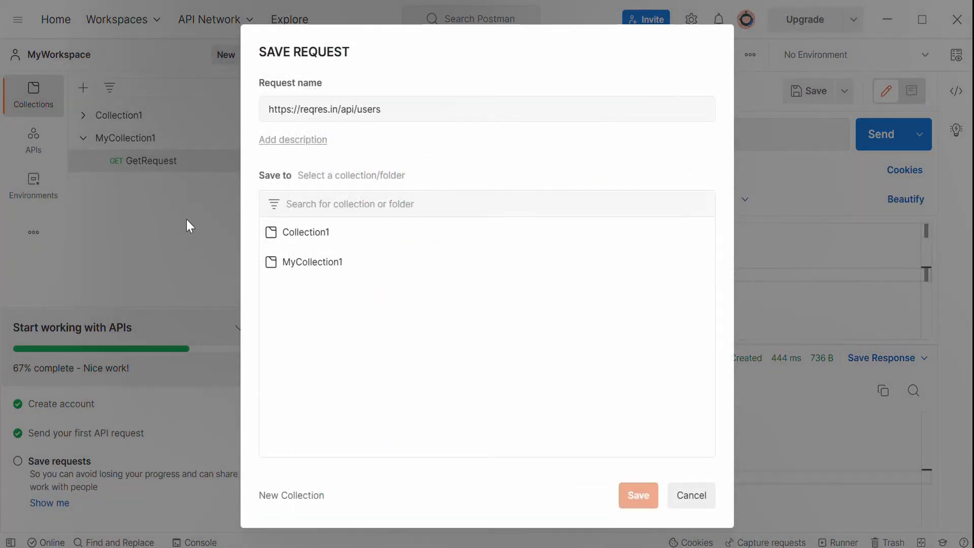
click(312, 269)
click(634, 496)
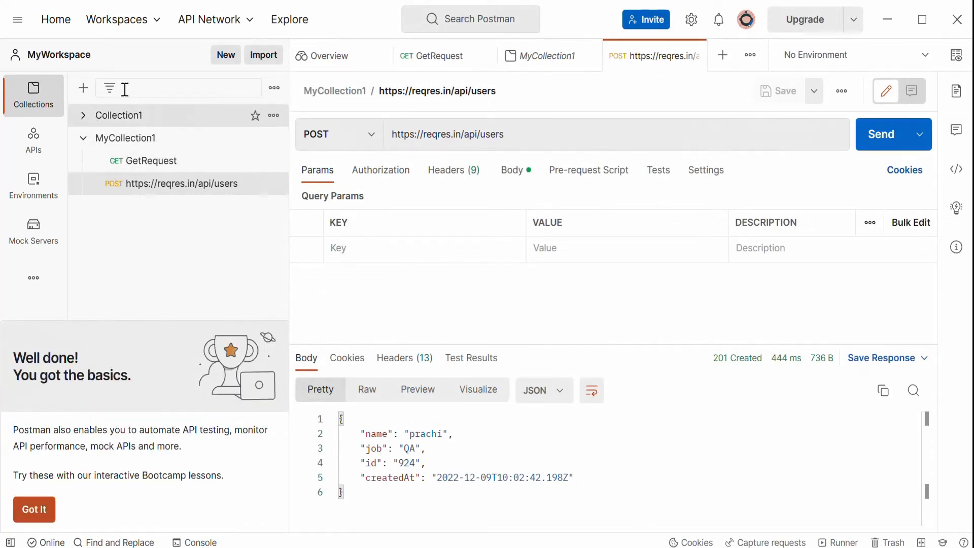
click(179, 238)
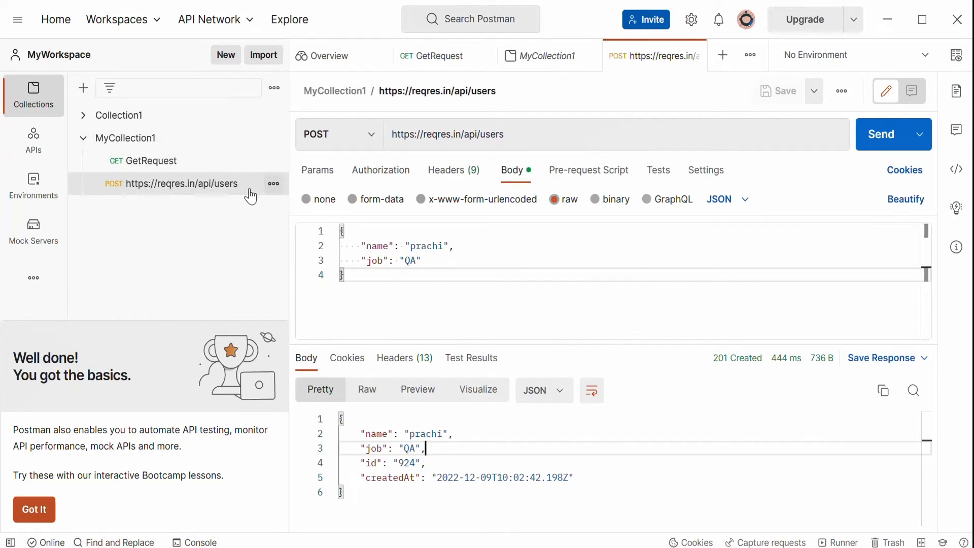
Rename the saved POST request in MyCollection1 as PostRequest.
click(274, 184)
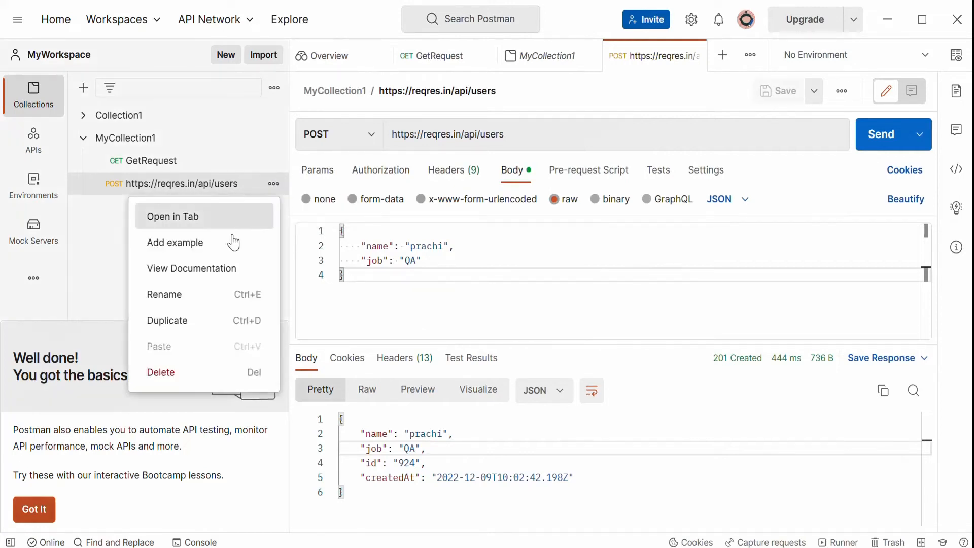
click(193, 291)
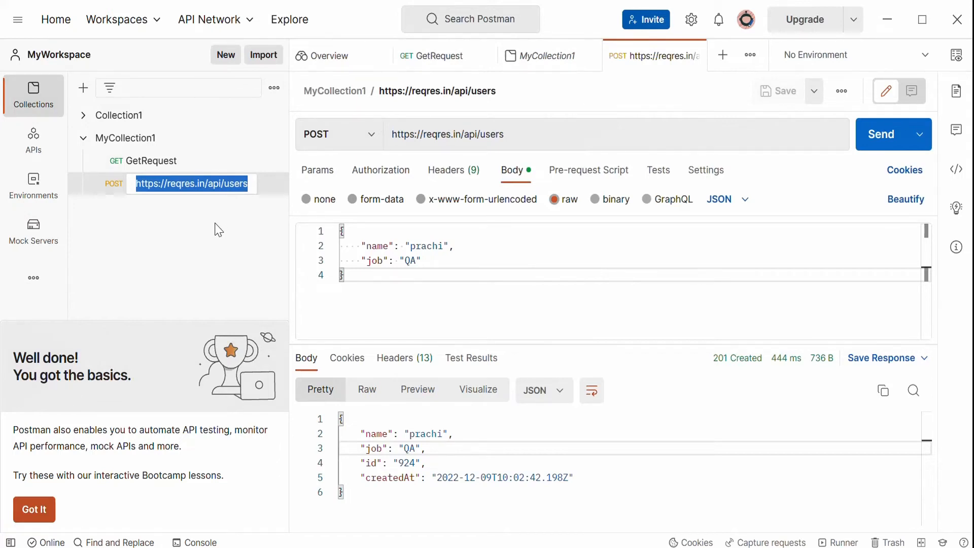
text(PostRequest)
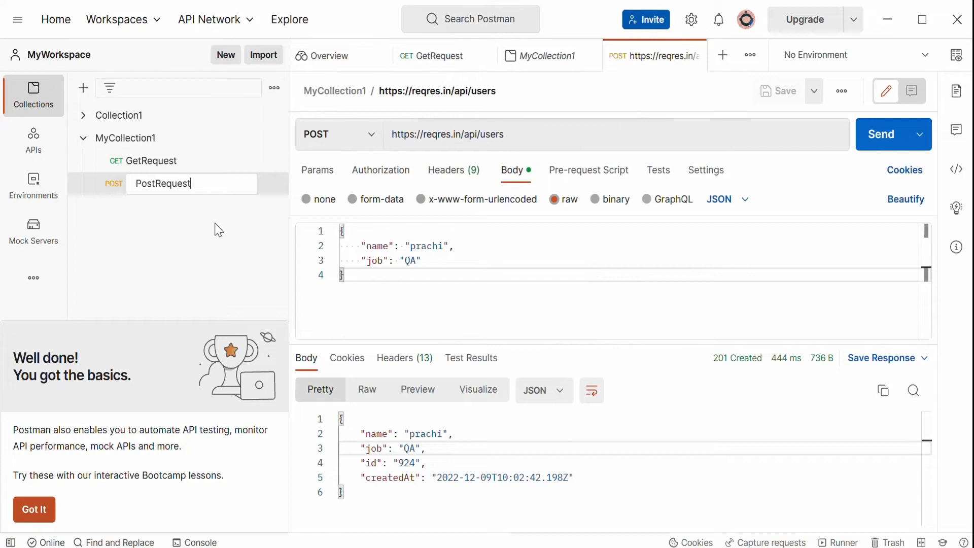
key(Return)
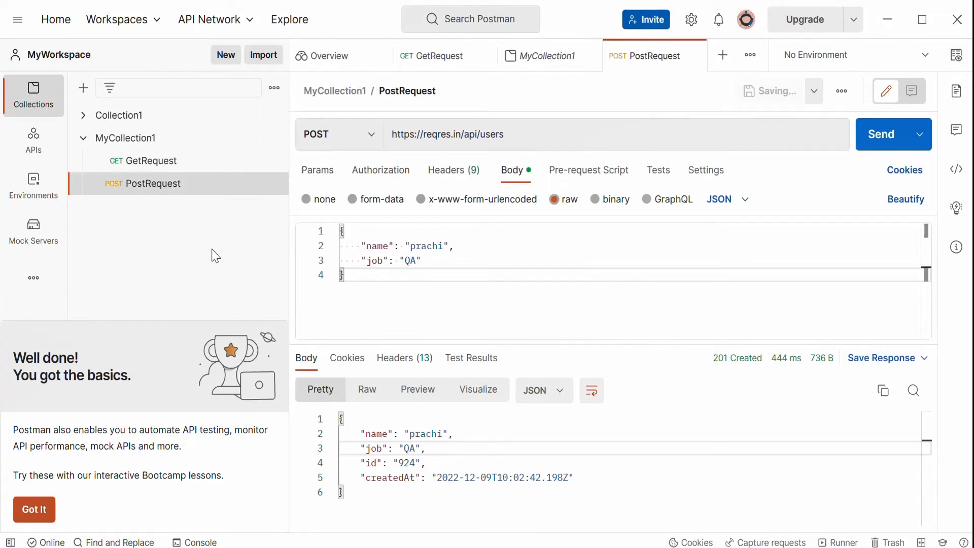
click(609, 462)
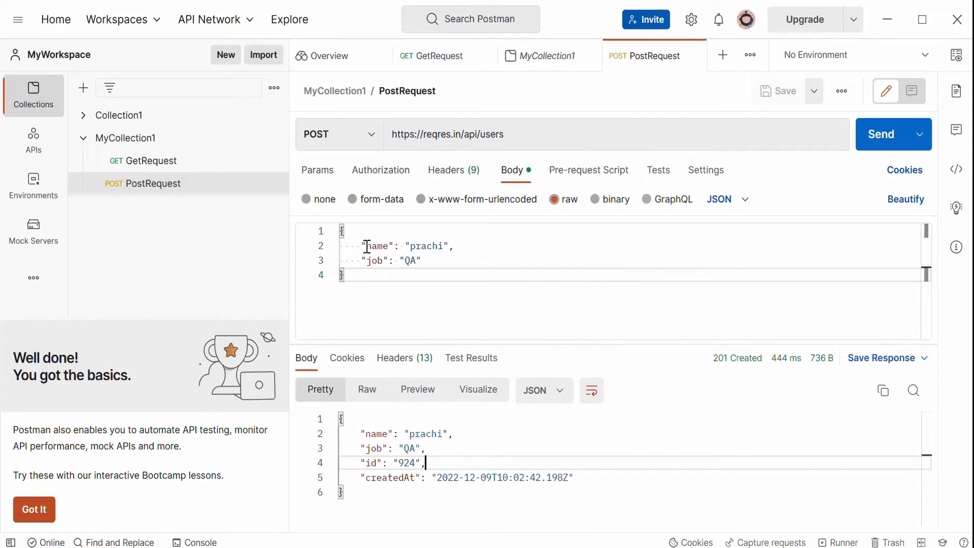
drag(343, 246, 453, 267)
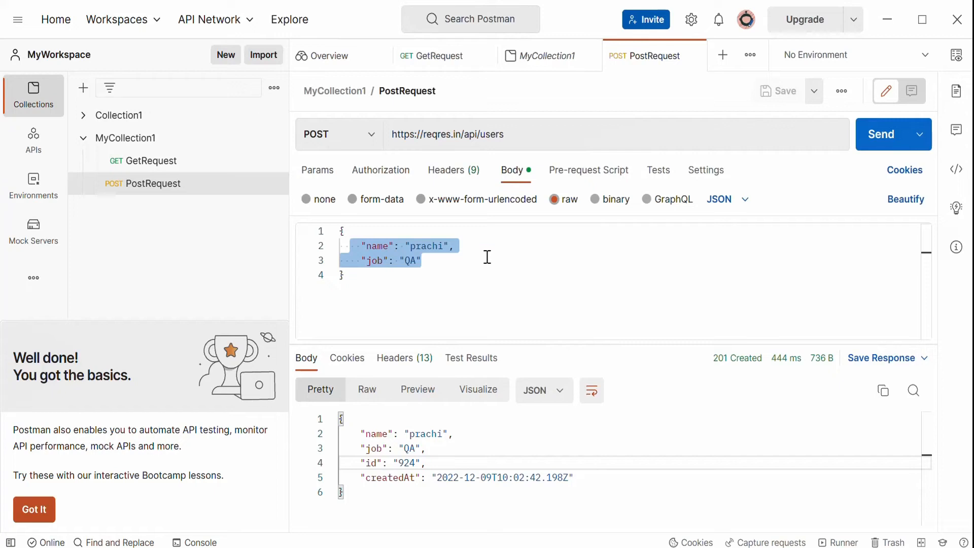
click(458, 294)
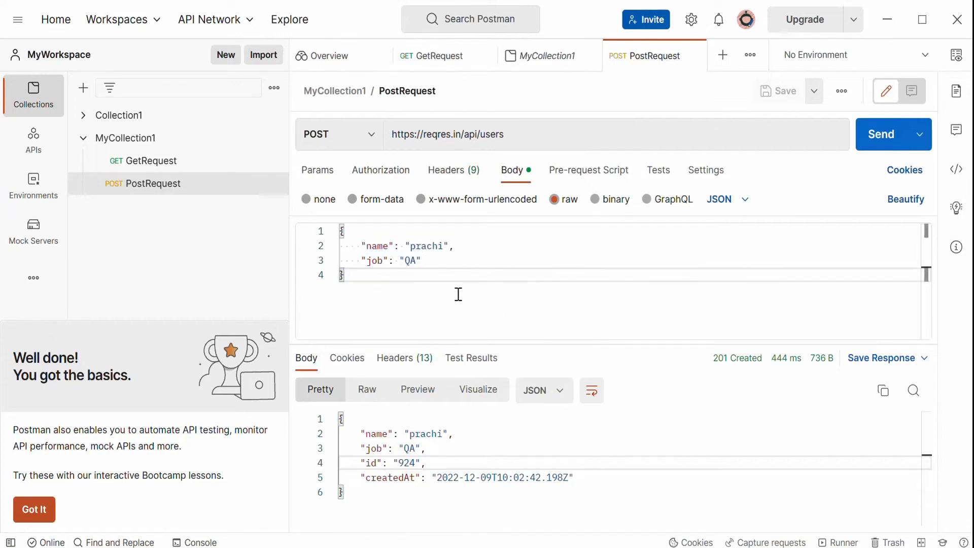
drag(431, 261, 361, 260)
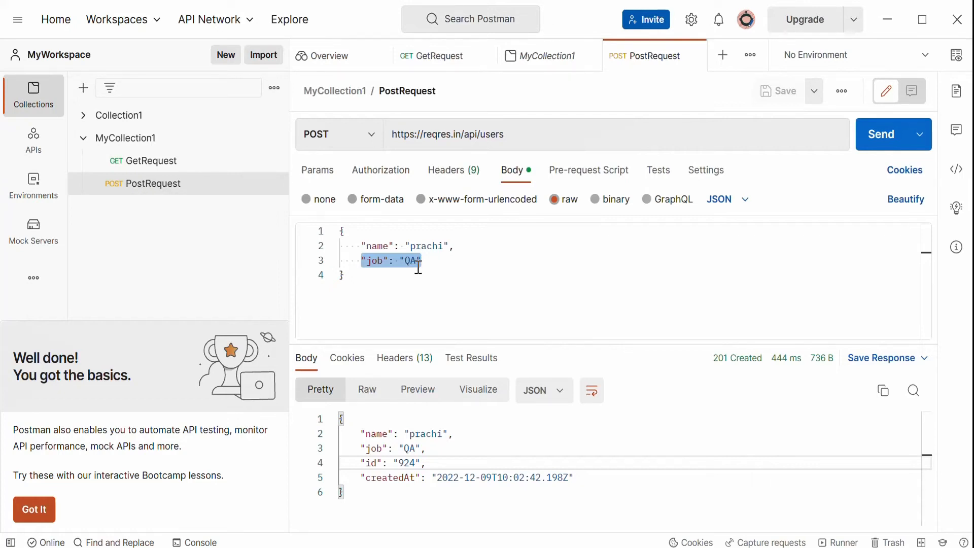
click(473, 267)
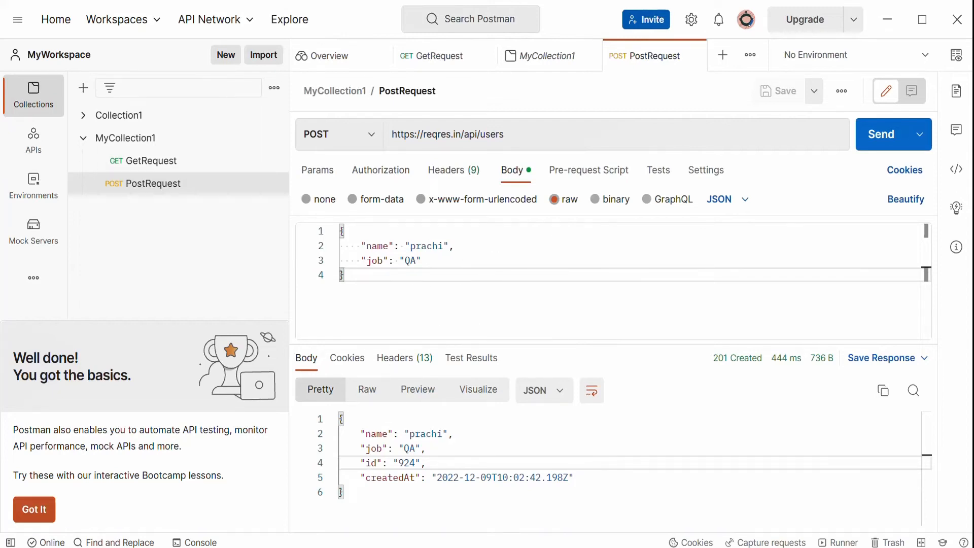
Open the PUT UPDATE example on the reqres.in page and select its request payload.
click(378, 545)
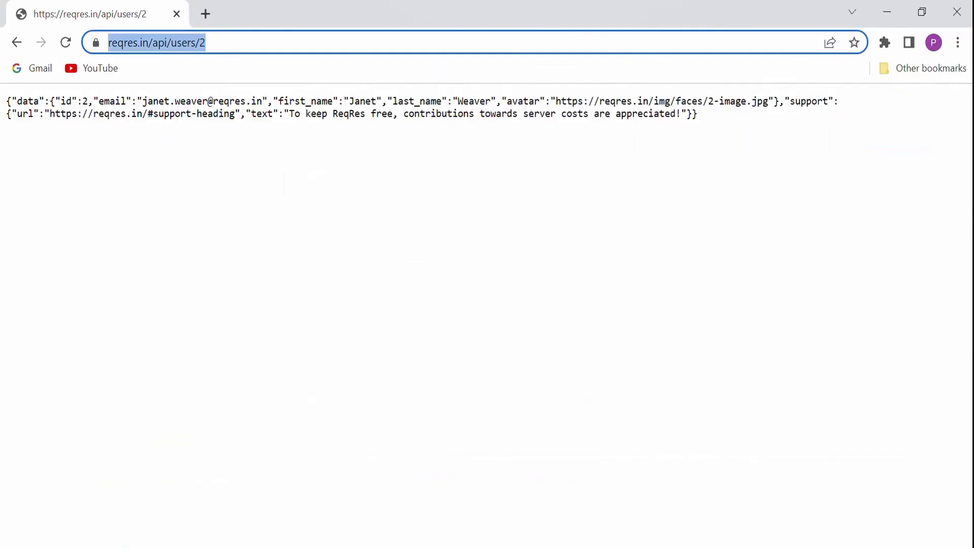
click(17, 42)
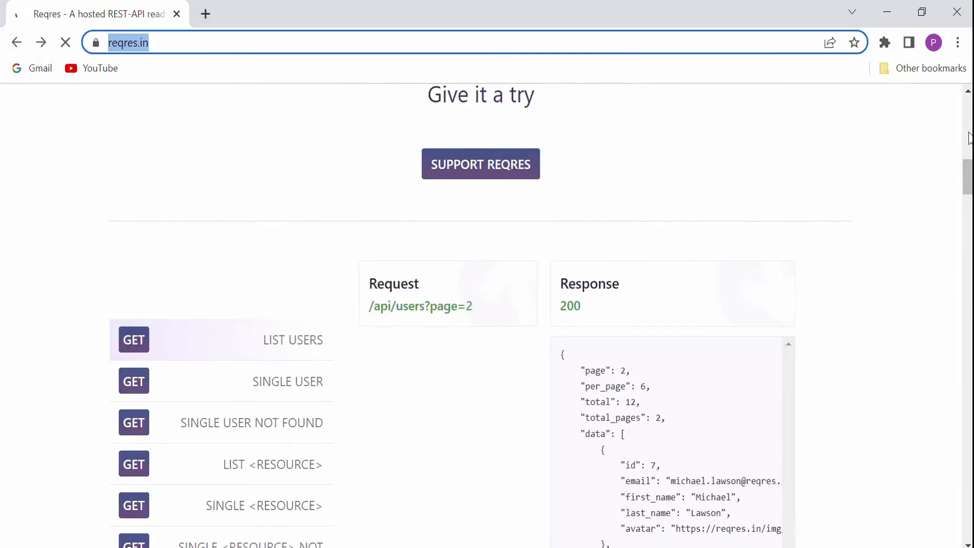
drag(968, 177, 969, 201)
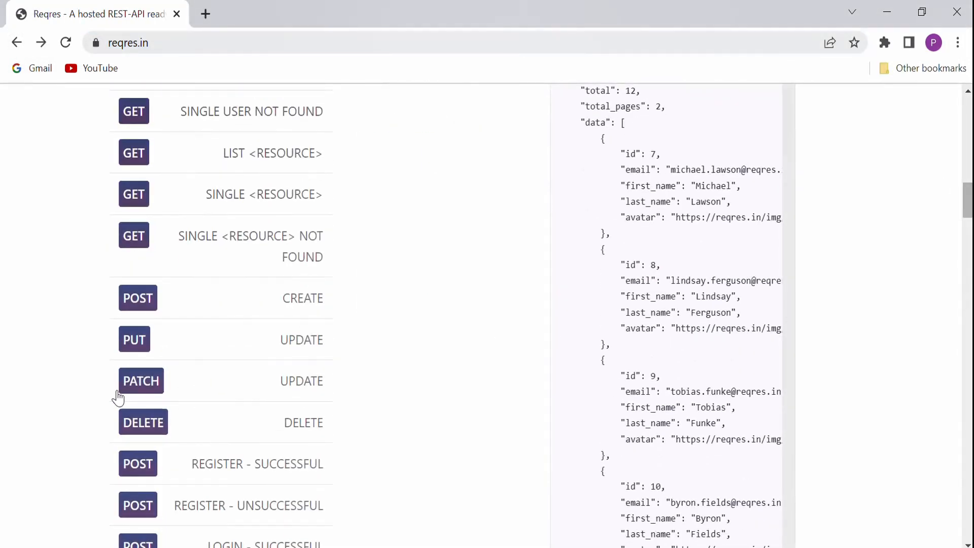
click(141, 347)
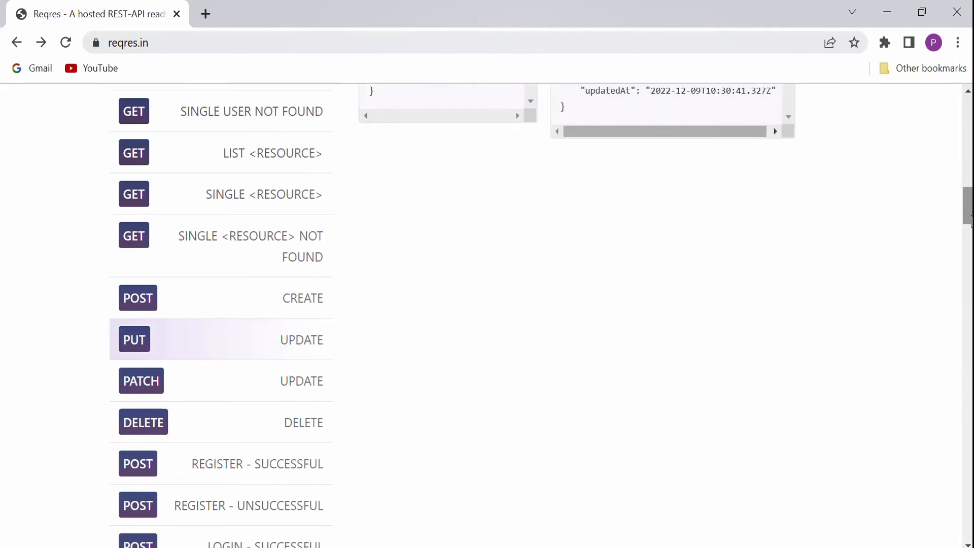
drag(969, 222, 969, 197)
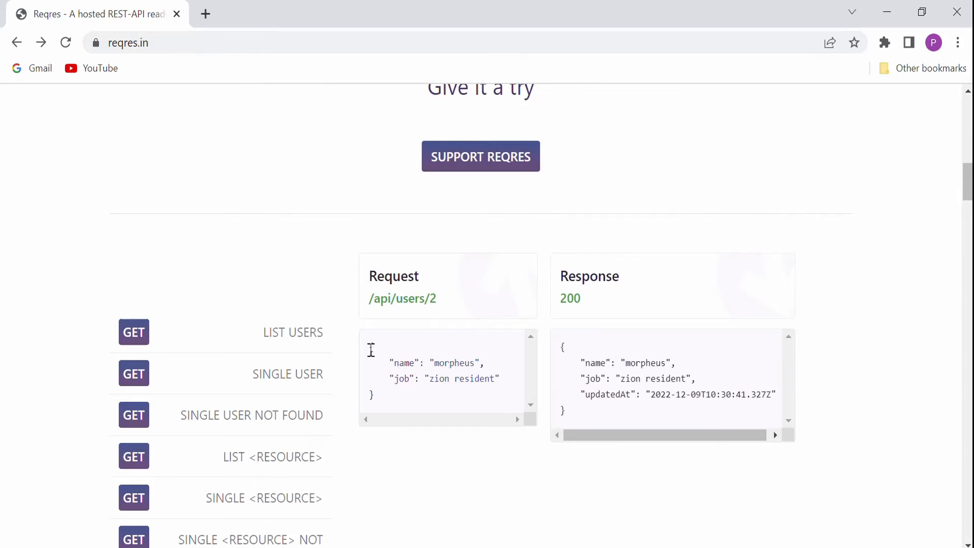
drag(370, 347, 416, 415)
key(ctrl+c)
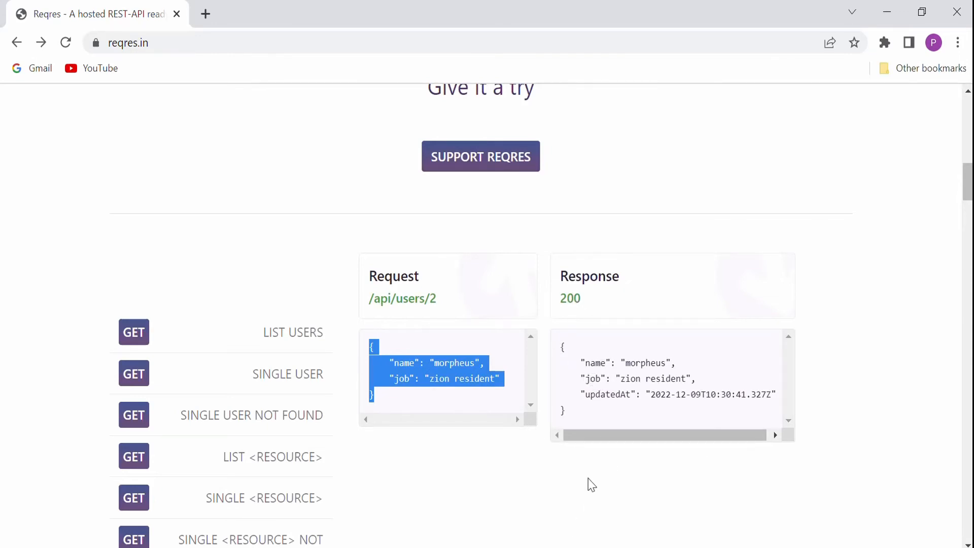
Add a new sheet row with ID 3 and request type PUT.
click(659, 547)
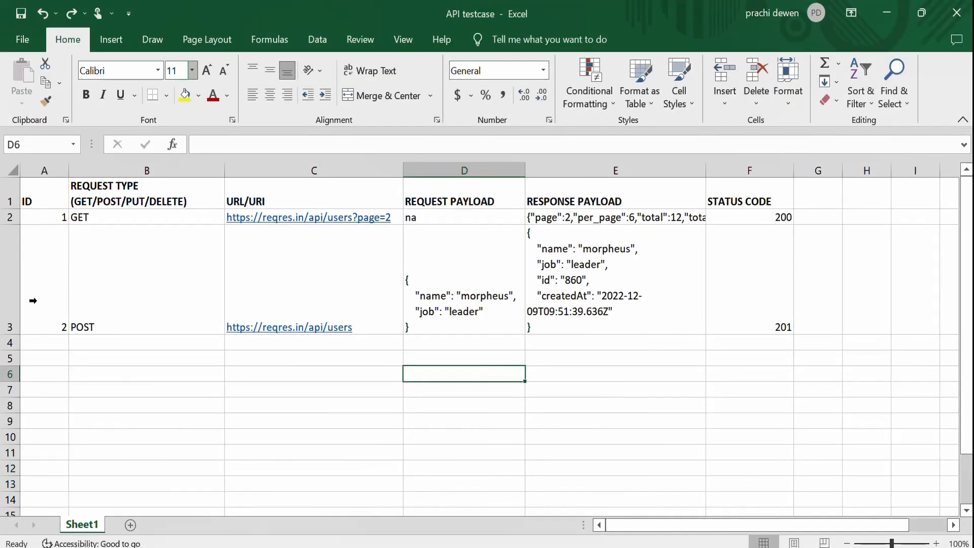
click(51, 349)
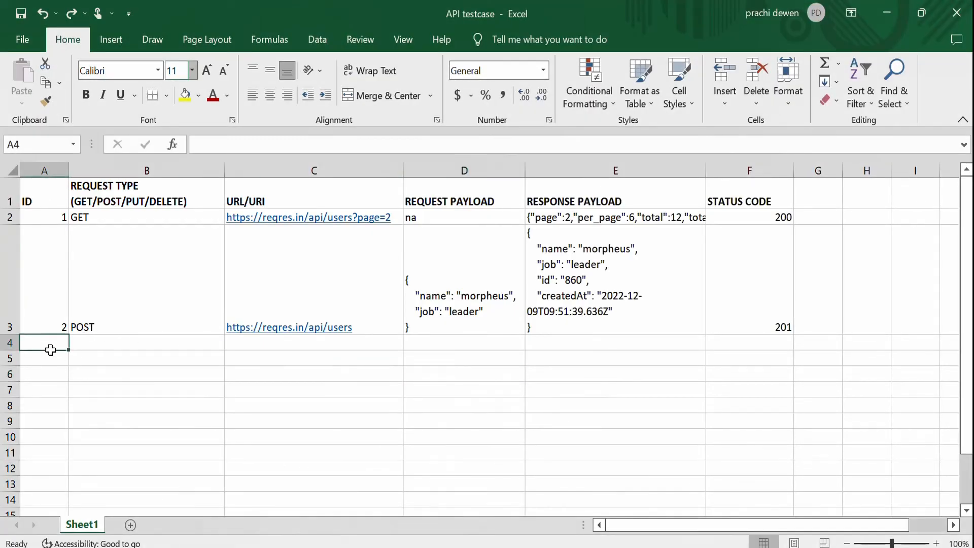
text(3)
click(94, 342)
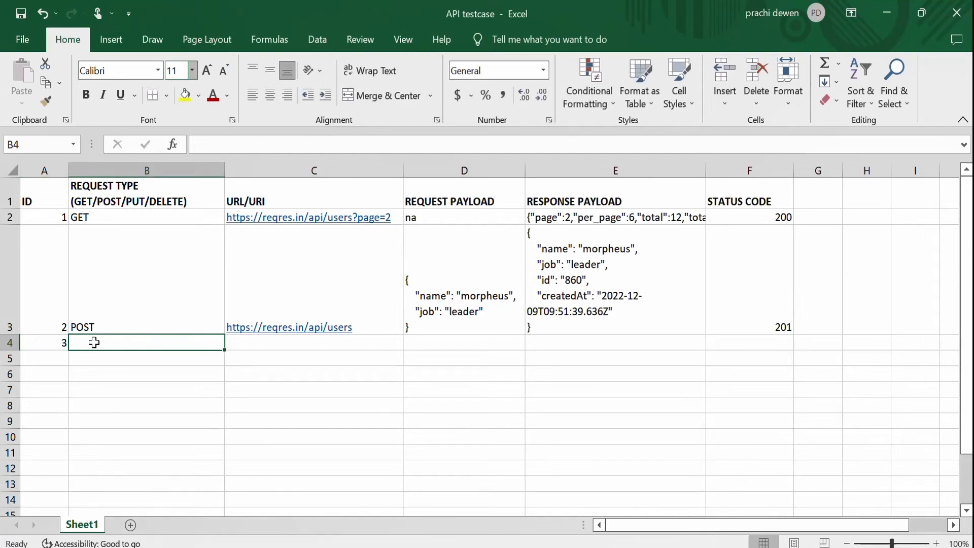
text(PO)
key(BackSpace)
key(BackSpace)
text(UT)
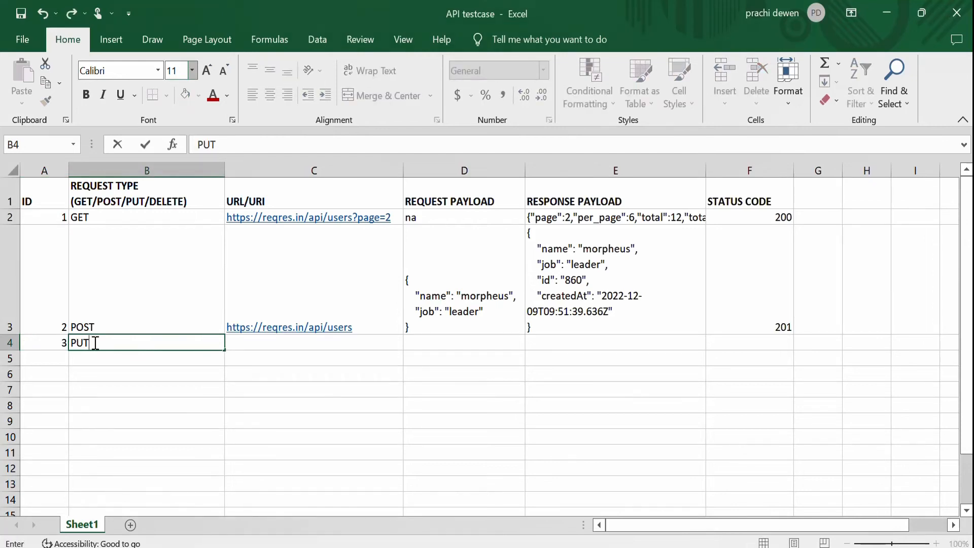
key(Tab)
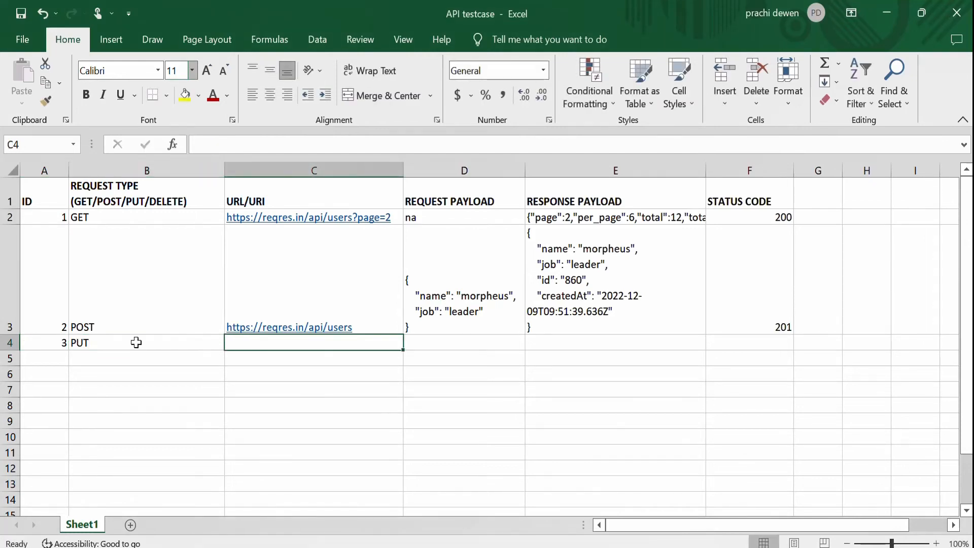
Copy the PUT example's request payload from reqres.in and paste it into the row's request payload cell.
double_click(438, 345)
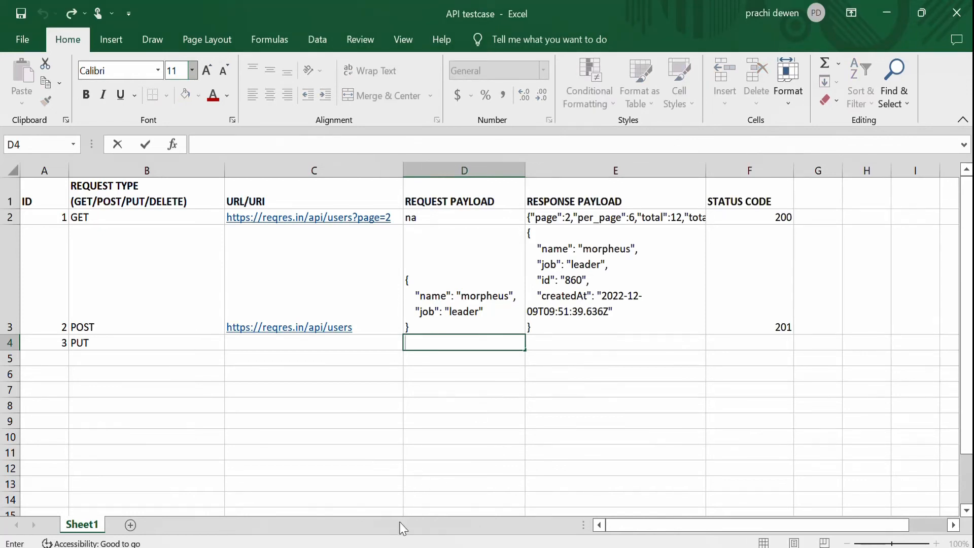
click(397, 546)
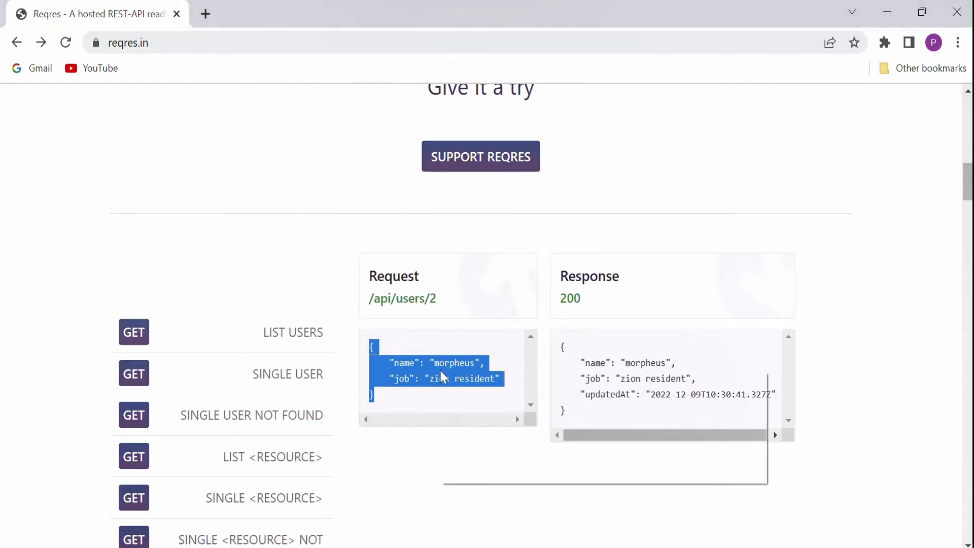
right_click(442, 376)
click(465, 383)
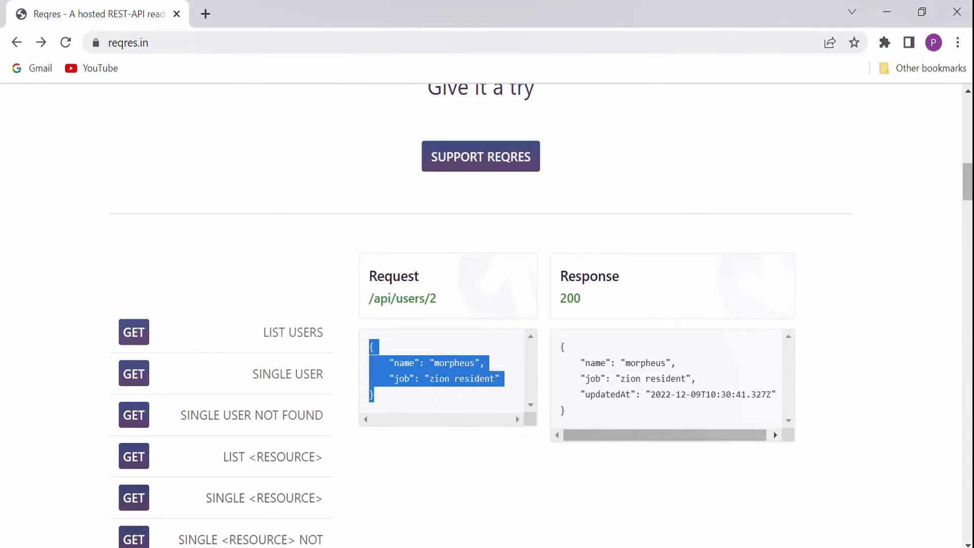
key(alt+Tab)
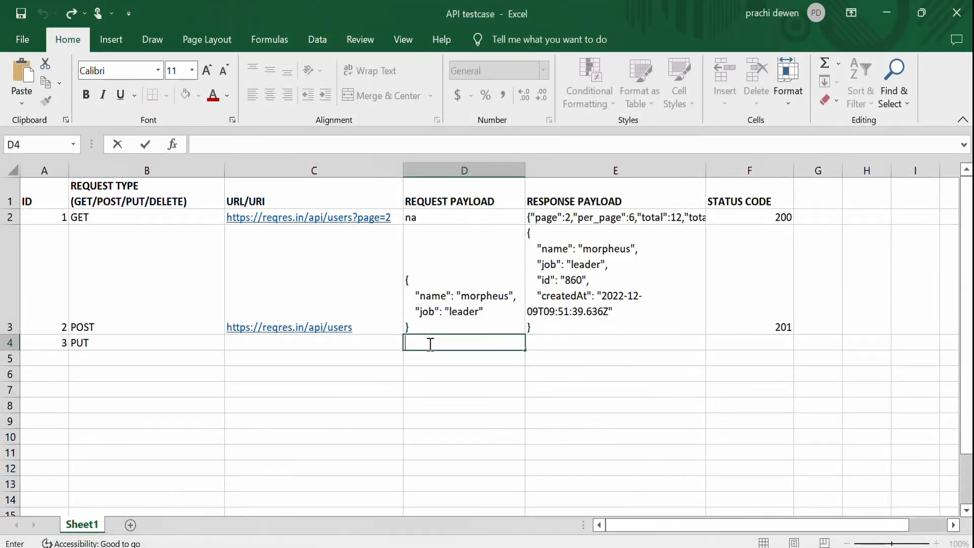
right_click(430, 344)
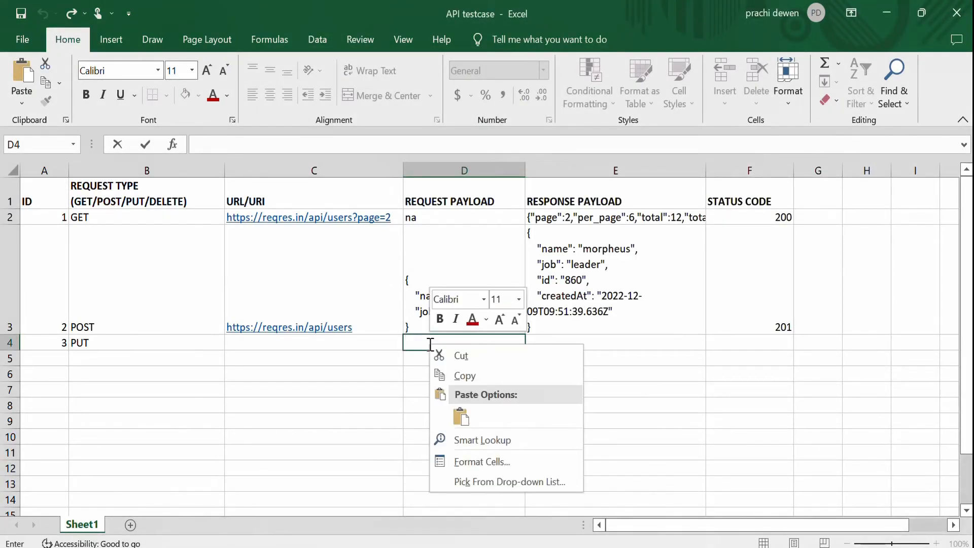
click(469, 425)
drag(464, 468, 463, 417)
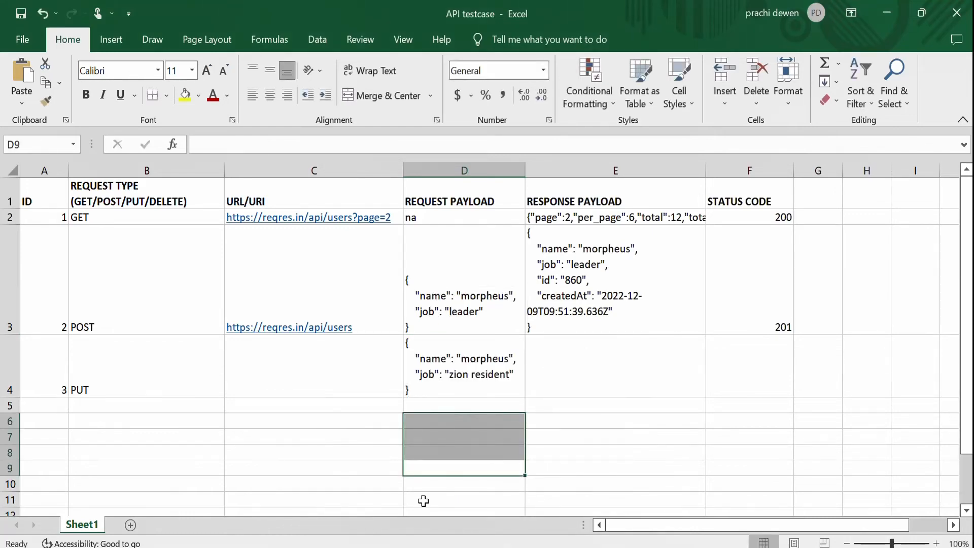
Copy the PUT example's response payload from reqres.in and paste it into the row's response payload cell.
key(alt+Tab)
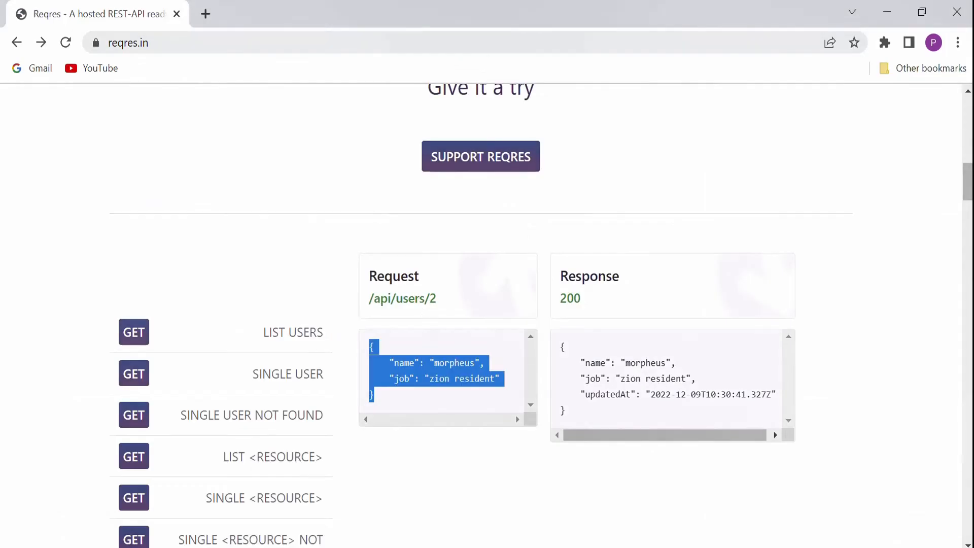
click(562, 347)
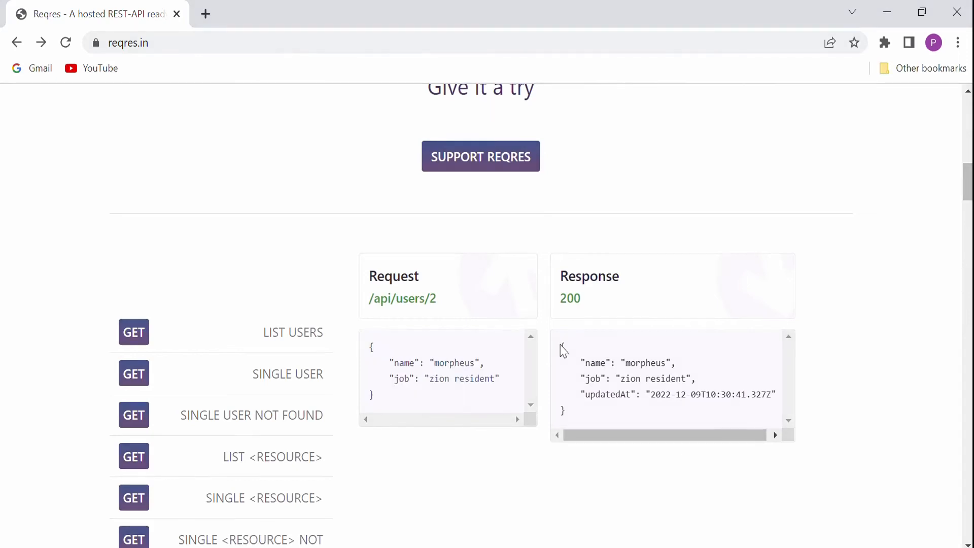
drag(561, 346, 600, 418)
key(ctrl+c)
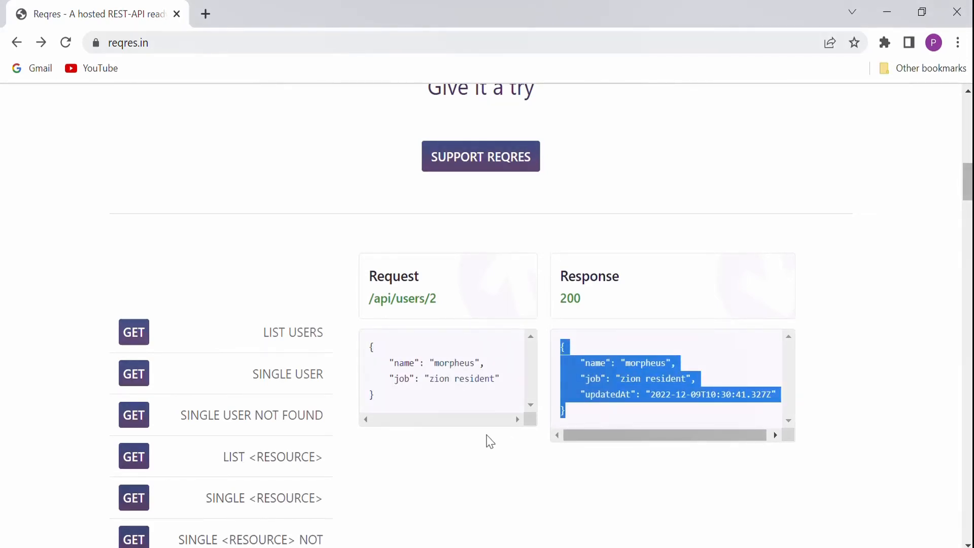
key(alt+Tab)
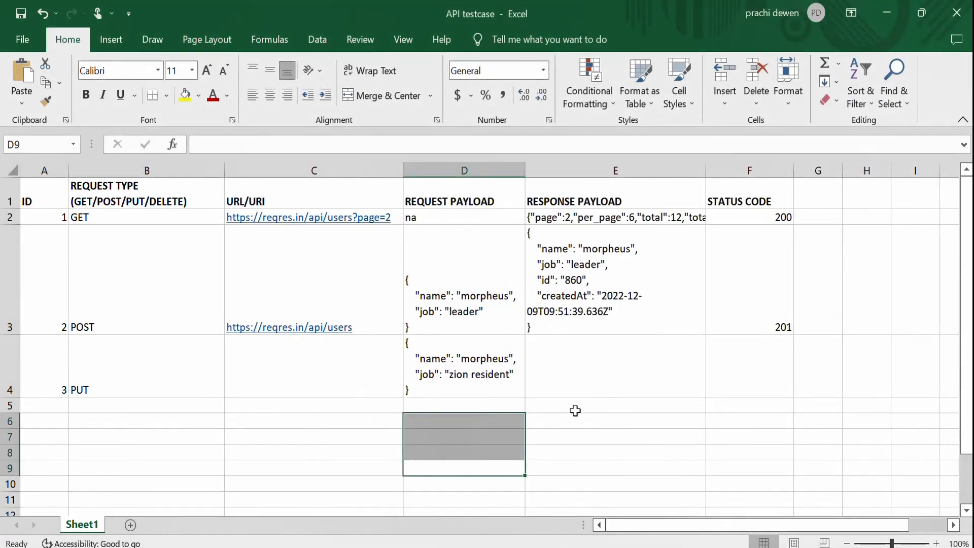
click(560, 363)
double_click(560, 362)
key(ctrl+v)
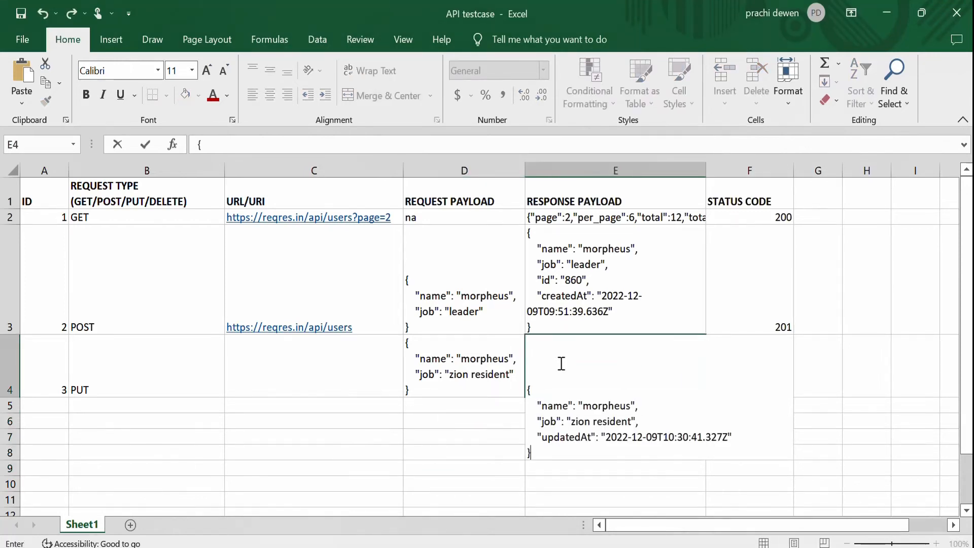
drag(569, 484, 569, 484)
Enter status code 200 for the PUT row.
click(769, 358)
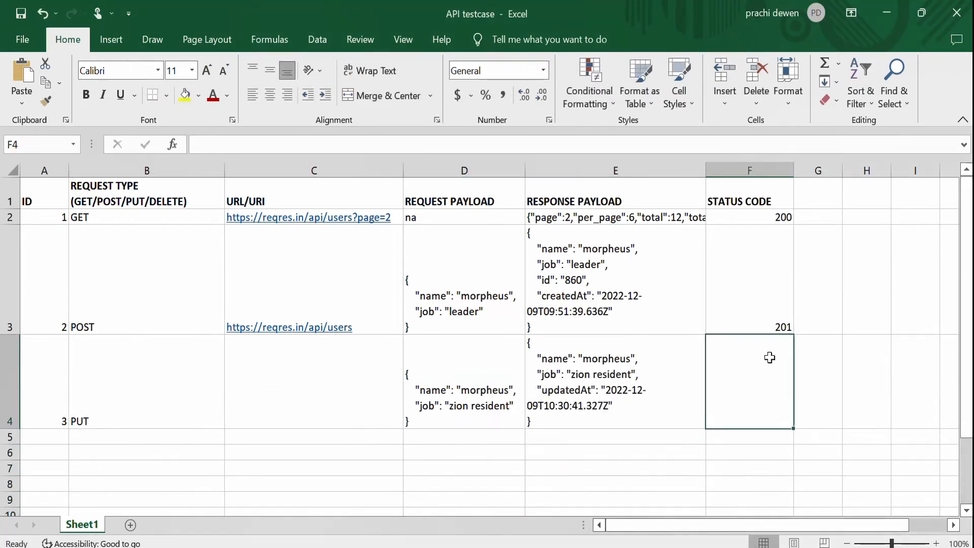
text(200)
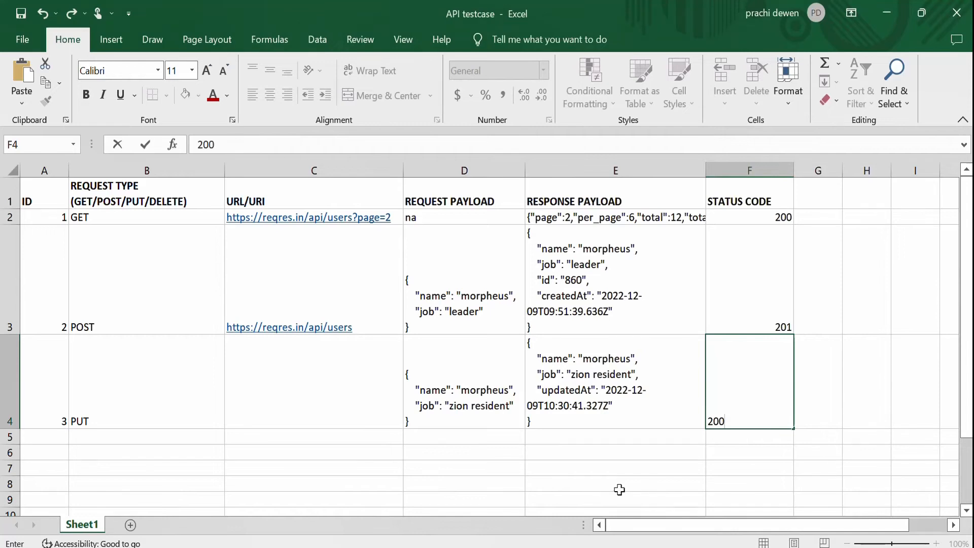
click(612, 462)
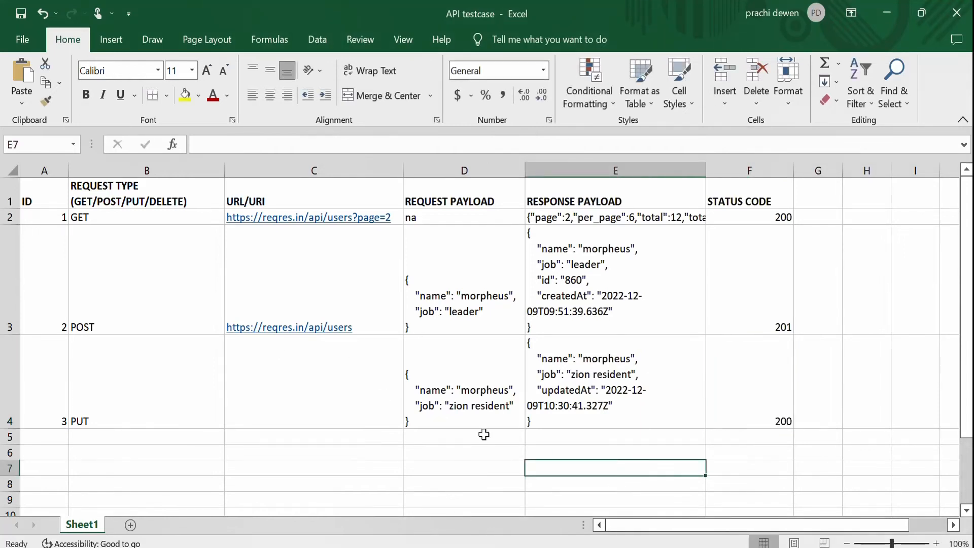
key(alt+Tab)
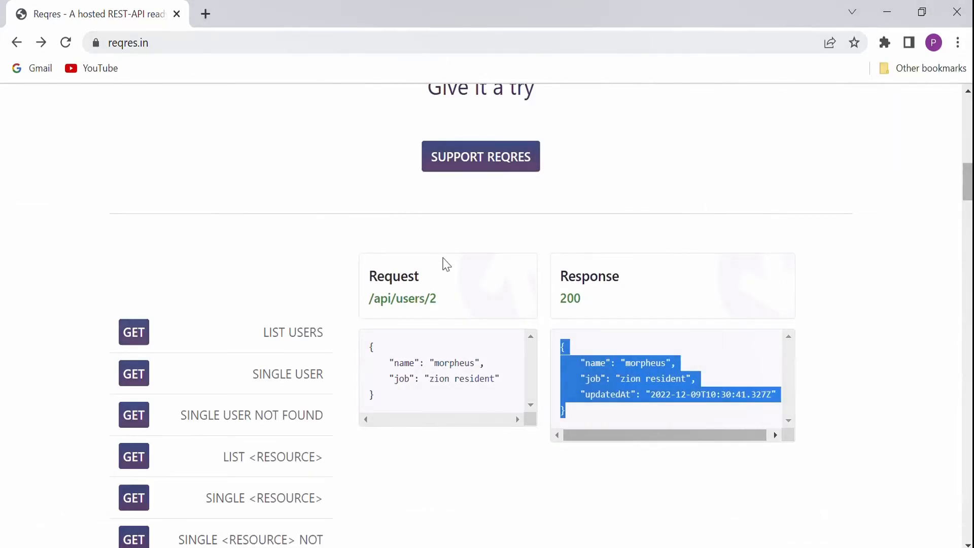
Copy the PUT example's endpoint URL from reqres.in and paste it into the PUT row's URL cell.
click(408, 302)
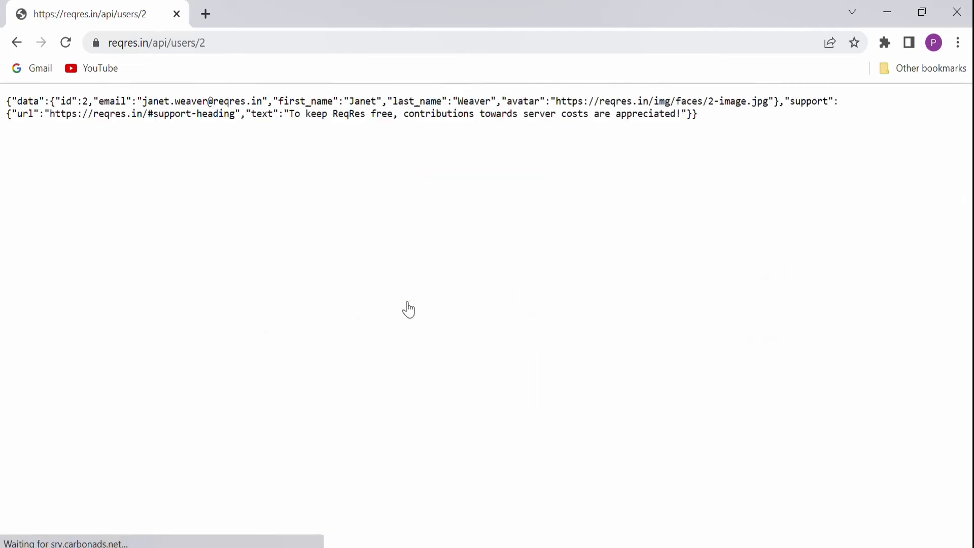
click(253, 39)
key(ctrl+c)
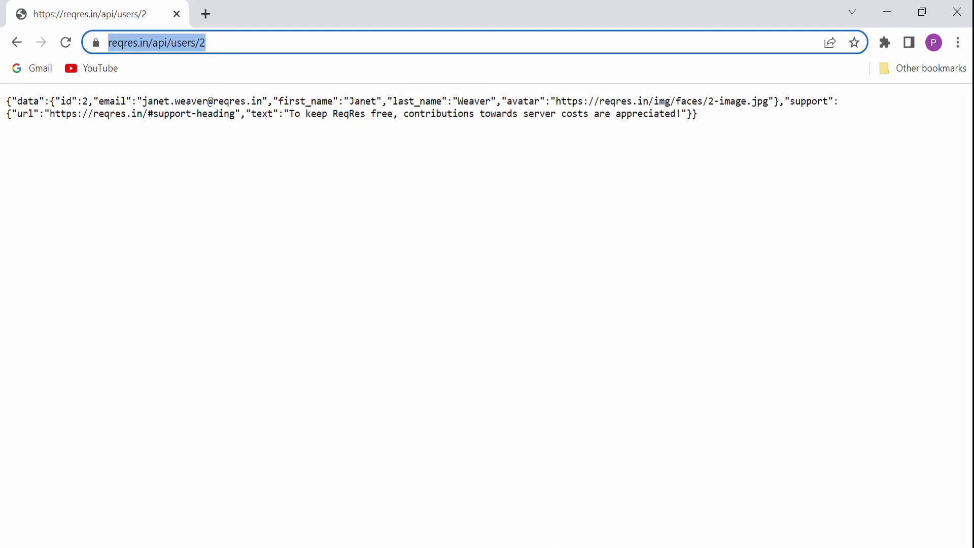
click(547, 547)
click(312, 369)
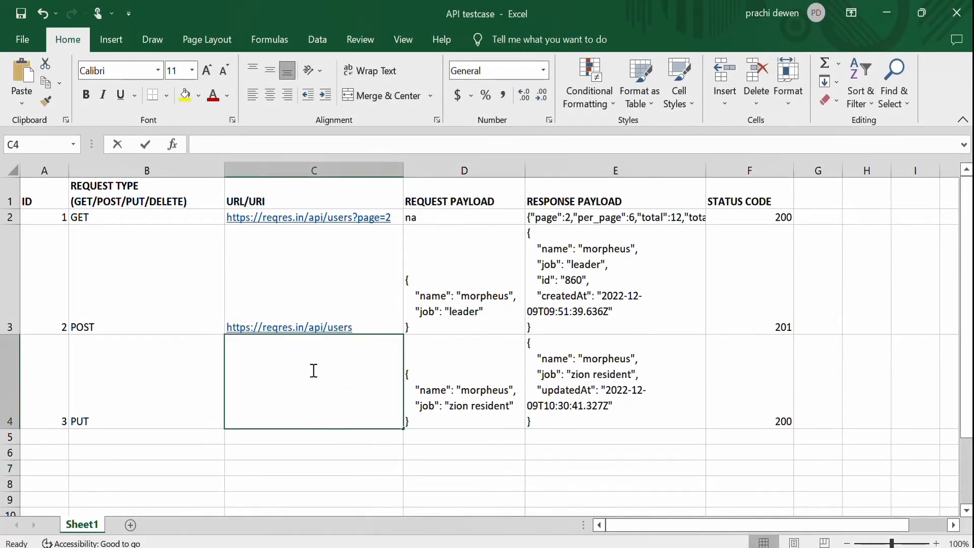
double_click(312, 370)
key(ctrl+v)
click(331, 459)
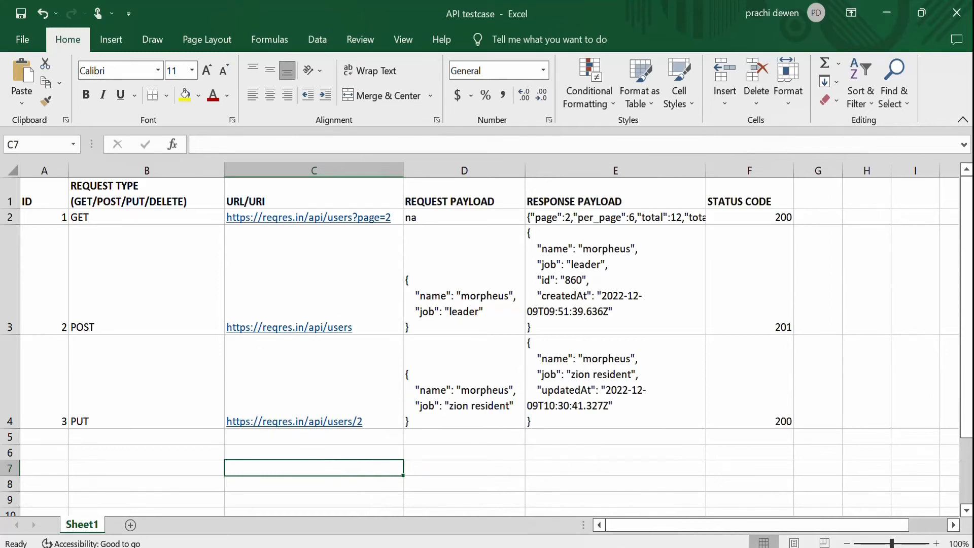
click(11, 405)
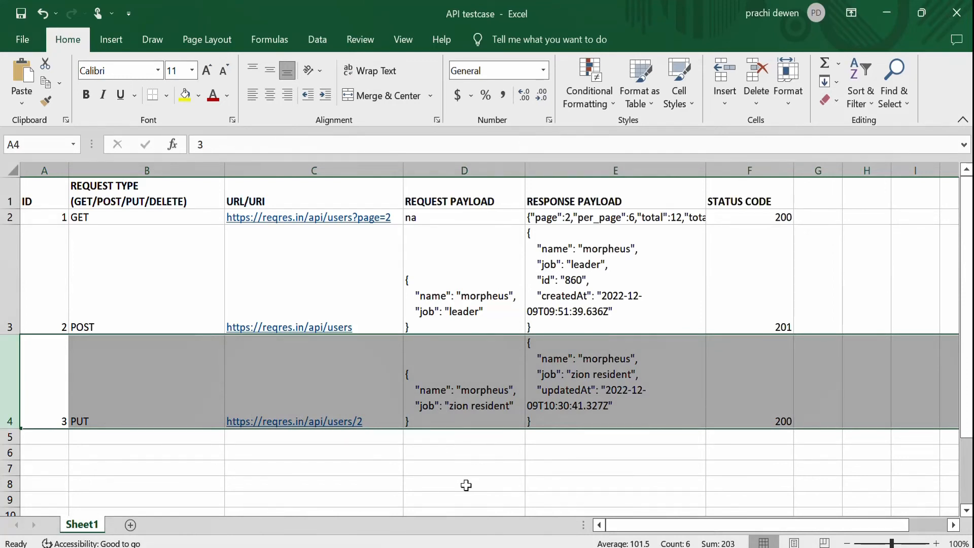
click(502, 468)
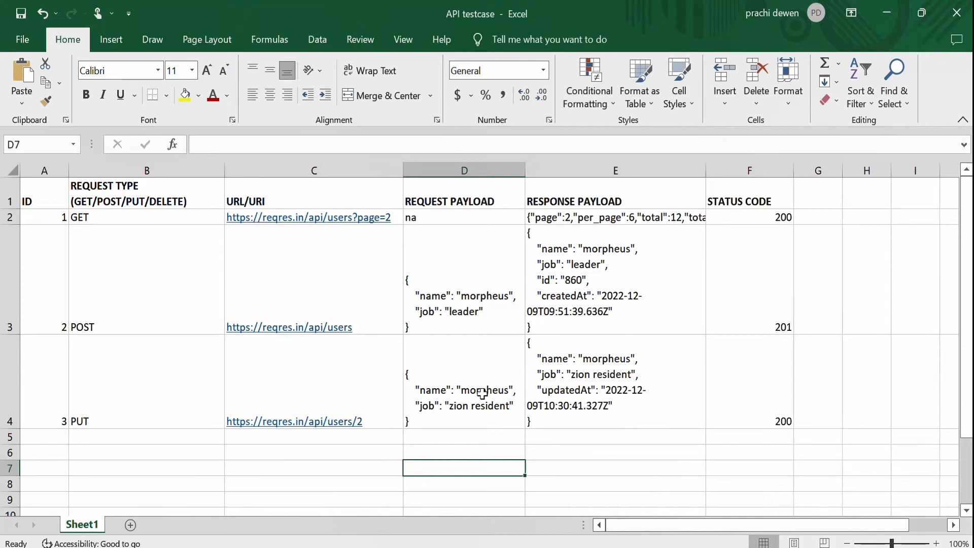
click(627, 432)
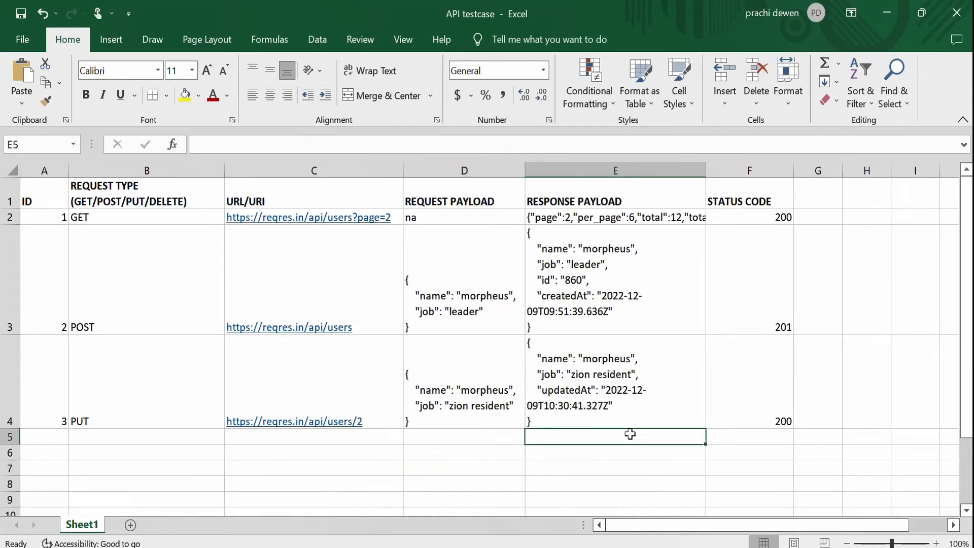
click(460, 403)
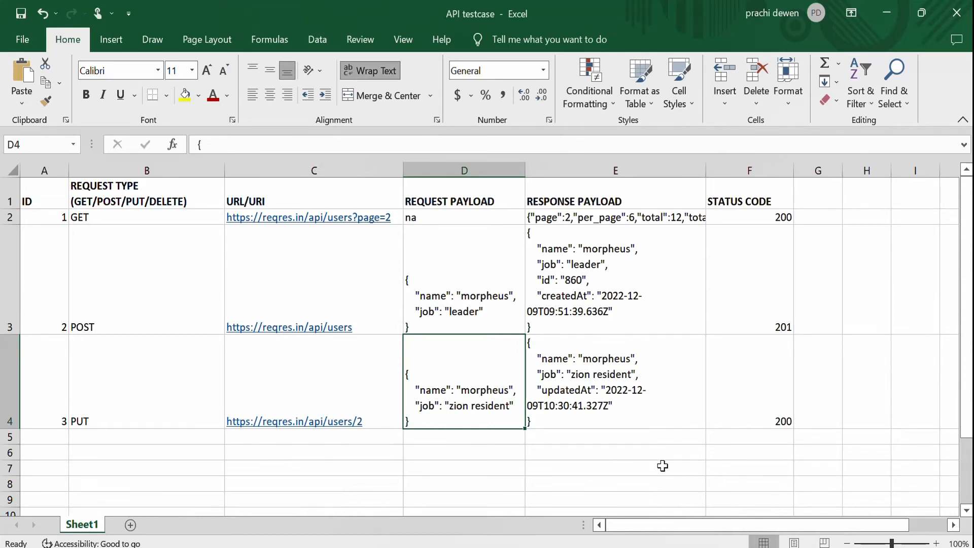
click(111, 393)
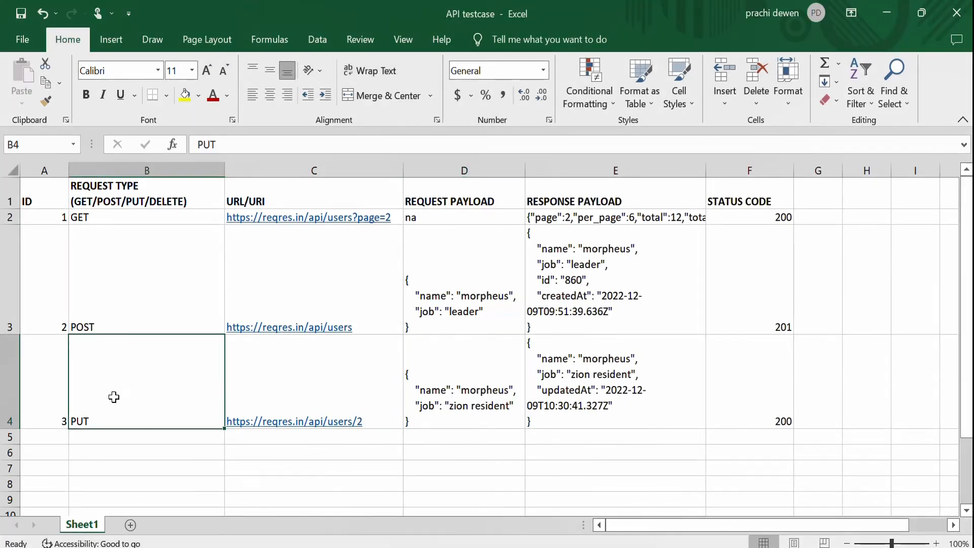
Change the user ID at the end of the PUT row's URL to 924, the ID from the Postman POST response.
double_click(379, 422)
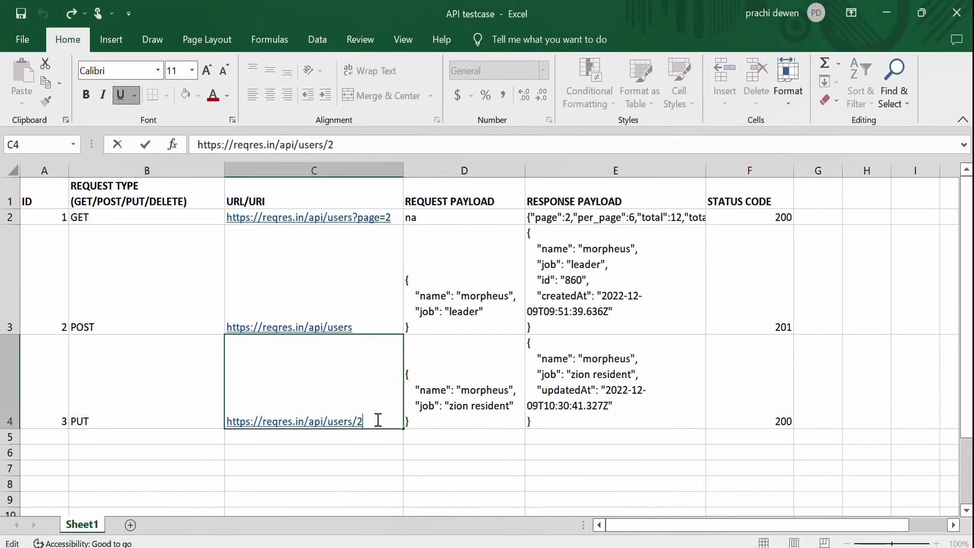
drag(360, 421, 358, 421)
key(alt+Tab)
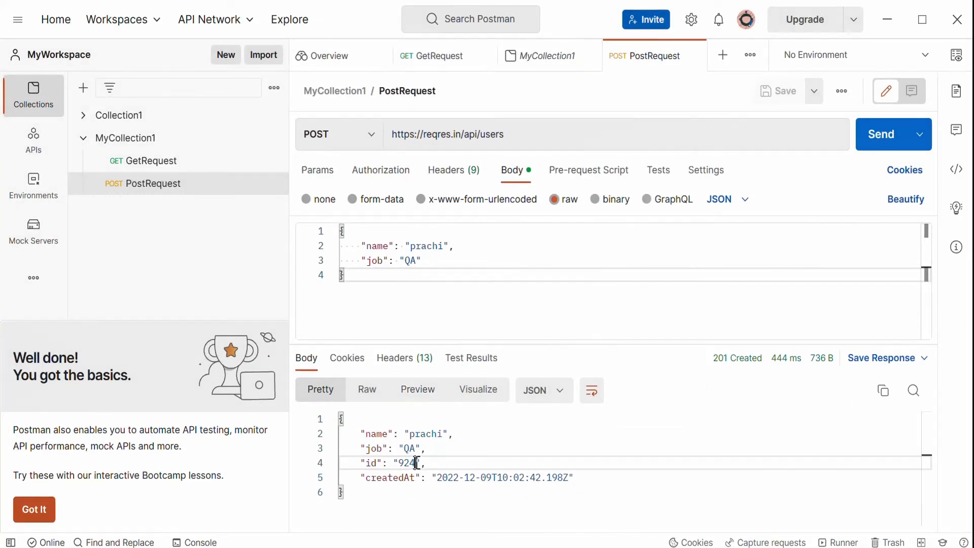
drag(416, 463, 404, 463)
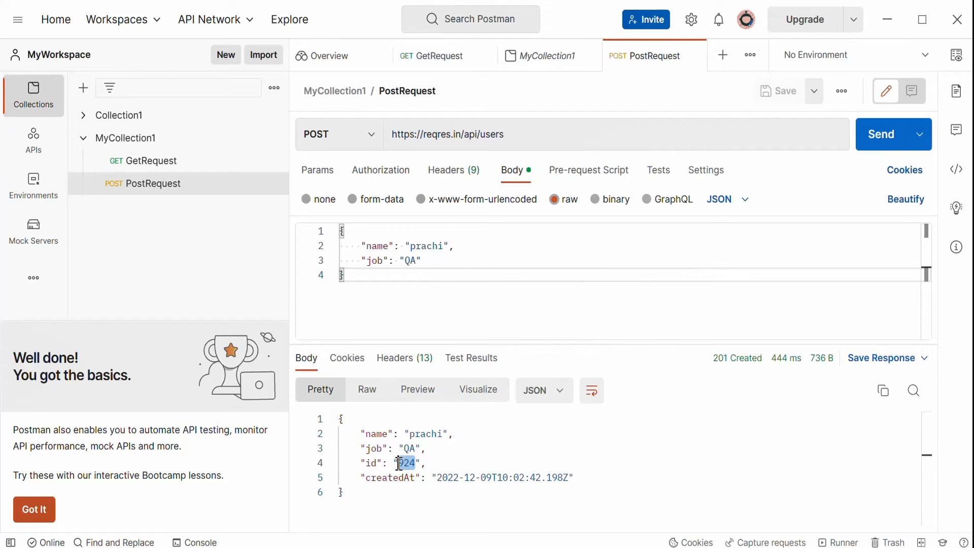
drag(427, 255, 349, 246)
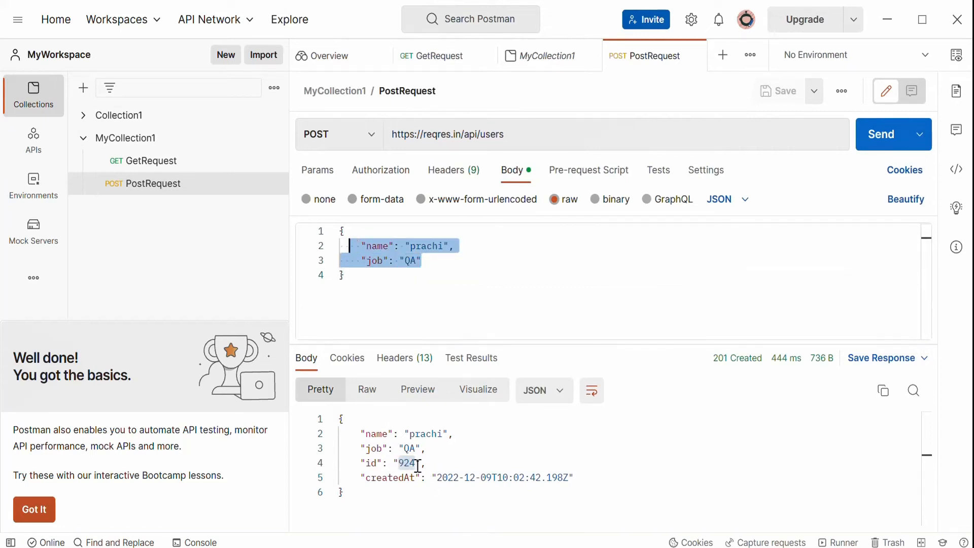
drag(415, 463, 393, 463)
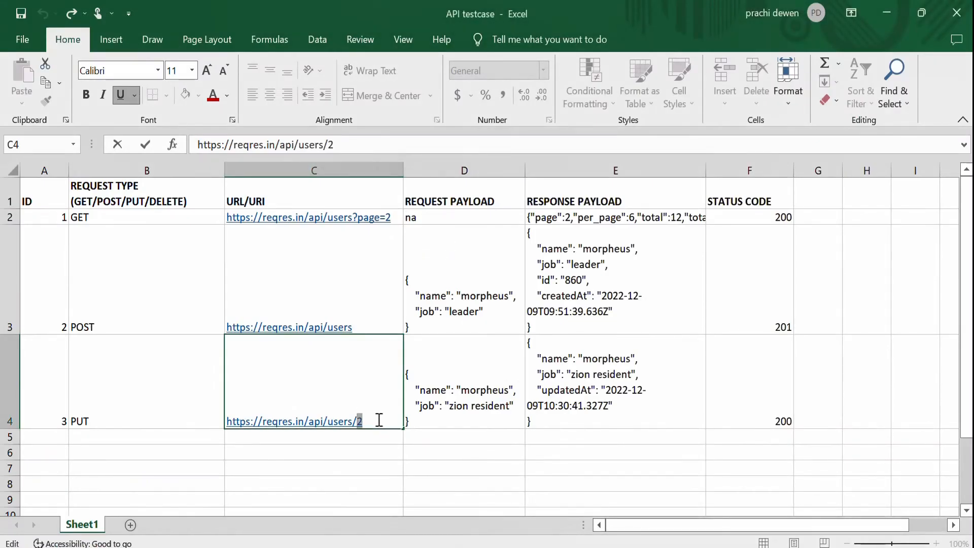
key(BackSpace)
text(924)
key(Return)
Edit the PUT row's request payload, setting name to the user's first name and job to leader.
drag(391, 432, 454, 438)
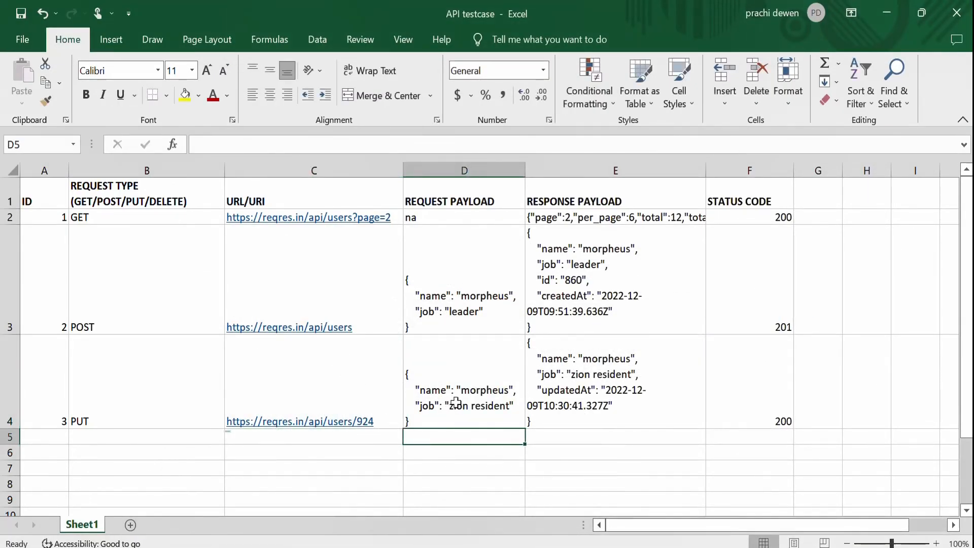
double_click(506, 389)
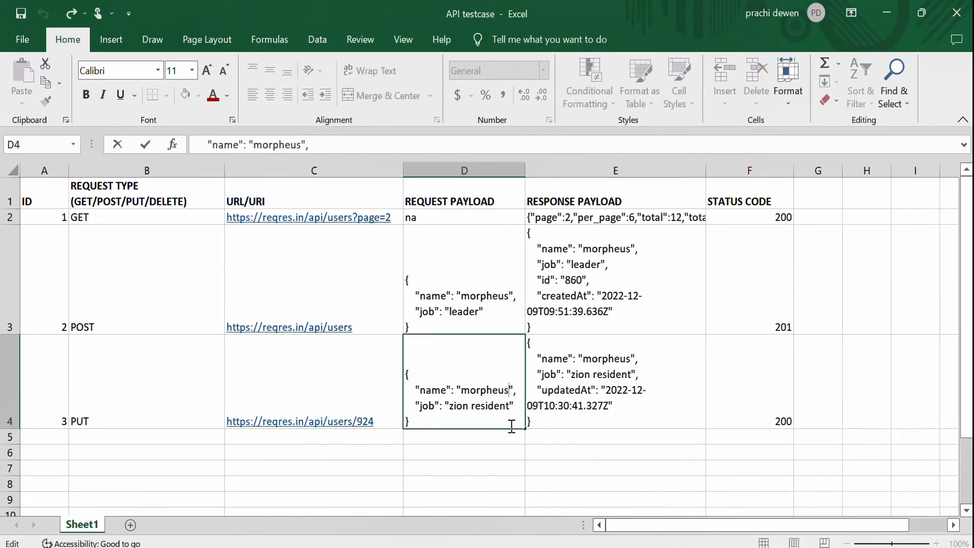
key(BackSpace)
key(BackSpace)
key(BackSpace)
key(BackSpace)
key(BackSpace)
key(BackSpace)
key(BackSpace)
key(BackSpace)
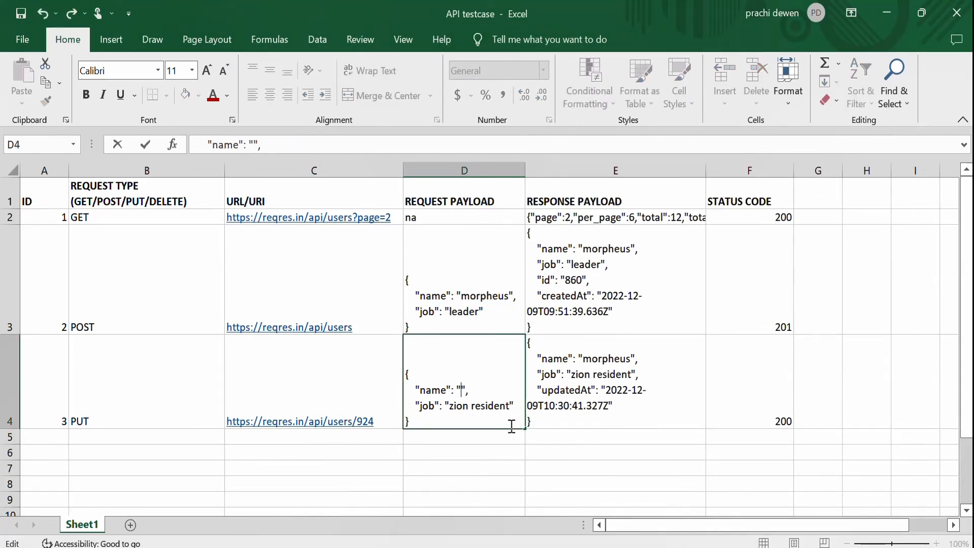
text(PRACH)
key(BackSpace)
key(BackSpace)
key(BackSpace)
key(BackSpace)
key(BackSpace)
text(prachi)
click(514, 406)
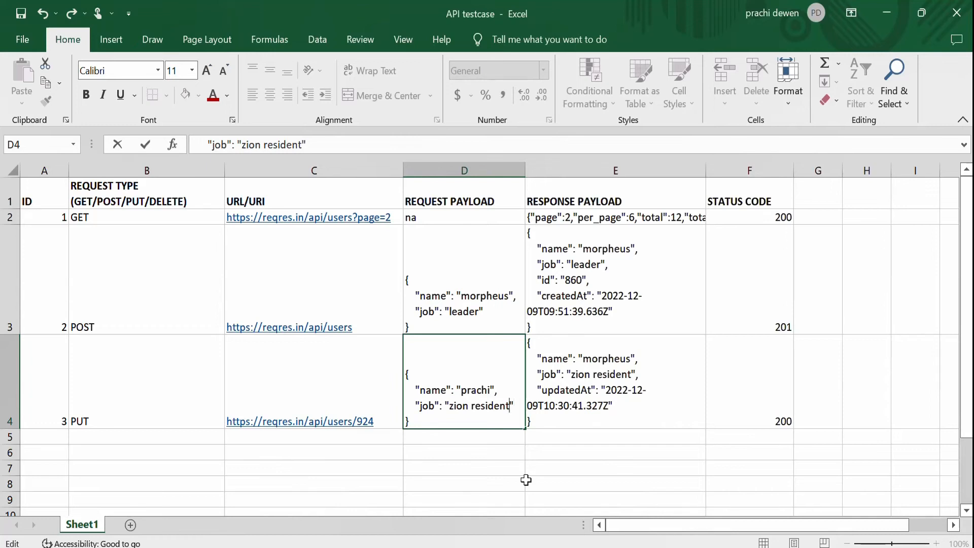
key(BackSpace)
key(BackSpace)
key(BackSpace)
key(BackSpace)
key(BackSpace)
key(BackSpace)
key(BackSpace)
key(BackSpace)
key(BackSpace)
key(BackSpace)
key(BackSpace)
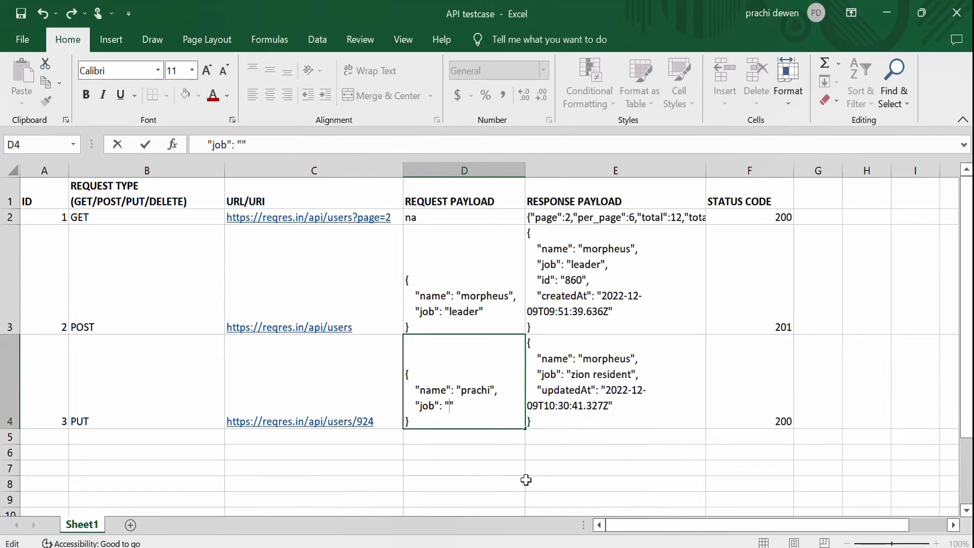
text(leard)
key(BackSpace)
key(BackSpace)
text(de)
click(526, 480)
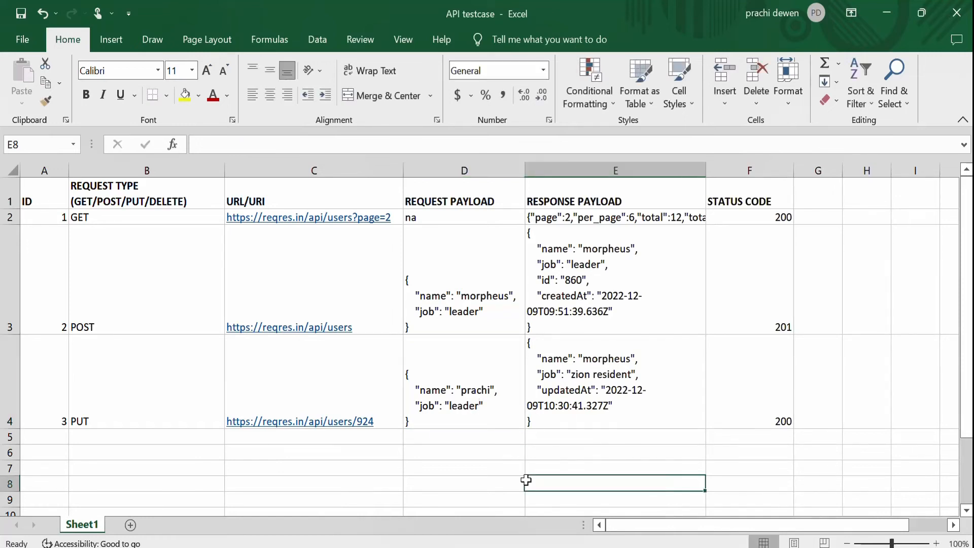
Edit the PUT row's response payload, setting name to the user's first name and job to leader.
click(487, 413)
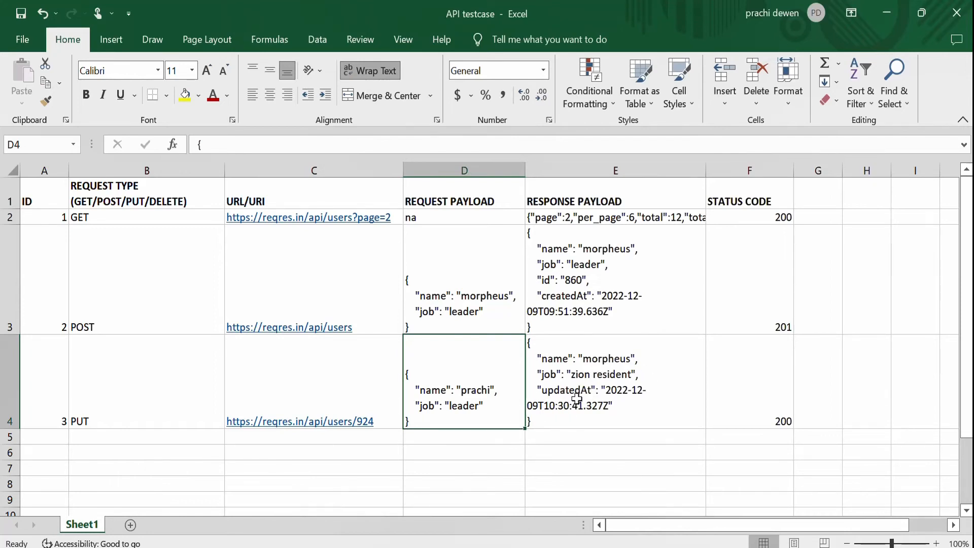
double_click(618, 357)
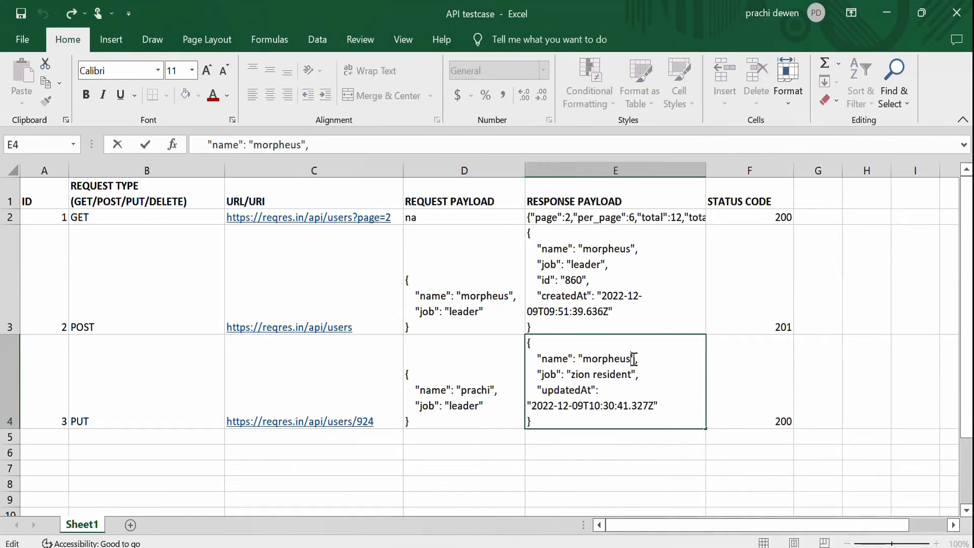
key(BackSpace)
key(BackSpace)
key(BackSpace)
key(BackSpace)
key(BackSpace)
key(BackSpace)
key(BackSpace)
key(BackSpace)
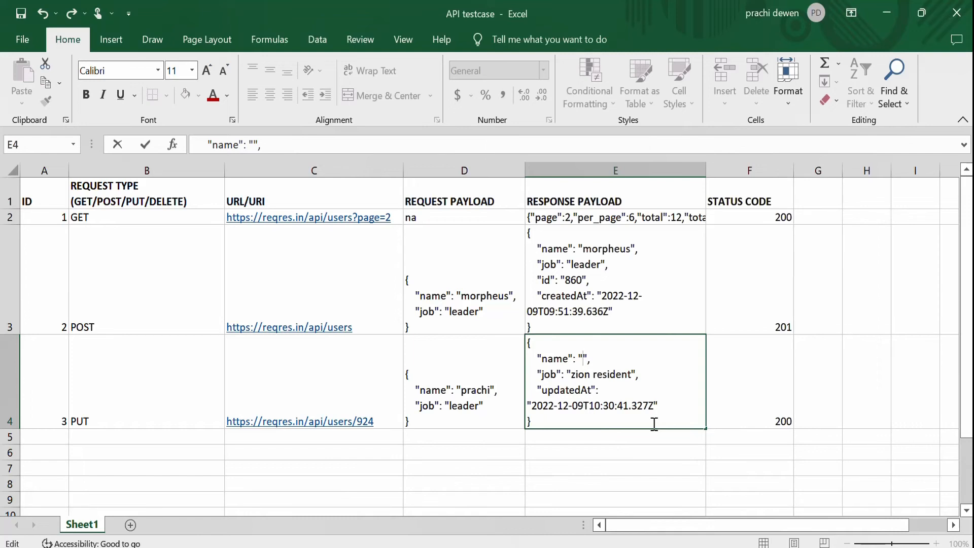
text(prachi)
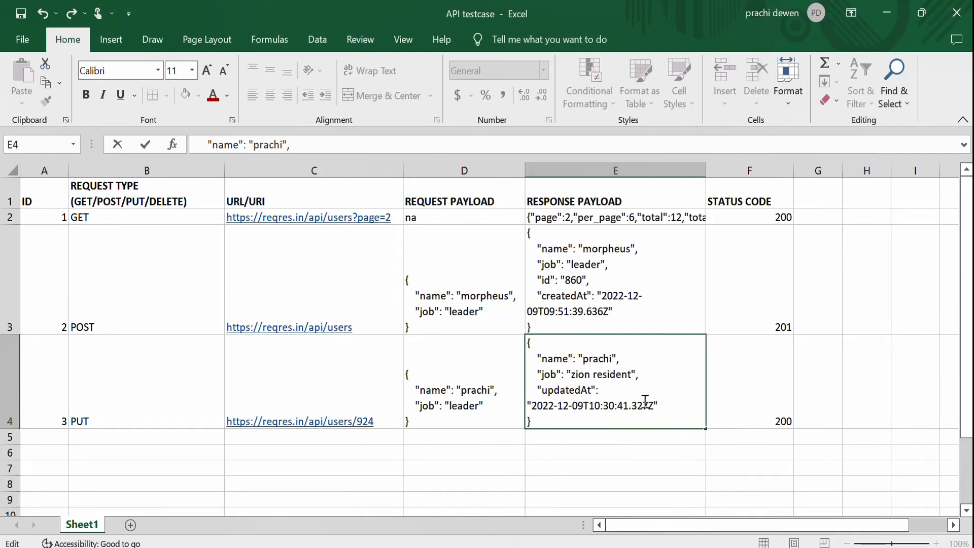
click(633, 376)
key(BackSpace)
key(BackSpace)
key(BackSpace)
key(BackSpace)
key(BackSpace)
key(BackSpace)
key(BackSpace)
key(BackSpace)
key(BackSpace)
key(BackSpace)
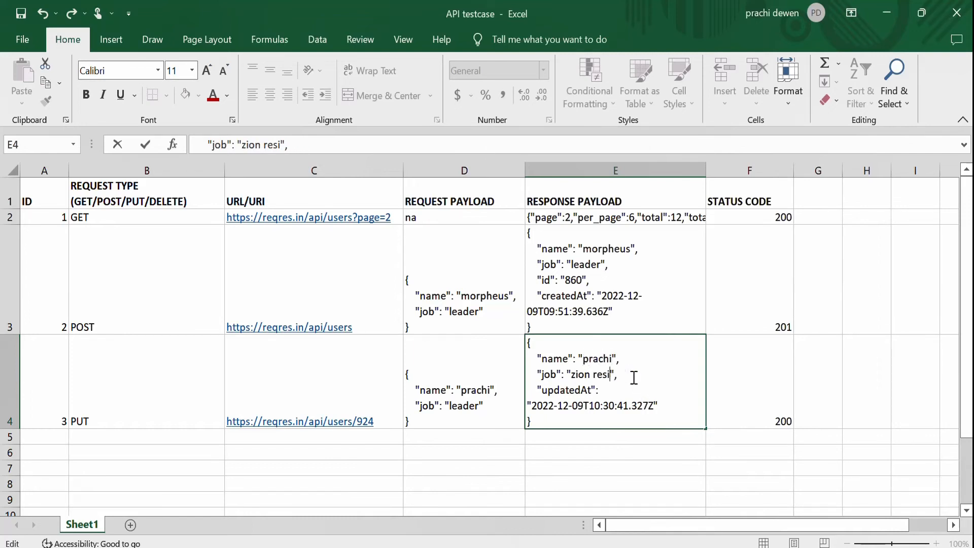
key(BackSpace)
key(BackSpace)
key(BackSpace)
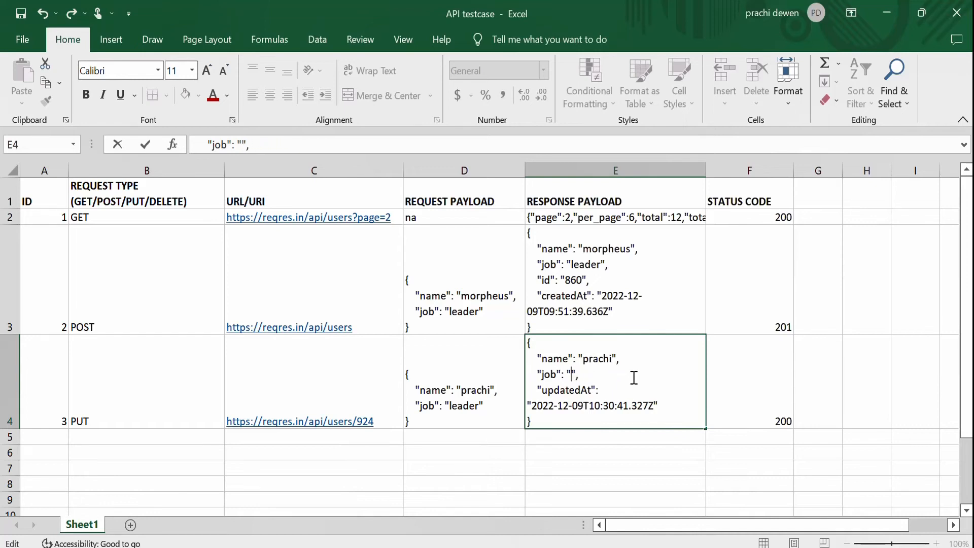
text(leader)
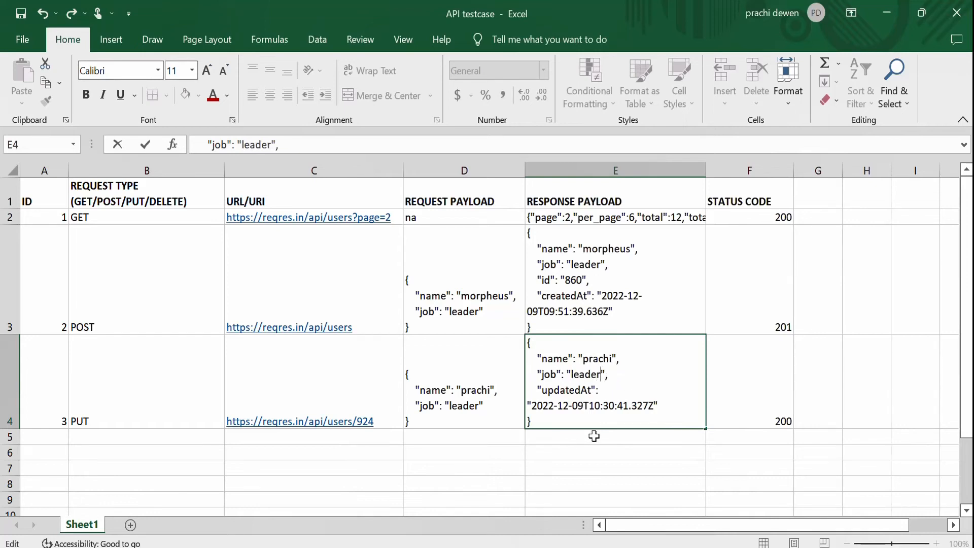
drag(658, 404, 536, 400)
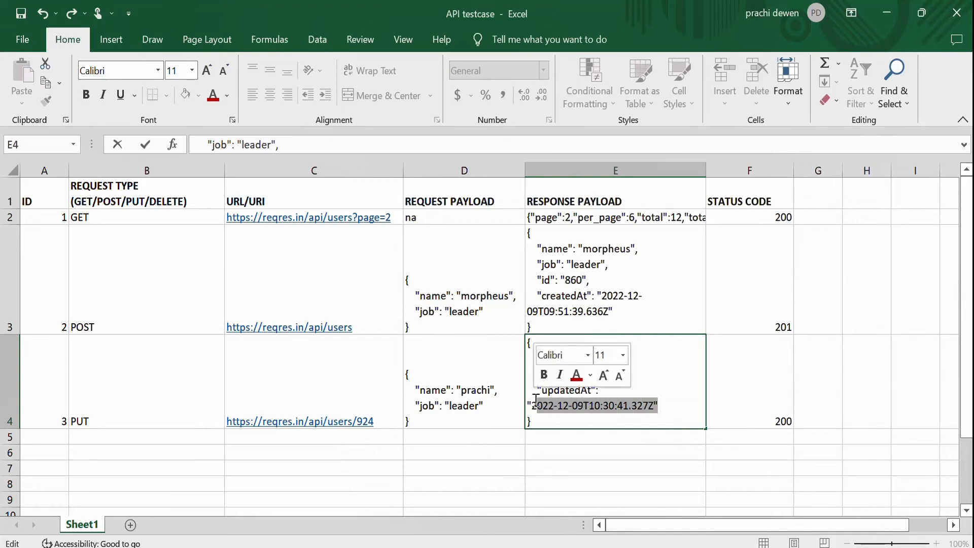
click(613, 452)
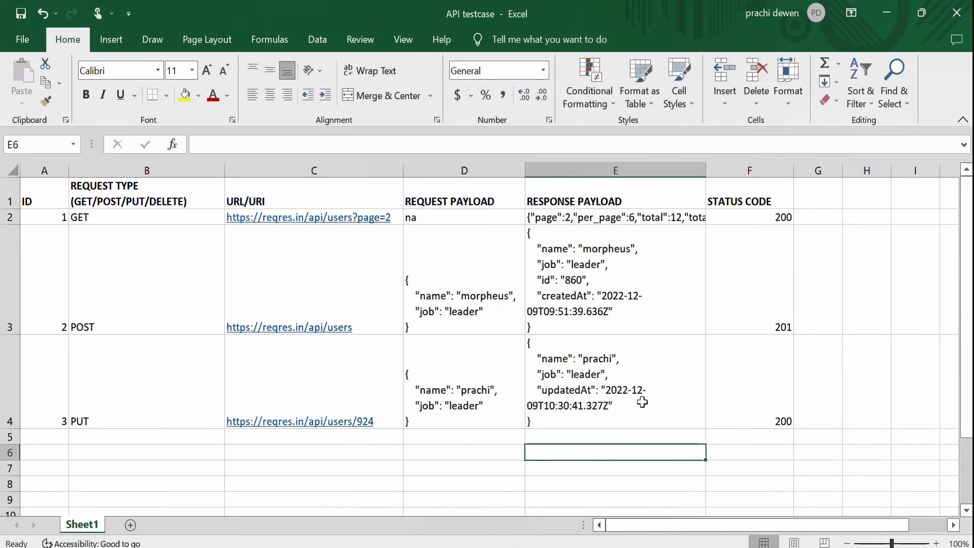
click(781, 396)
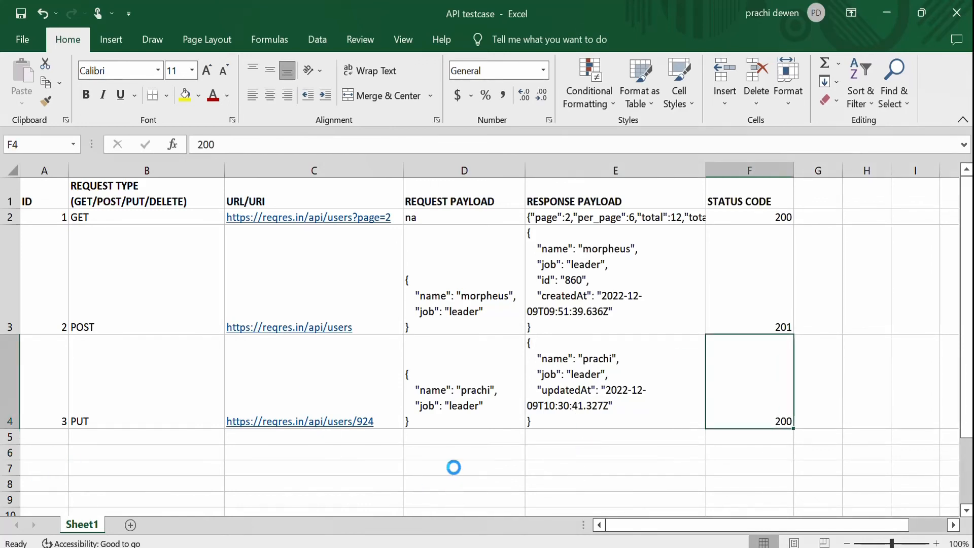
click(355, 374)
triple_click(356, 146)
key(ctrl+c)
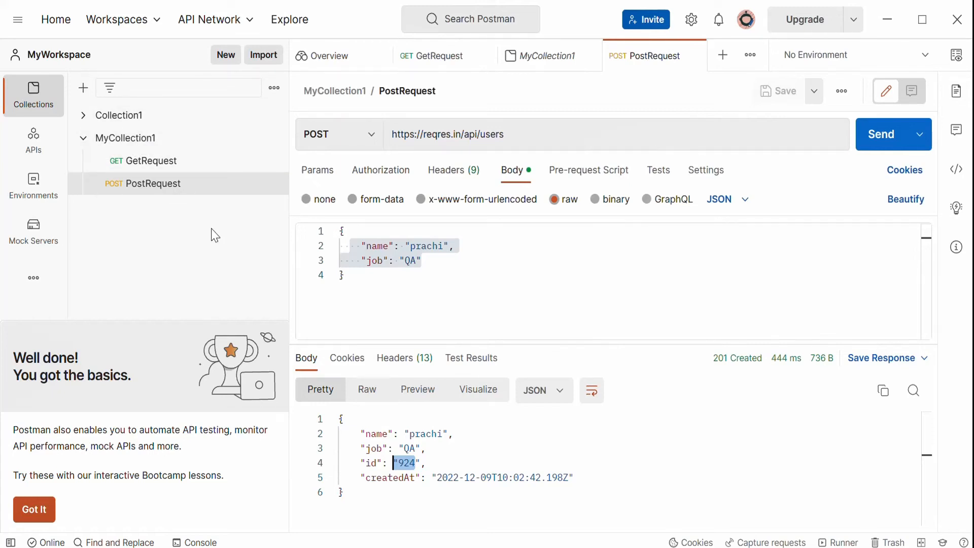
click(146, 147)
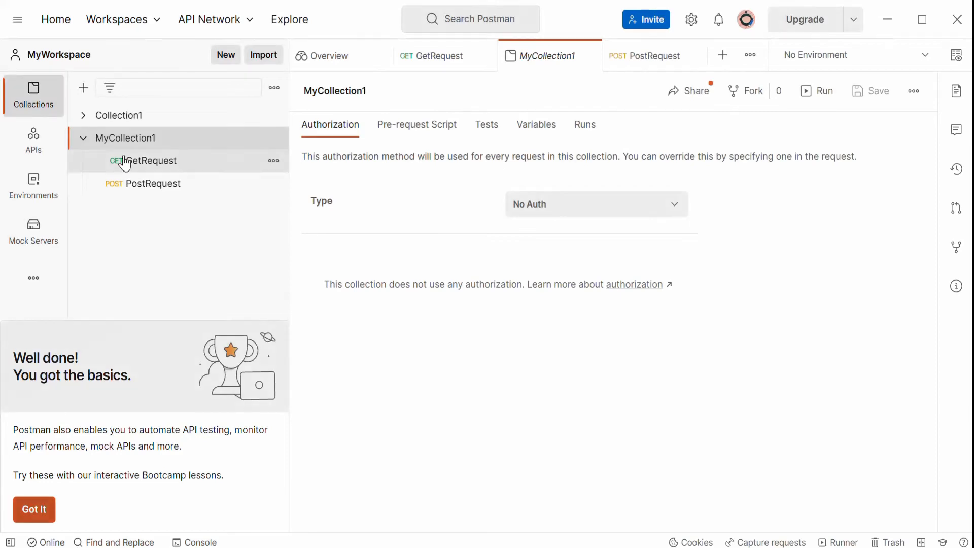
click(274, 139)
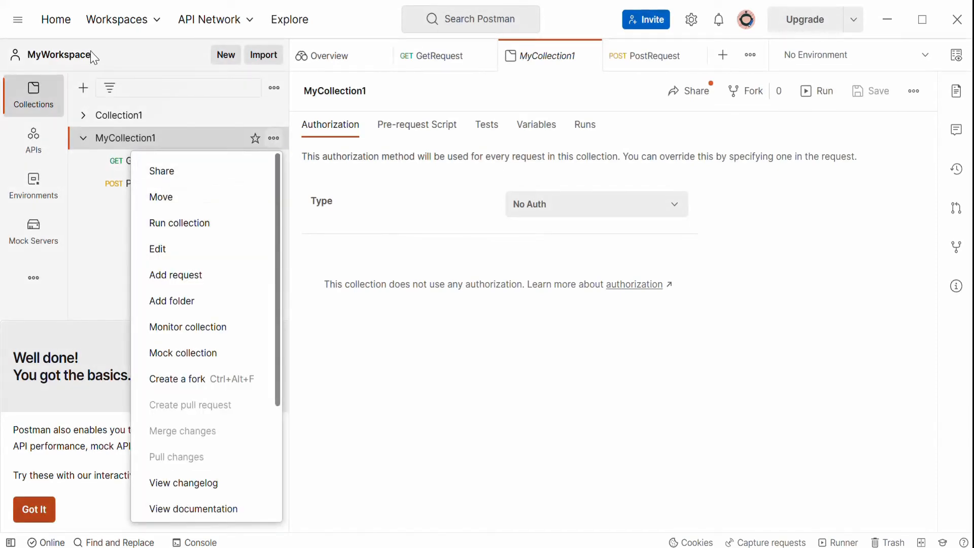
click(121, 21)
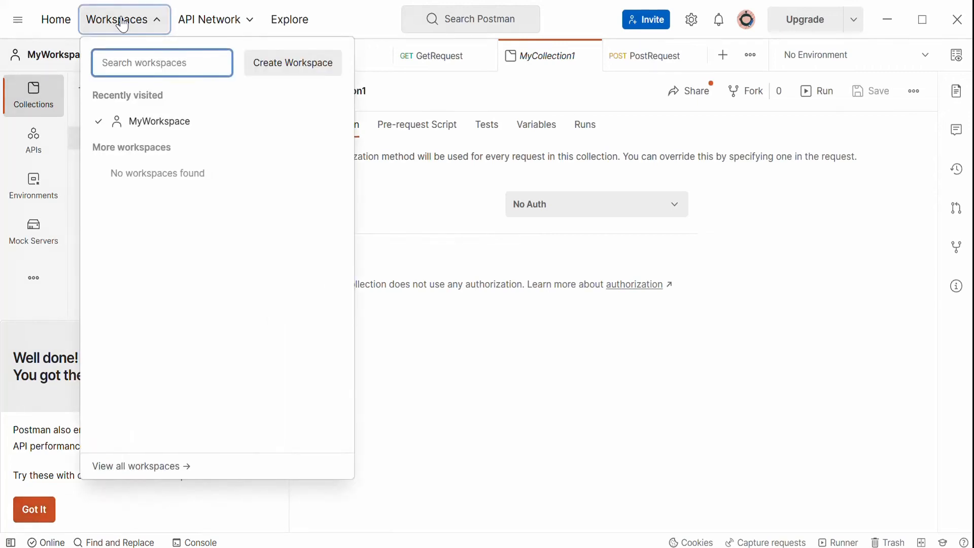
click(58, 29)
click(17, 19)
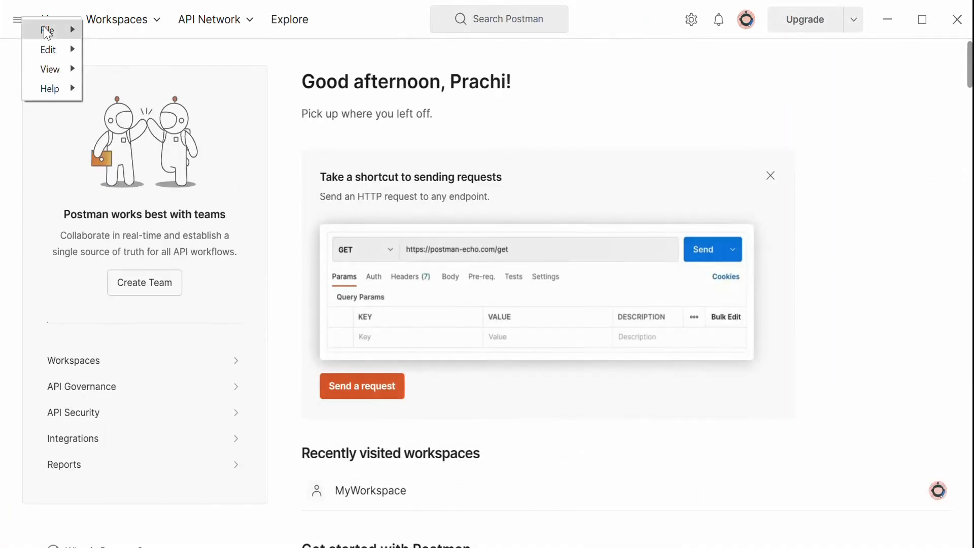
mouse_move(49, 37)
click(112, 35)
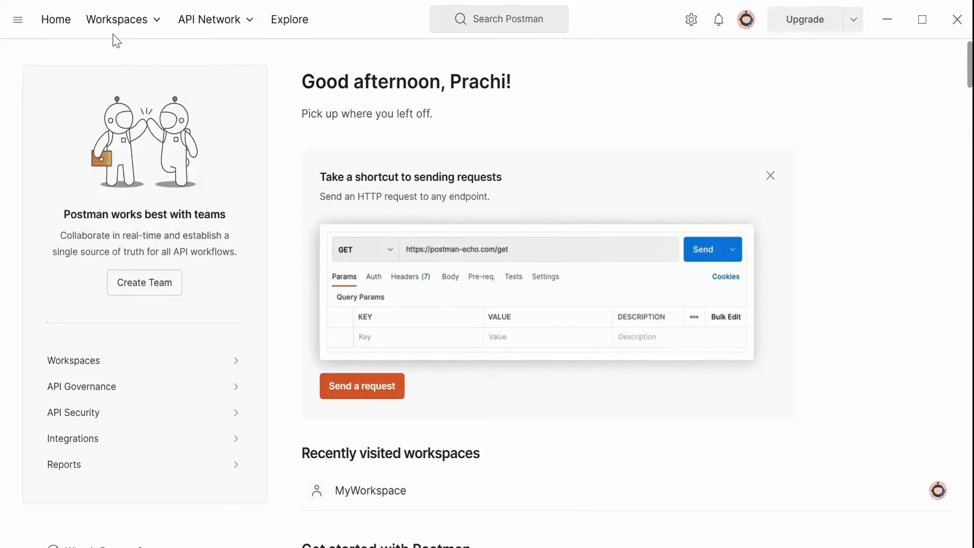
click(369, 505)
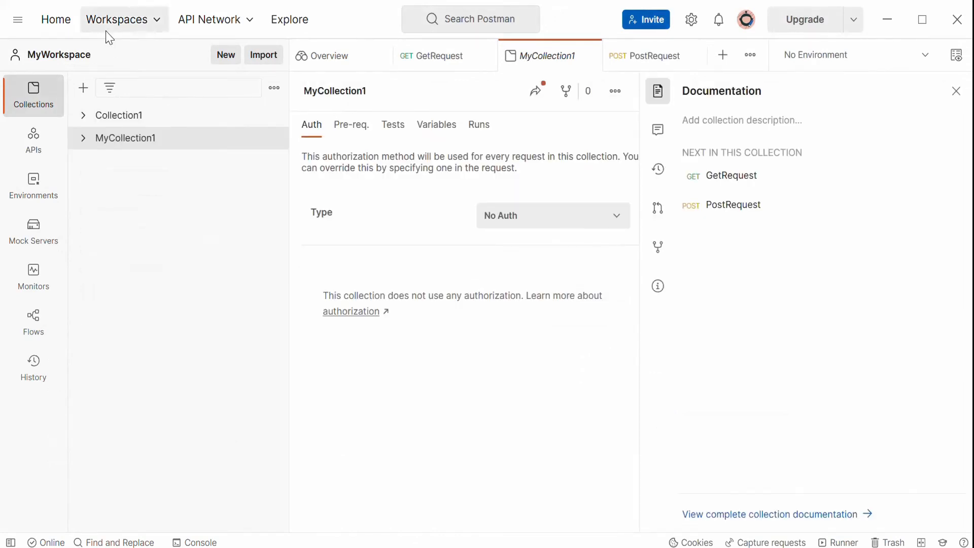
Create a new HTTP request and set its method to PUT.
click(18, 20)
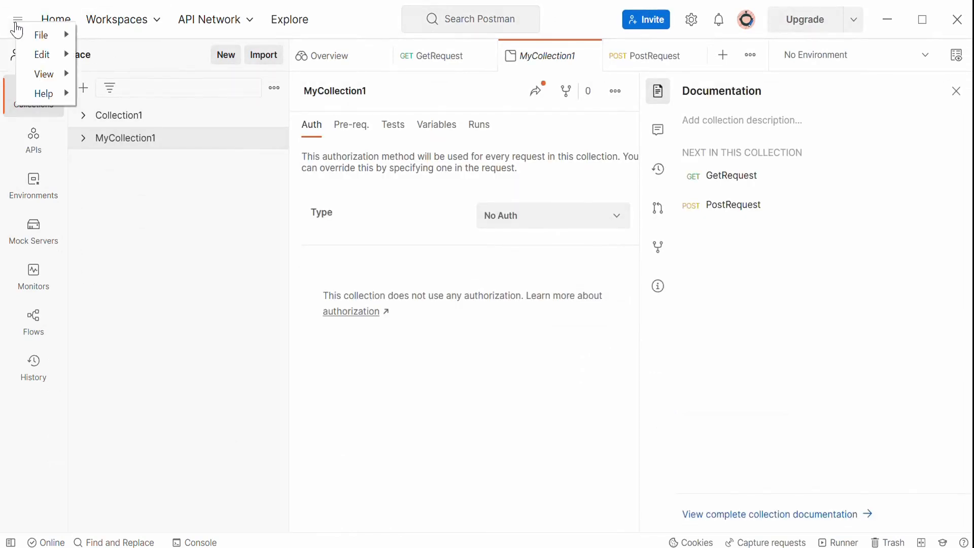
mouse_move(43, 35)
click(125, 41)
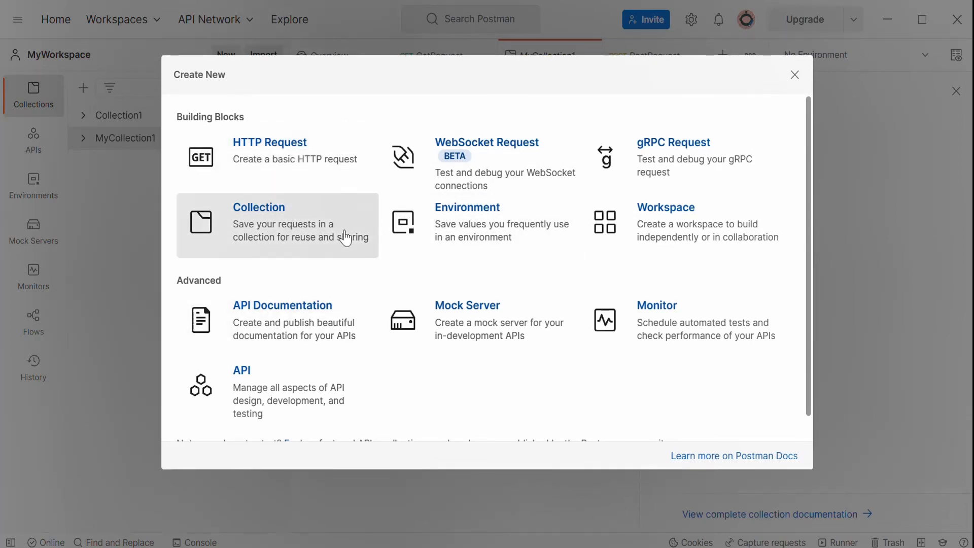
click(297, 168)
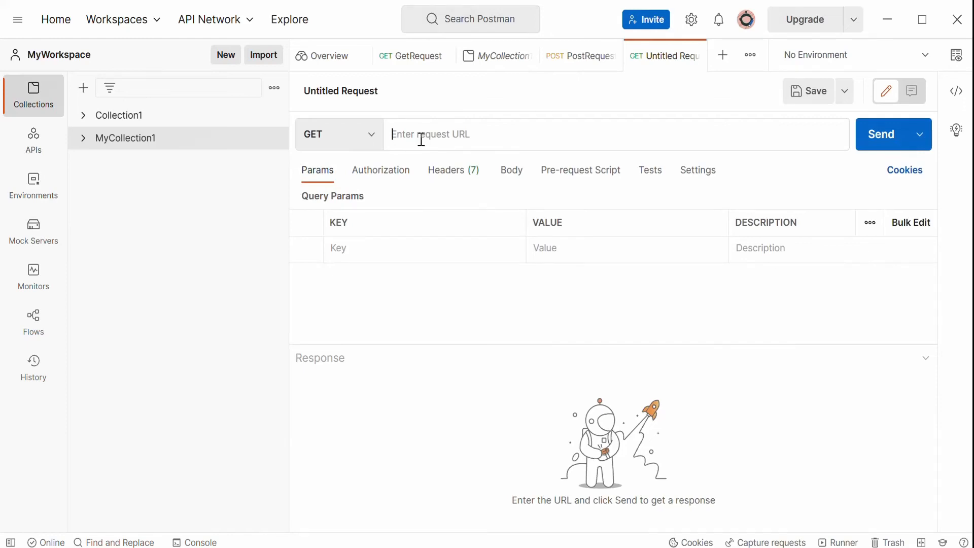
click(374, 144)
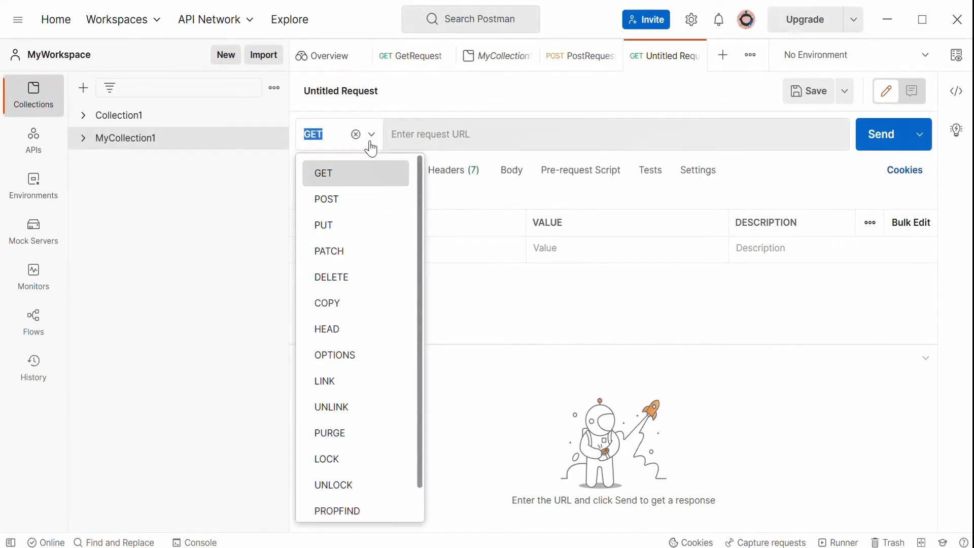
click(339, 227)
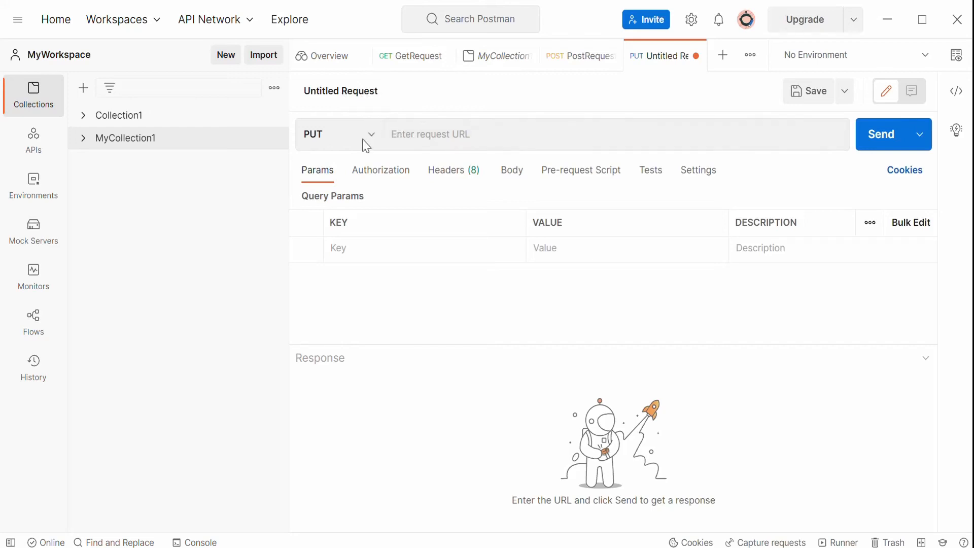
click(460, 135)
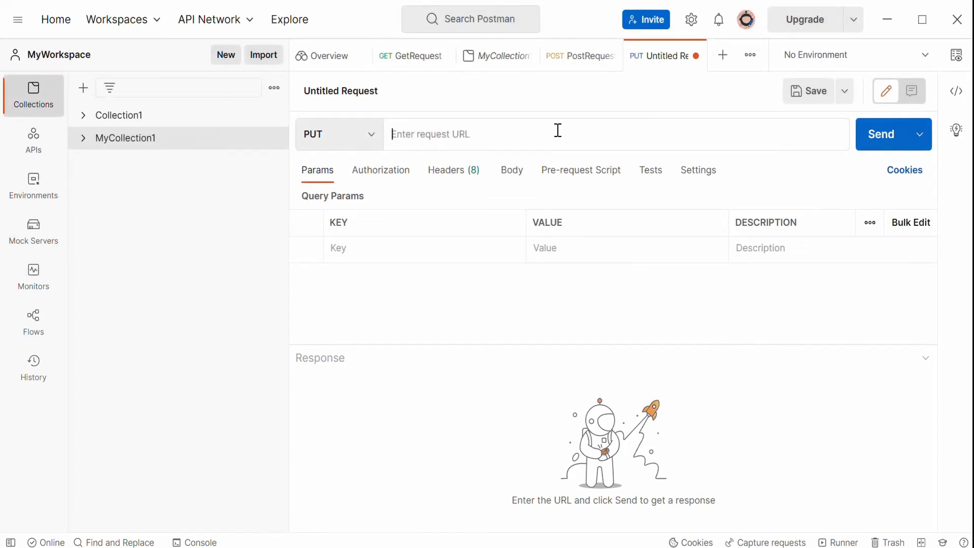
key(ctrl+v)
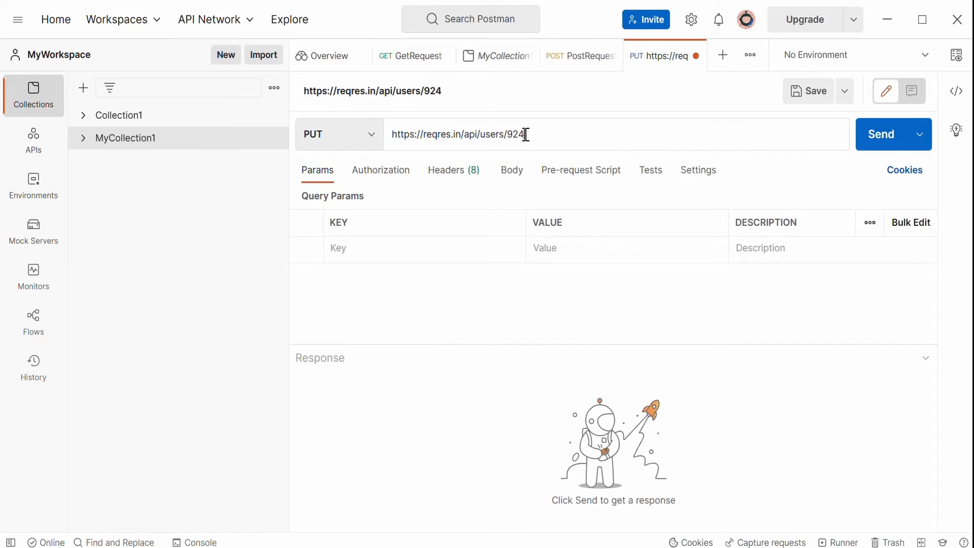
drag(525, 135, 514, 136)
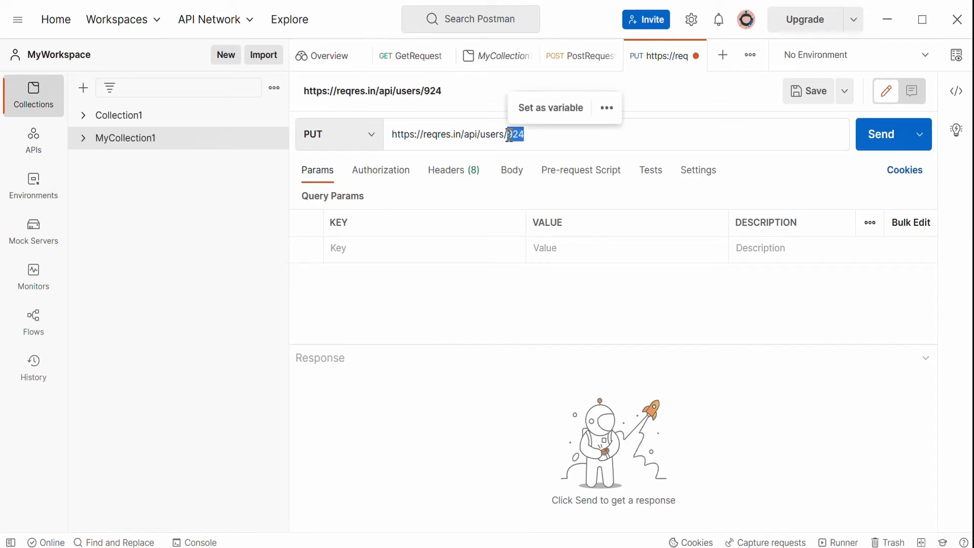
click(541, 133)
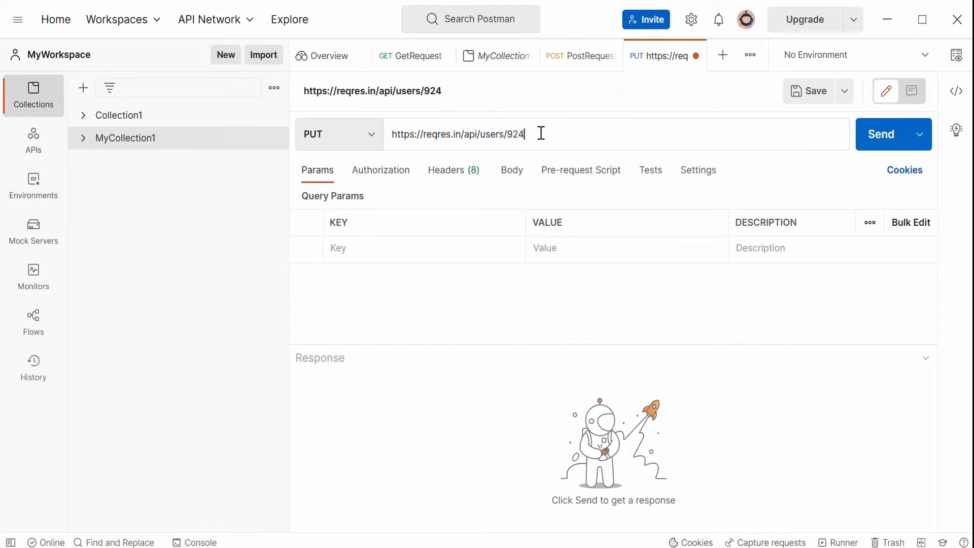
double_click(518, 134)
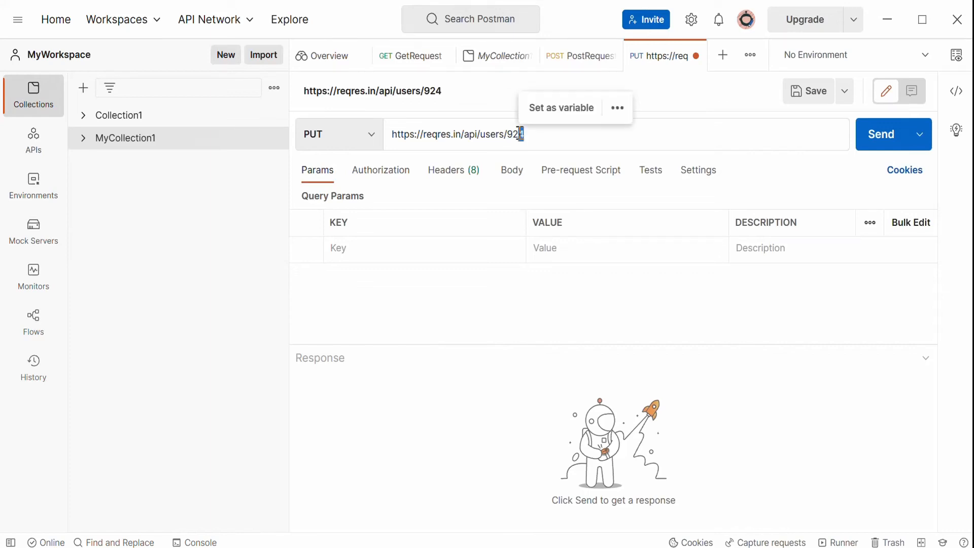
click(481, 393)
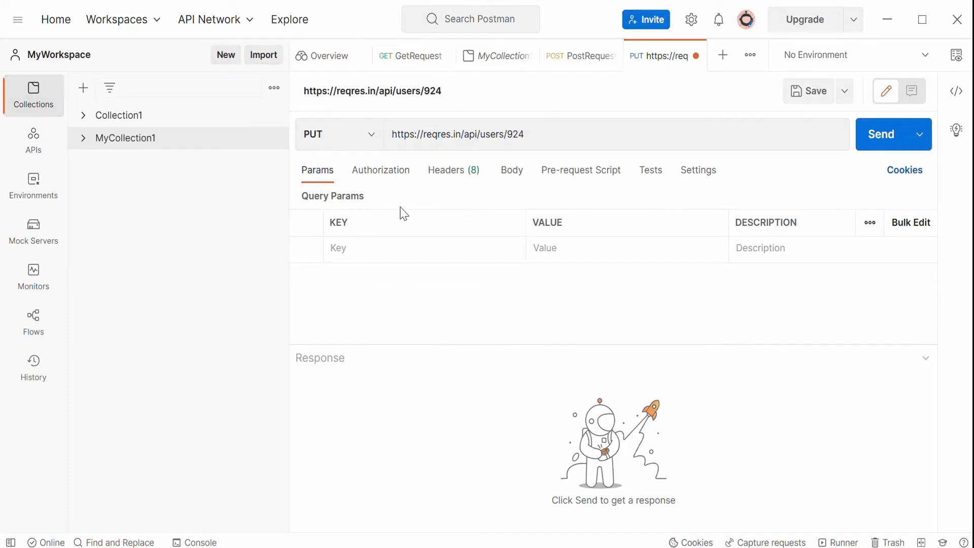
Copy the PUT row's request payload from the spreadsheet.
click(512, 176)
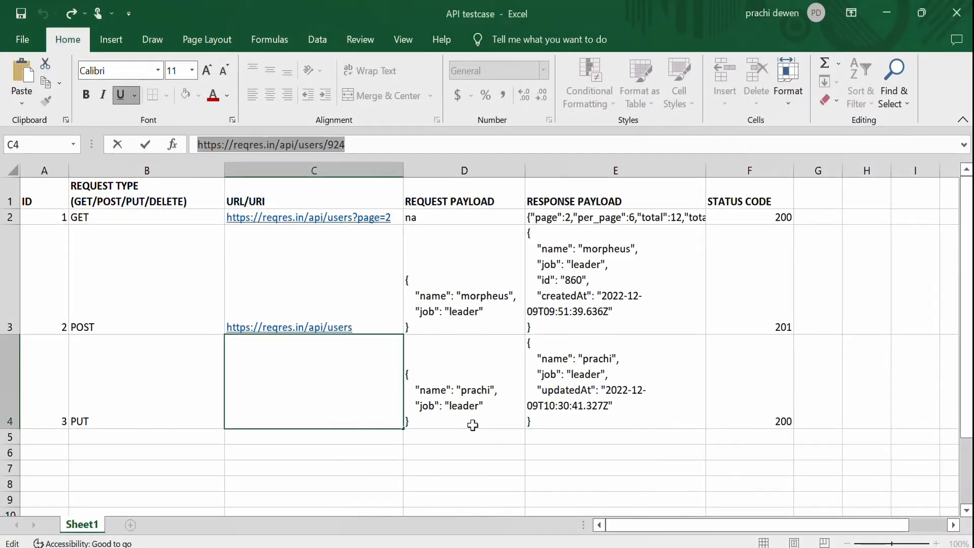
click(472, 425)
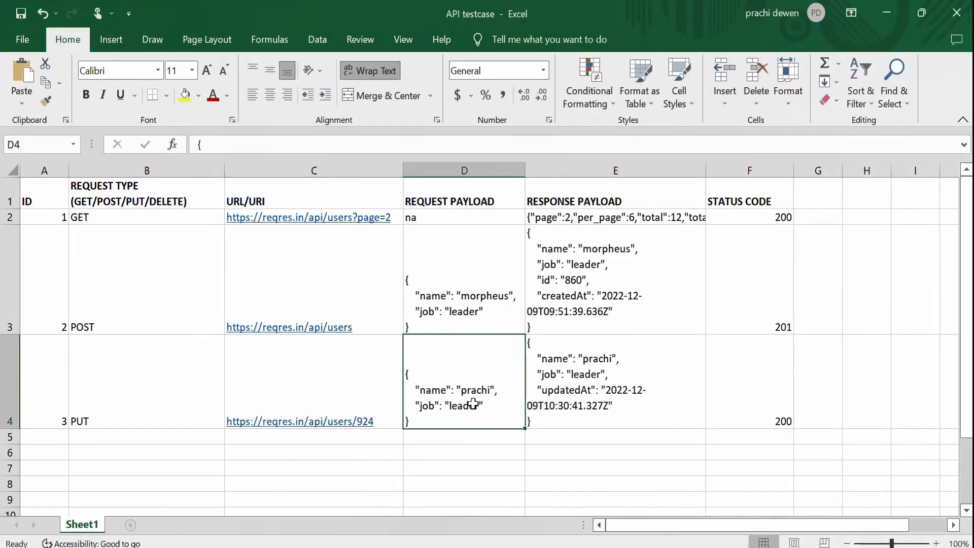
double_click(419, 425)
drag(419, 425, 379, 318)
key(ctrl+c)
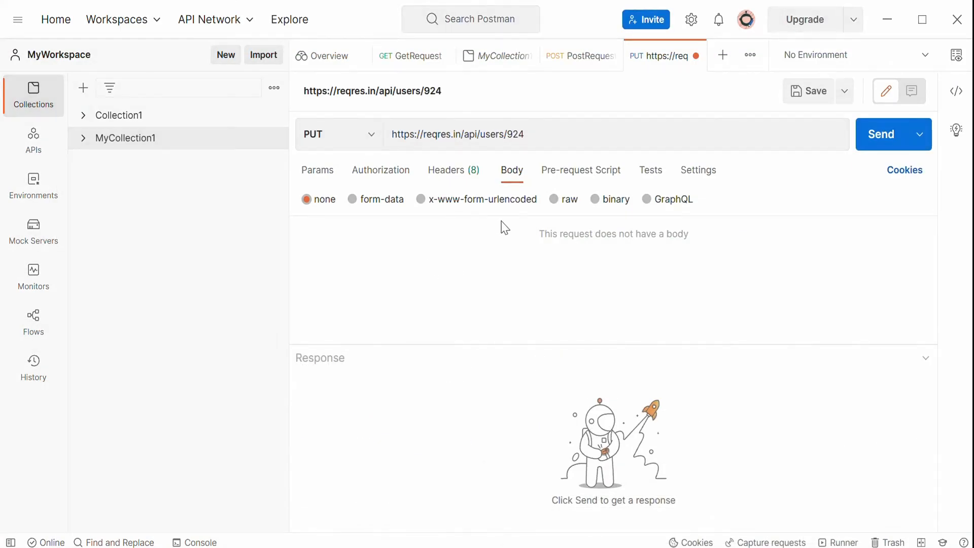
Set the request body to raw JSON and paste the copied payload into it.
click(556, 201)
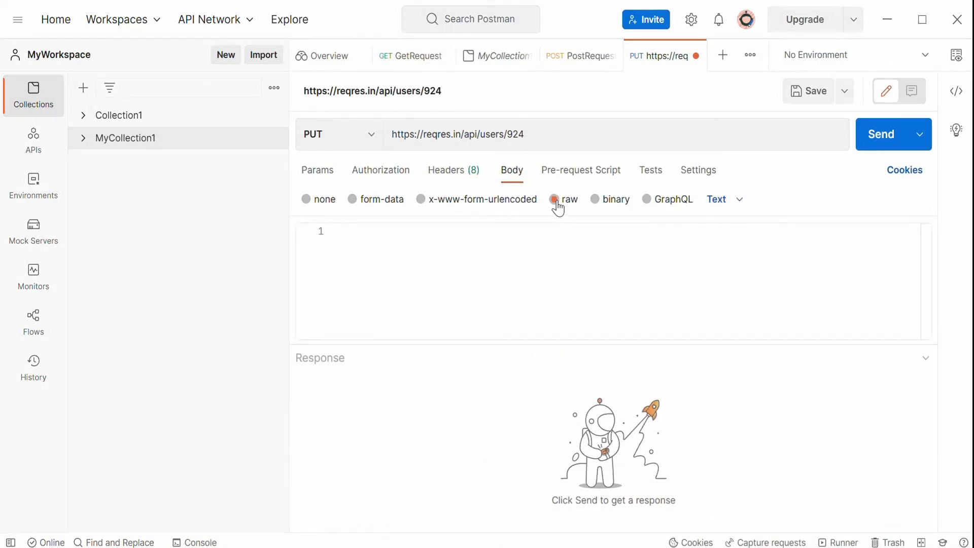
click(722, 203)
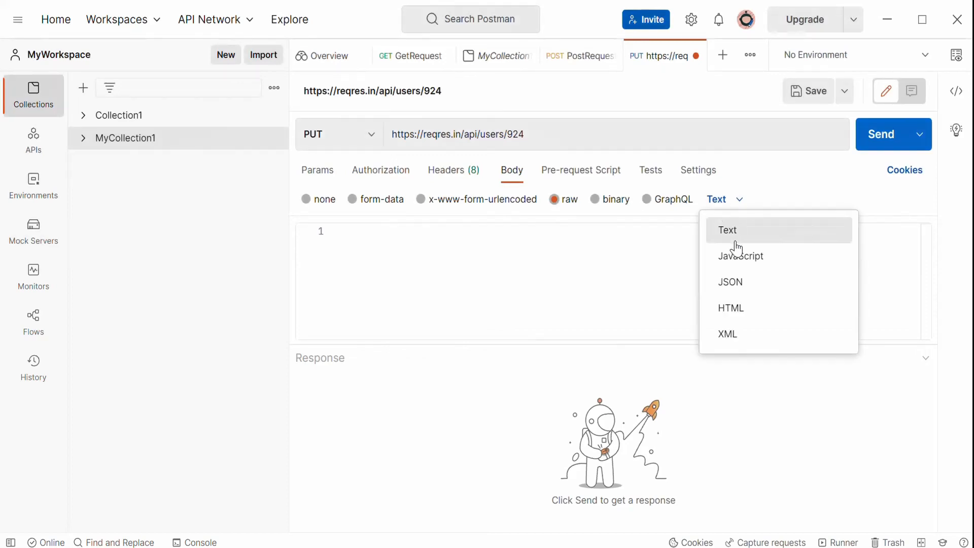
click(741, 282)
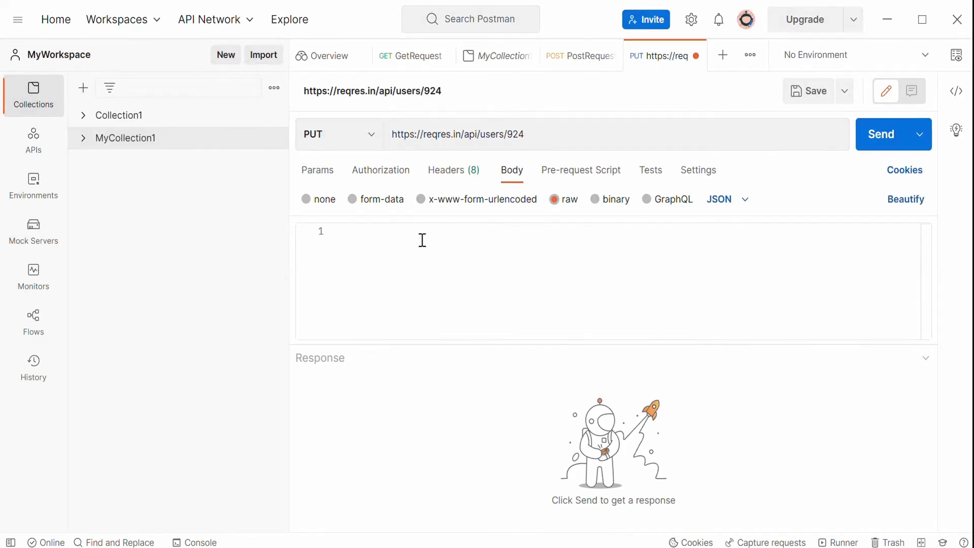
key(ctrl+v)
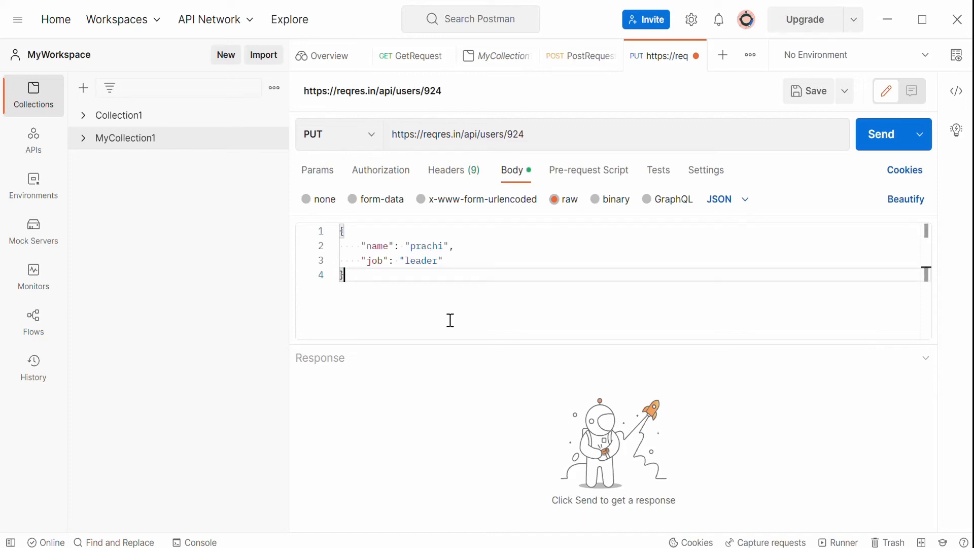
Send the PUT request.
drag(531, 134, 516, 135)
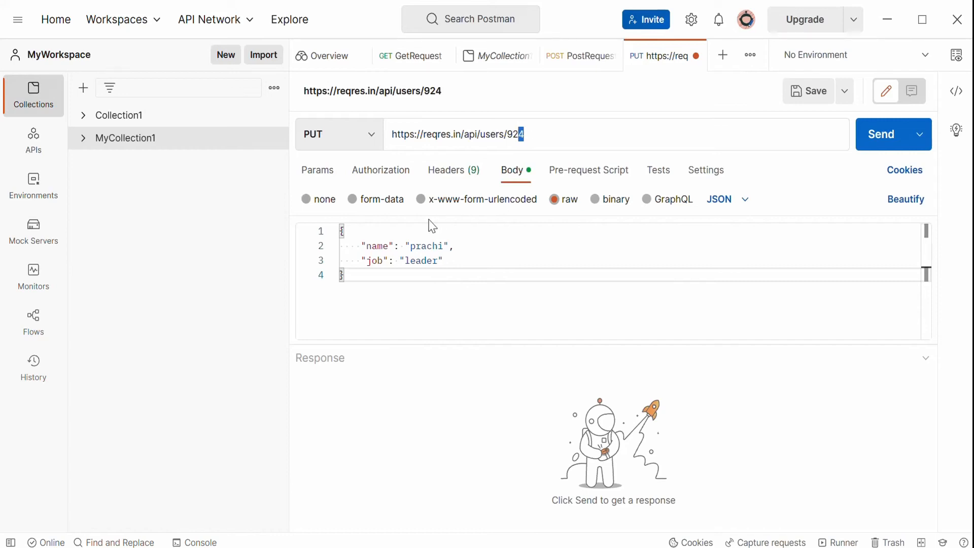
double_click(421, 247)
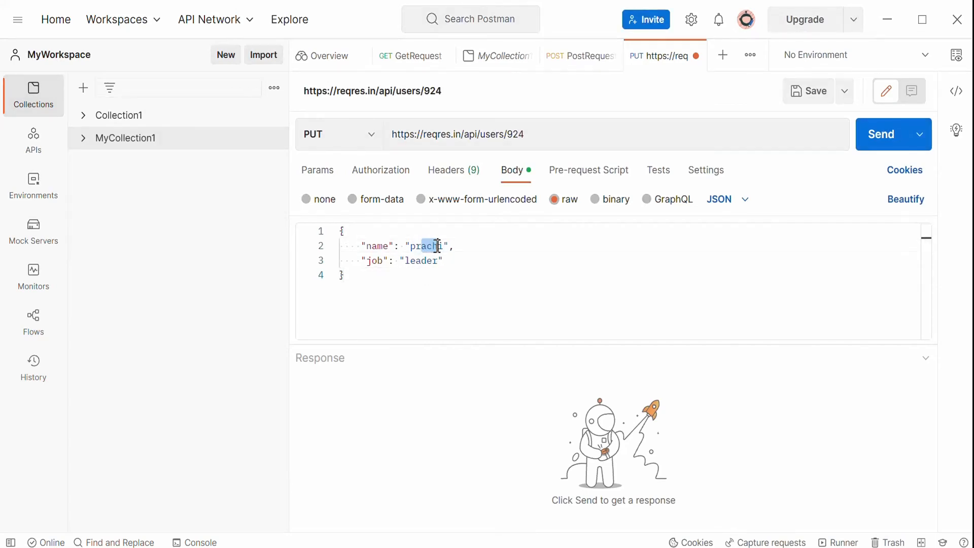
drag(404, 260, 421, 260)
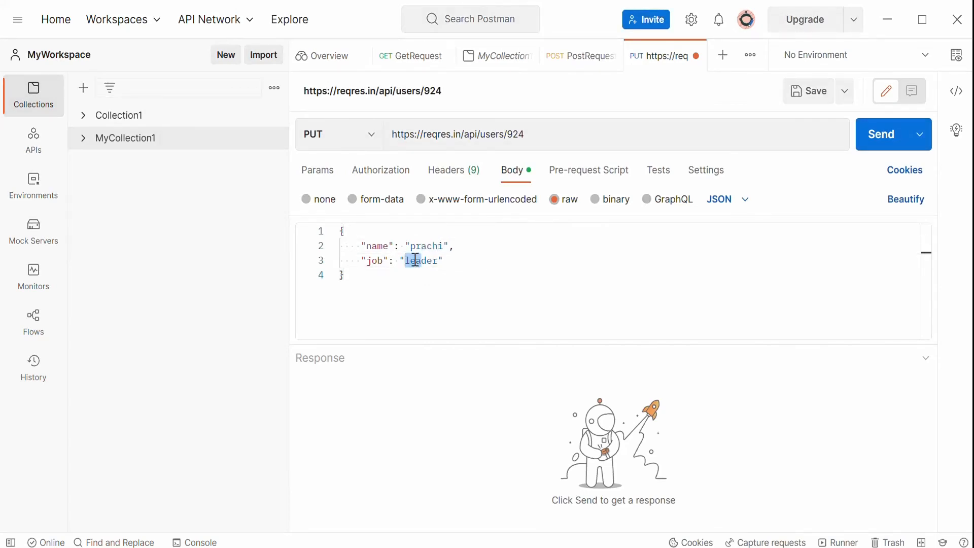
click(466, 262)
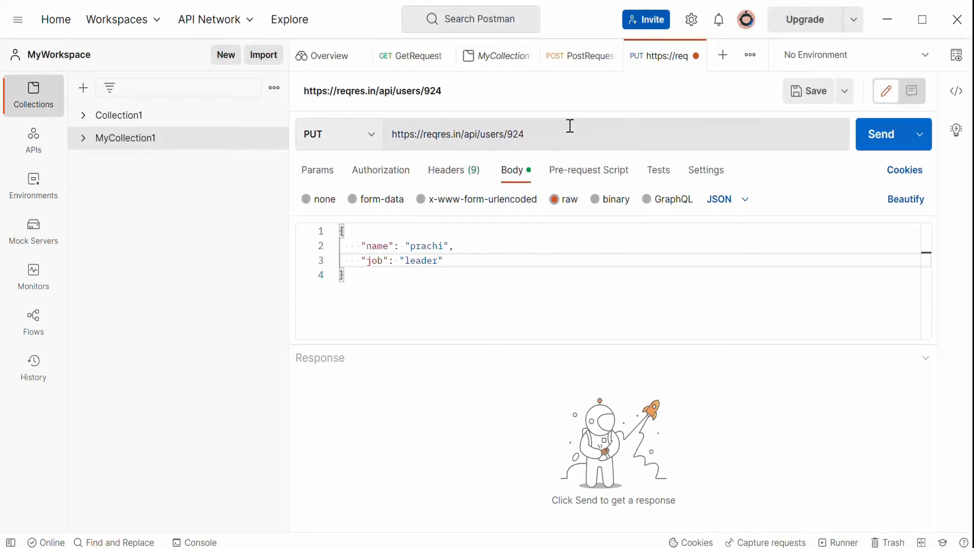
drag(549, 132, 510, 131)
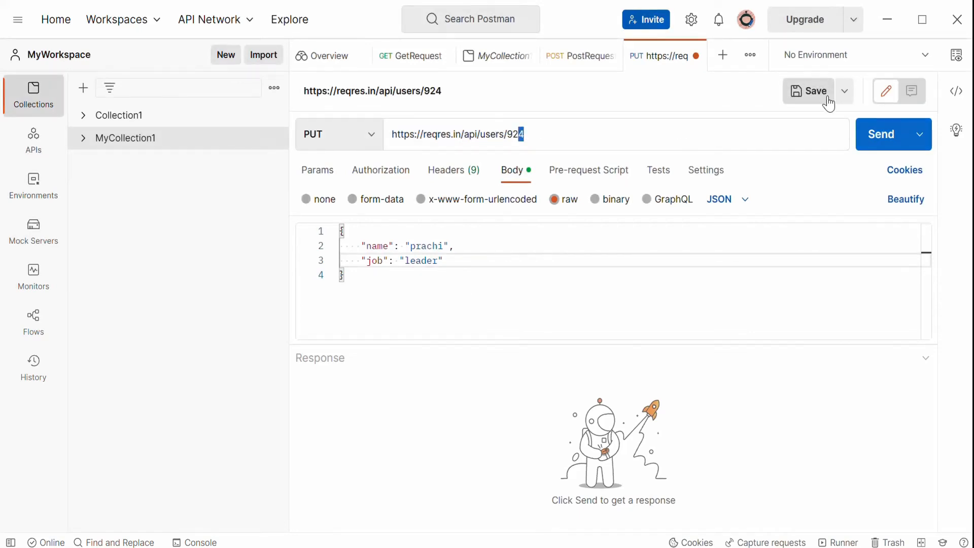
click(888, 144)
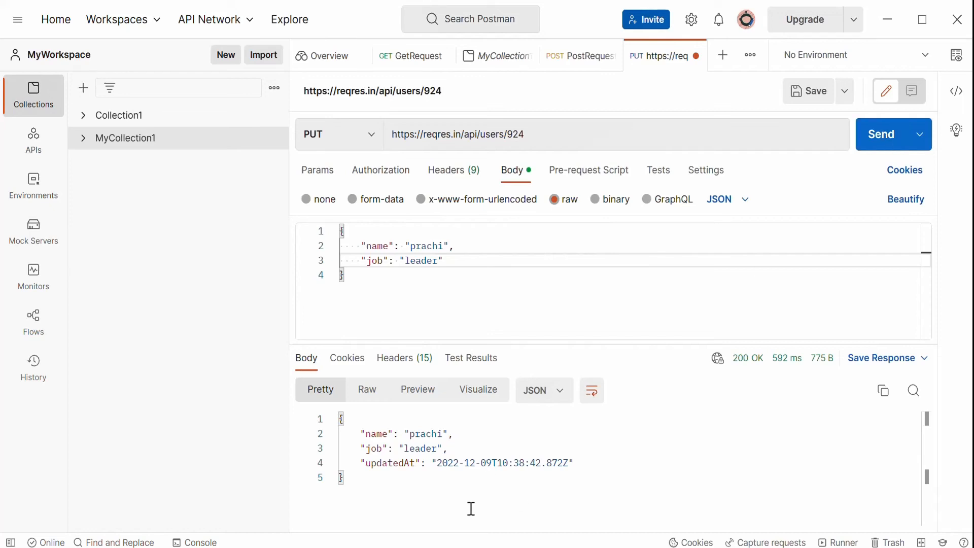
Examine the PUT response body's name, job and updatedAt fields.
drag(386, 434, 454, 433)
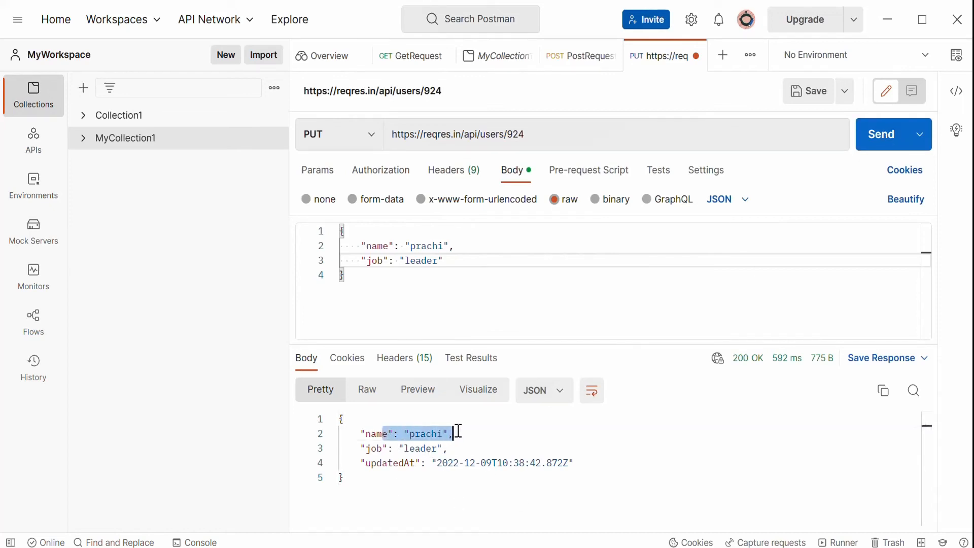
drag(374, 448, 582, 465)
click(605, 479)
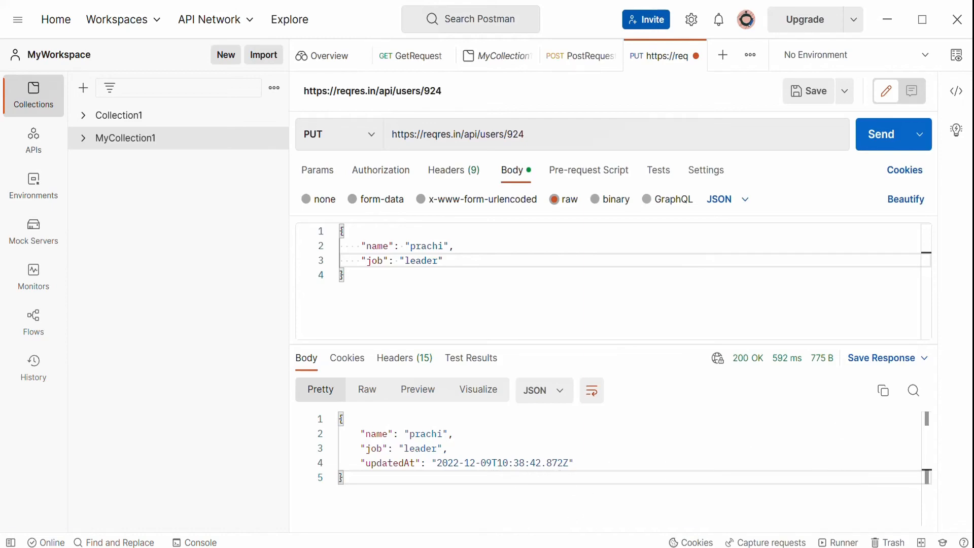
Review the PUT row's stored response payload in the spreadsheet.
key(alt+Tab)
click(622, 409)
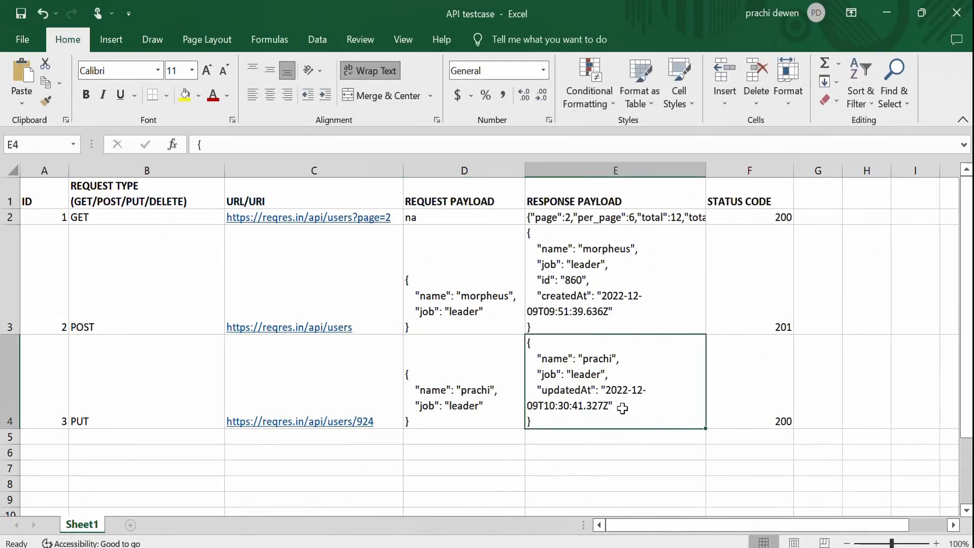
double_click(622, 408)
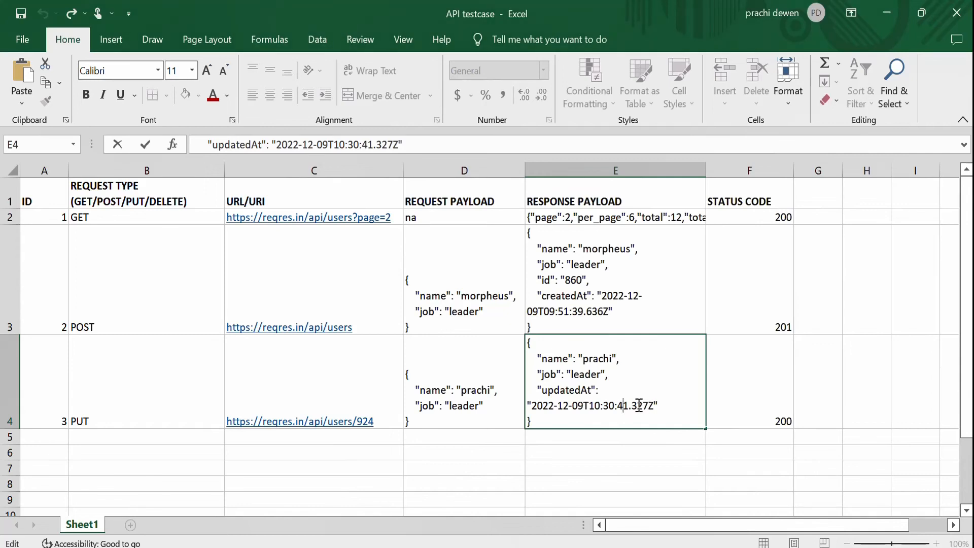
drag(609, 374, 526, 355)
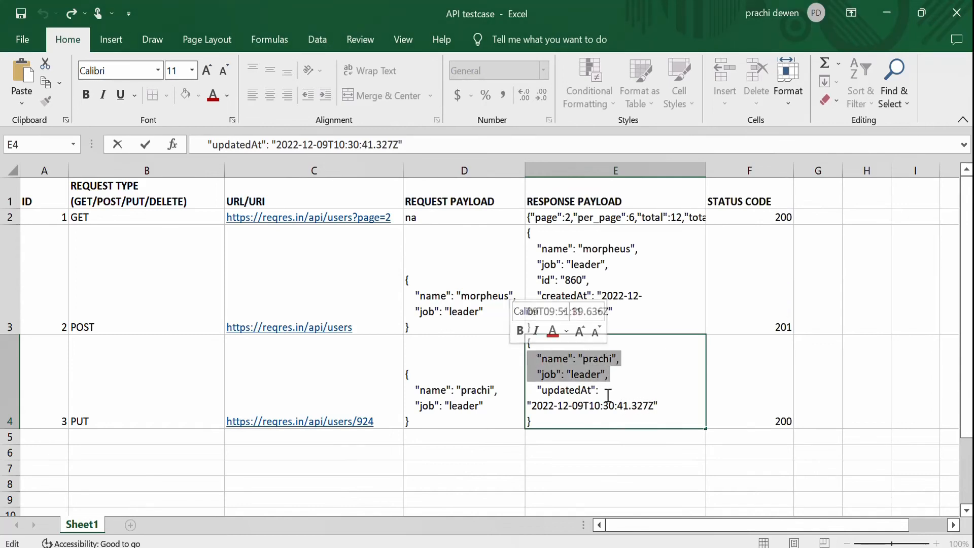
click(770, 406)
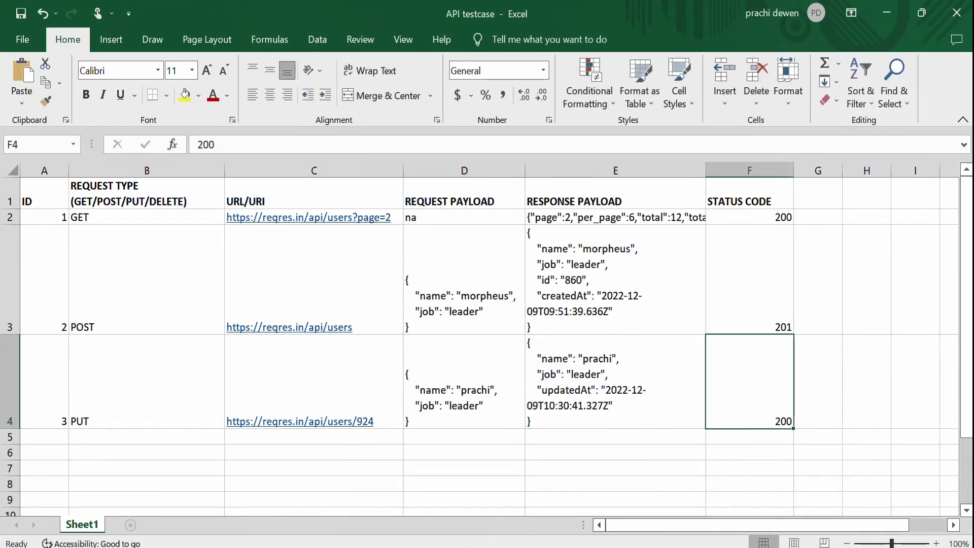
Examine the PUT response's timing, cookies, headers and test results tabs before returning to the body.
key(alt+Tab)
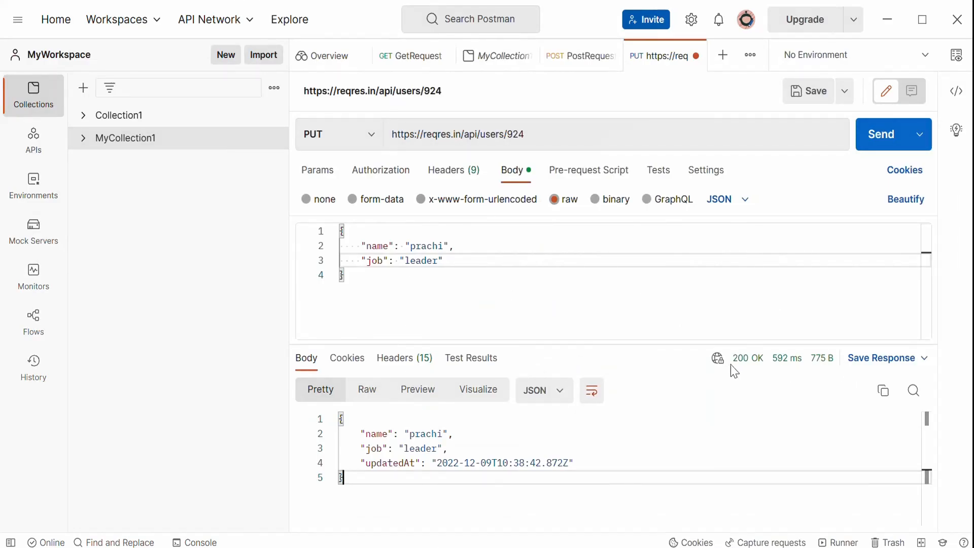
mouse_move(745, 364)
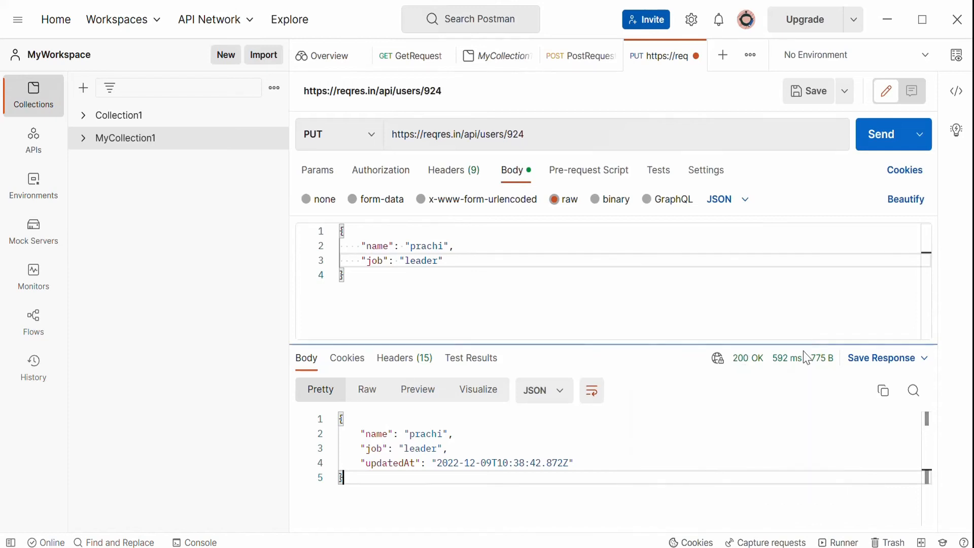
mouse_move(796, 365)
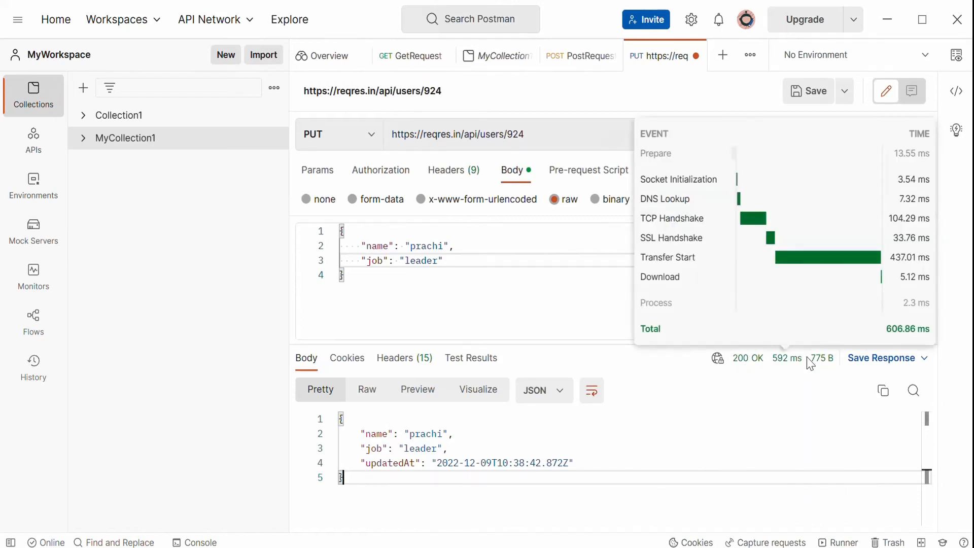
click(343, 364)
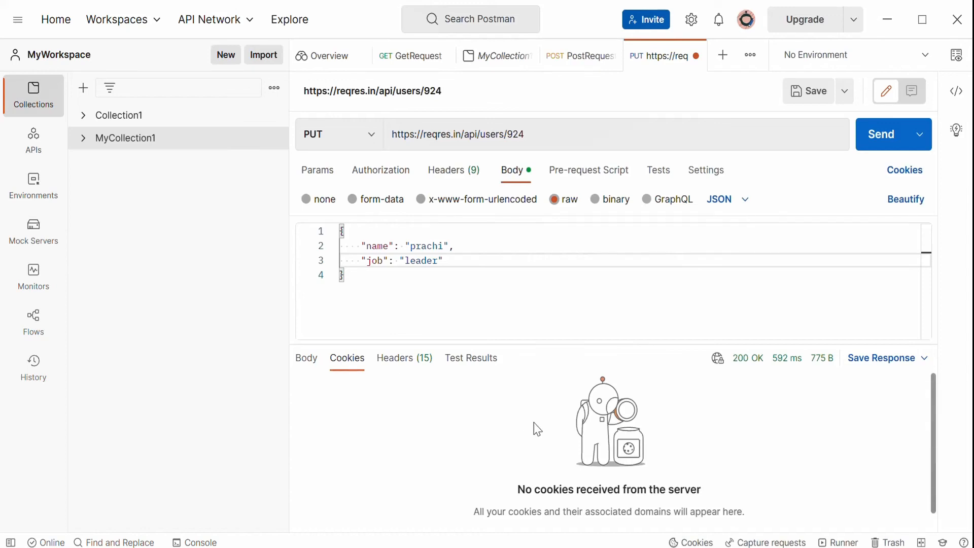
click(392, 363)
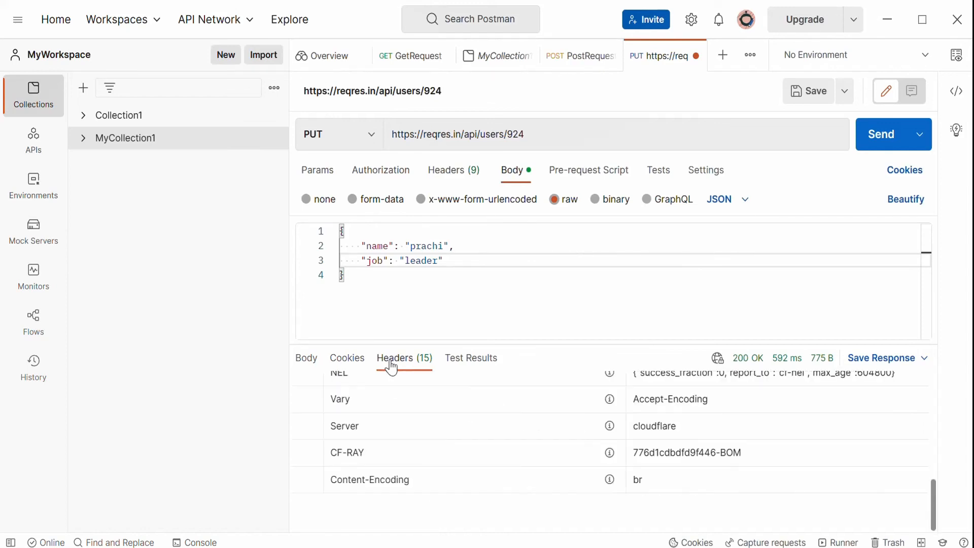
click(461, 358)
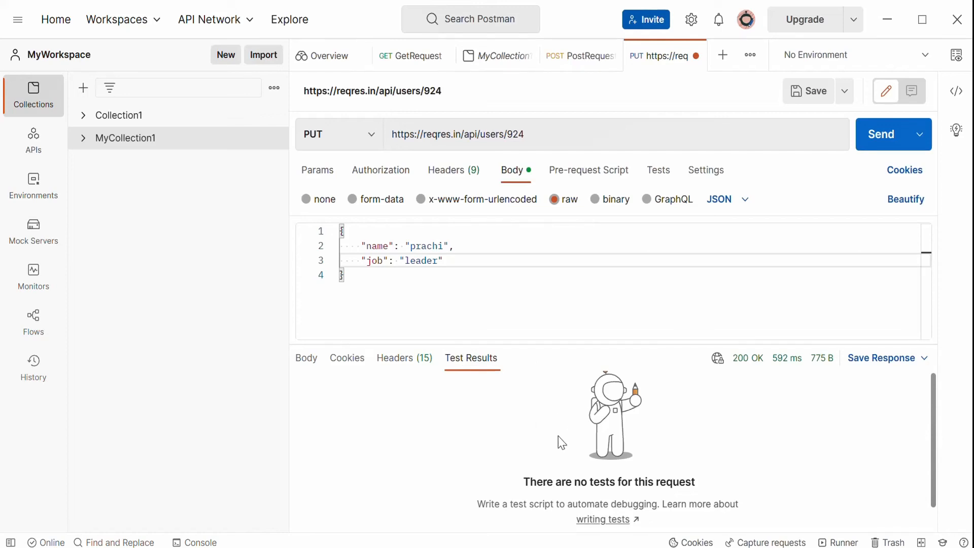
click(306, 358)
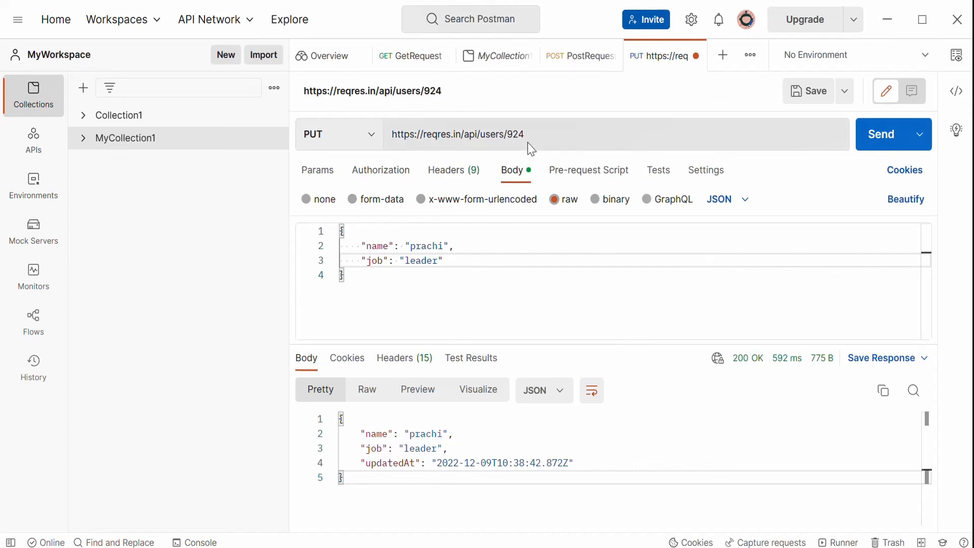
Add a new spreadsheet row with ID 4 and request type DELETE.
double_click(541, 133)
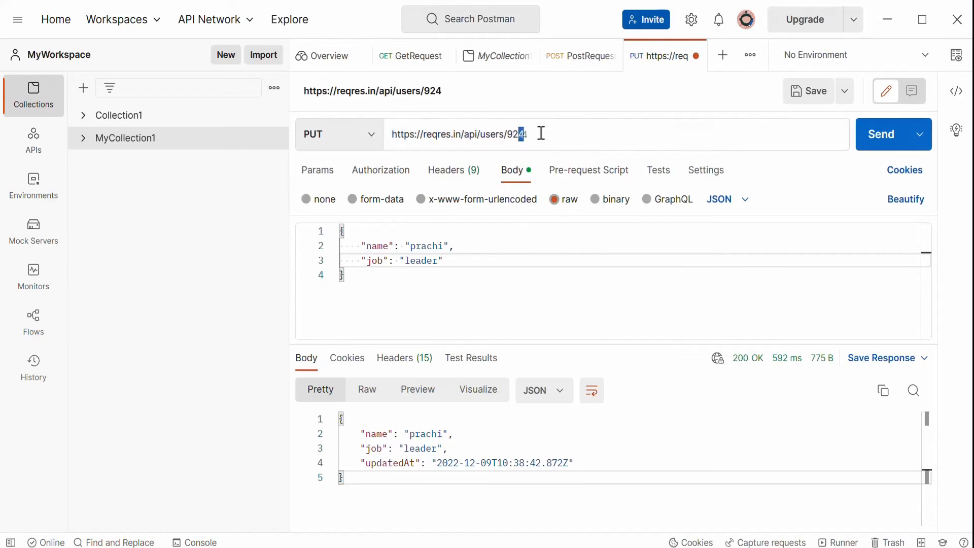
drag(537, 132, 516, 131)
click(576, 537)
click(50, 437)
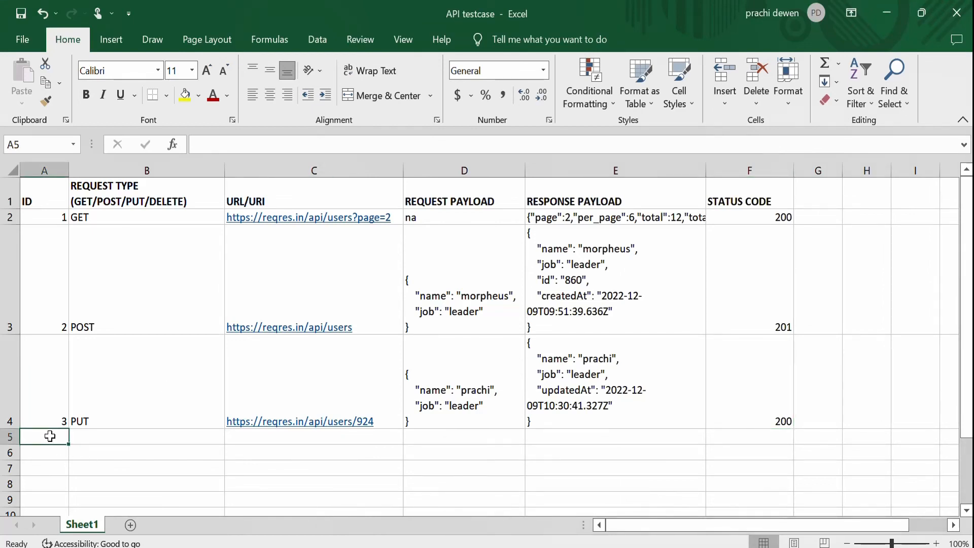
text(4)
click(112, 439)
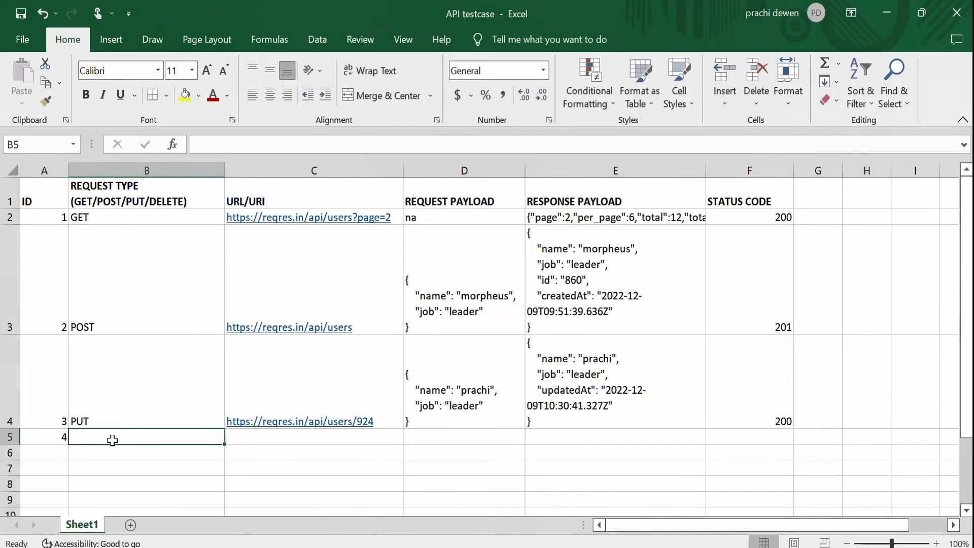
text(DELETE)
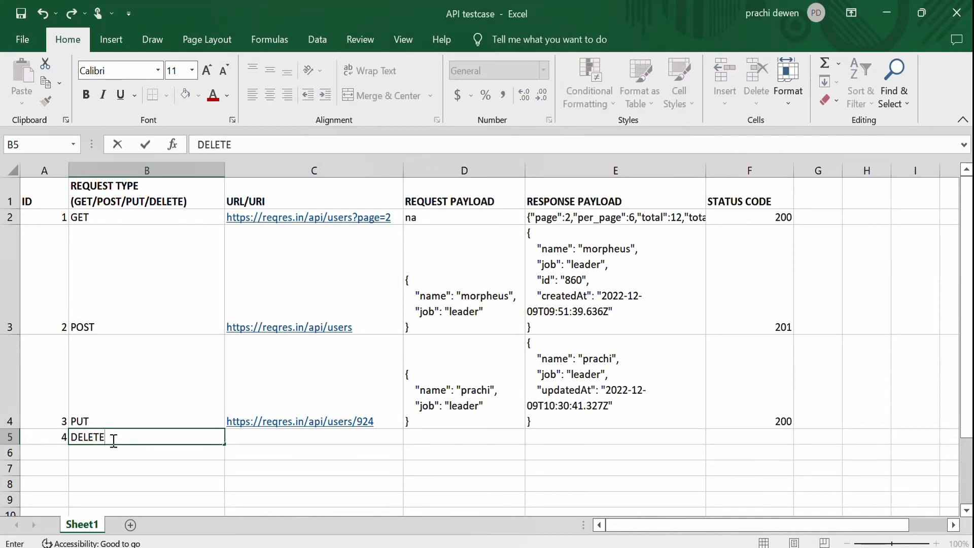
key(Tab)
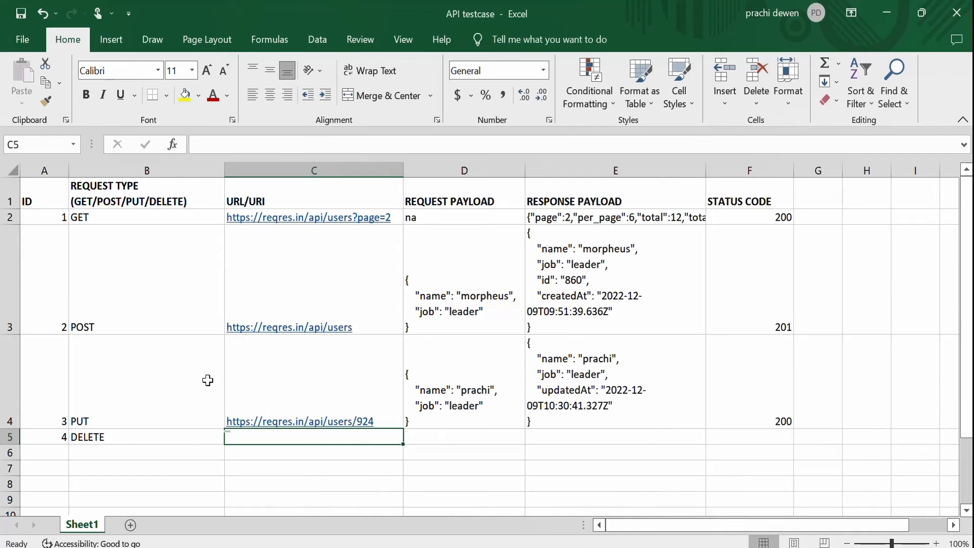
click(327, 374)
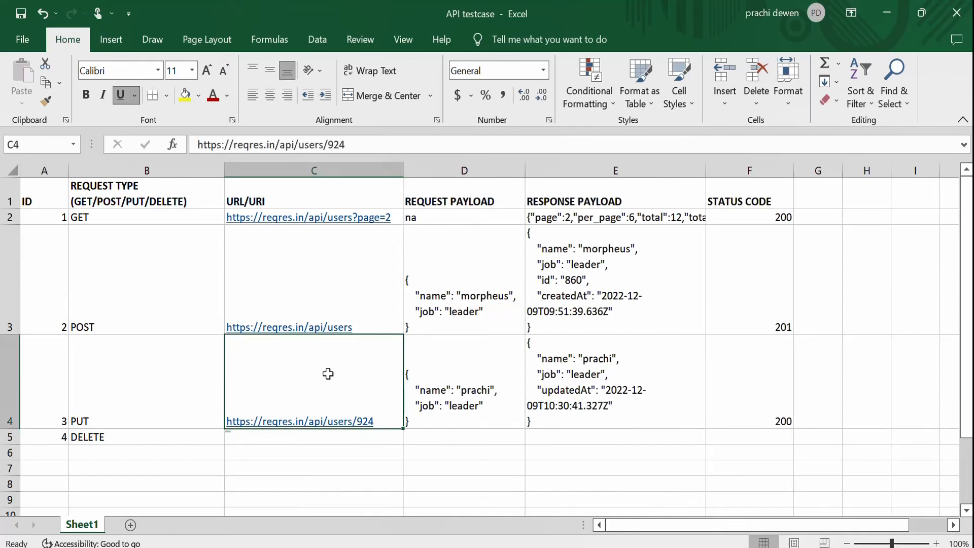
key(ctrl+c)
click(282, 437)
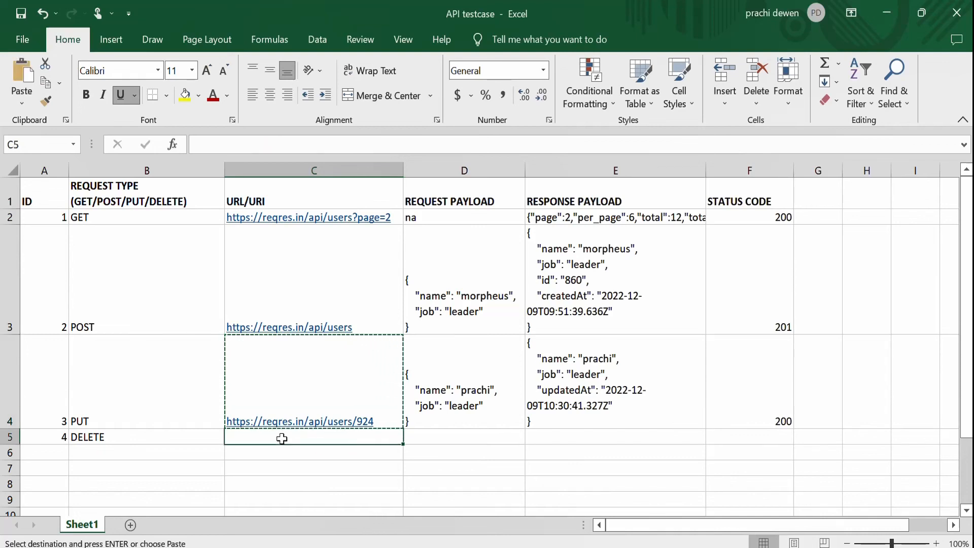
key(ctrl+v)
click(339, 479)
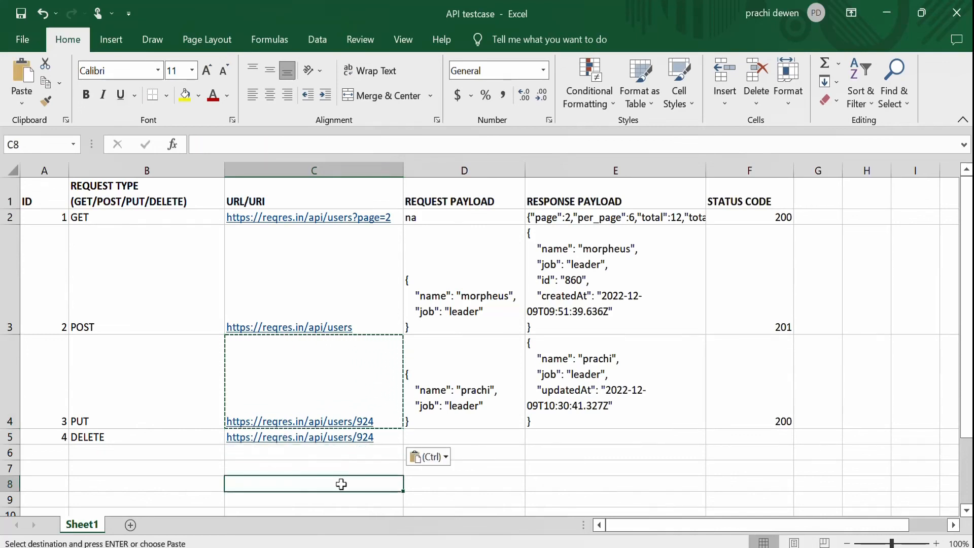
click(388, 439)
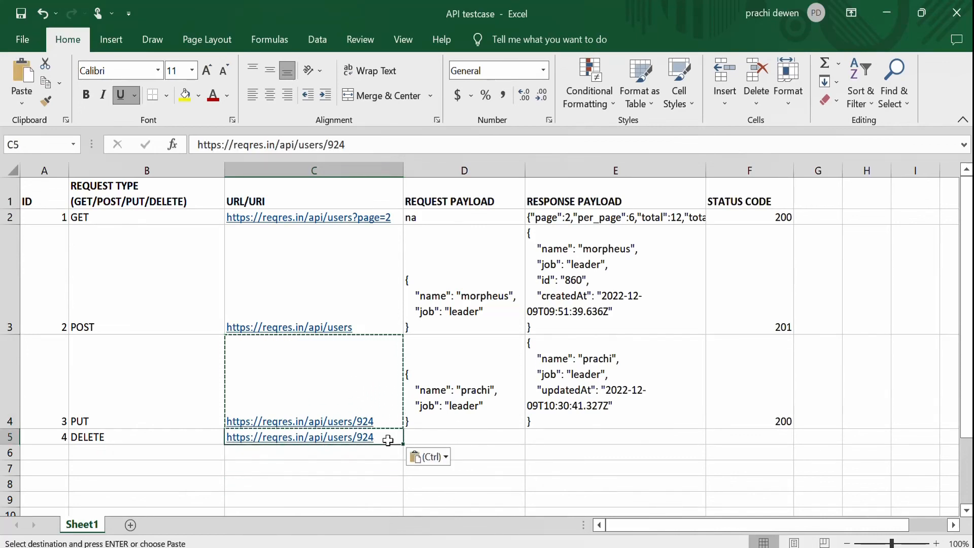
click(455, 437)
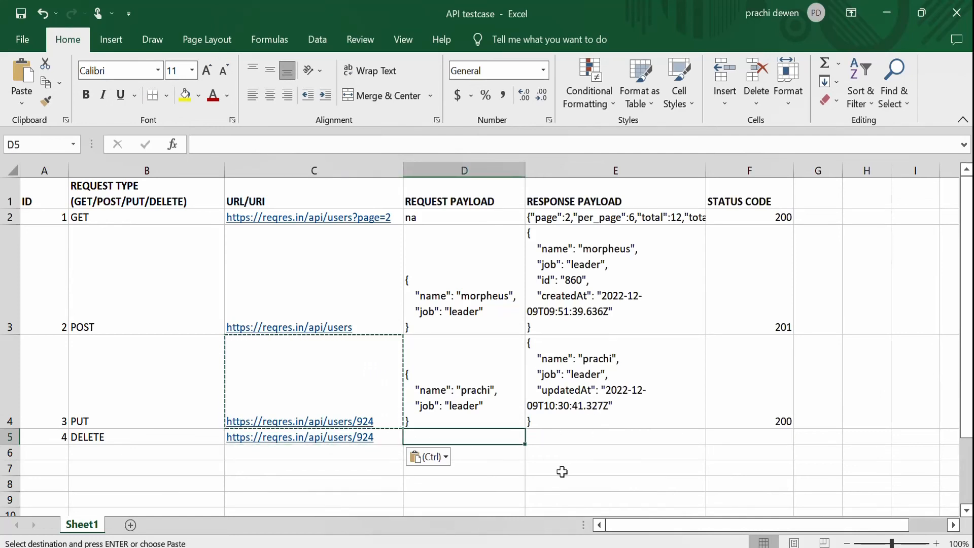
In the browser, check the reqres.in DELETE example's request path and response status code.
key(alt+Tab)
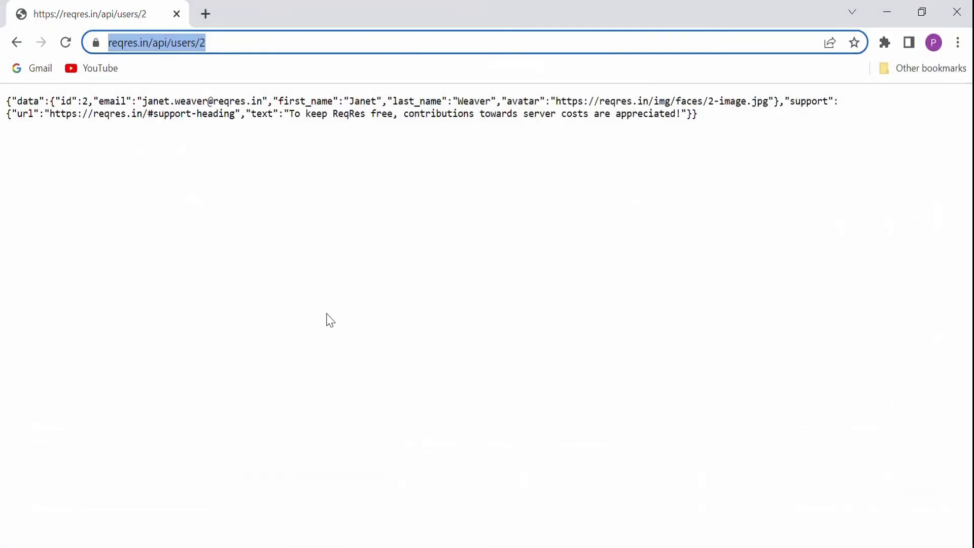
click(17, 42)
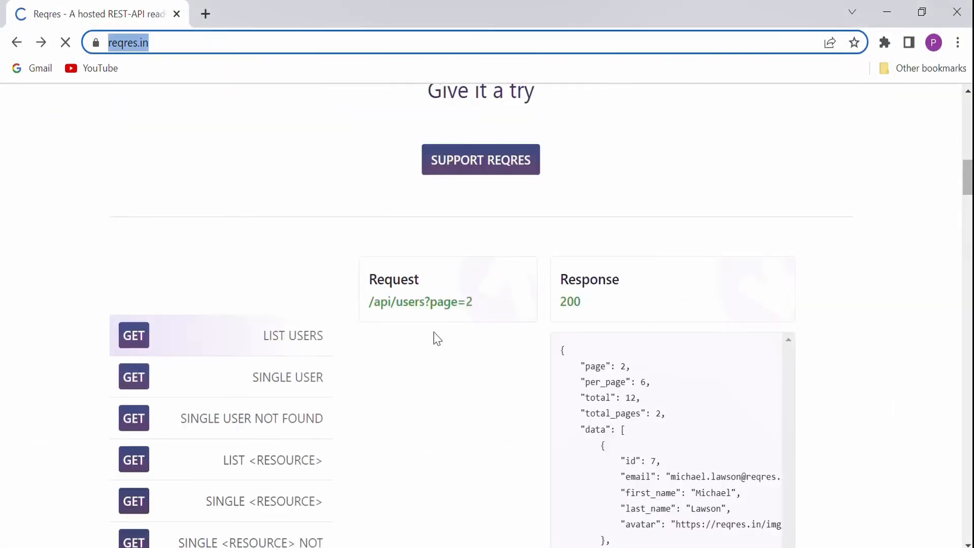
drag(970, 174, 970, 204)
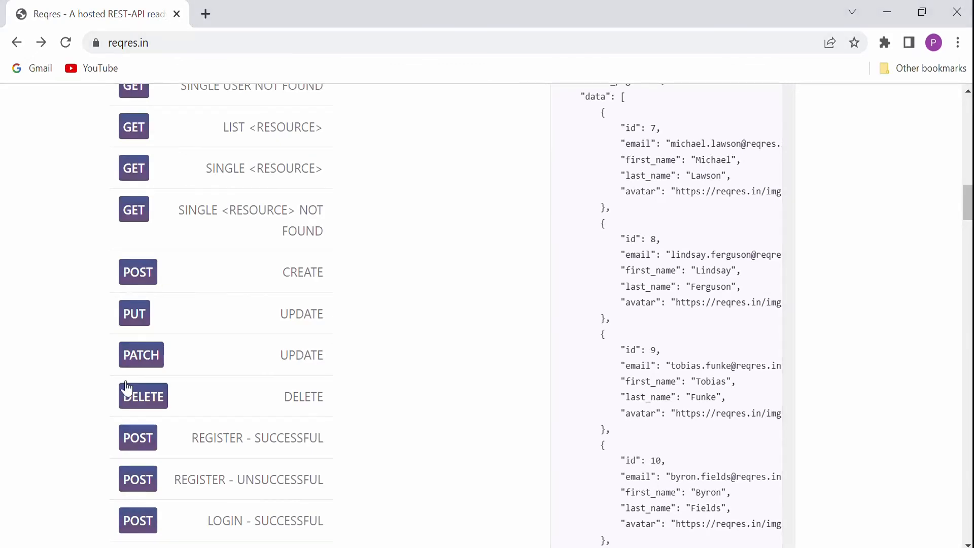
click(145, 407)
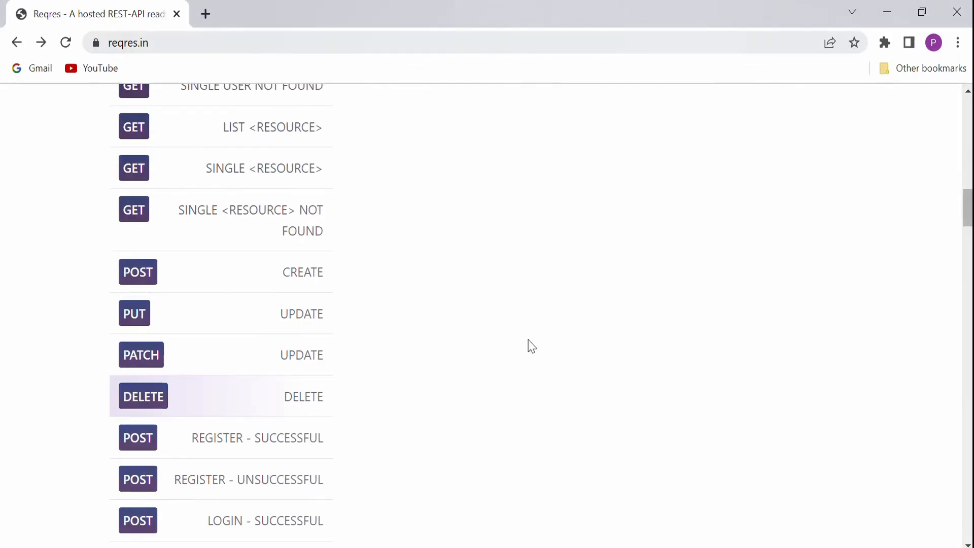
drag(968, 210, 968, 179)
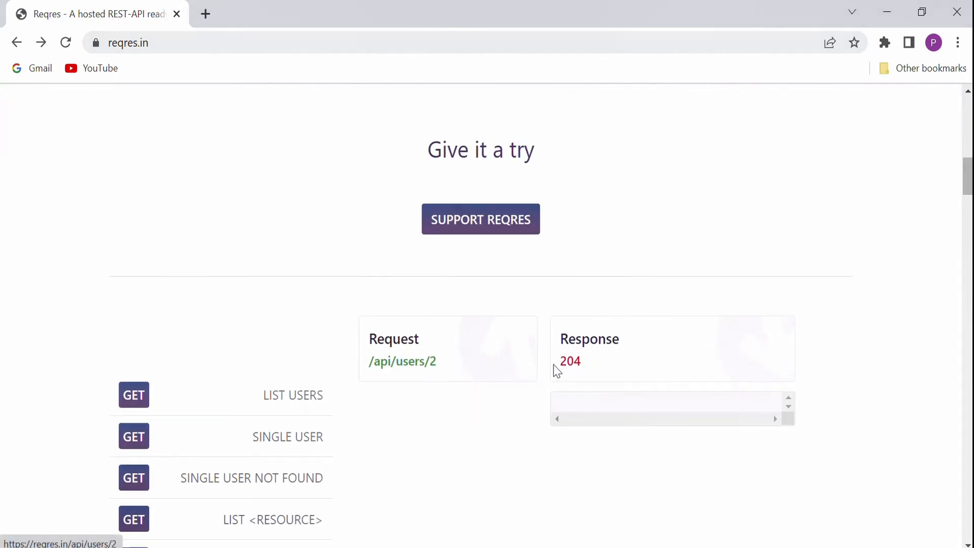
drag(587, 368, 550, 370)
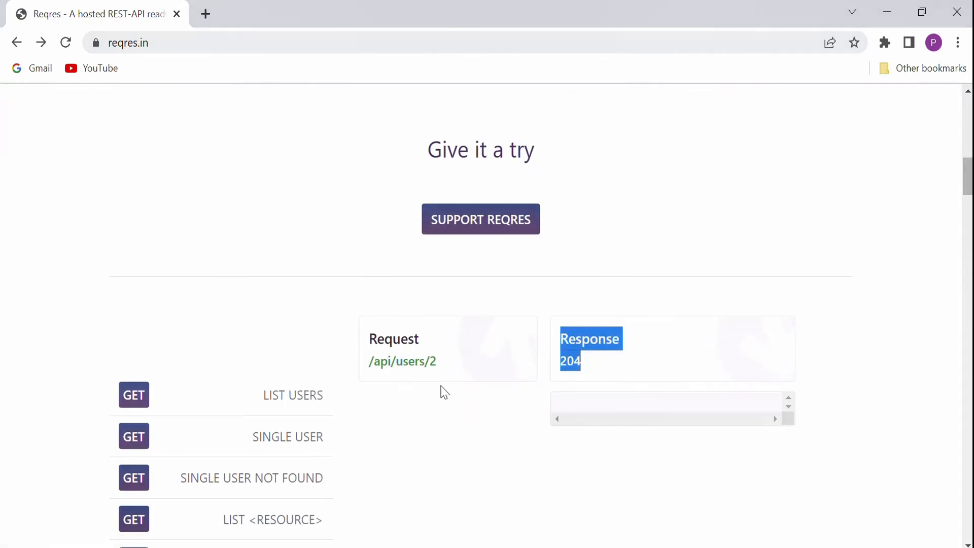
click(416, 363)
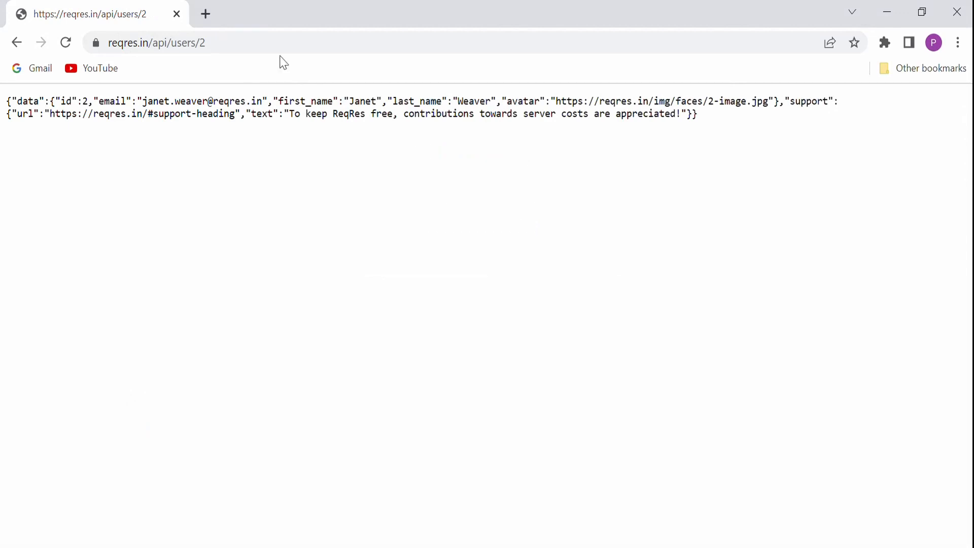
click(269, 40)
click(220, 44)
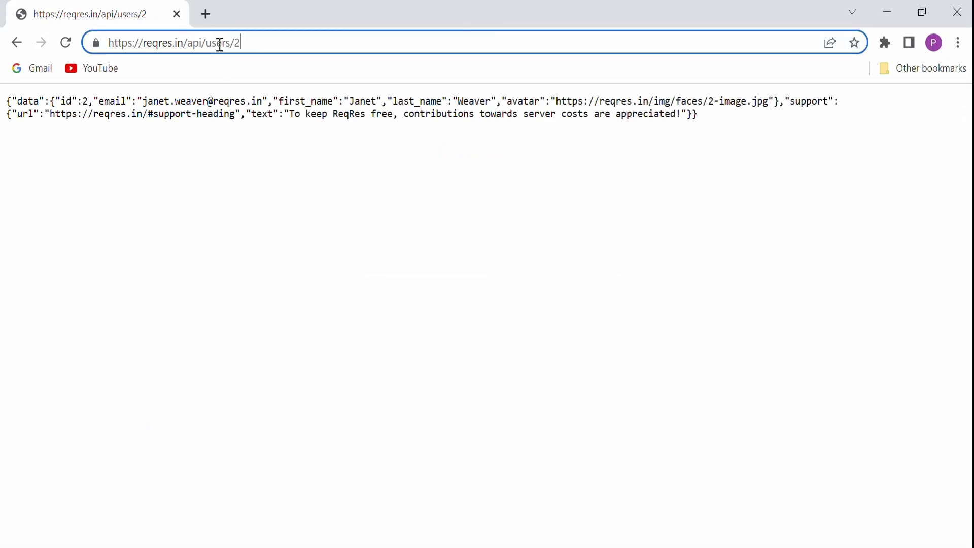
drag(247, 40, 3, 53)
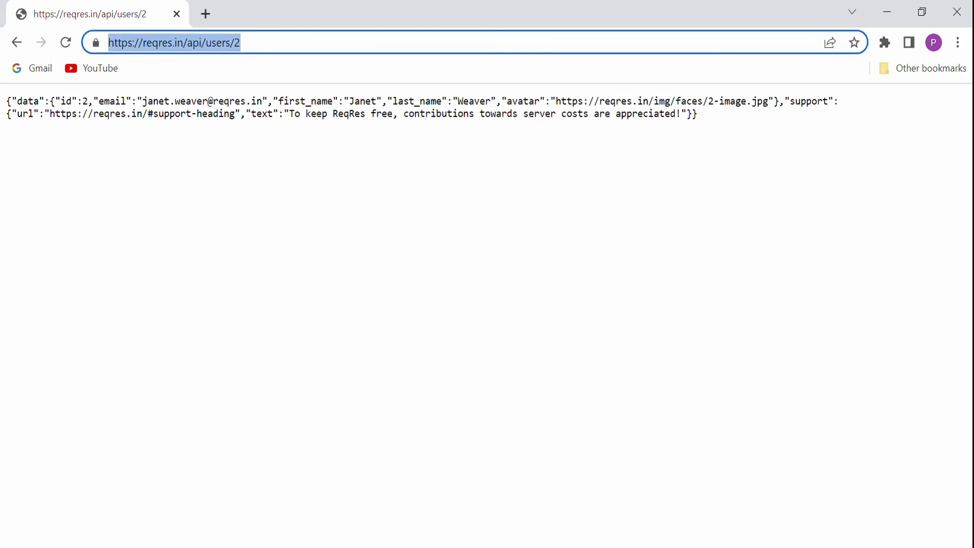
Enter 204 as the DELETE row's status code.
key(alt+Tab)
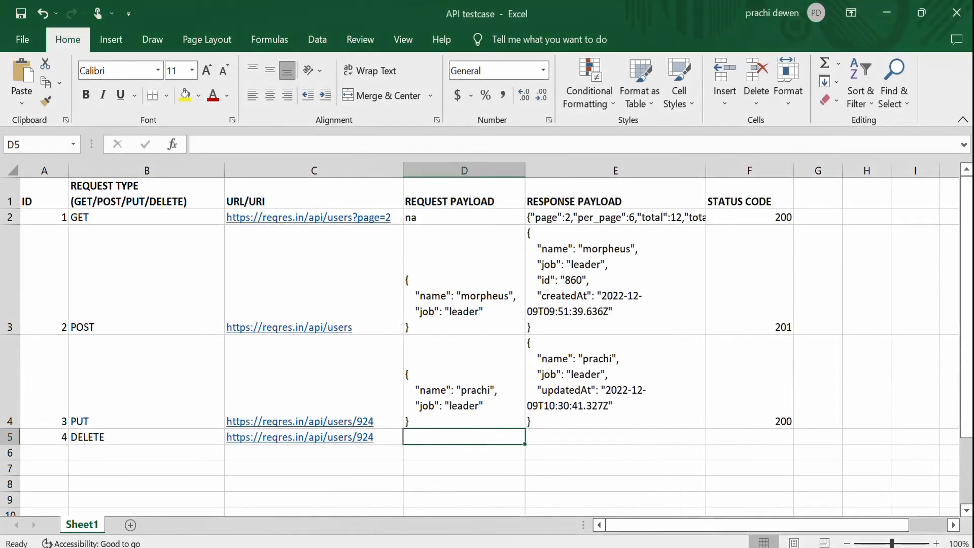
click(768, 439)
text(204)
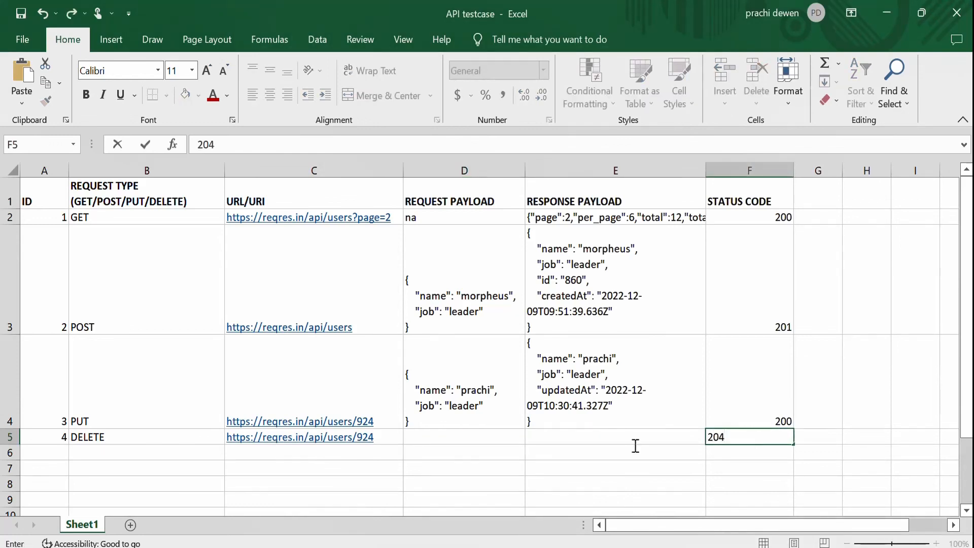
Enter na as the DELETE row's request payload and response payload.
click(497, 440)
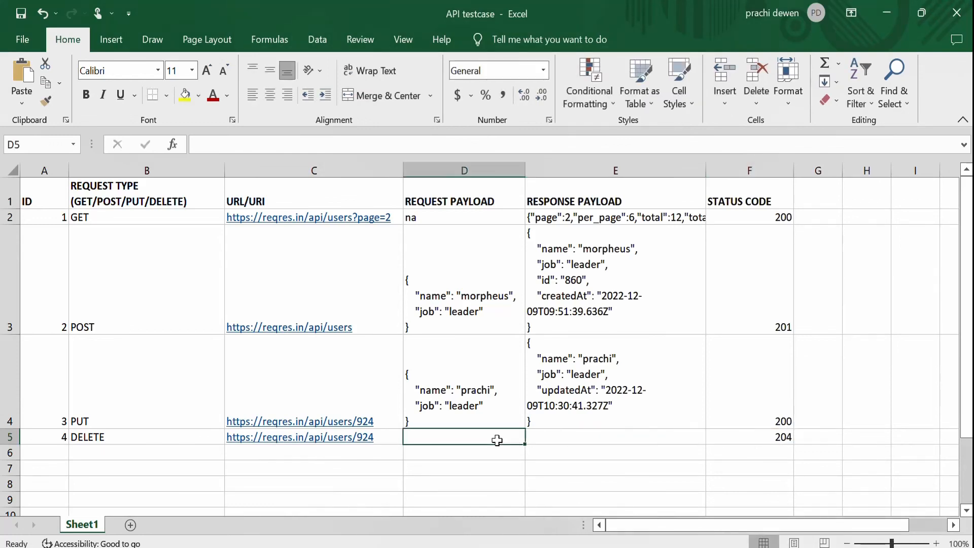
text(na)
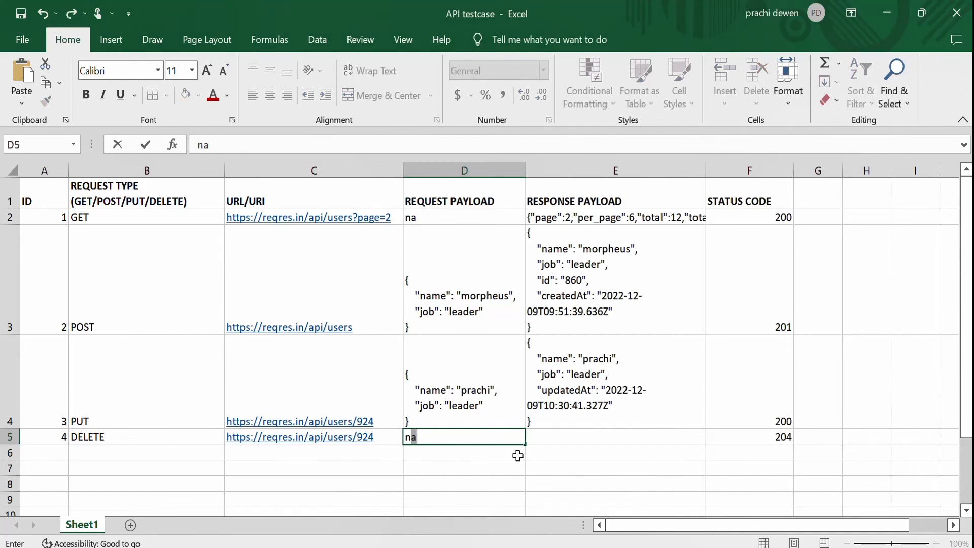
key(Tab)
text(n)
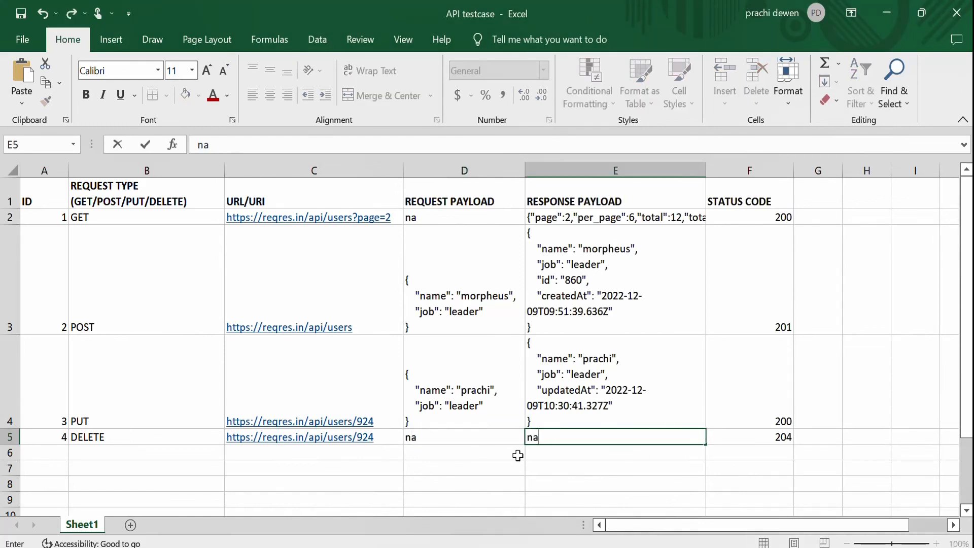
Save the PUT request as PutRequest in MyCollection1.
click(521, 467)
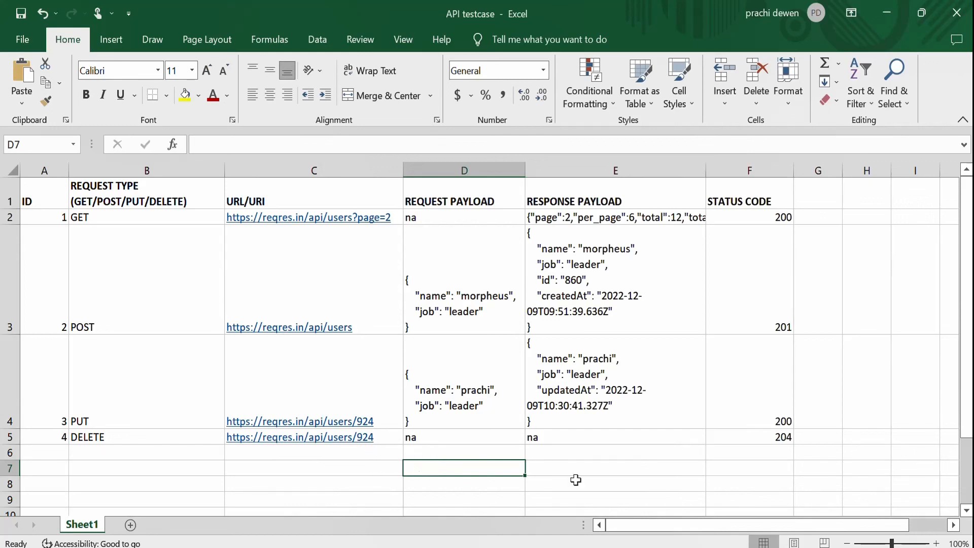
key(alt+Tab)
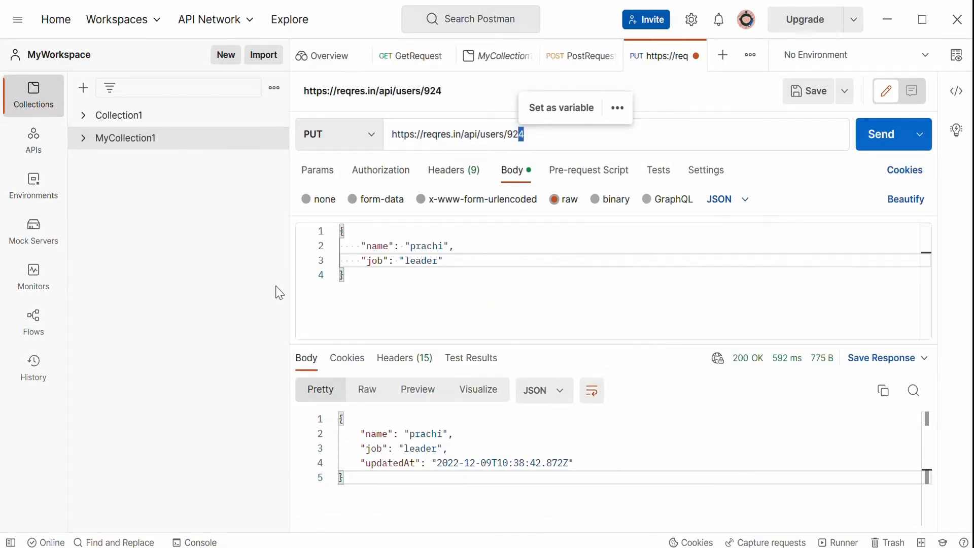
click(83, 140)
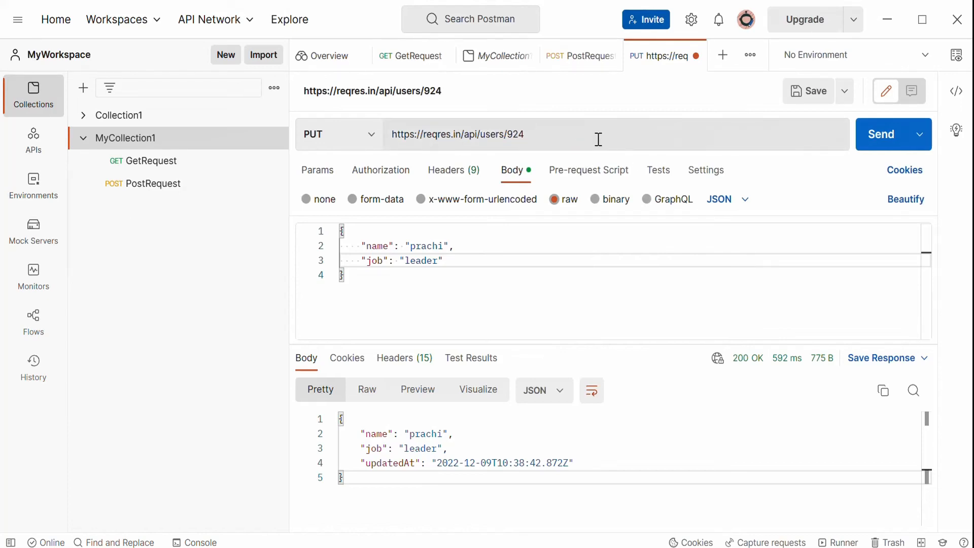
click(813, 94)
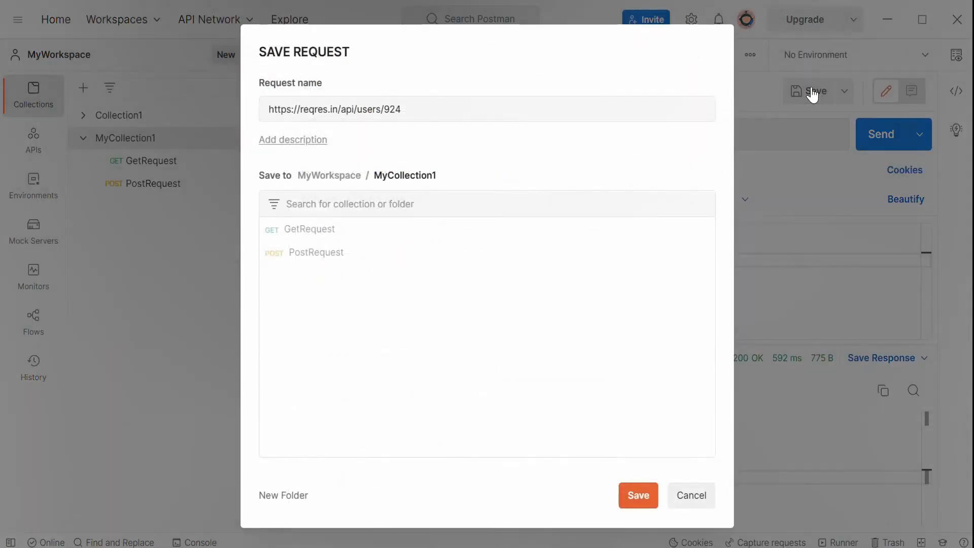
drag(411, 104, 160, 112)
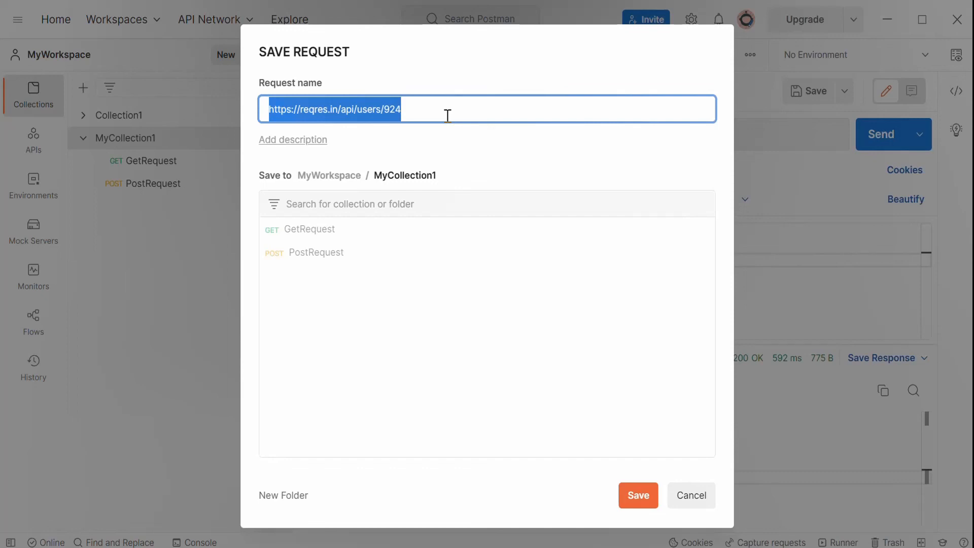
text(PutRequest)
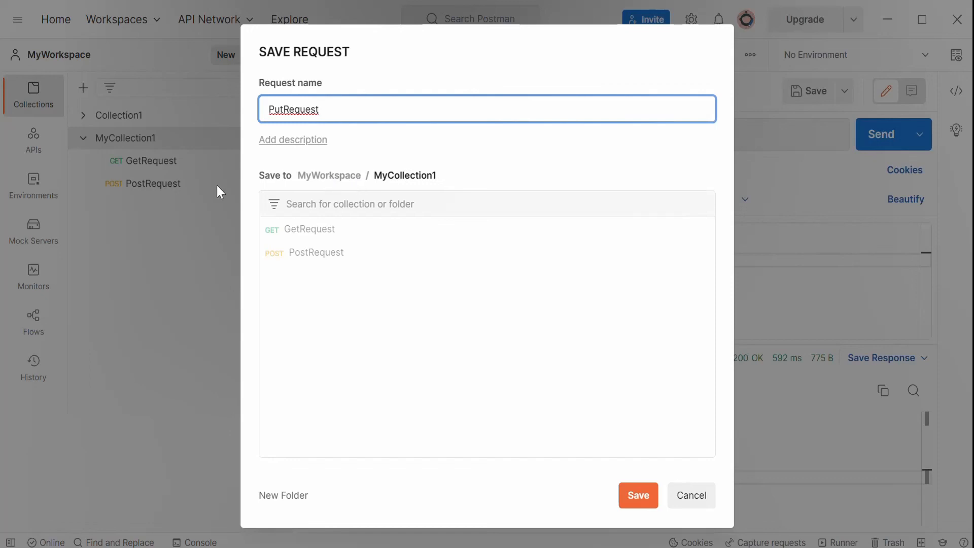
click(432, 178)
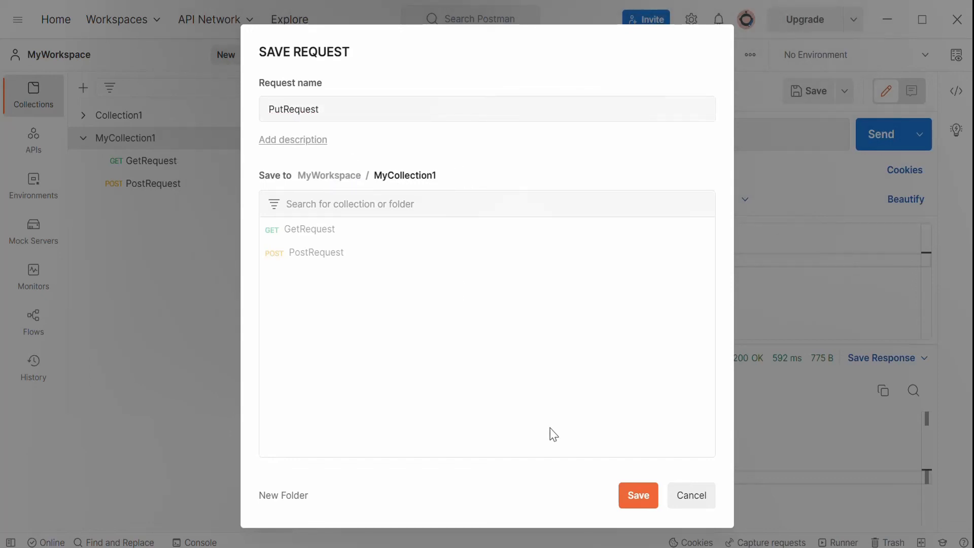
click(636, 496)
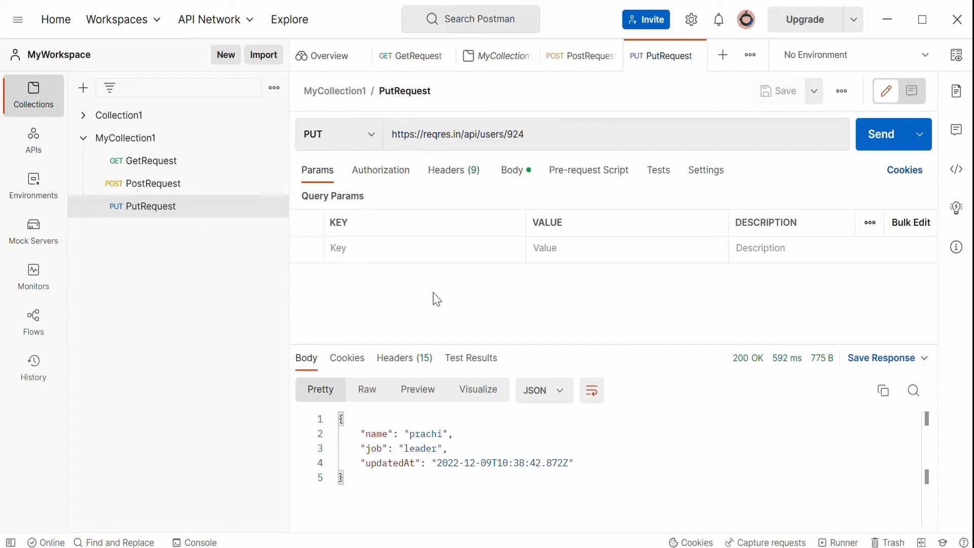
click(127, 140)
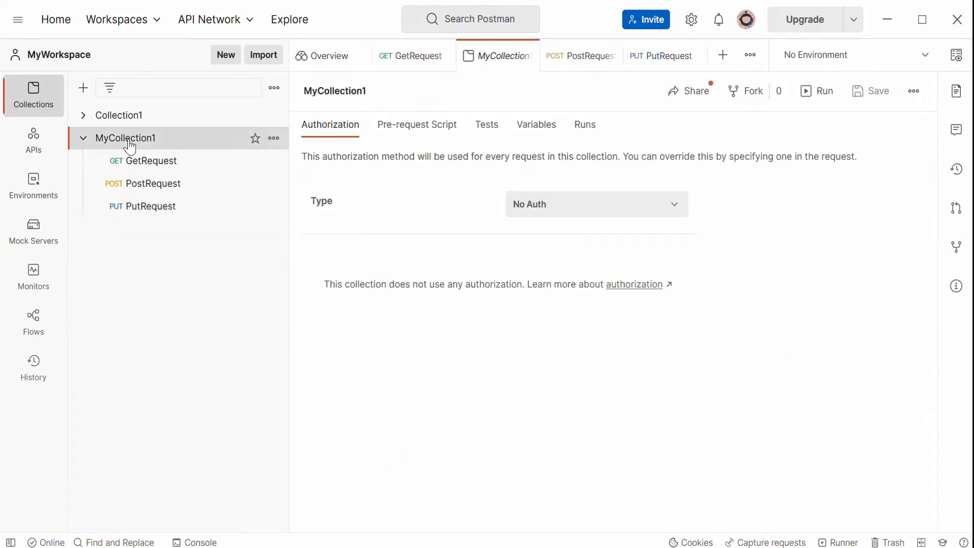
click(274, 142)
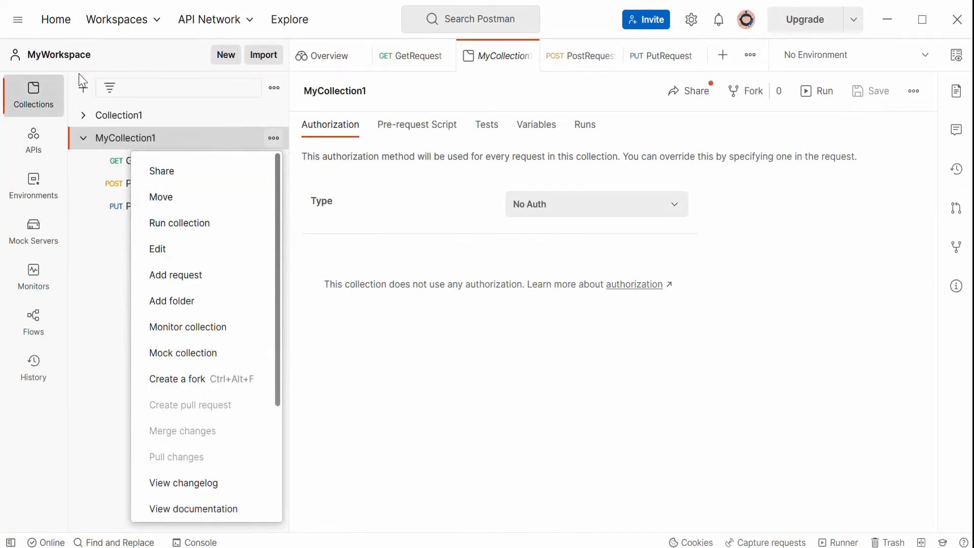
click(105, 290)
click(18, 21)
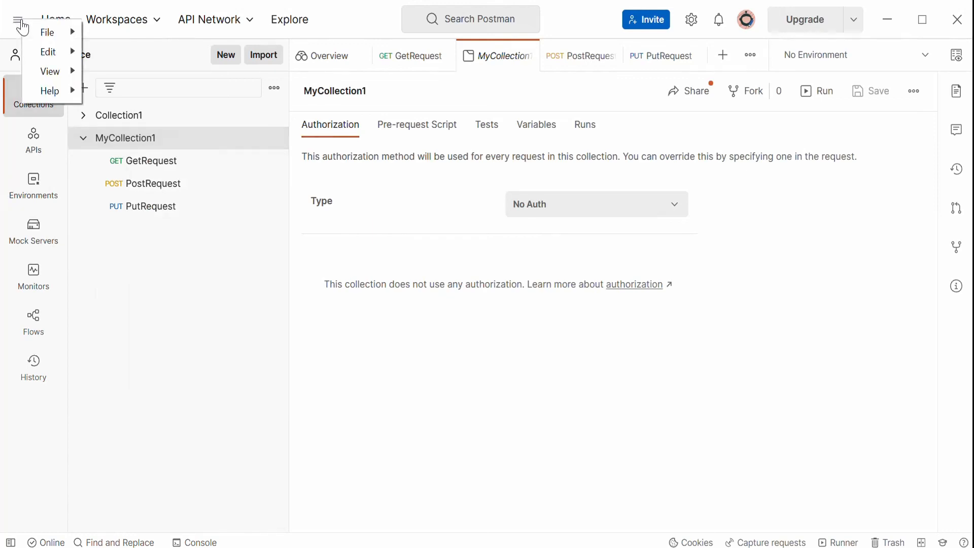
mouse_move(44, 33)
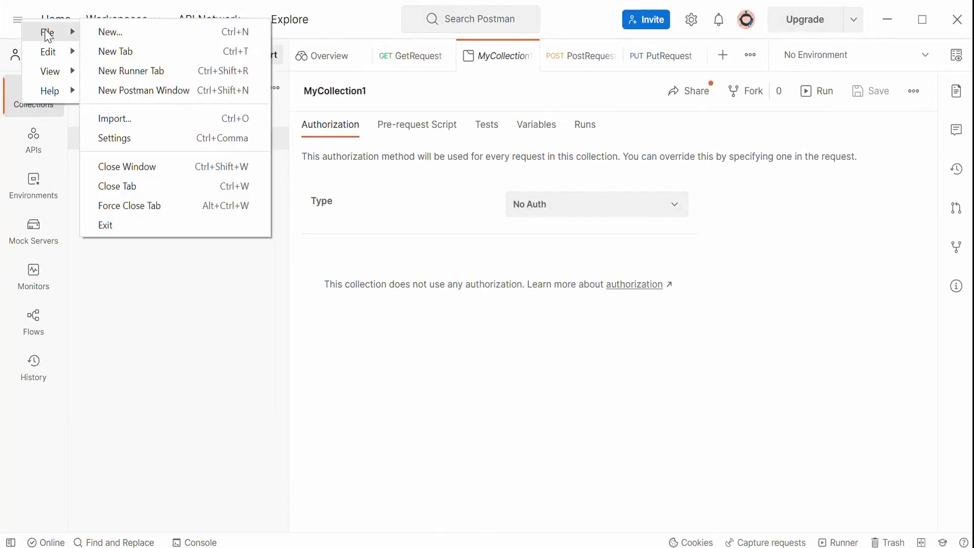
click(110, 32)
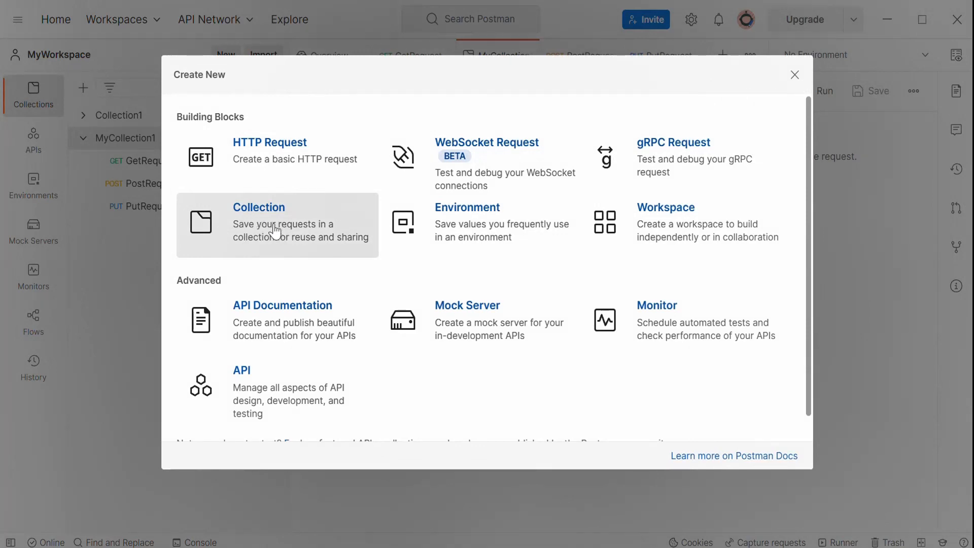
click(794, 75)
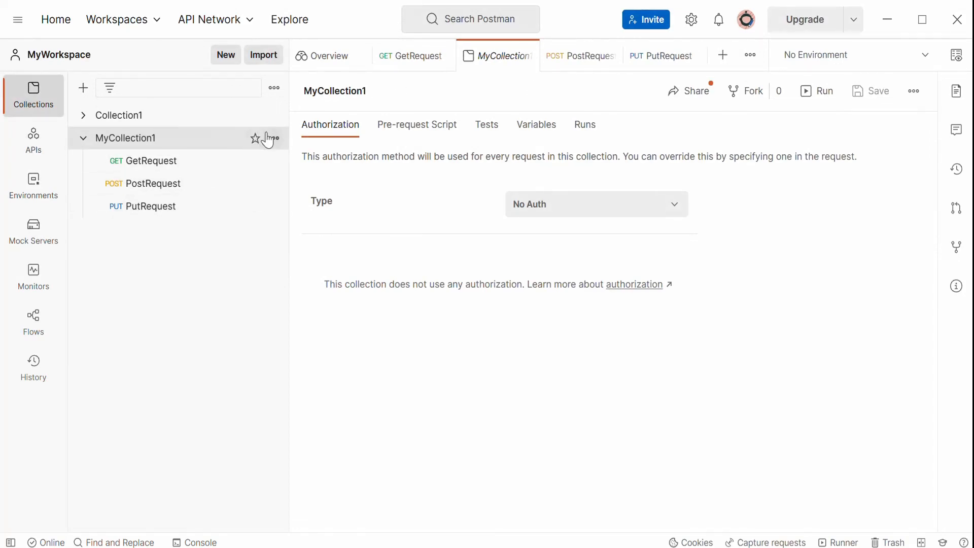
Add a new request named DeleteRequest to MyCollection1.
click(273, 138)
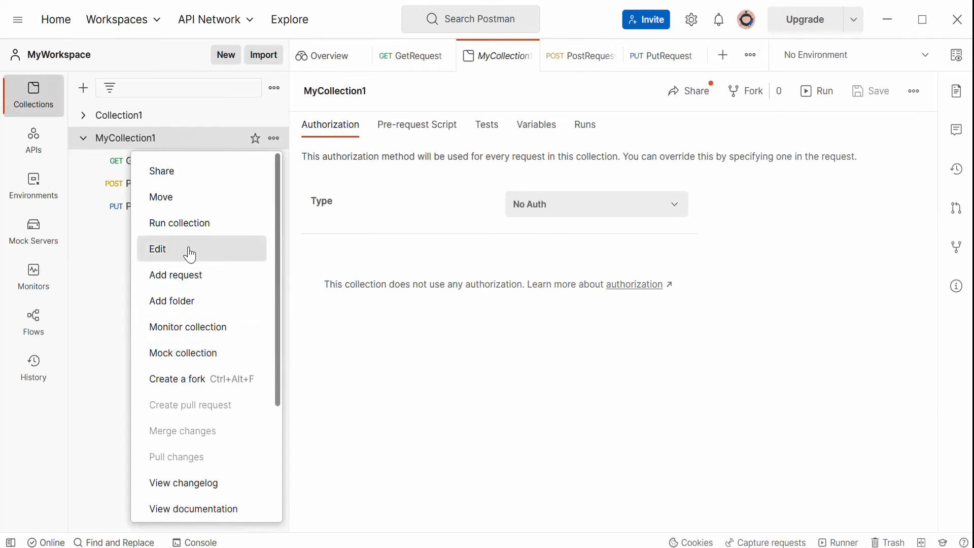
click(193, 282)
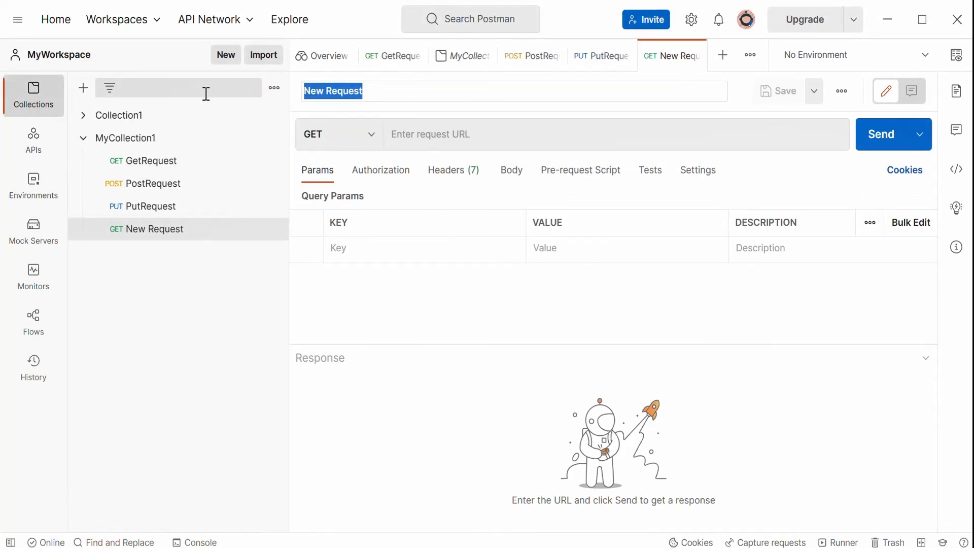
text(Delete)
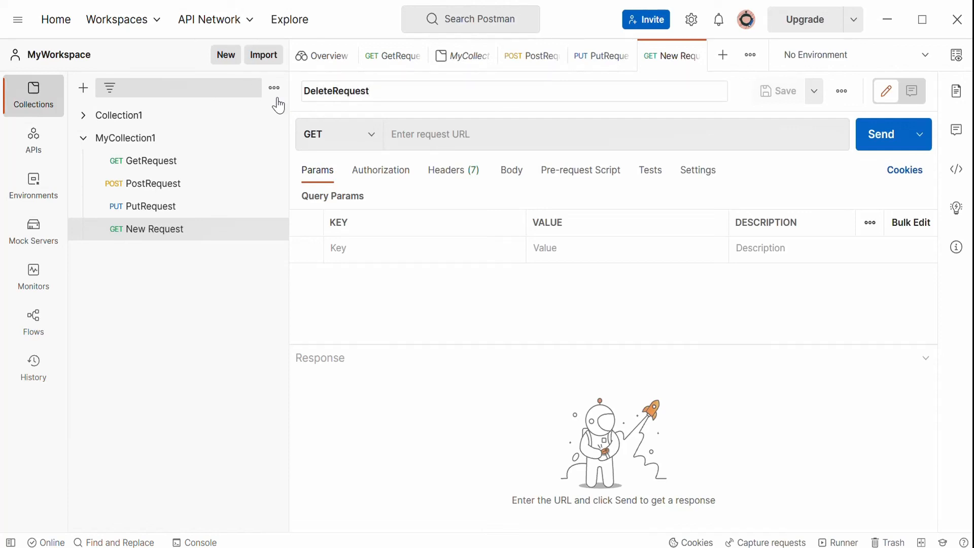
click(376, 142)
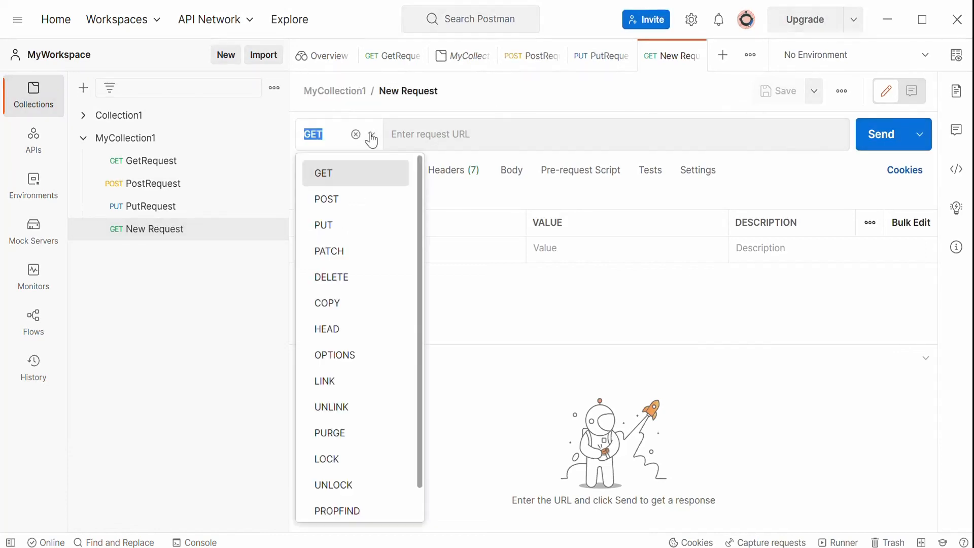
click(339, 278)
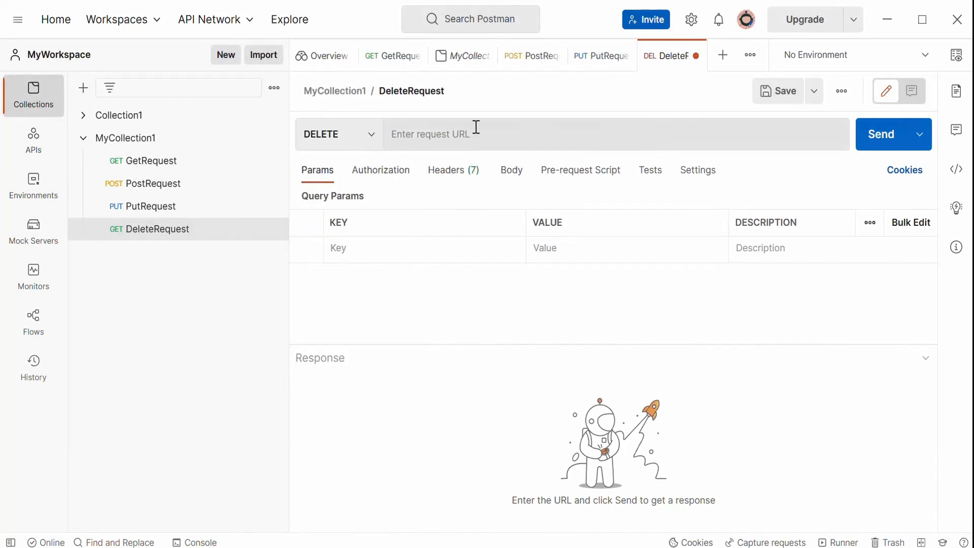
click(475, 136)
right_click(475, 136)
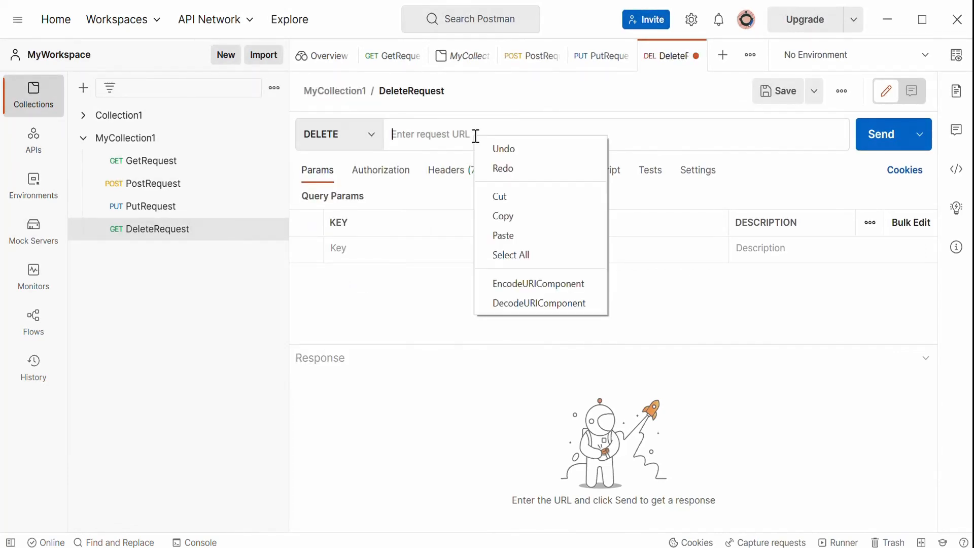
click(520, 234)
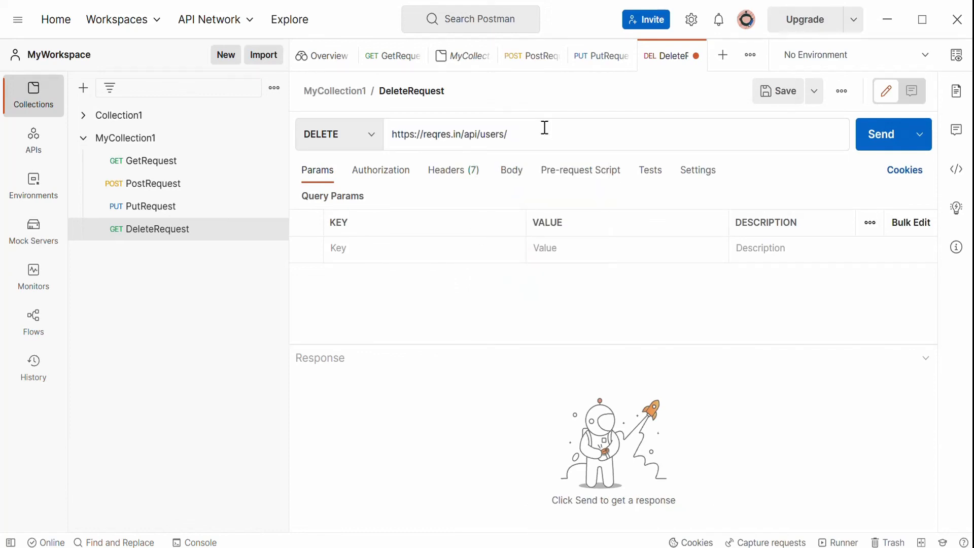
text(924)
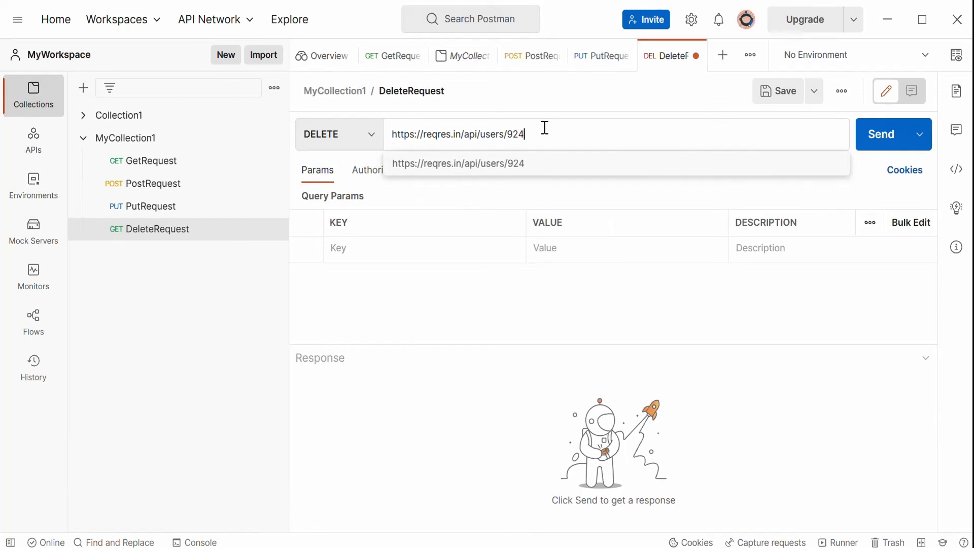
click(453, 386)
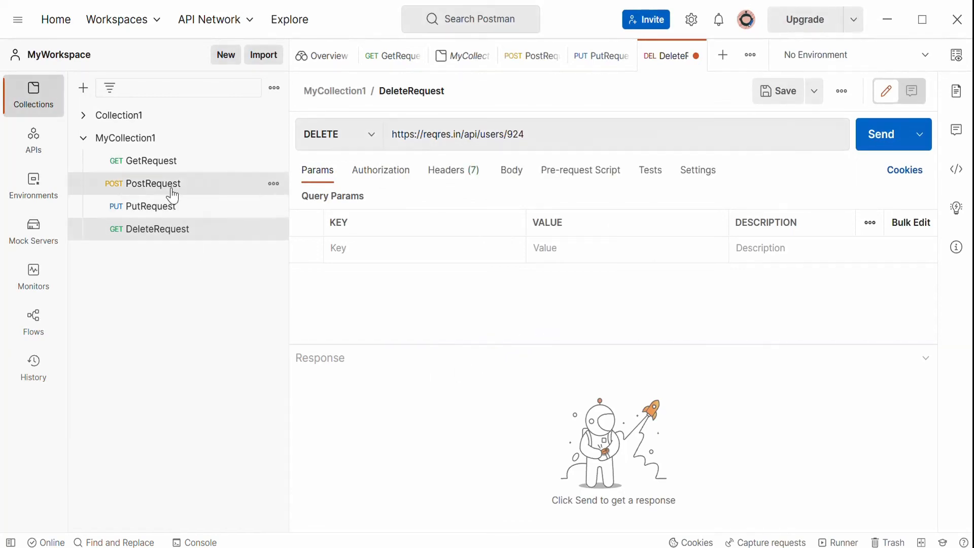
Compare the PUT and DELETE requests' URLs and body with the DELETE row in the spreadsheet.
click(209, 212)
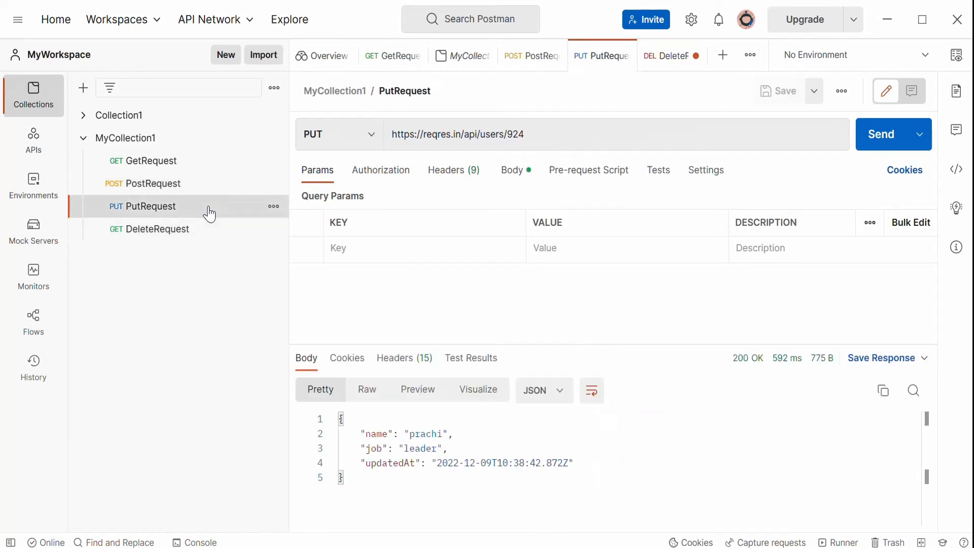
click(511, 169)
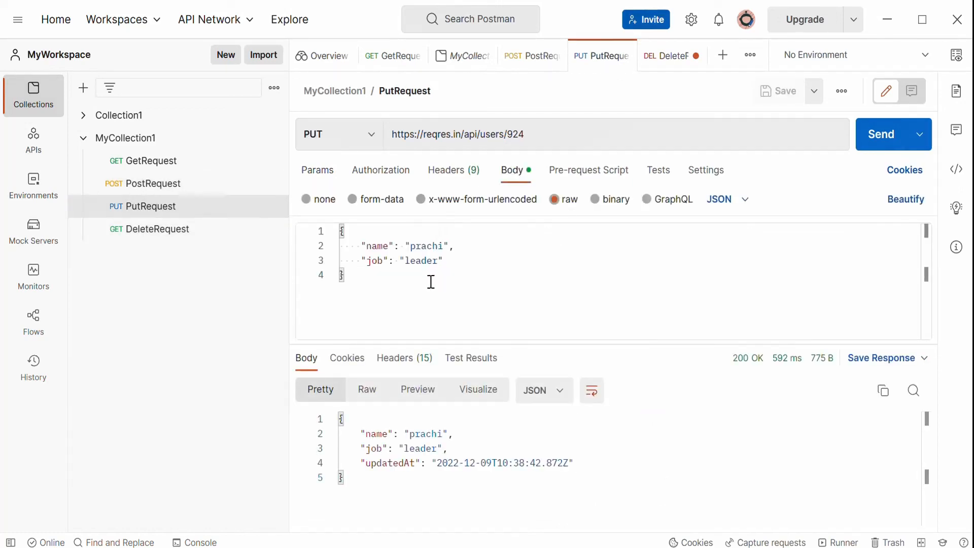
click(544, 133)
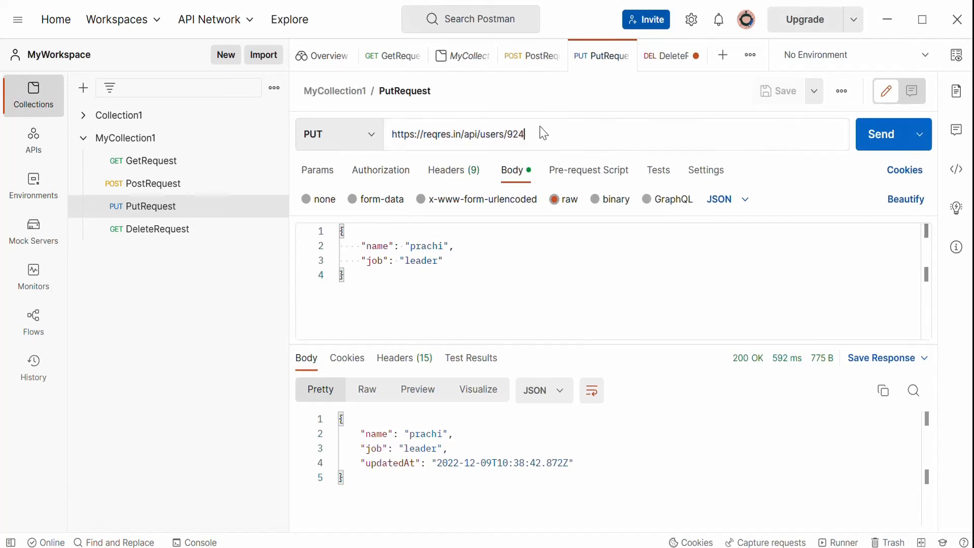
drag(526, 133, 512, 134)
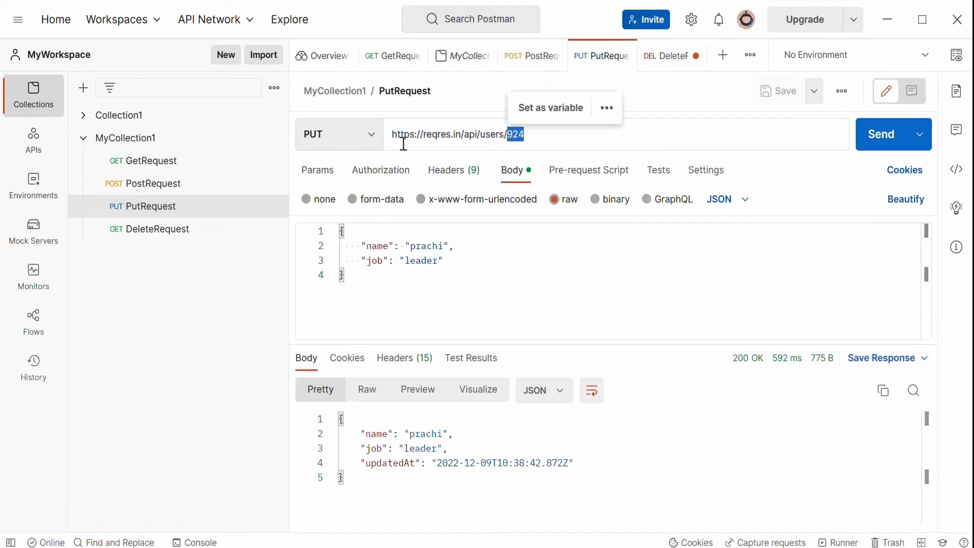
click(193, 232)
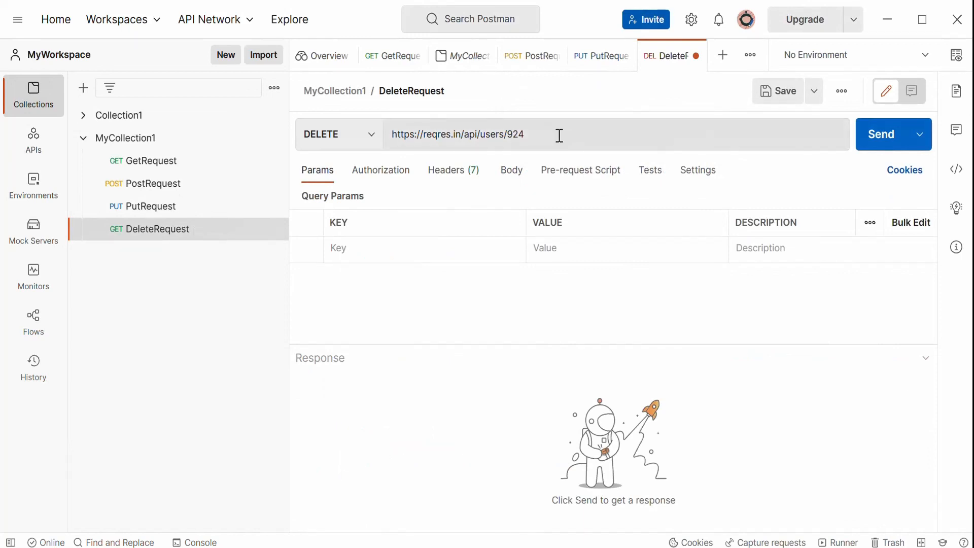
drag(559, 136, 510, 135)
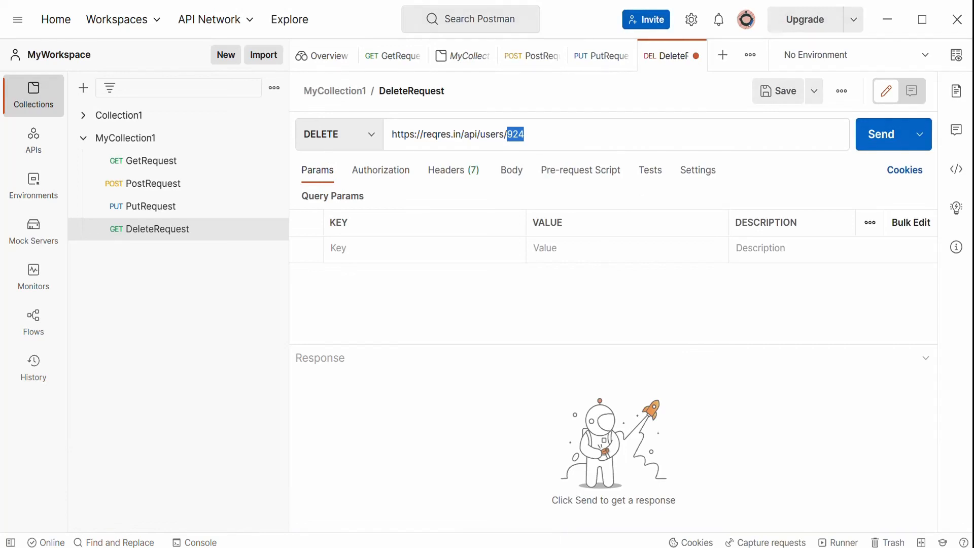
click(551, 547)
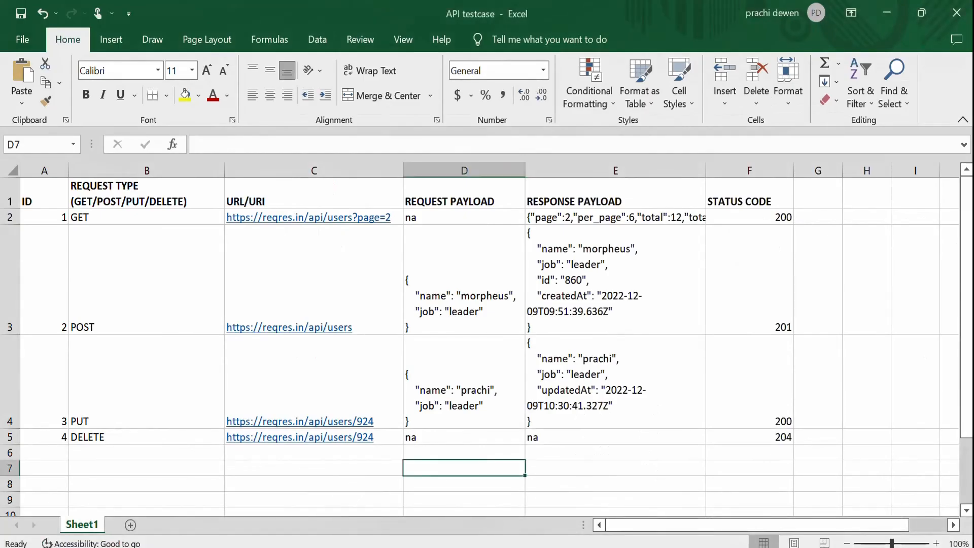
click(493, 440)
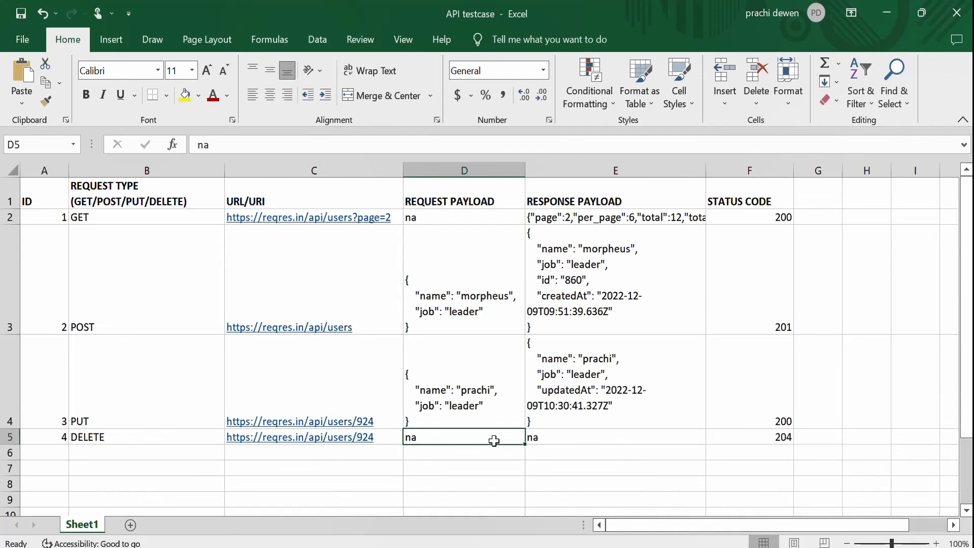
click(754, 440)
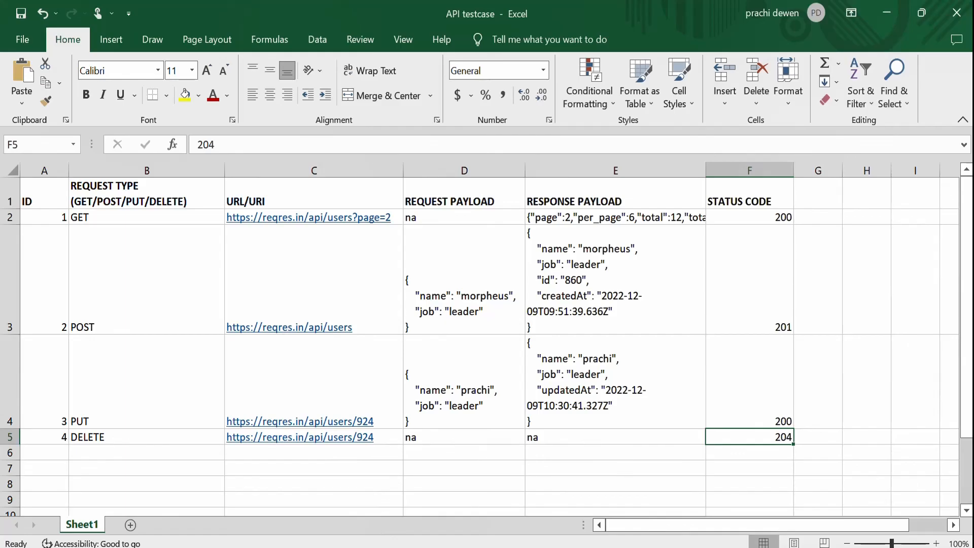
key(alt+Tab)
Send the DELETE request and inspect its response body, headers and test results.
click(539, 341)
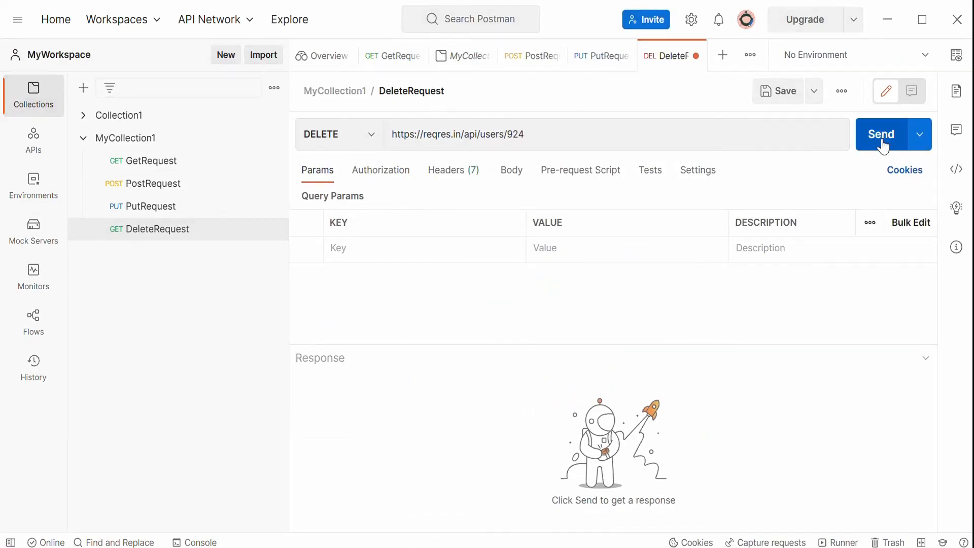
click(883, 146)
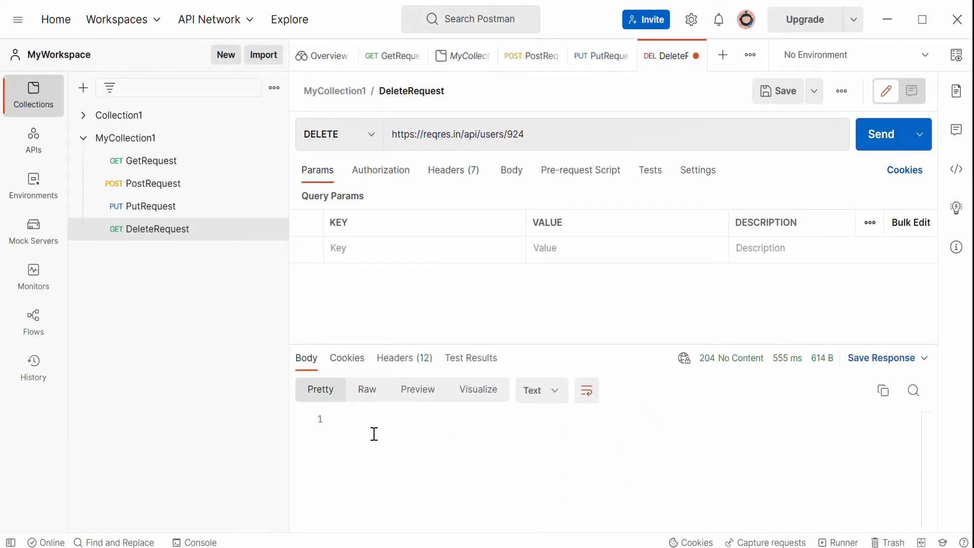
click(347, 358)
click(401, 359)
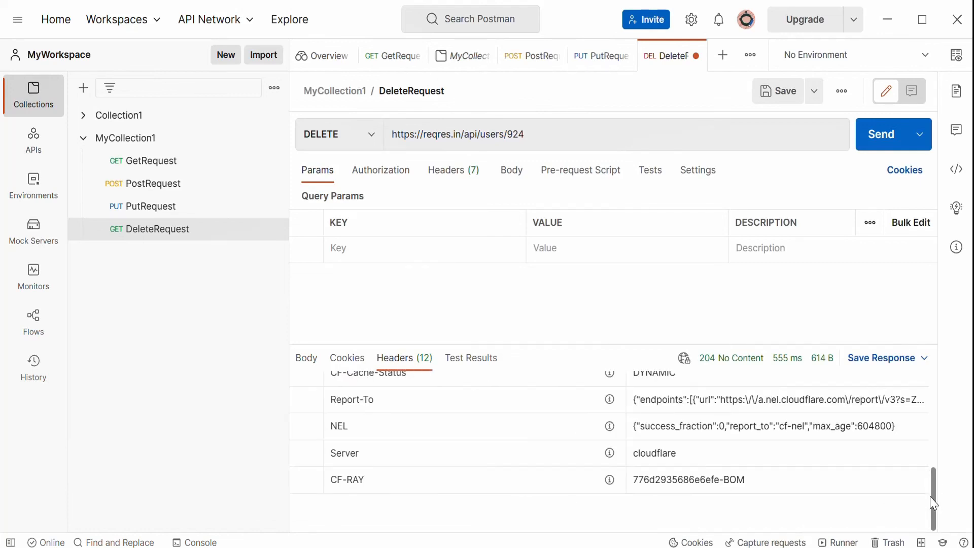
drag(933, 496, 915, 366)
click(490, 362)
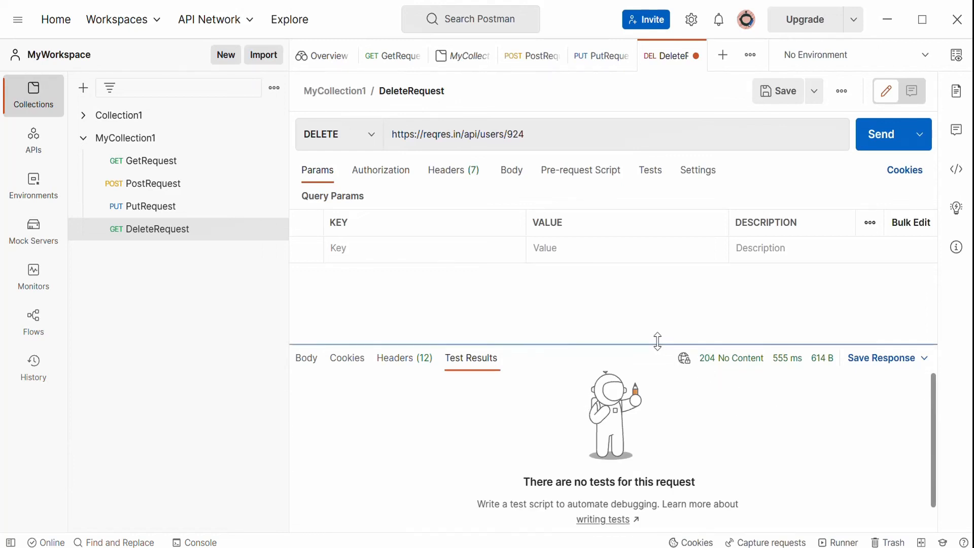
drag(657, 341, 659, 356)
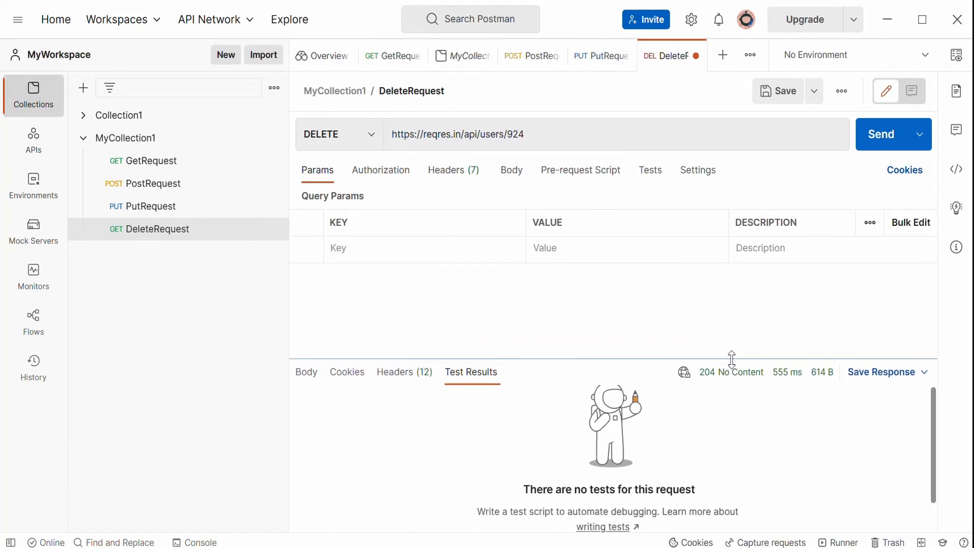
mouse_move(706, 378)
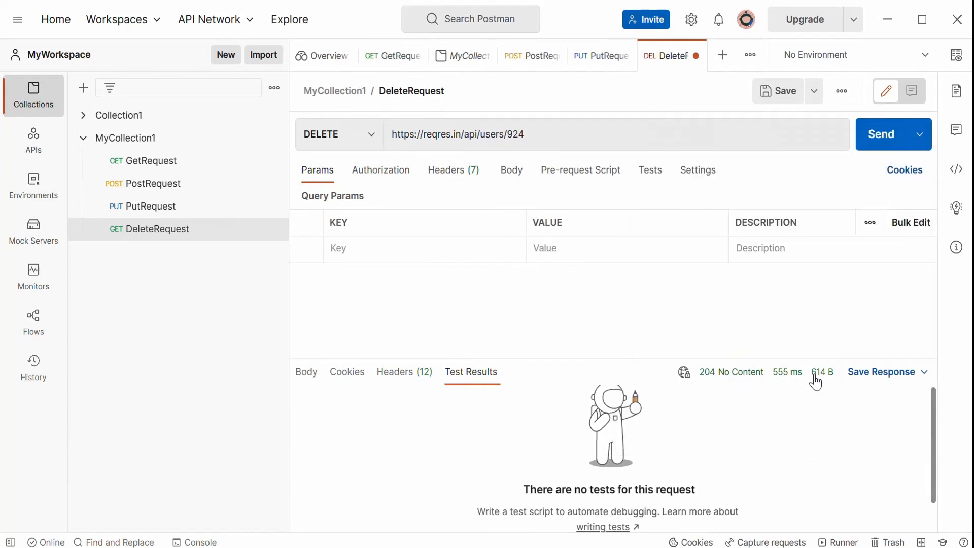
Save the DeleteRequest.
mouse_move(817, 375)
double_click(569, 135)
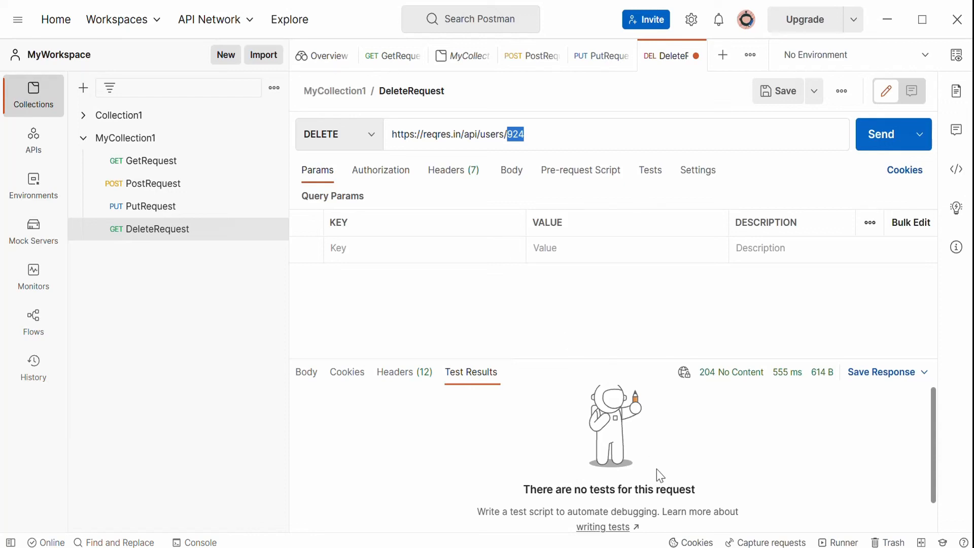
key(ctrl+s)
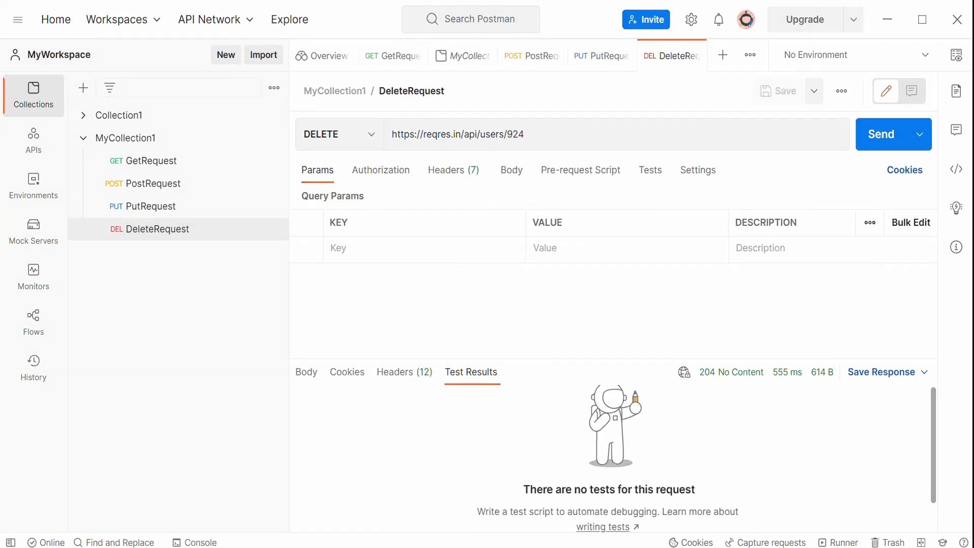